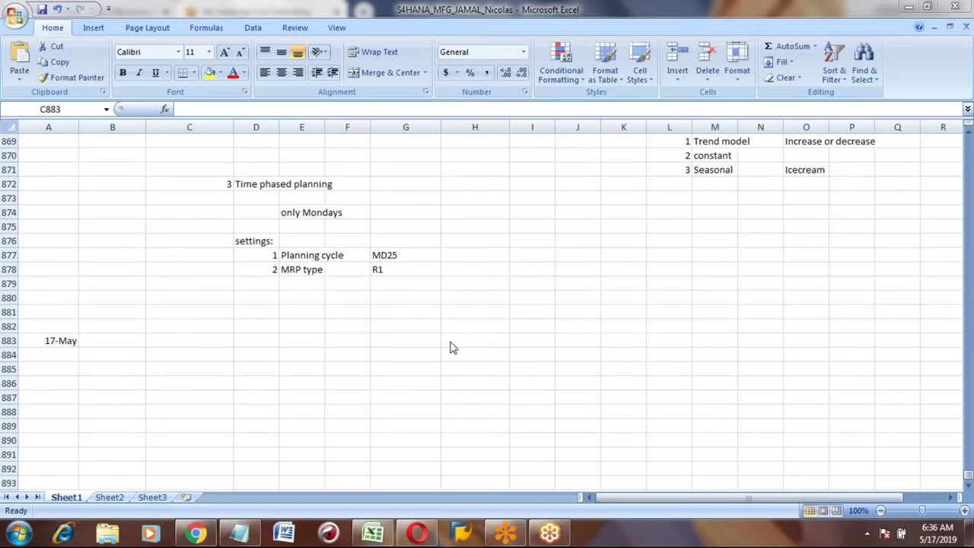
# Step: Enter the heading 'Functional Design document' in B883 next to the 17-May date
pyautogui.click(110, 346)
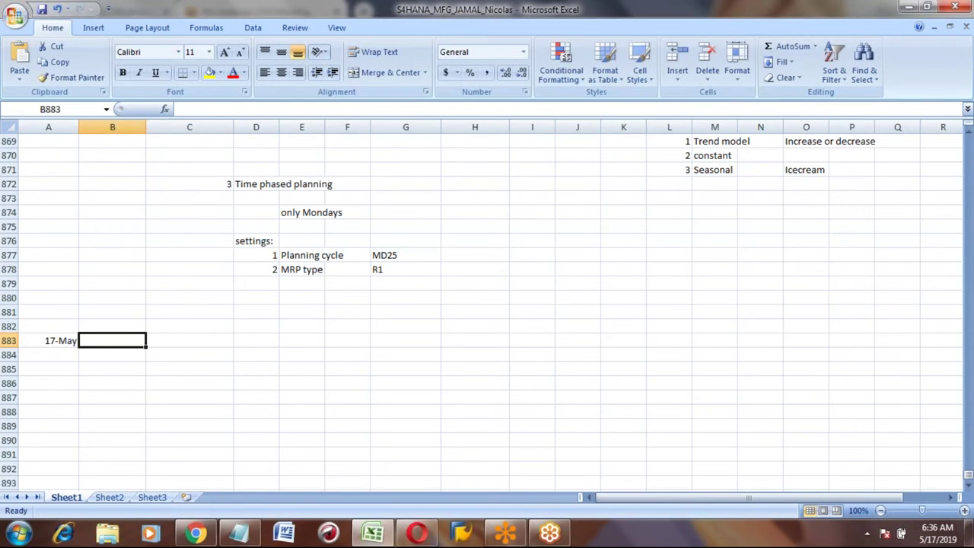
pyautogui.write('Functional ')
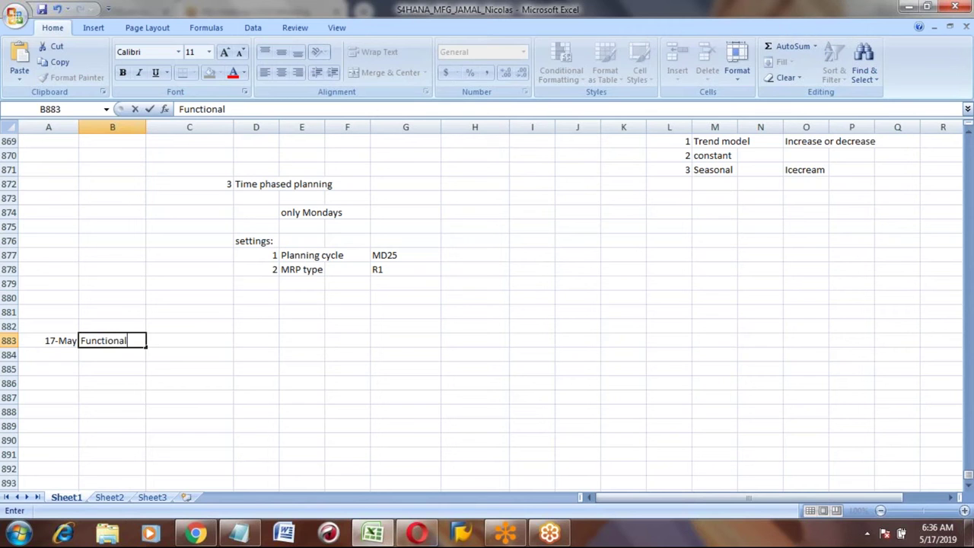
pyautogui.write('Design document')
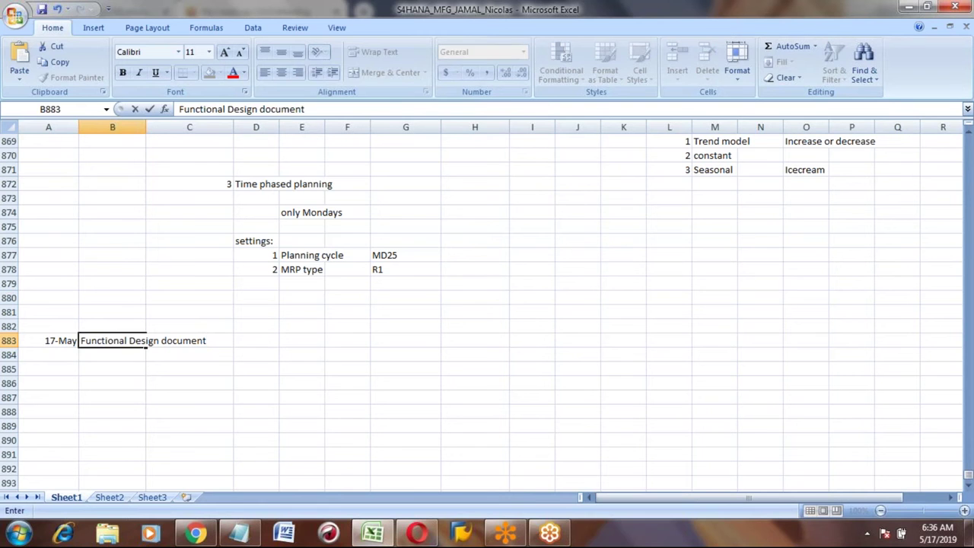
pyautogui.press('Return')
pyautogui.press('Up')
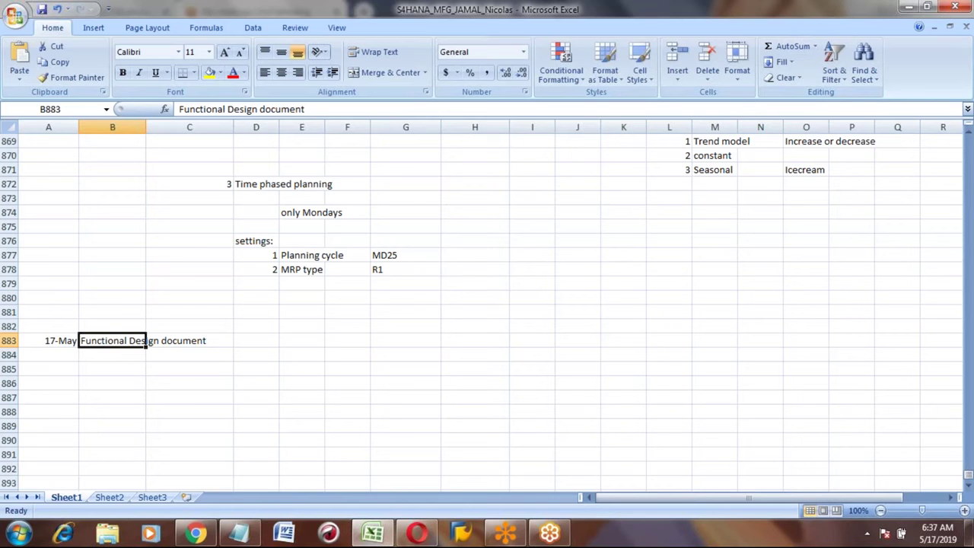
pyautogui.press('Down')
pyautogui.press('Down')
pyautogui.press('Down')
pyautogui.press('Down')
pyautogui.press('Down')
pyautogui.press('Down')
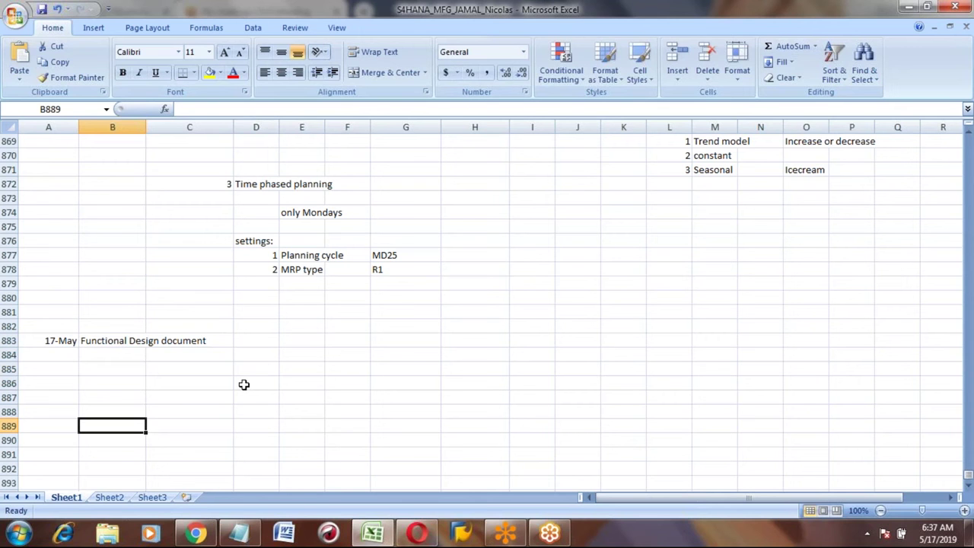
# Step: Put 'FS' in D883 on the Functional Design document row
pyautogui.press('Up')
pyautogui.press('Up')
pyautogui.press('Up')
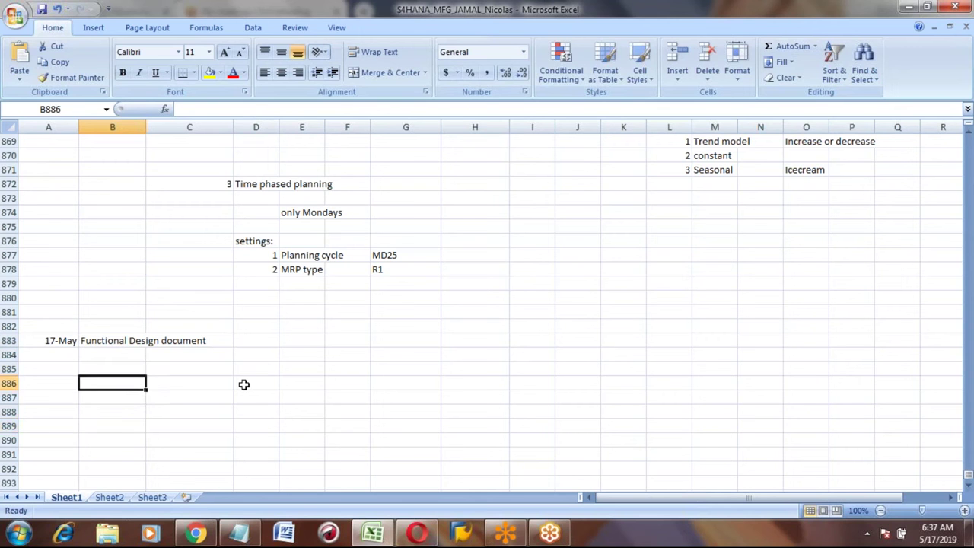
pyautogui.click(260, 342)
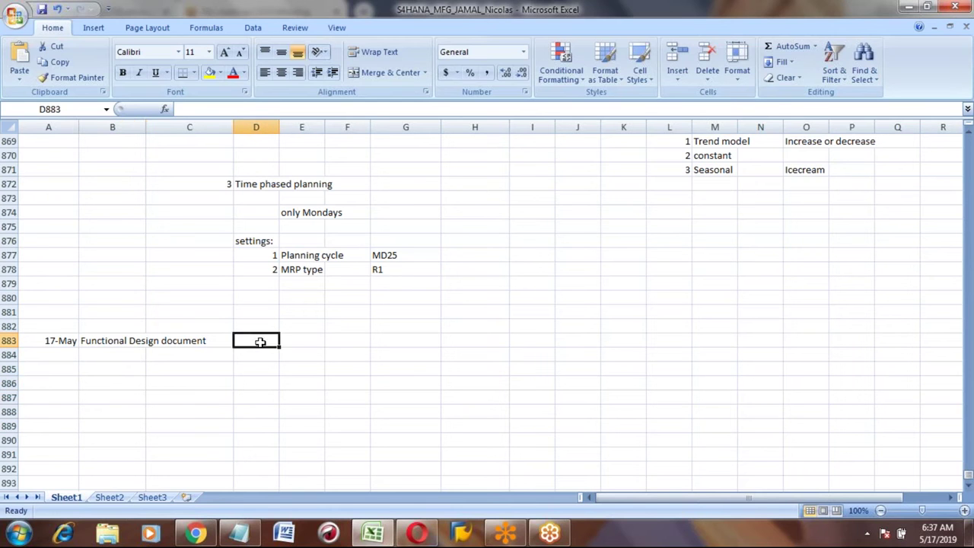
pyautogui.write('FS')
pyautogui.press('Return')
pyautogui.press('Up')
pyautogui.press('Down')
pyautogui.press('Down')
pyautogui.press('Left')
pyautogui.press('Left')
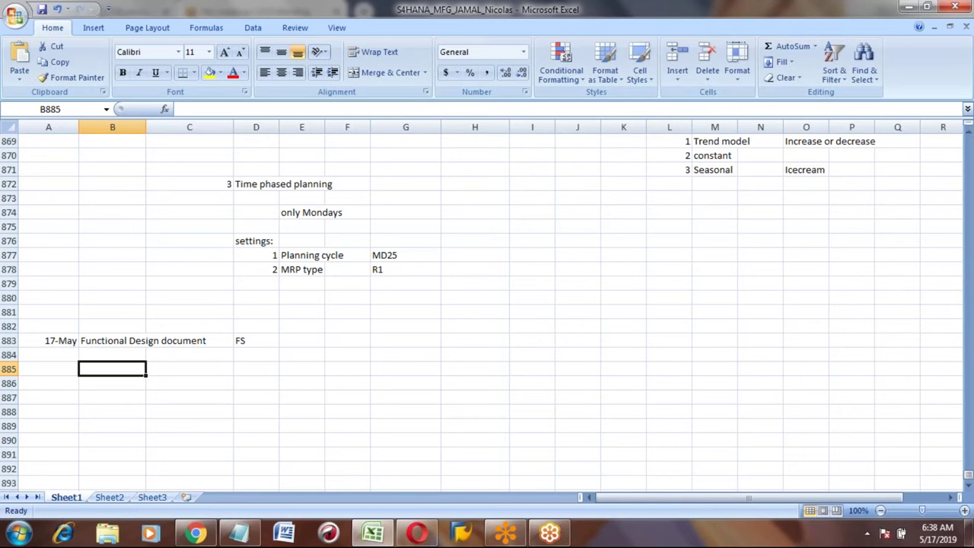
# Step: Enter 'Functional consultant' in B885 and 'Technicla consultant' in B886
pyautogui.write('F')
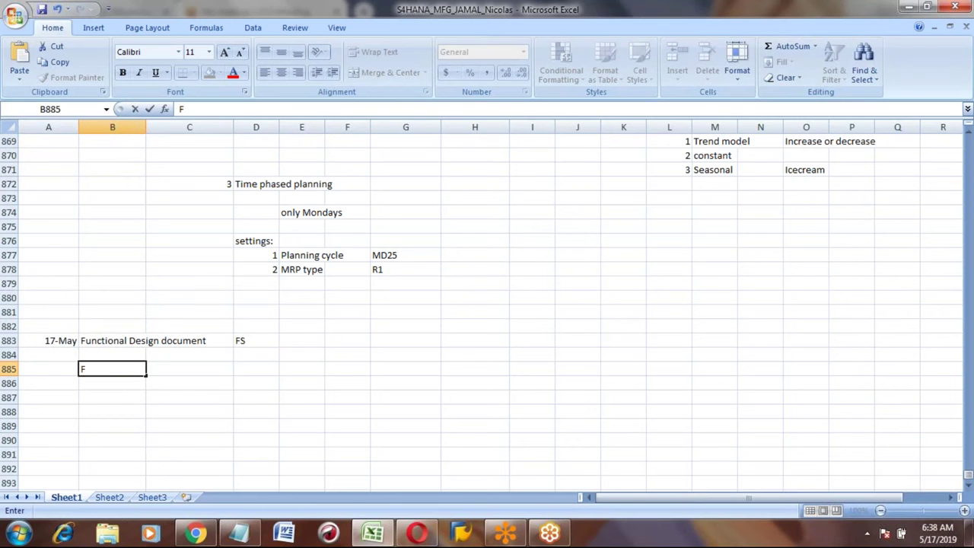
pyautogui.write('unctional co')
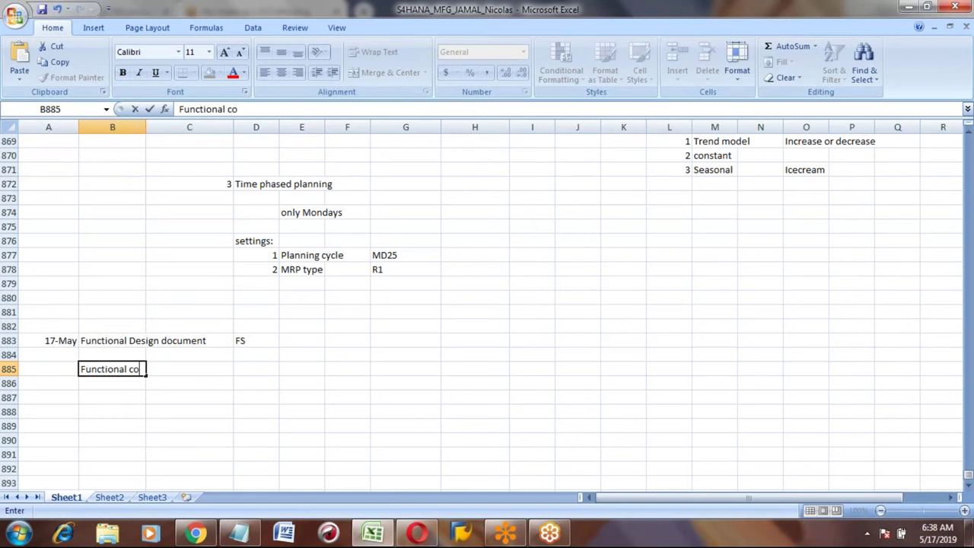
pyautogui.write('nsultant')
pyautogui.press('Return')
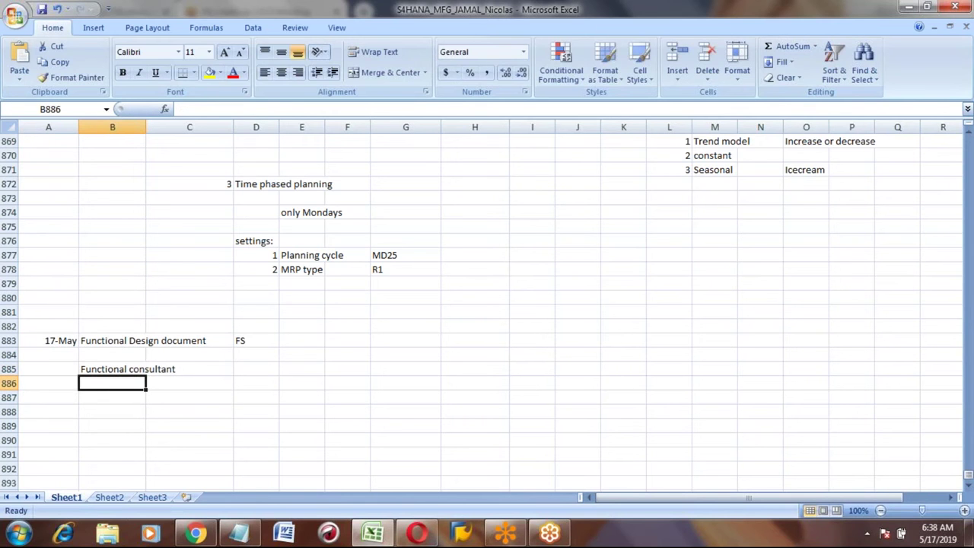
pyautogui.write('Technicla consultant')
pyautogui.press('Return')
pyautogui.click(112, 383)
pyautogui.click(145, 369)
pyautogui.click(145, 383)
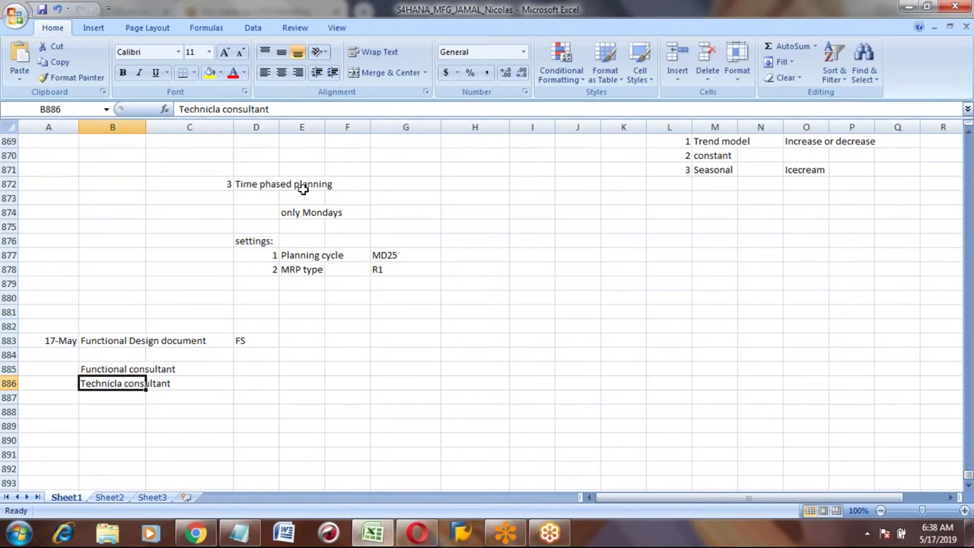
# Step: Append ' (ABAPer)' to the technical consultant entry
pyautogui.click(290, 110)
pyautogui.write('(A')
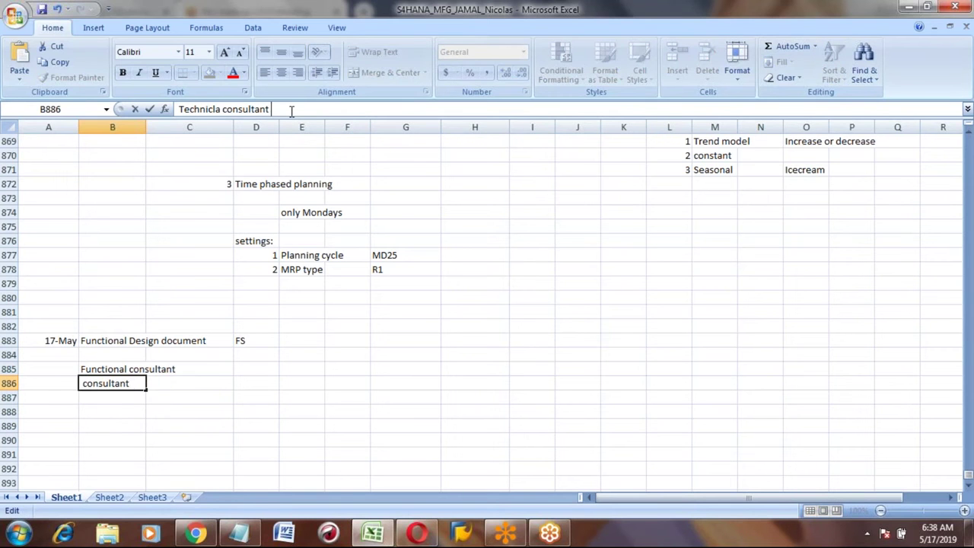
pyautogui.write('BAPer)')
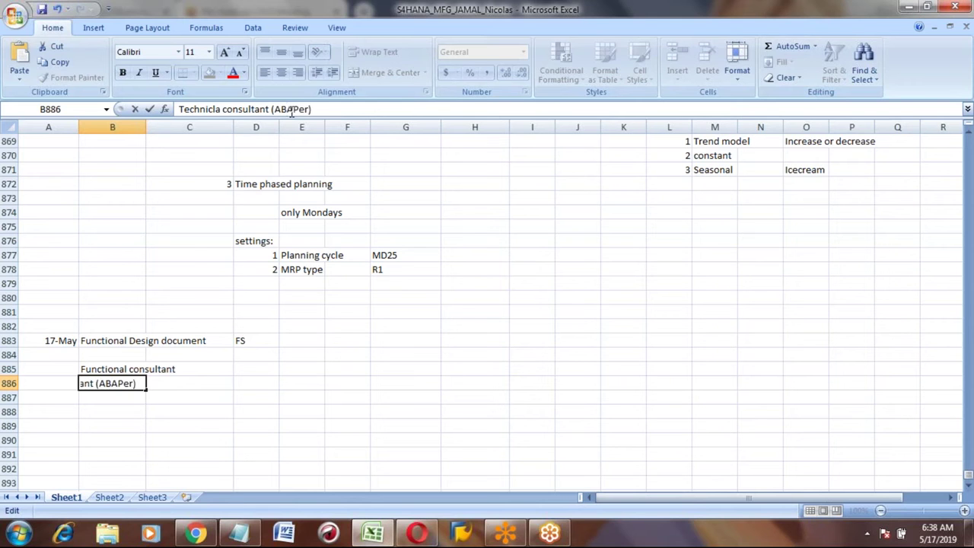
pyautogui.press('Return')
pyautogui.press('Up')
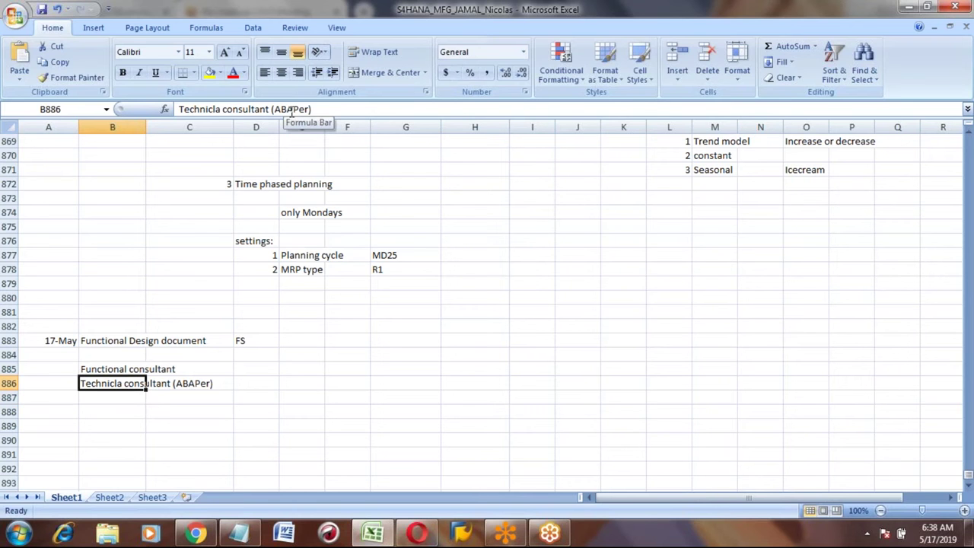
pyautogui.press('Up')
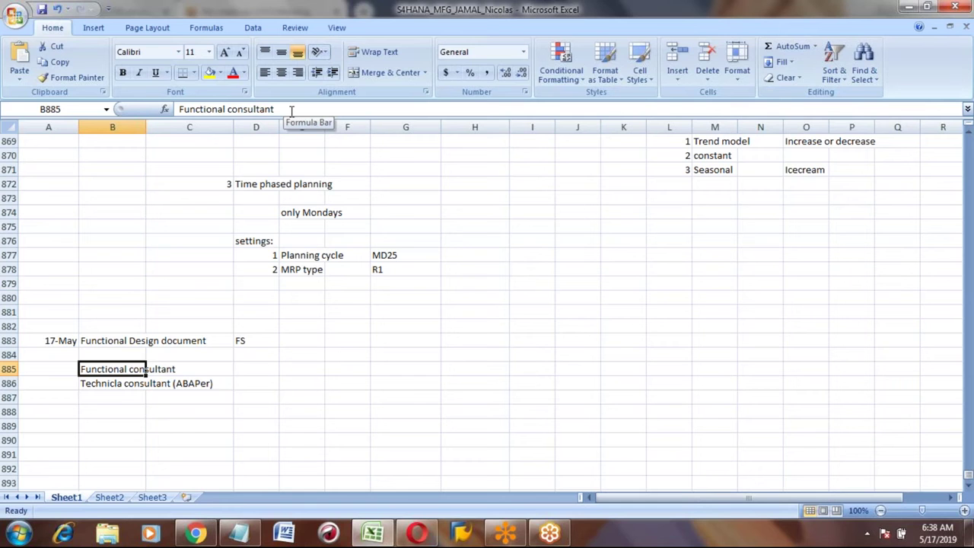
pyautogui.press('Down')
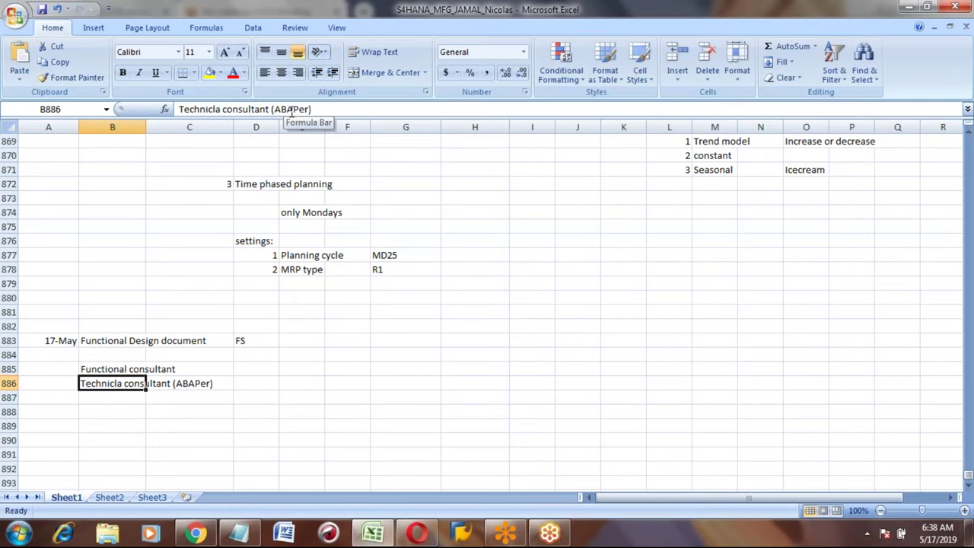
# Step: Correct 'Technicla' to 'Technicle' in the technical consultant entry
pyautogui.click(221, 109)
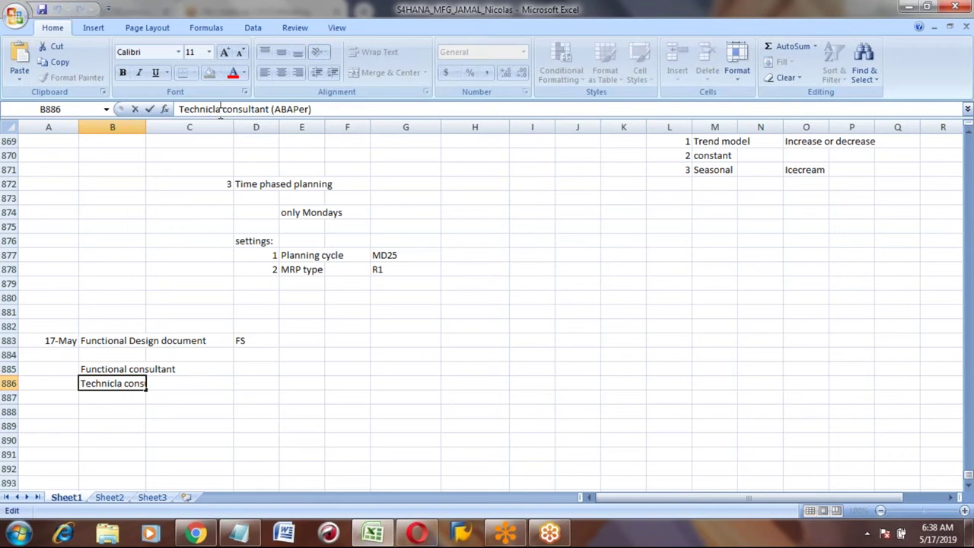
pyautogui.press('BackSpace')
pyautogui.write('e')
pyautogui.press('Return')
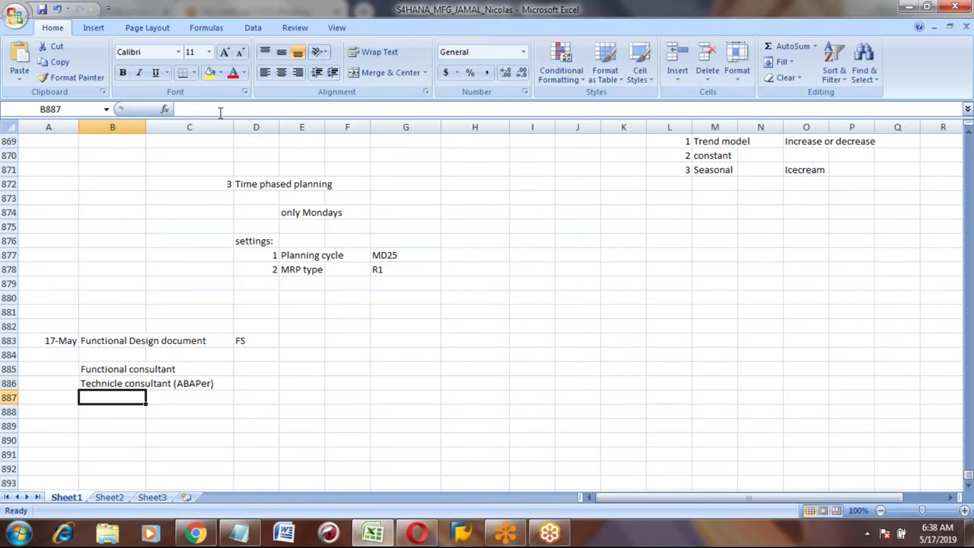
pyautogui.press('Up')
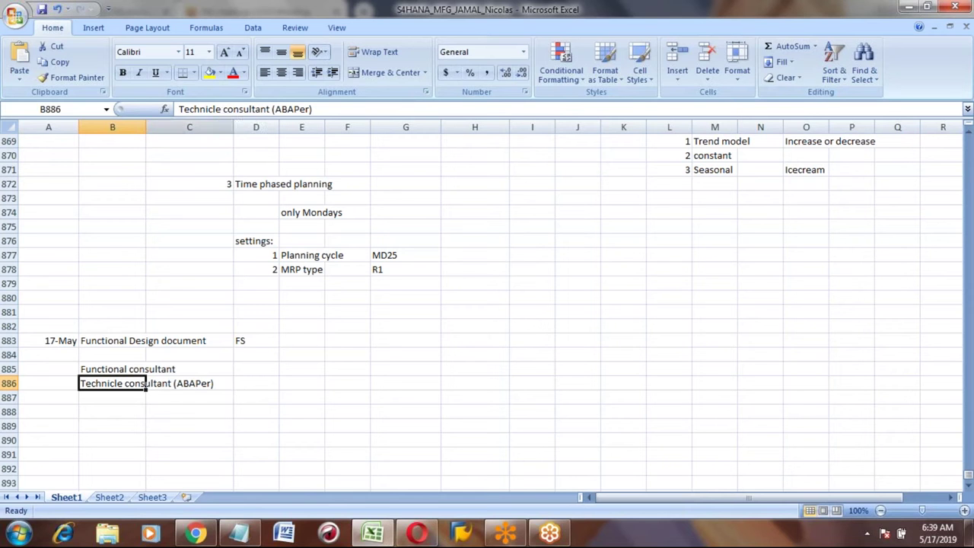
pyautogui.click(242, 342)
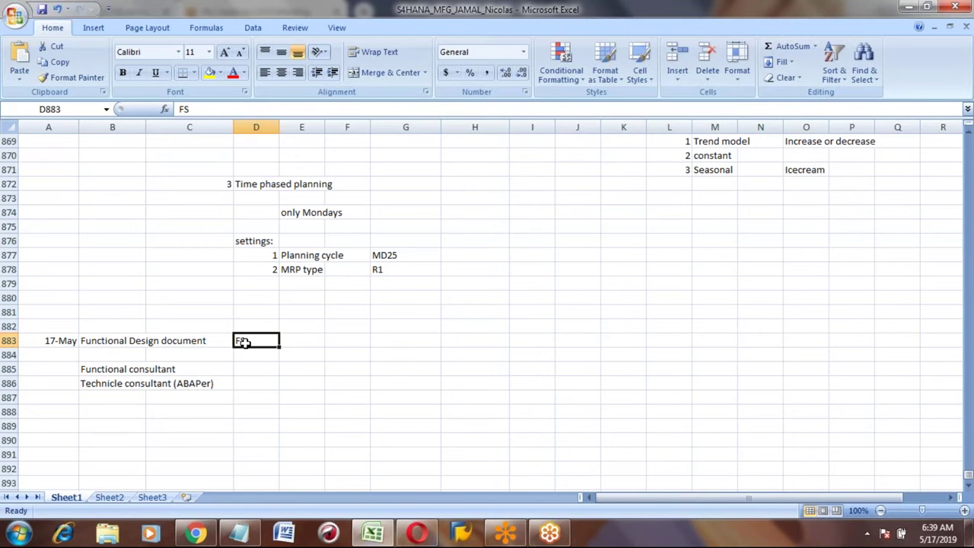
pyautogui.press('Down')
pyautogui.press('Down')
pyautogui.press('Down')
pyautogui.press('Down')
pyautogui.press('Down')
pyautogui.press('Left')
pyautogui.press('Left')
pyautogui.press('Left')
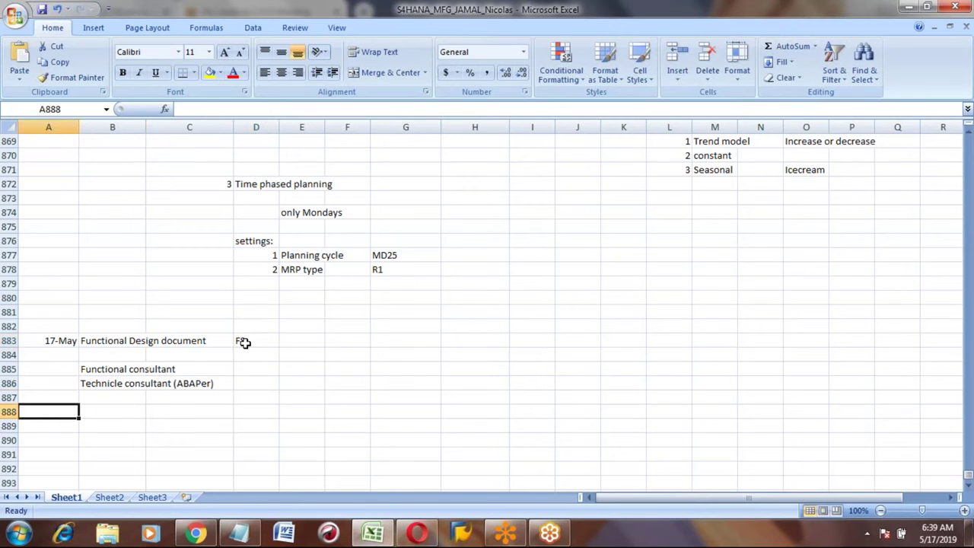
pyautogui.press('Right')
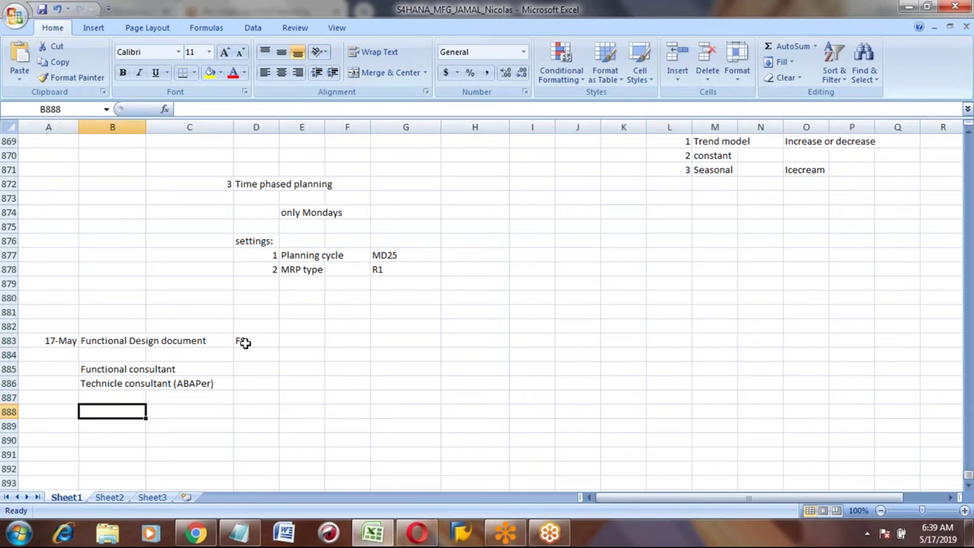
pyautogui.press('Up')
pyautogui.press('Up')
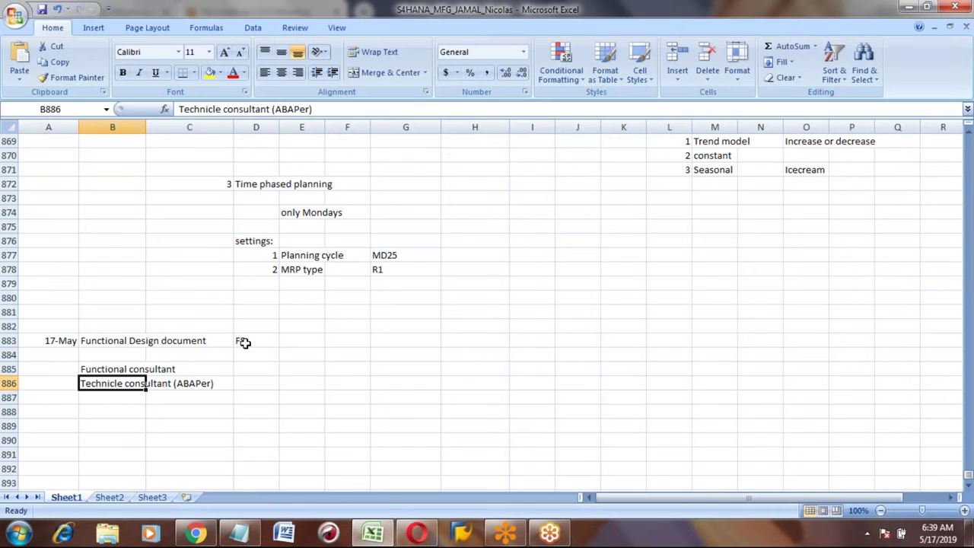
pyautogui.press('Down')
pyautogui.press('Down')
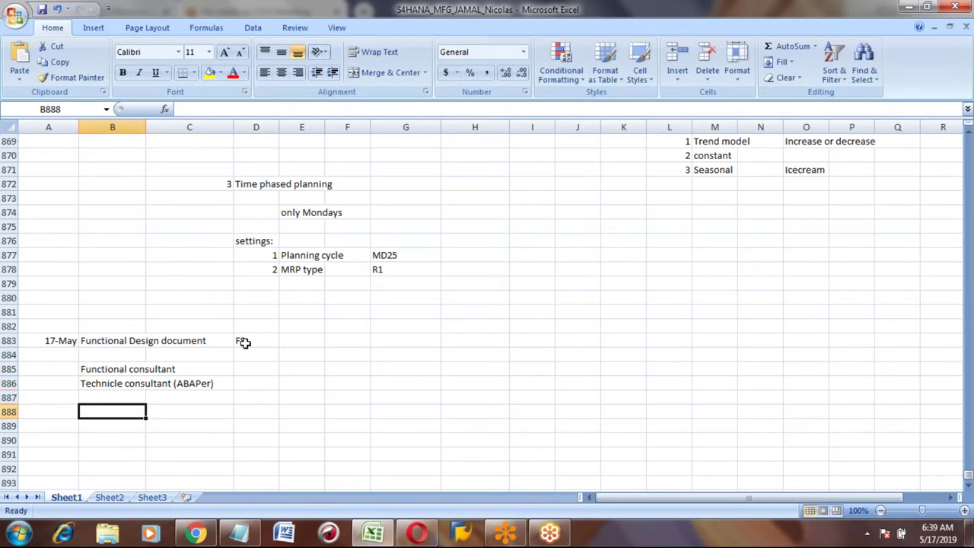
pyautogui.press('Up')
pyautogui.press('Up')
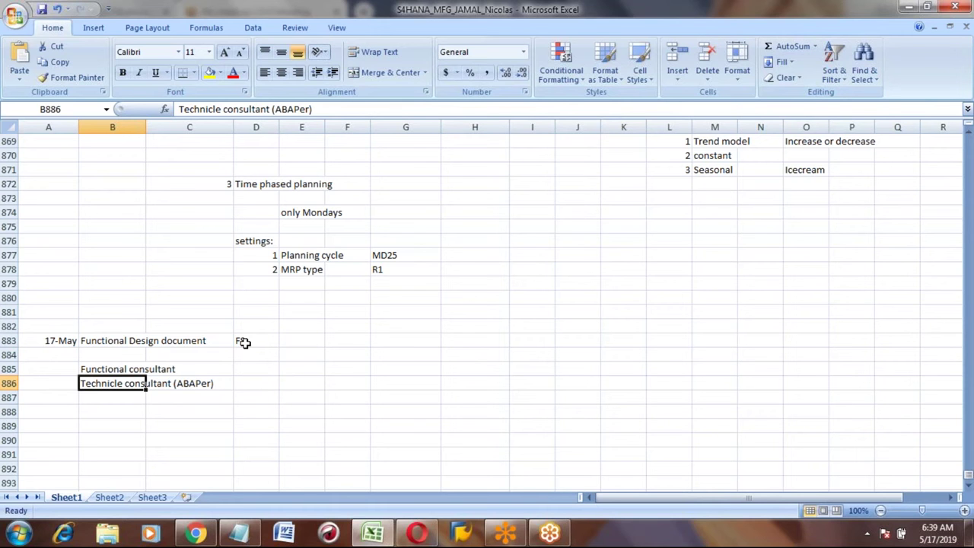
pyautogui.press('Down')
pyautogui.press('Down')
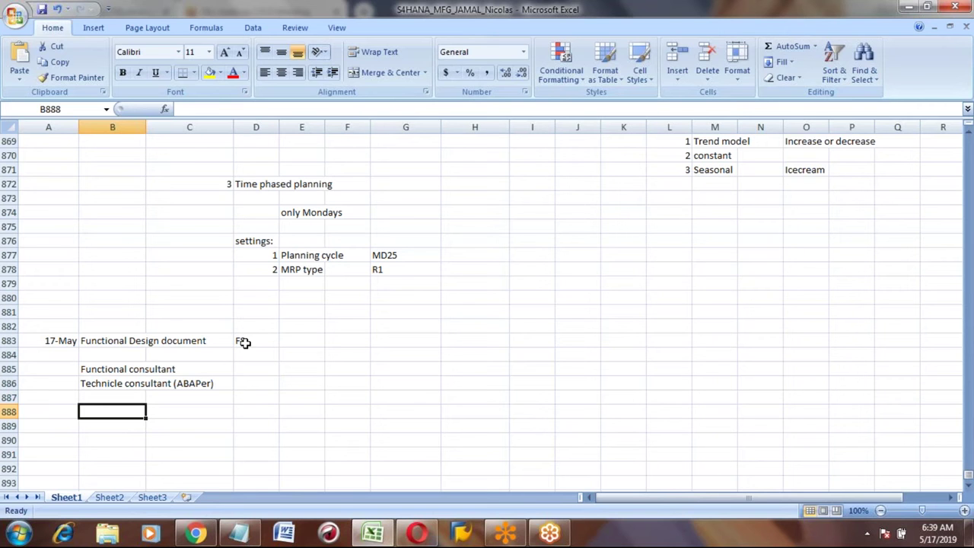
# Step: Enter step number 1 with 'Understand Requirement' in C888
pyautogui.write('1')
pyautogui.press('Tab')
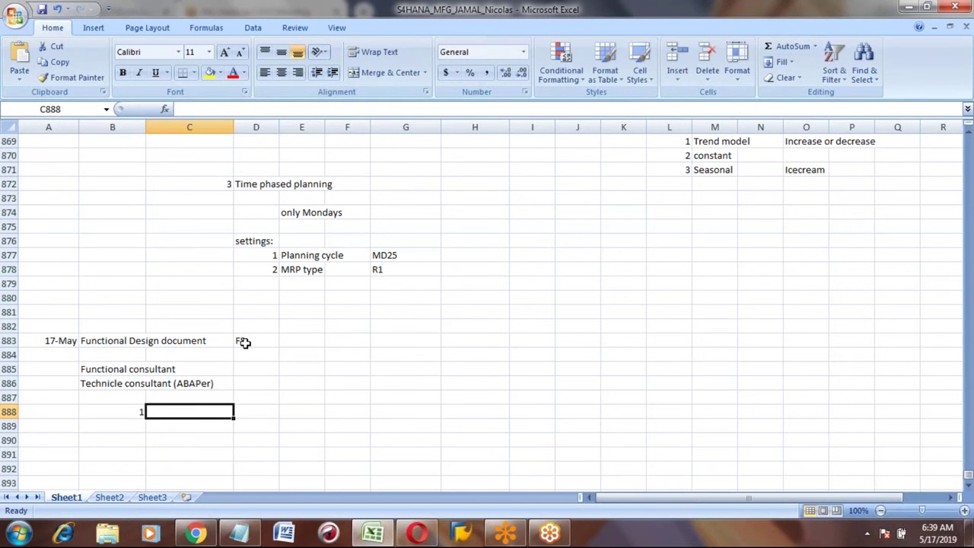
pyautogui.write('Understa')
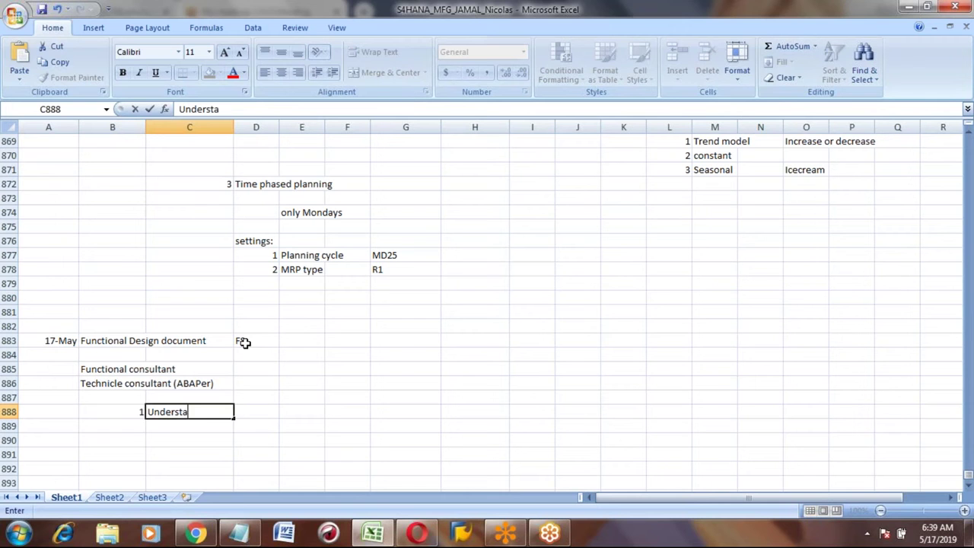
pyautogui.write('nd Requi')
pyautogui.write('rement')
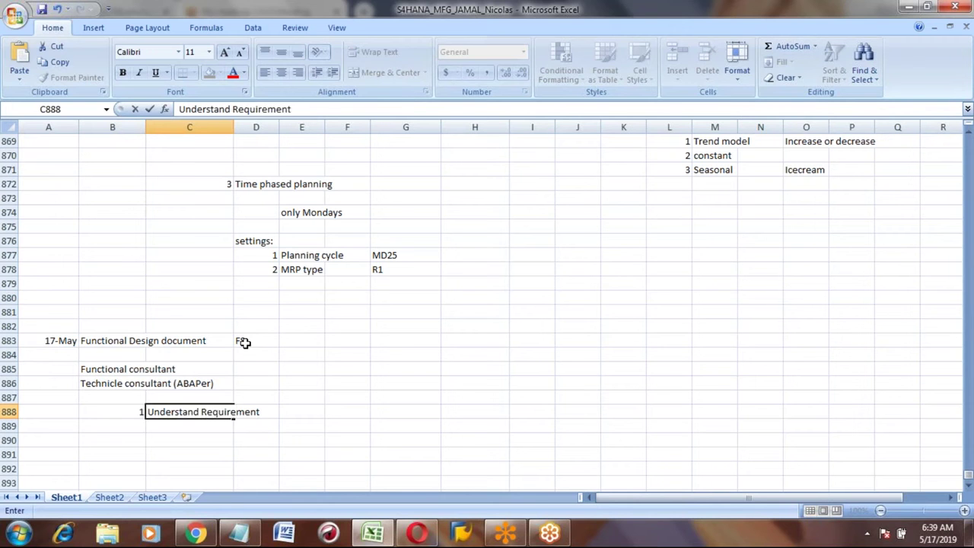
pyautogui.press('Return')
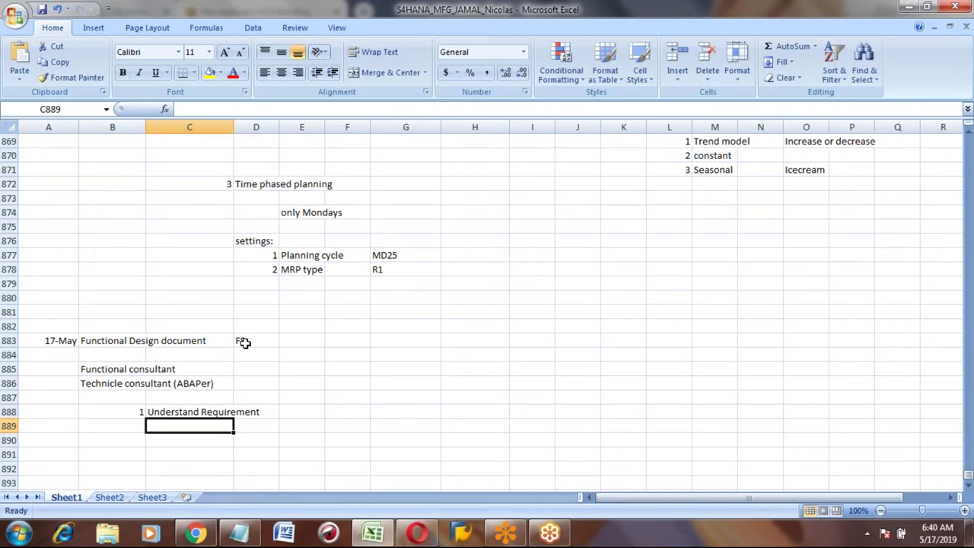
# Step: Add the example note 'Ex: Printing form' in C889 beneath it
pyautogui.write('Ex')
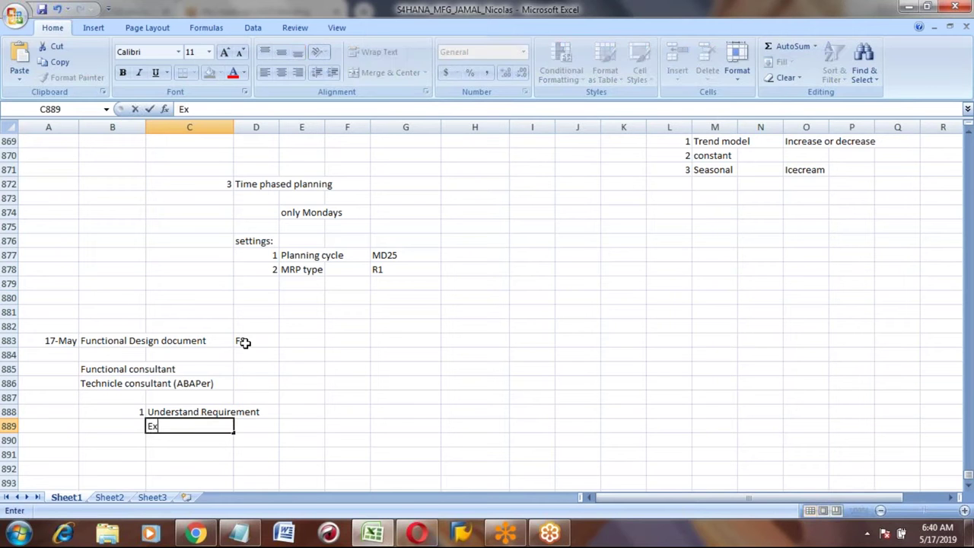
pyautogui.write(': Printing form')
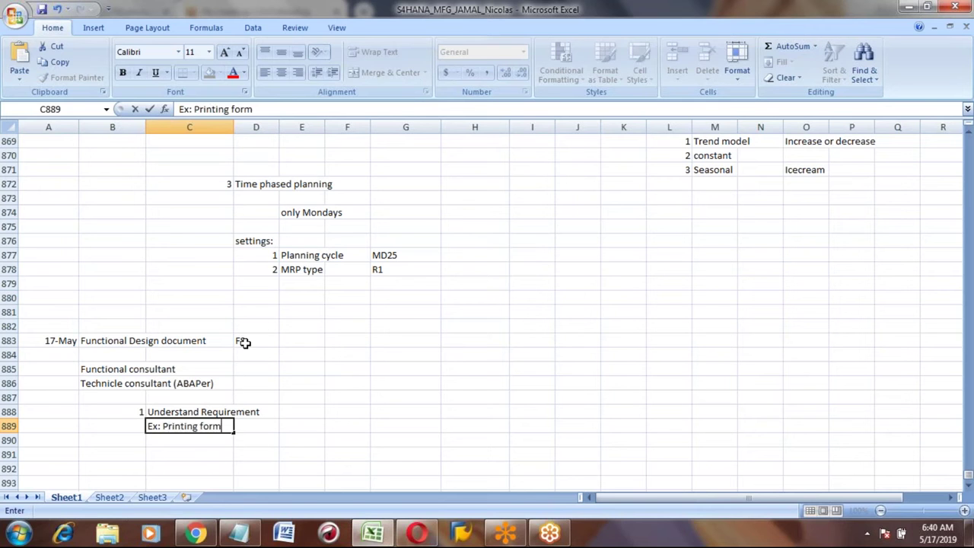
pyautogui.press('Return')
pyautogui.press('Up')
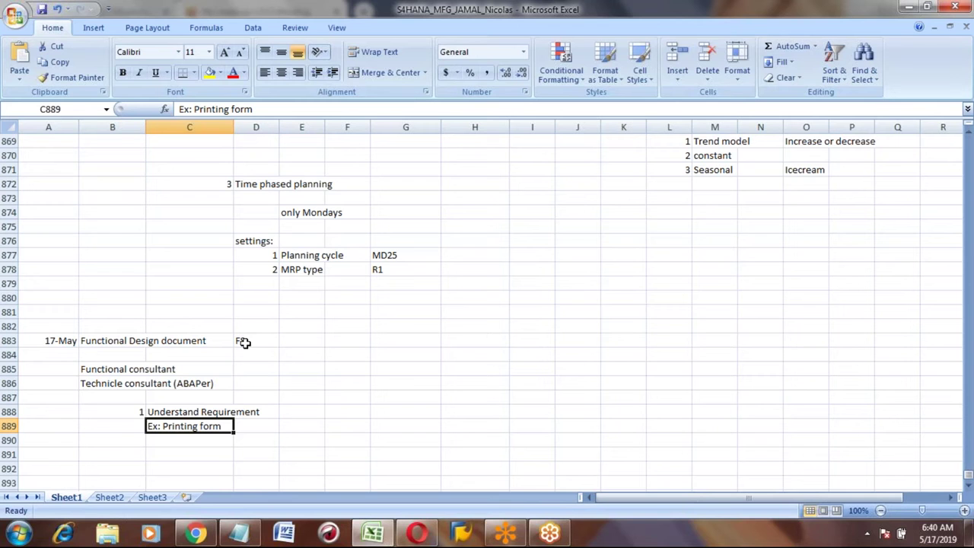
pyautogui.press('Down')
pyautogui.press('Up')
pyautogui.press('Up')
pyautogui.press('Up')
pyautogui.press('Down')
pyautogui.press('Down')
pyautogui.press('Down')
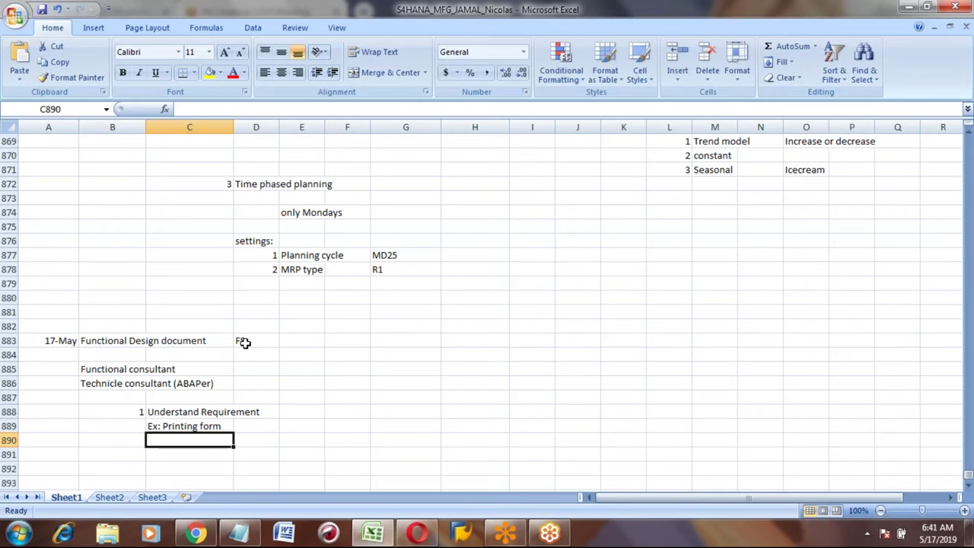
# Step: Enter step 2 with the heading 'Design Selection screen' in row 891
pyautogui.press('Up')
pyautogui.press('Up')
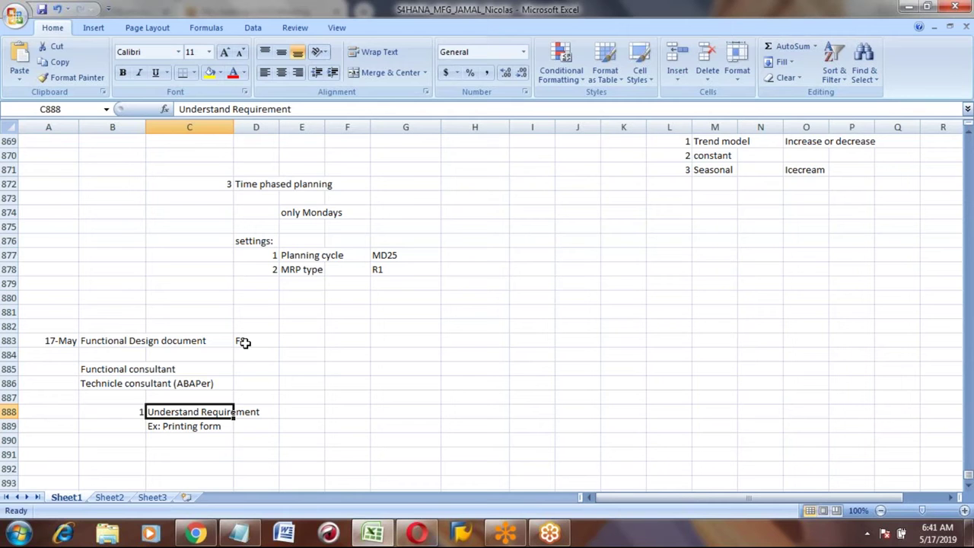
pyautogui.press('Down')
pyautogui.press('Down')
pyautogui.press('Down')
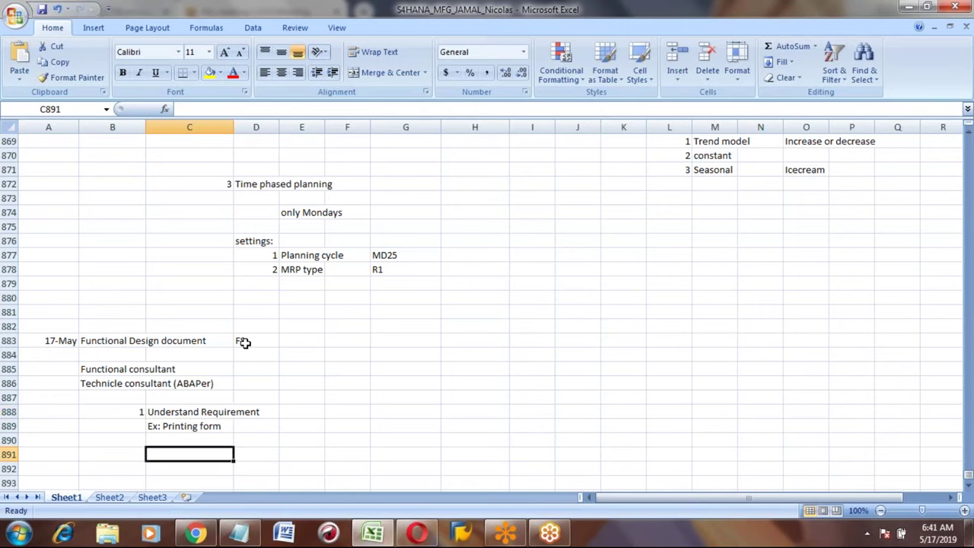
pyautogui.press('Left')
pyautogui.write('2')
pyautogui.press('Tab')
pyautogui.write('Design')
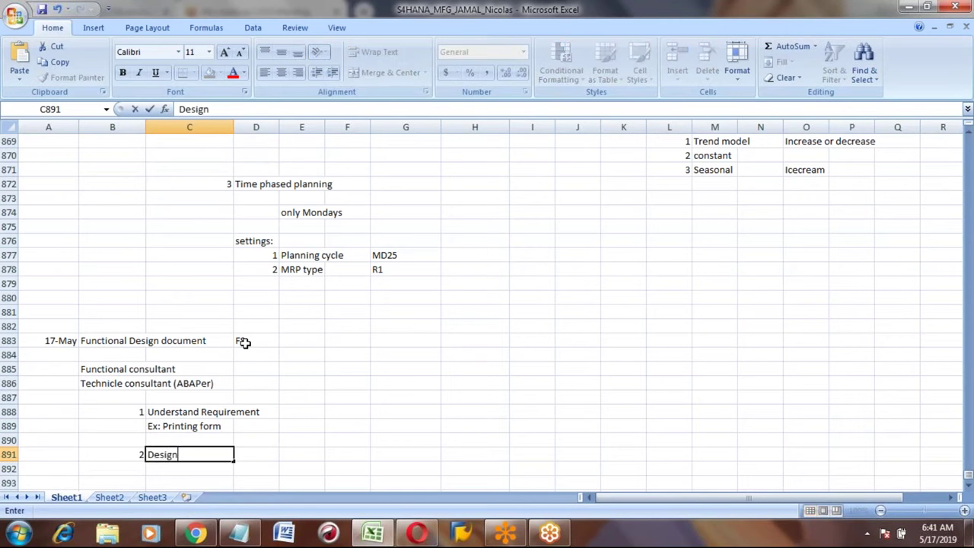
pyautogui.write(' Selections')
pyautogui.press('BackSpace')
pyautogui.write('screen')
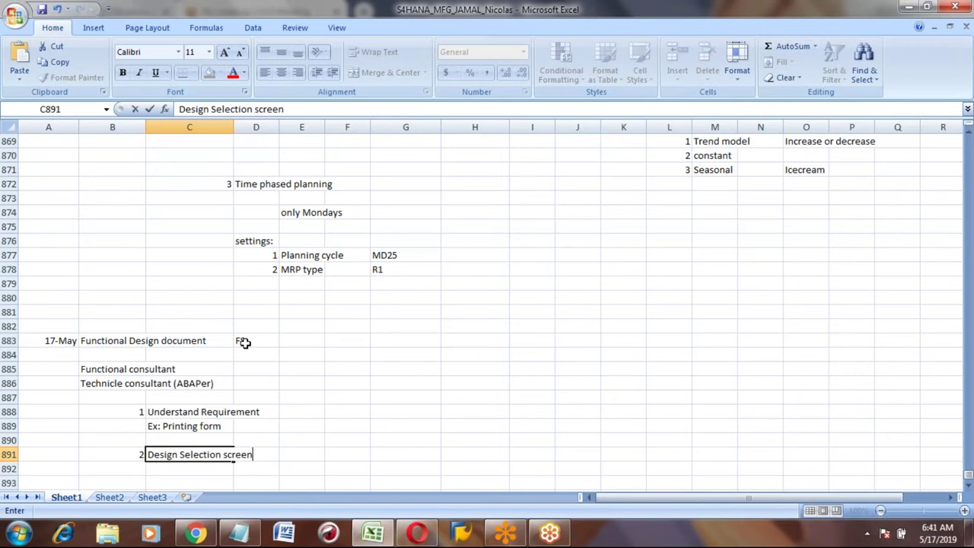
pyautogui.press('Return')
pyautogui.press('Up')
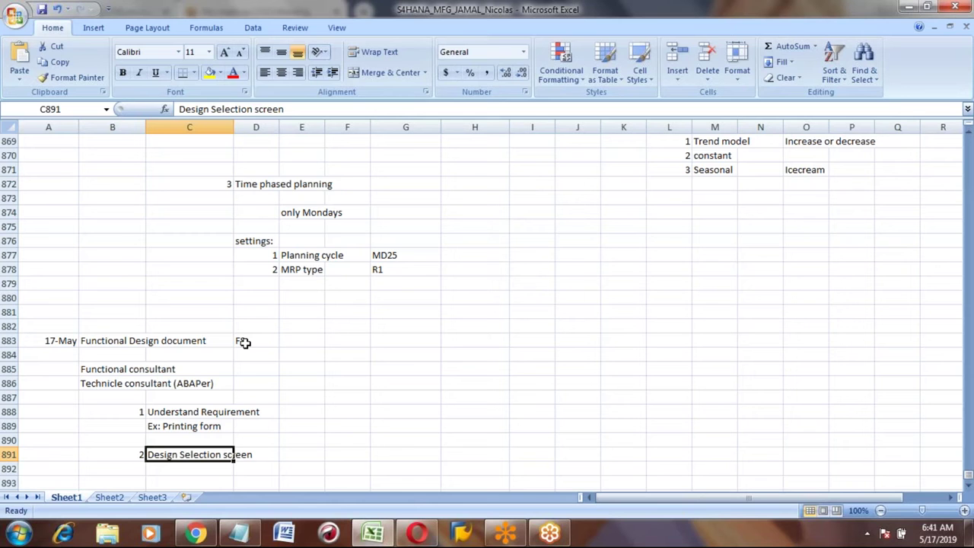
pyautogui.press('Down')
pyautogui.press('Up')
# Step: List Material code, Plant, Production order no and MRP controller in C893:C896
pyautogui.press('Down')
pyautogui.press('Down')
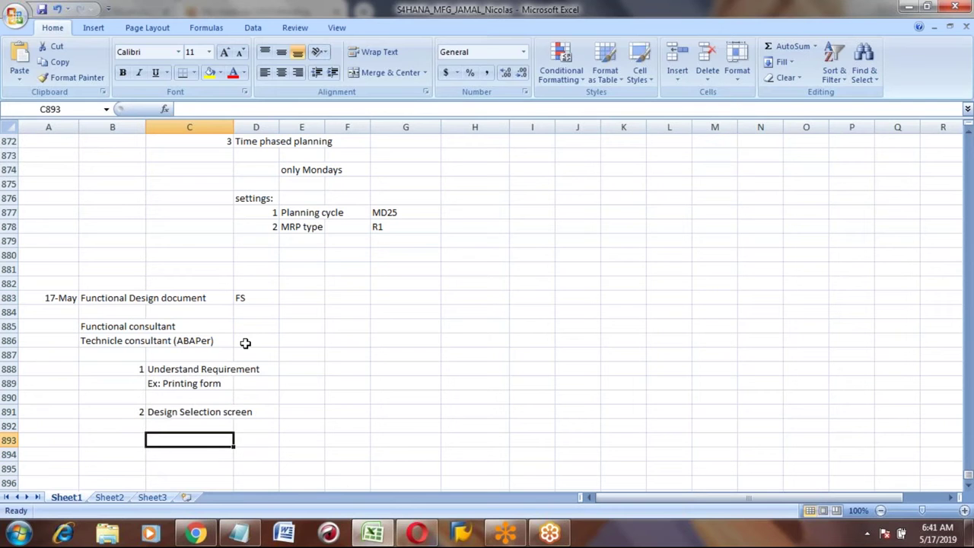
pyautogui.write('Material code')
pyautogui.press('Return')
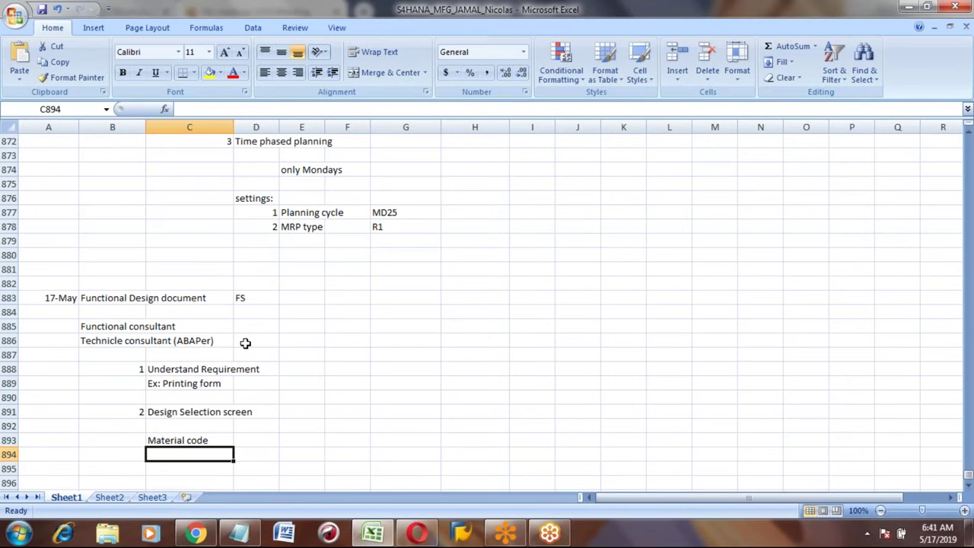
pyautogui.write('Plant')
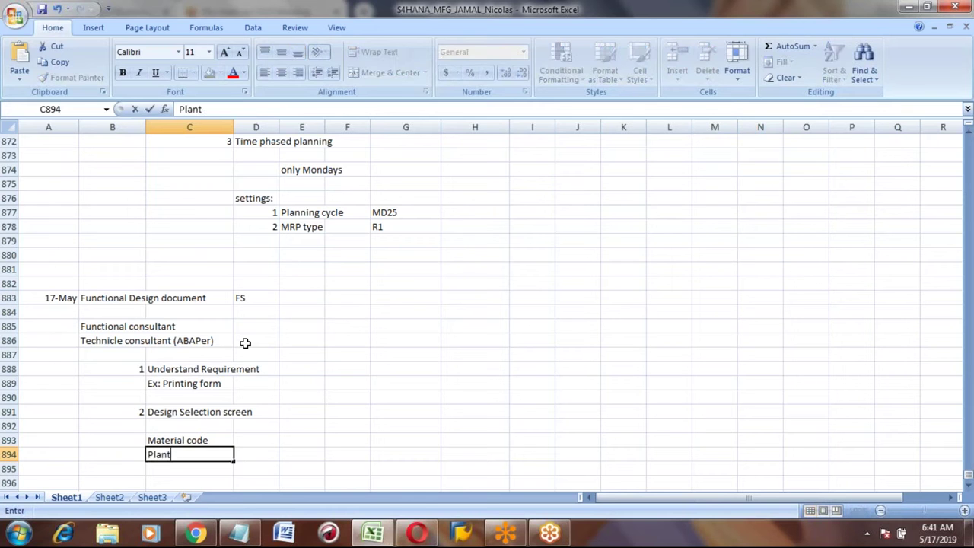
pyautogui.press('Return')
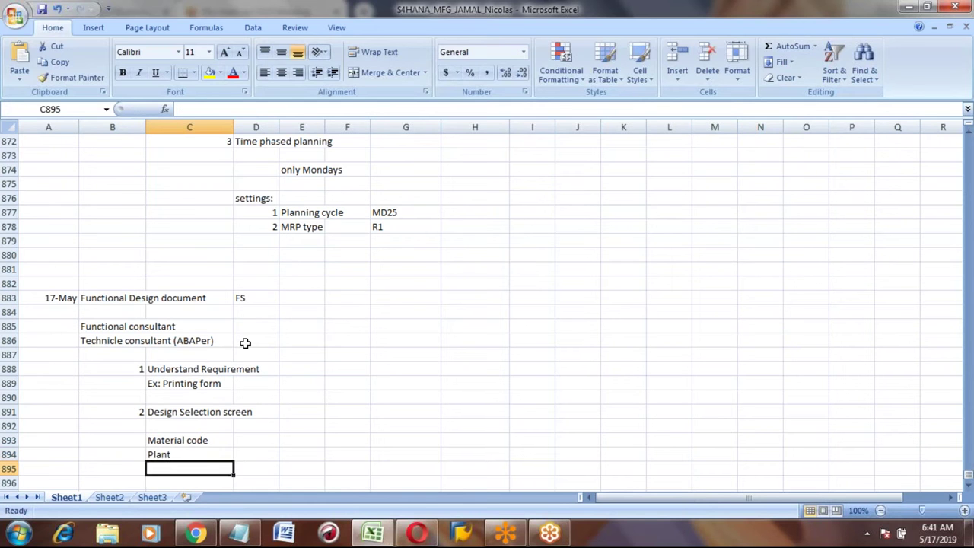
pyautogui.write('Produ')
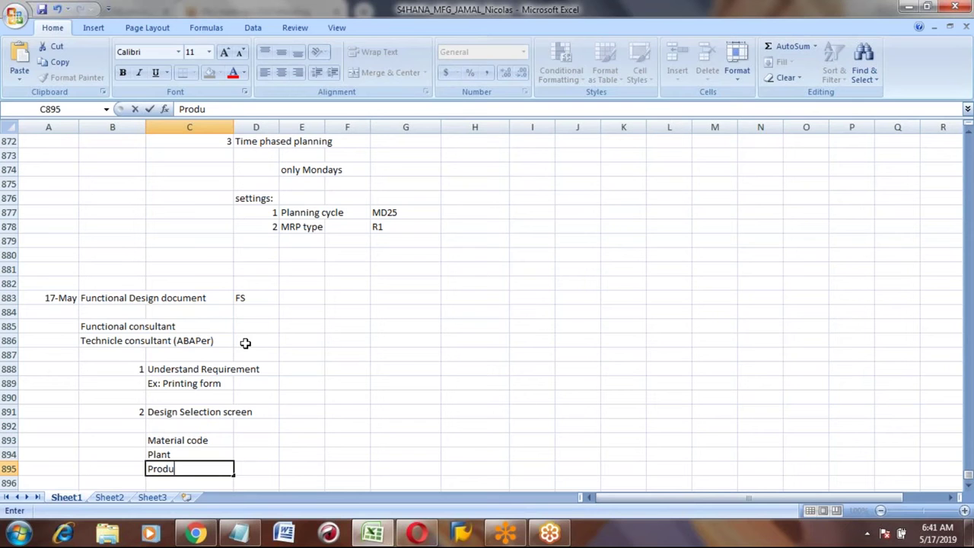
pyautogui.write('ction order no')
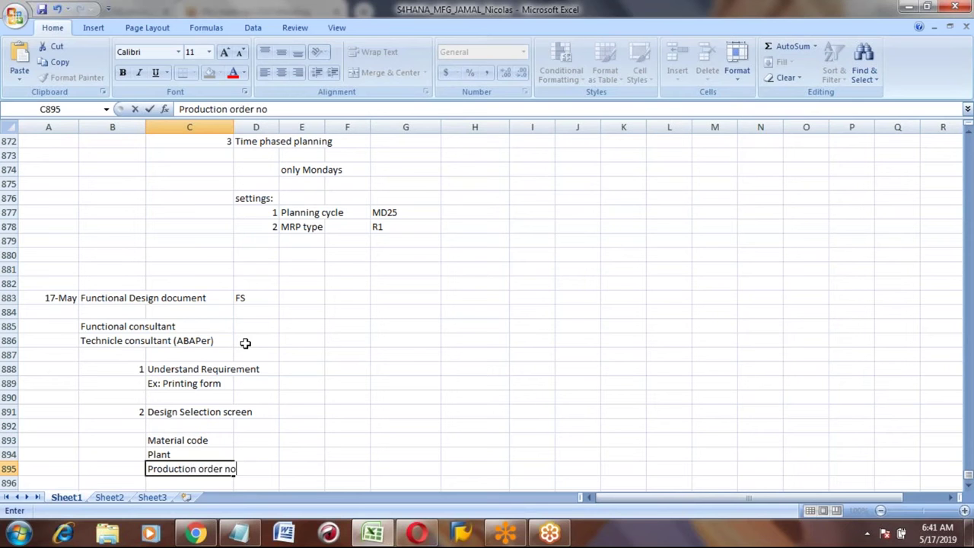
pyautogui.press('Return')
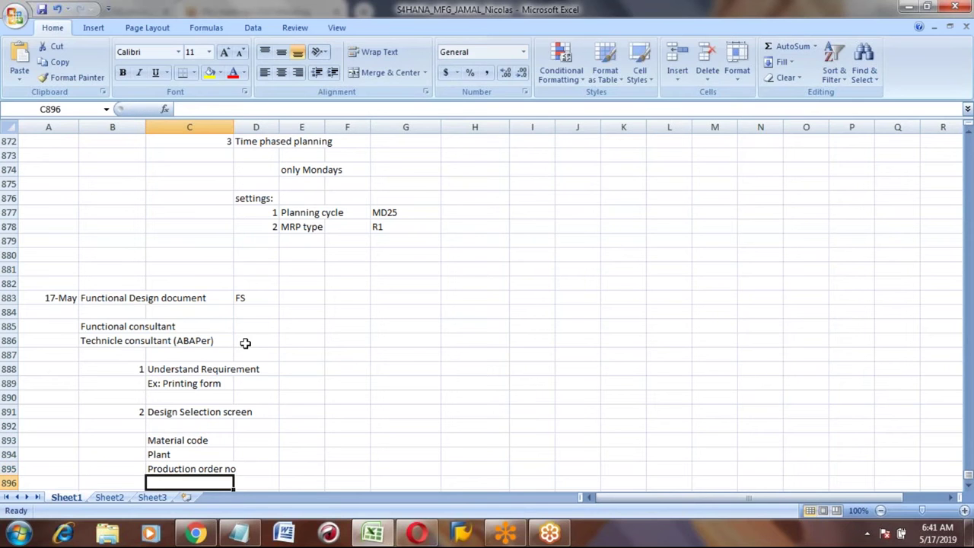
pyautogui.write('MRP controller')
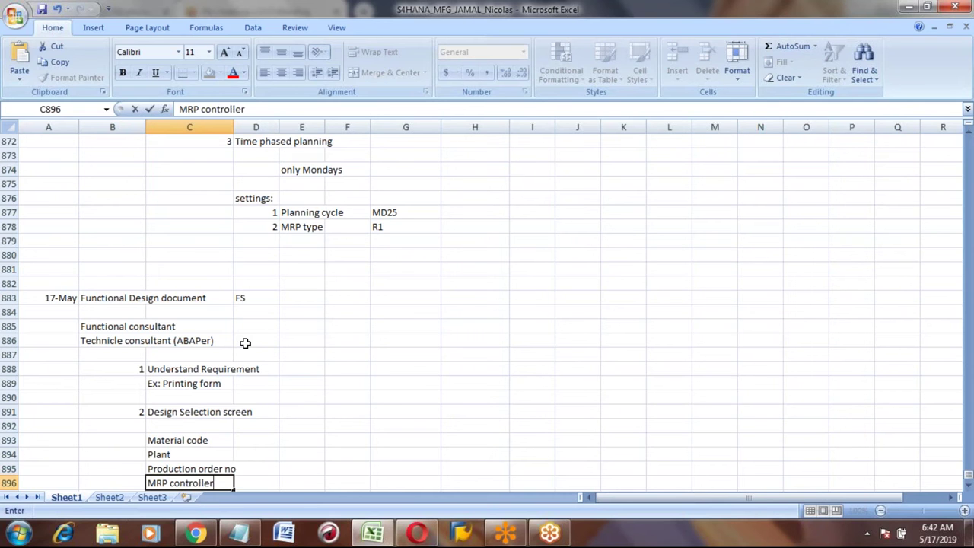
pyautogui.press('Return')
pyautogui.press('Up')
pyautogui.press('Up')
pyautogui.press('Up')
pyautogui.press('Up')
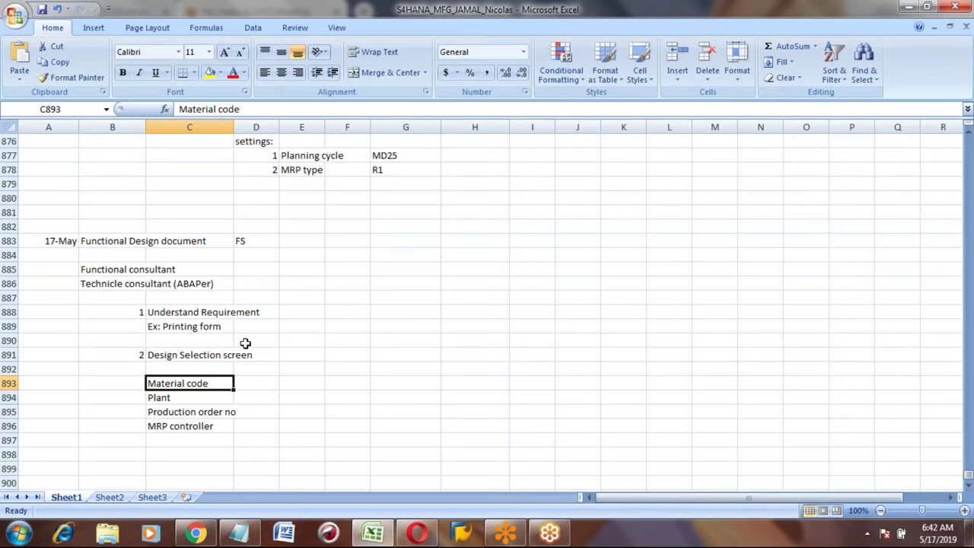
pyautogui.press('Down')
pyautogui.press('Down')
pyautogui.press('Down')
pyautogui.press('Up')
pyautogui.press('Up')
pyautogui.press('Up')
pyautogui.press('Down')
pyautogui.press('Down')
pyautogui.press('Down')
pyautogui.press('Down')
pyautogui.press('Down')
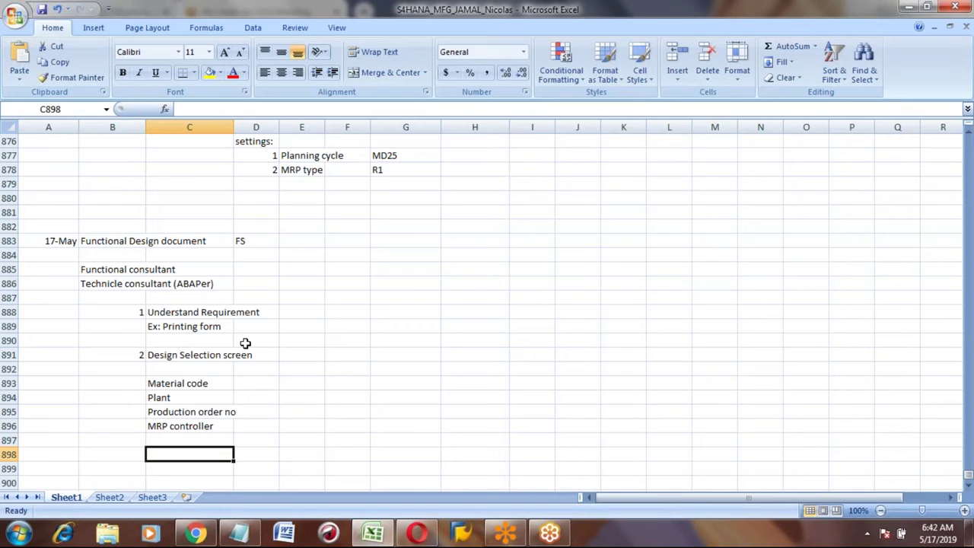
# Step: Add the notes 'click on Execute' and 'Print has to come' below the field list
pyautogui.press('Up')
pyautogui.press('Up')
pyautogui.press('Up')
pyautogui.press('Up')
pyautogui.press('Up')
pyautogui.press('Down')
pyautogui.press('Down')
pyautogui.press('Down')
pyautogui.press('Down')
pyautogui.press('Down')
pyautogui.write('click on Execute')
pyautogui.press('Return')
pyautogui.press('Return')
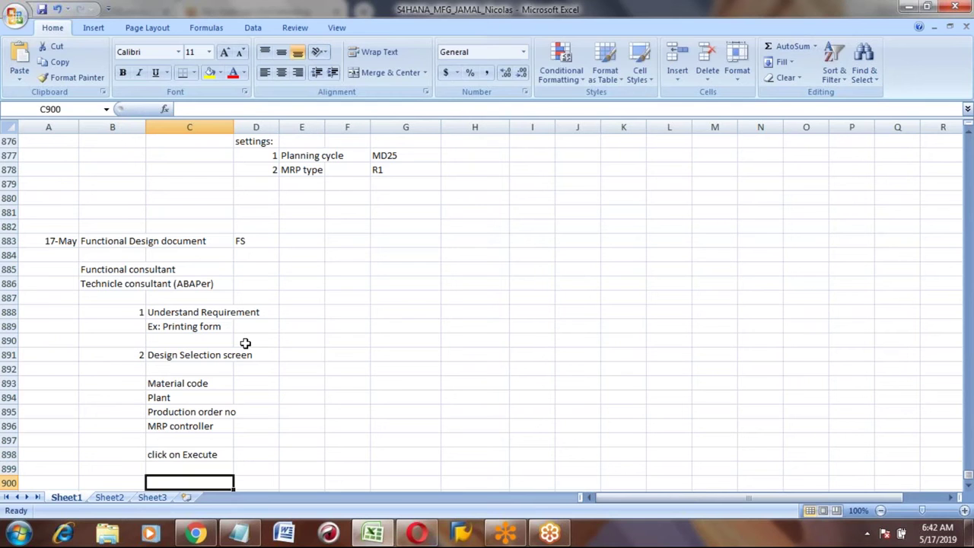
pyautogui.write('Print has to com')
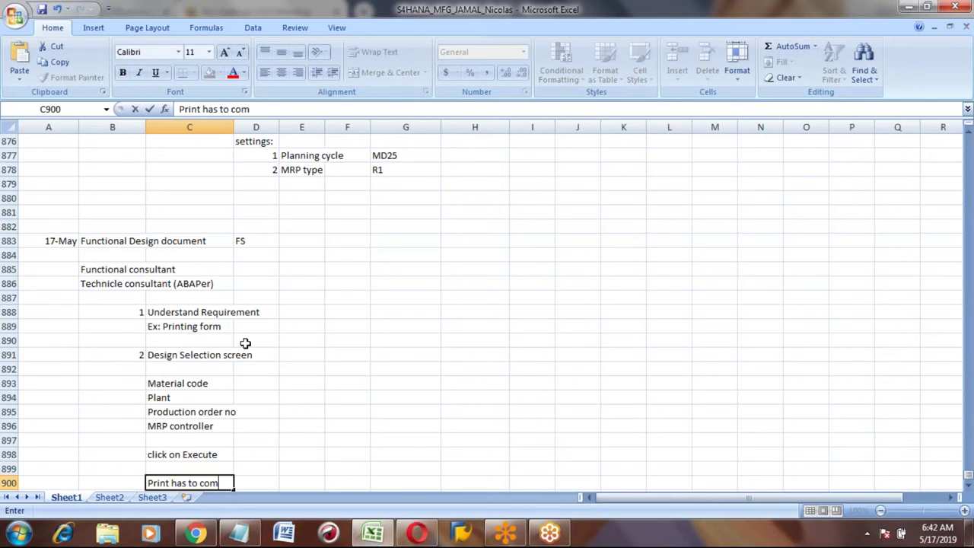
pyautogui.write('e')
pyautogui.press('Return')
pyautogui.press('Down')
pyautogui.press('Down')
pyautogui.press('Up')
pyautogui.press('Up')
pyautogui.press('Up')
pyautogui.press('Up')
pyautogui.press('Up')
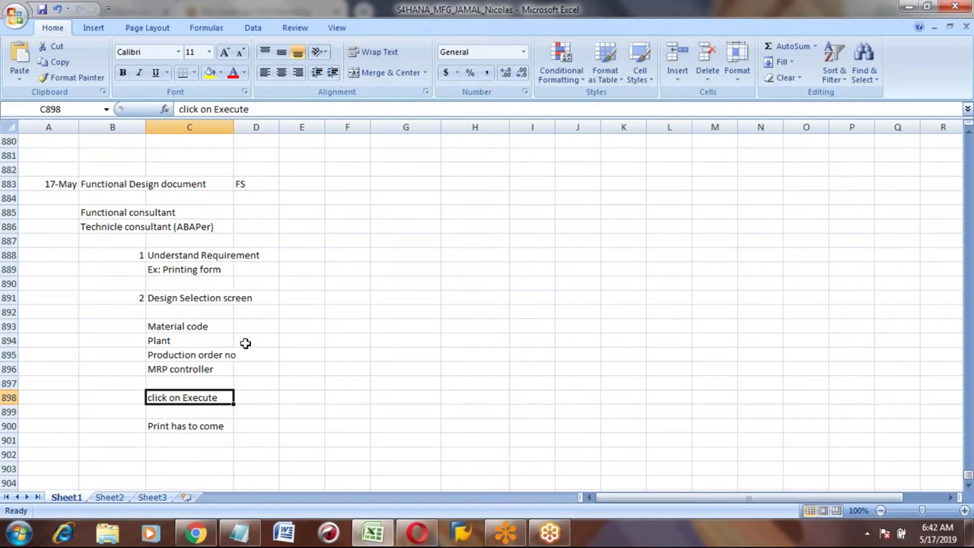
pyautogui.press('Down')
pyautogui.press('Down')
pyautogui.press('Down')
pyautogui.press('Down')
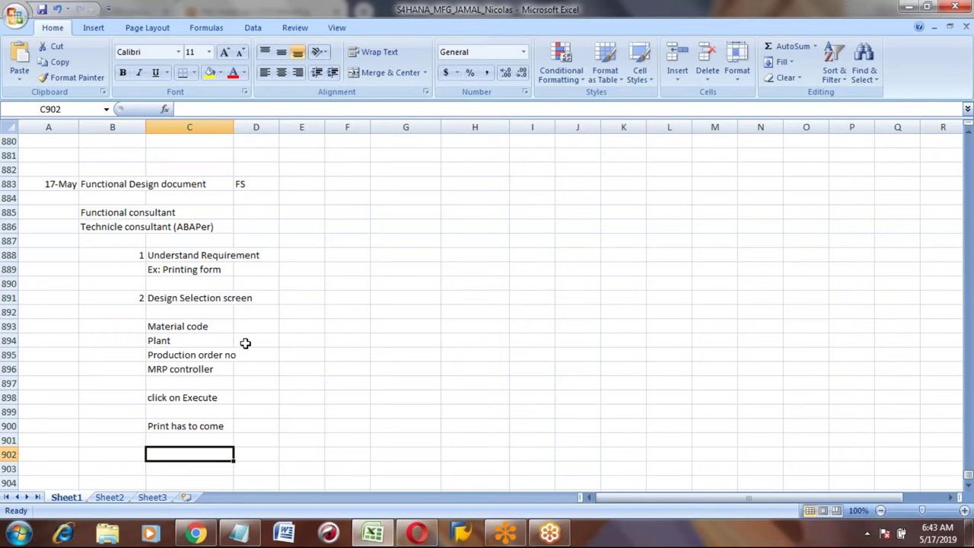
# Step: Enter step 3 with the heading 'Data fetching'
pyautogui.press('Left')
pyautogui.write('3')
pyautogui.press('Tab')
pyautogui.write('Data fetching')
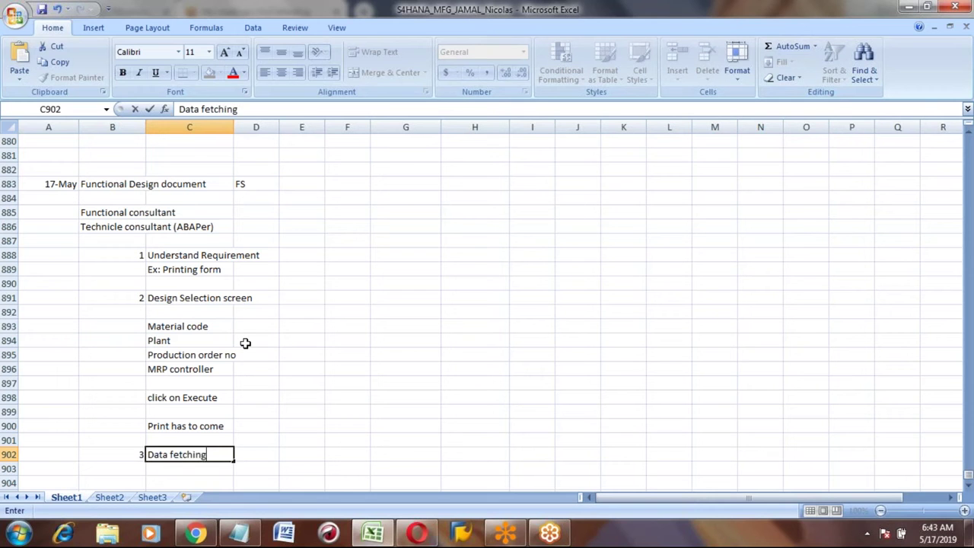
pyautogui.press('Return')
pyautogui.press('Up')
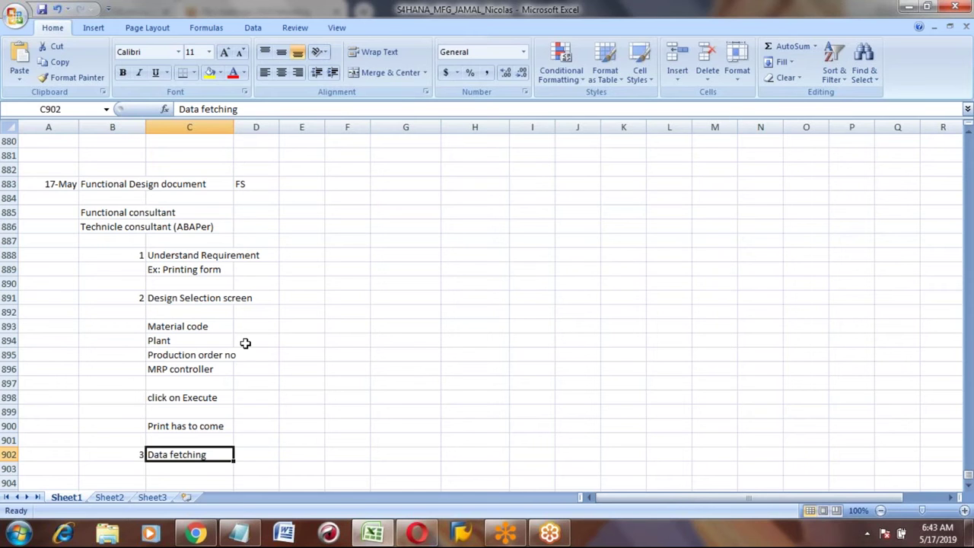
pyautogui.press('Down')
# Step: List Logo, Order no, Material, Plant and GR date beneath Data fetching
pyautogui.press('Down')
pyautogui.press('Up')
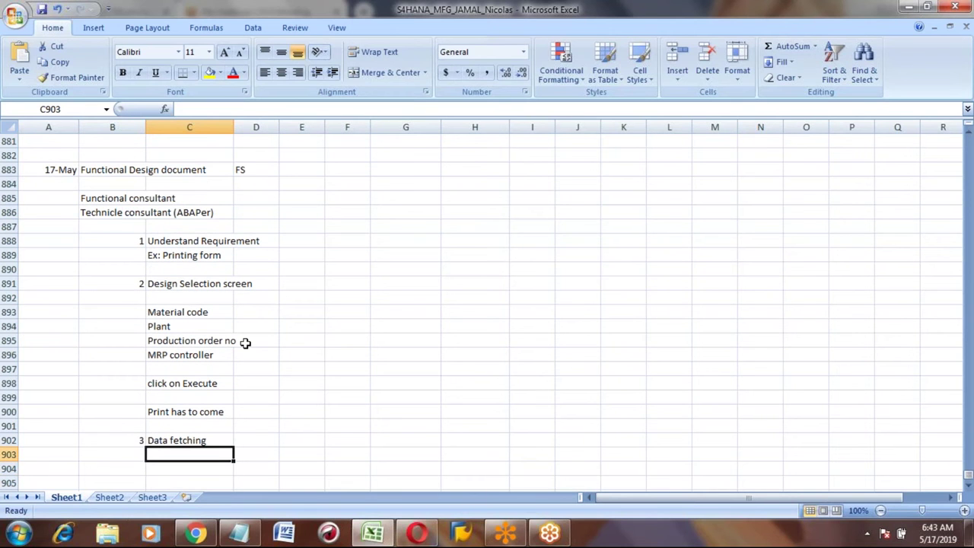
pyautogui.press('Down')
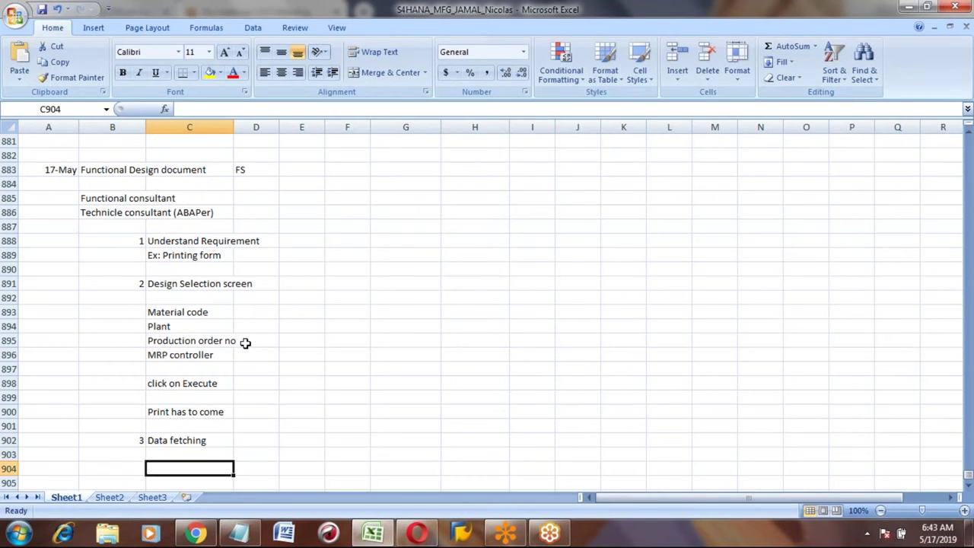
pyautogui.write('Logo')
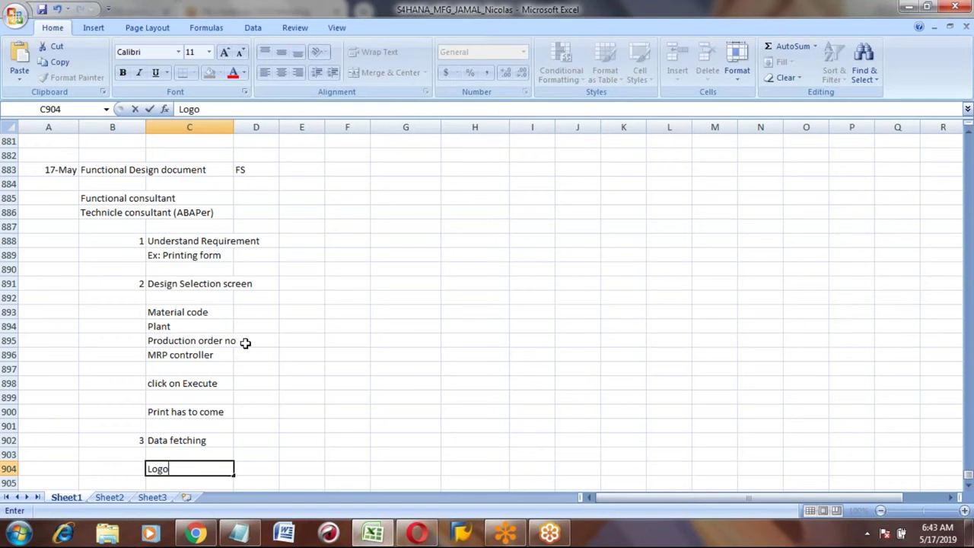
pyautogui.press('Return')
pyautogui.write('Order no')
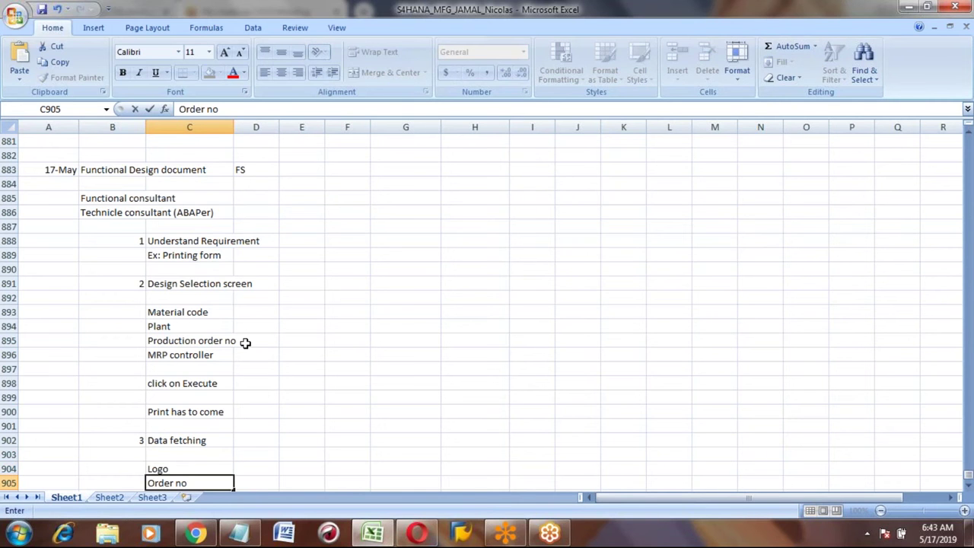
pyautogui.press('Return')
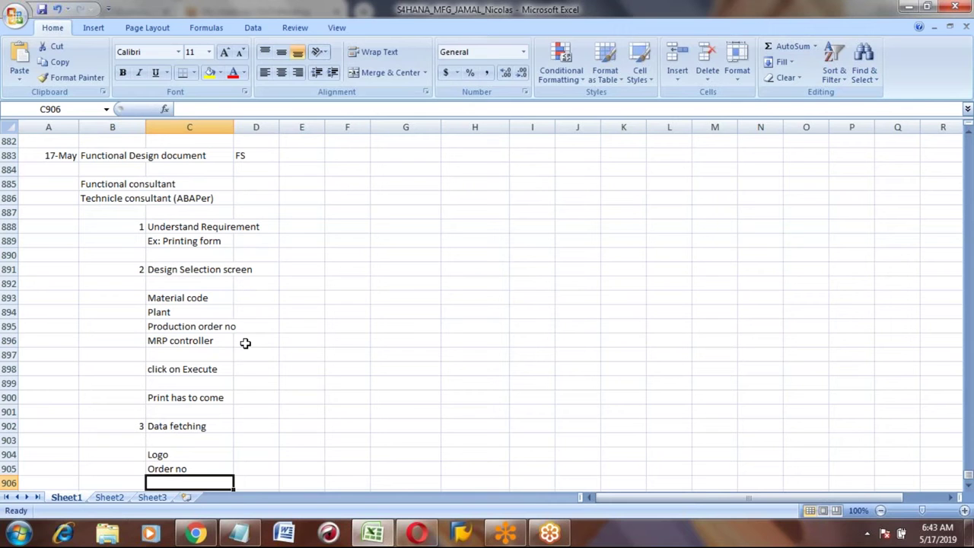
pyautogui.write('Material')
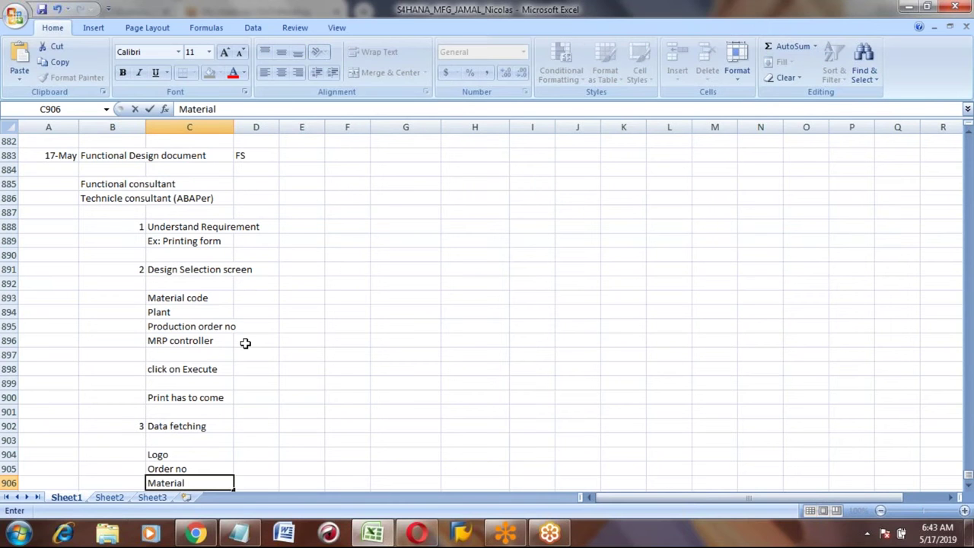
pyautogui.press('Return')
pyautogui.write('Plant')
pyautogui.press('Return')
pyautogui.write('GR date')
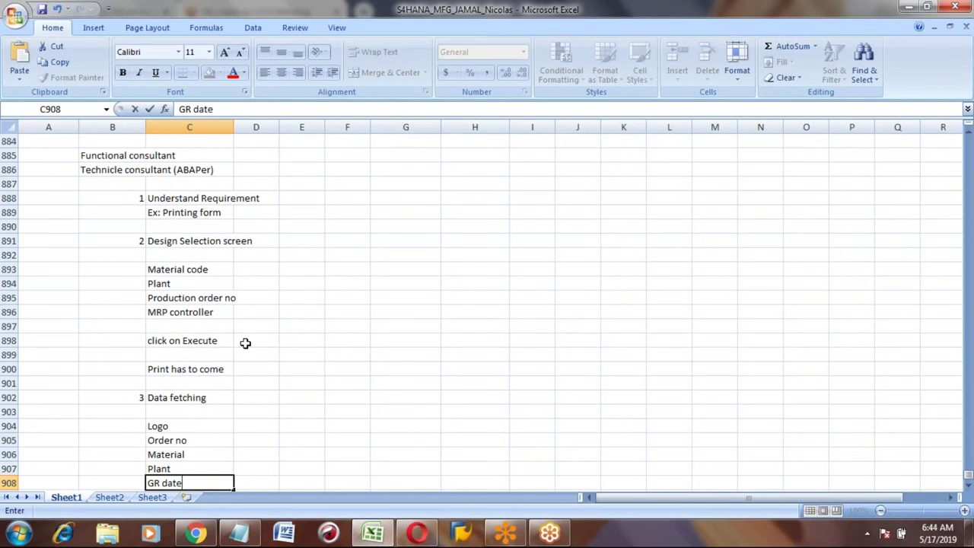
pyautogui.press('Return')
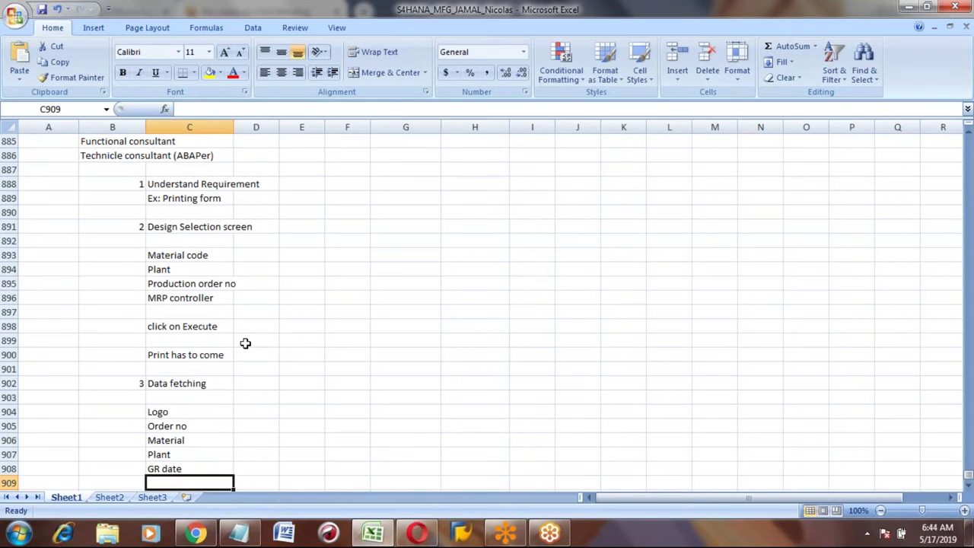
# Step: Add Components, Operation details and Batch No to the data-fetching list
pyautogui.write('Components')
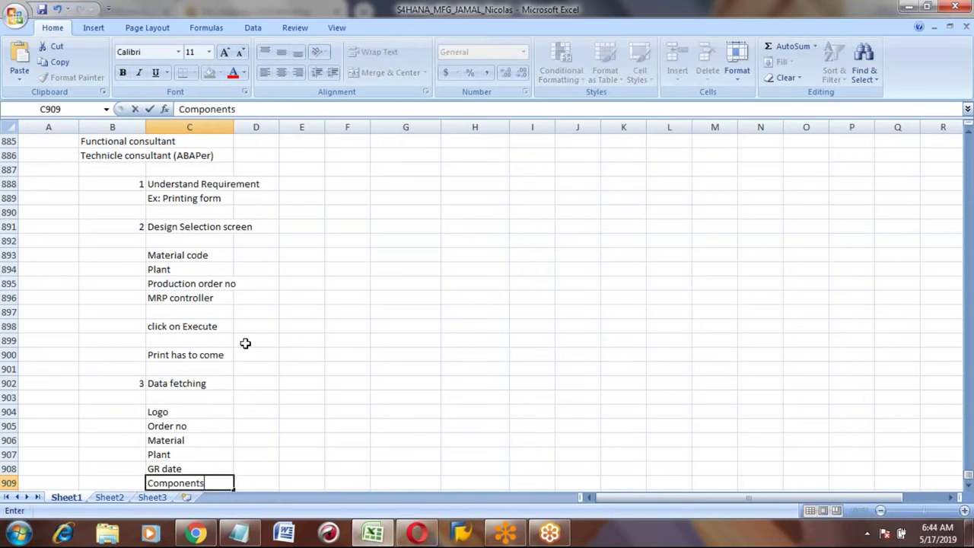
pyautogui.press('Return')
pyautogui.write('Opera')
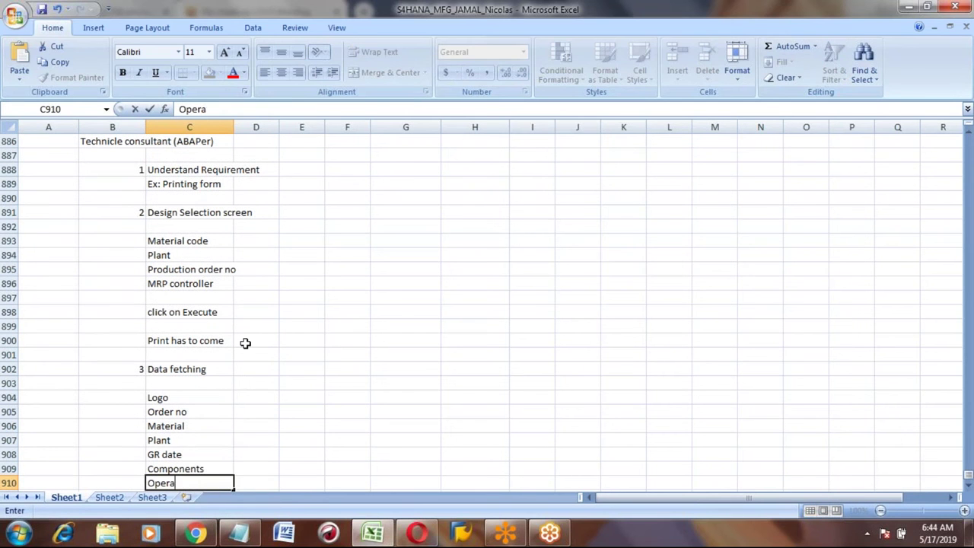
pyautogui.write('tions')
pyautogui.press('BackSpace')
pyautogui.write('details')
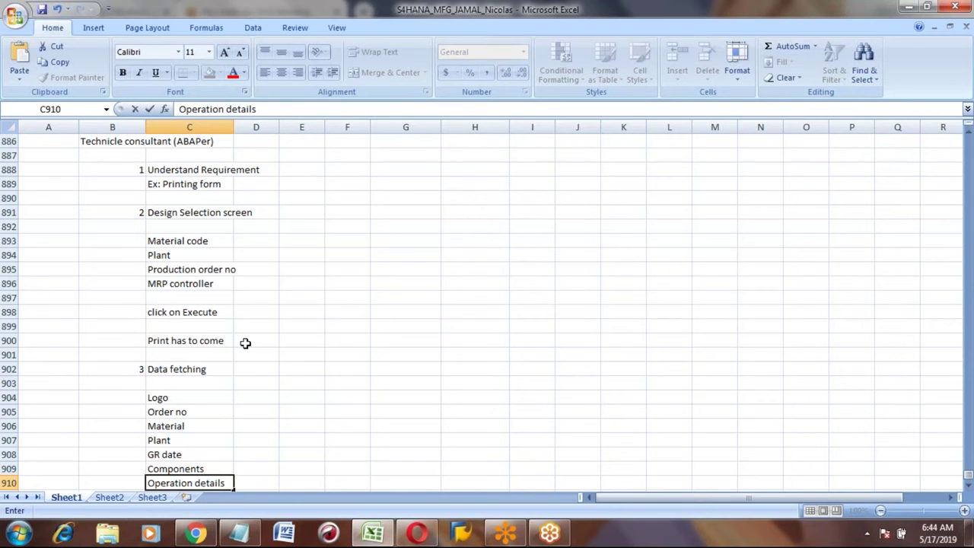
pyautogui.press('Up')
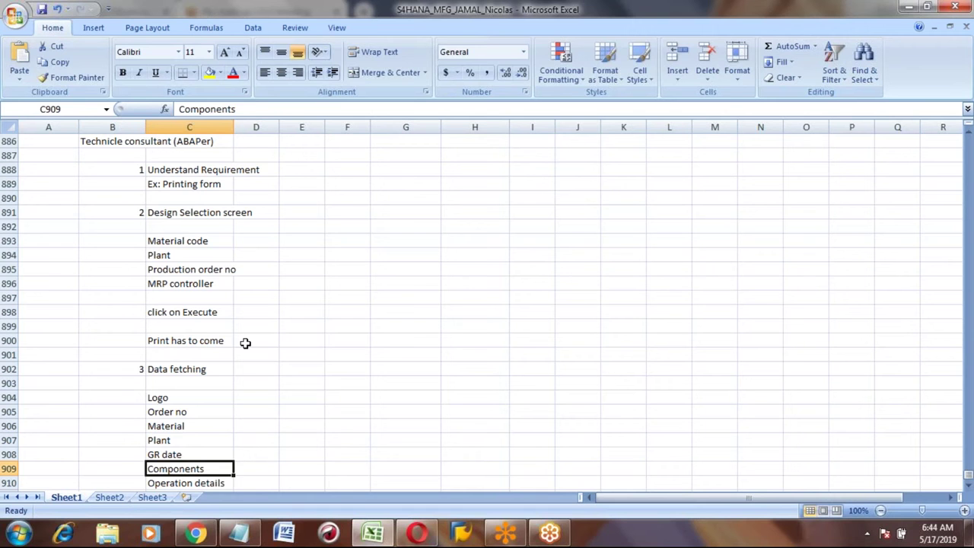
pyautogui.press('Down')
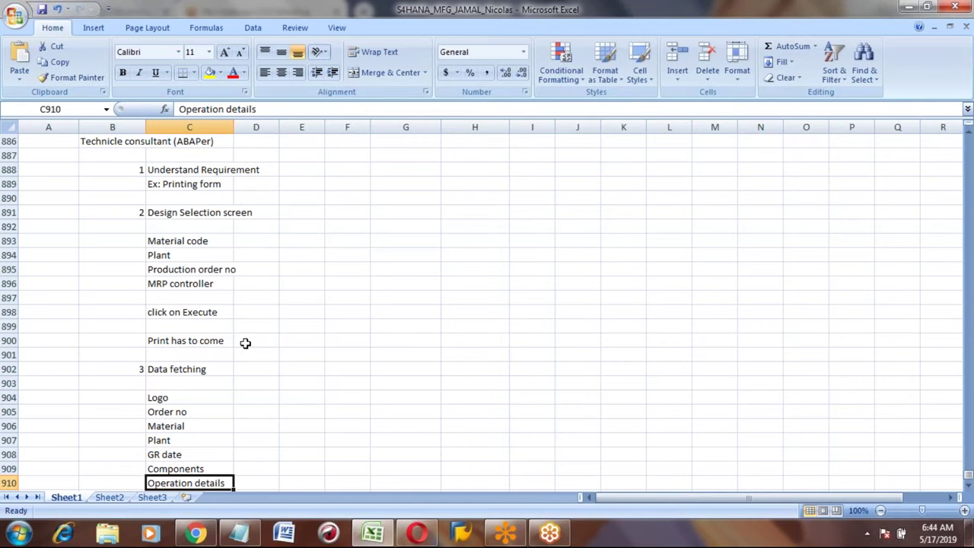
pyautogui.press('Down')
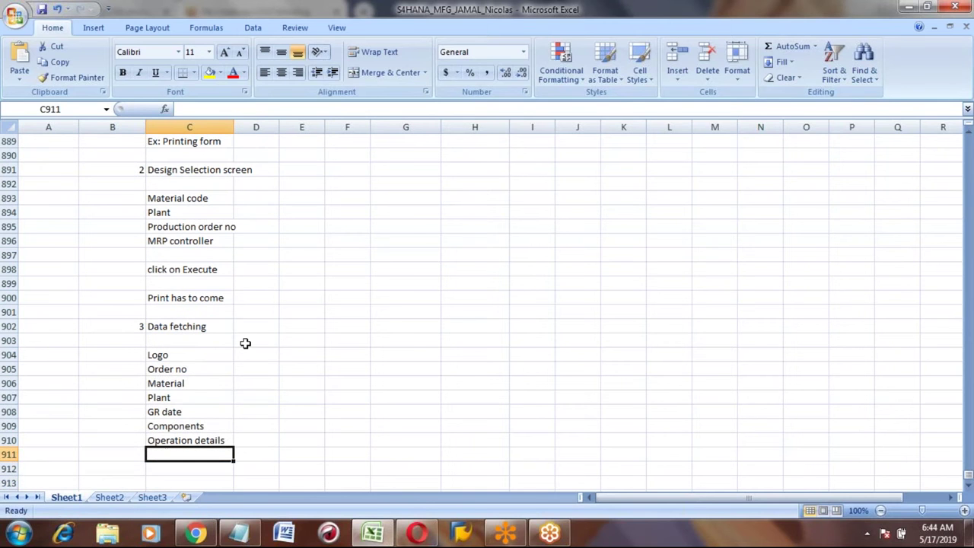
pyautogui.write('Batch No')
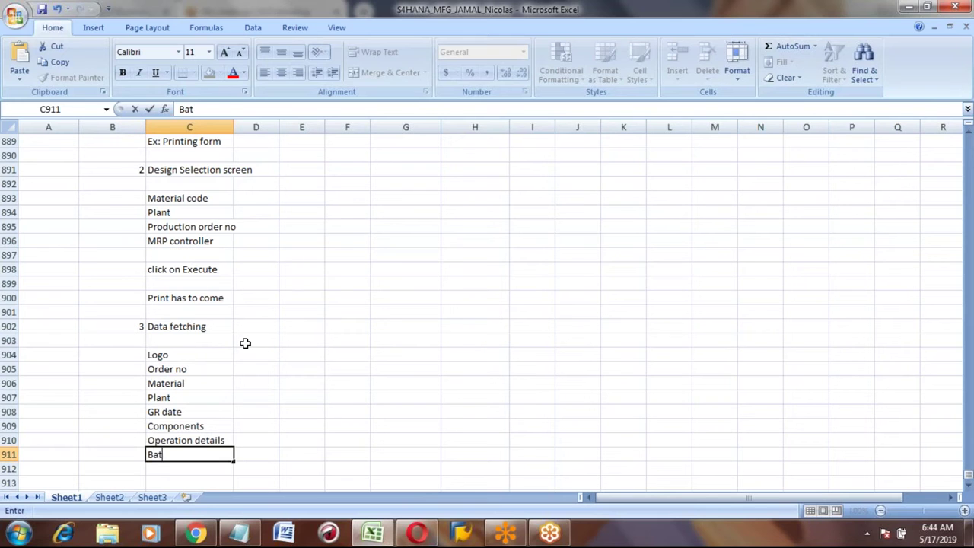
pyautogui.press('Return')
pyautogui.press('Up')
pyautogui.press('Up')
pyautogui.press('Up')
pyautogui.press('Up')
pyautogui.press('Up')
pyautogui.press('Up')
pyautogui.press('Up')
pyautogui.press('Up')
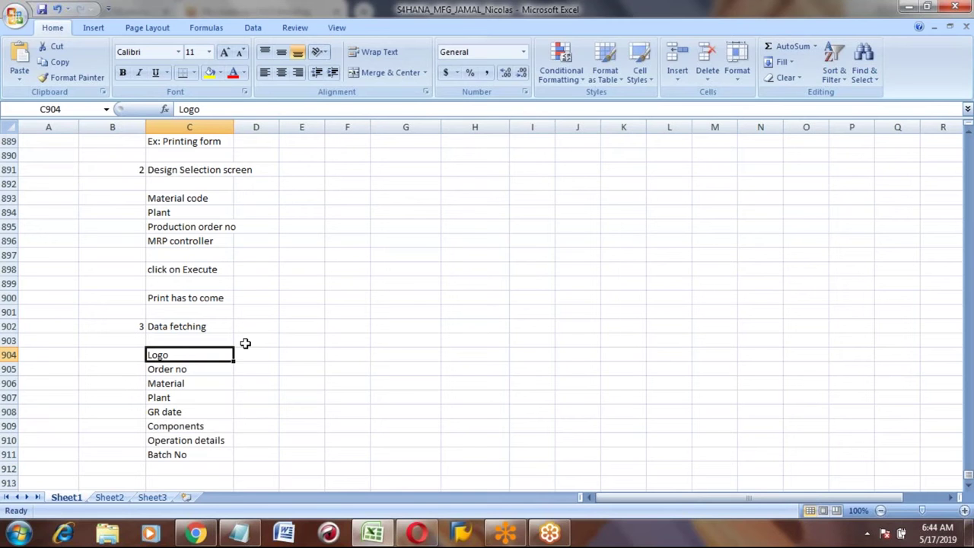
pyautogui.press('Down')
pyautogui.press('Down')
pyautogui.press('Down')
pyautogui.press('Down')
pyautogui.press('Down')
pyautogui.press('Down')
pyautogui.press('Down')
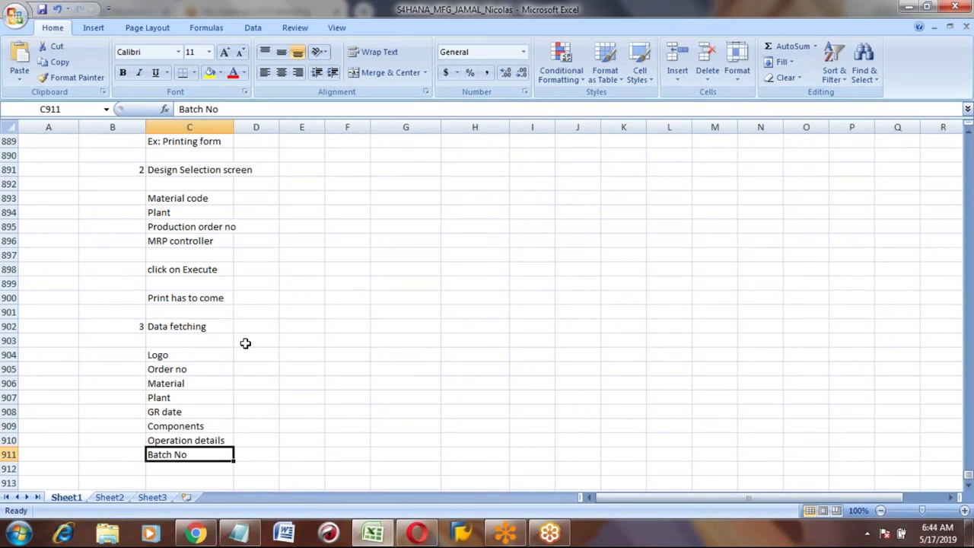
pyautogui.press('Up')
pyautogui.press('Up')
pyautogui.press('Up')
pyautogui.press('Up')
pyautogui.press('Up')
pyautogui.press('Up')
pyautogui.press('Up')
pyautogui.press('Up')
pyautogui.press('Up')
pyautogui.press('Up')
pyautogui.press('Up')
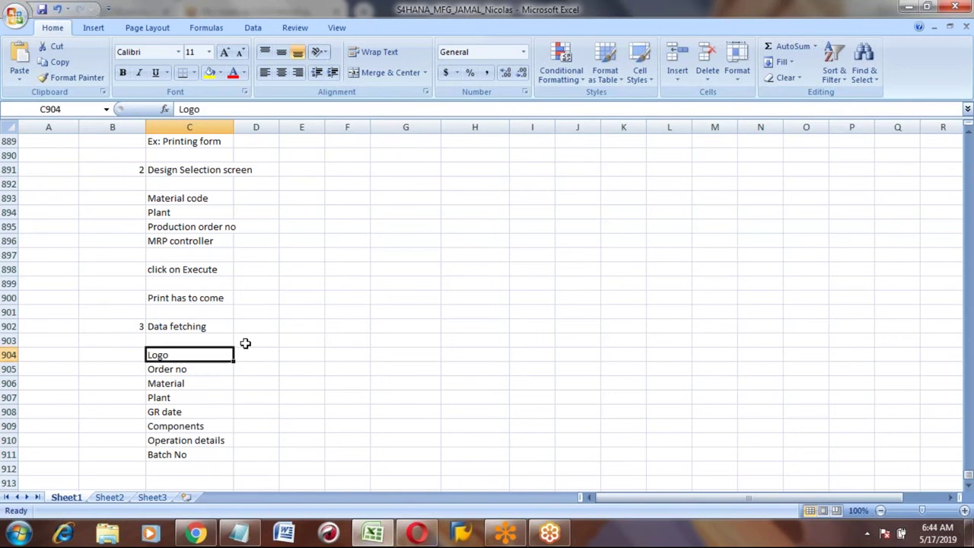
pyautogui.press('Up')
pyautogui.press('Up')
pyautogui.press('Up')
pyautogui.press('Up')
pyautogui.press('Up')
pyautogui.press('Up')
pyautogui.press('Up')
pyautogui.press('Up')
pyautogui.press('Up')
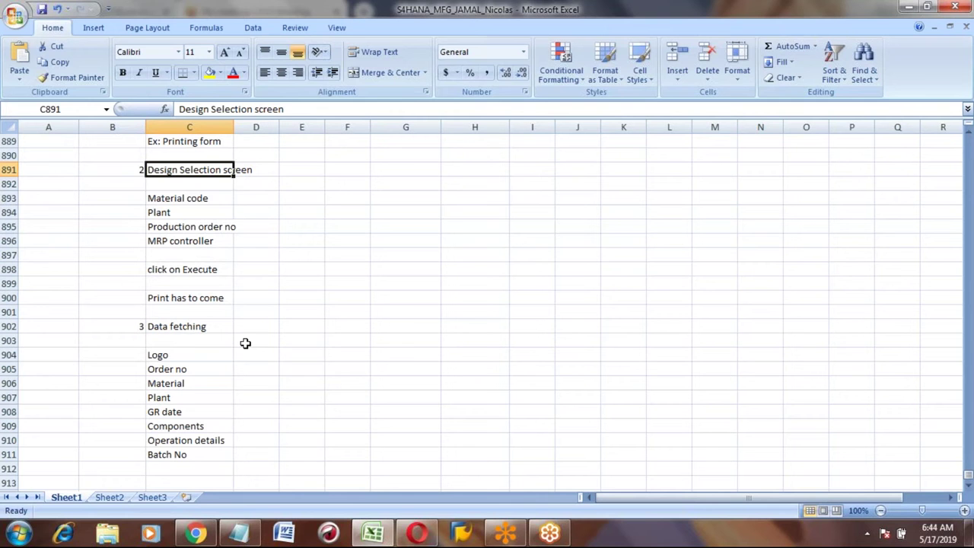
pyautogui.press('Down')
pyautogui.press('Down')
pyautogui.press('Down')
pyautogui.press('Down')
pyautogui.press('Down')
pyautogui.press('Down')
pyautogui.press('Down')
pyautogui.press('Down')
pyautogui.press('Down')
pyautogui.press('Up')
pyautogui.press('Up')
pyautogui.press('Up')
pyautogui.press('Up')
pyautogui.press('Up')
pyautogui.press('Up')
pyautogui.press('Up')
pyautogui.press('Down')
pyautogui.press('Down')
pyautogui.press('Down')
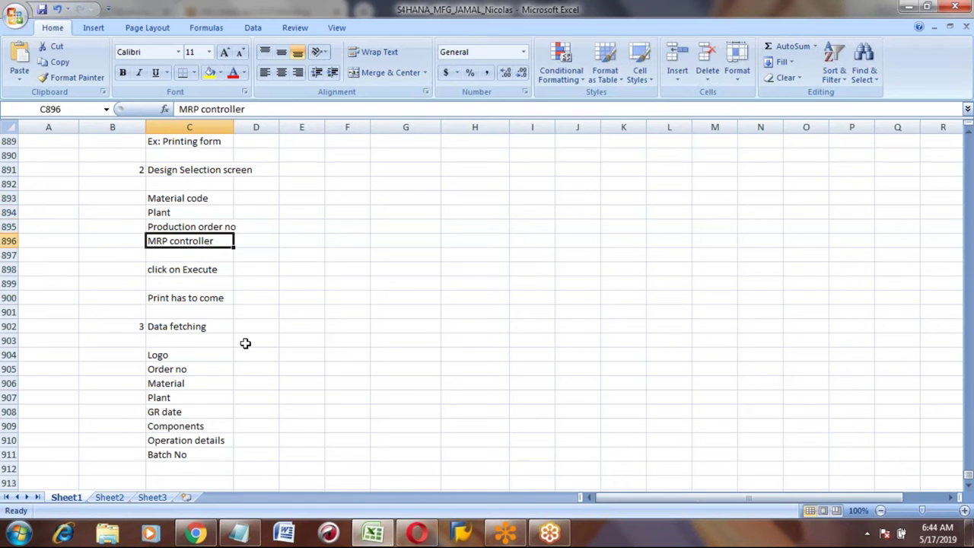
pyautogui.press('Down')
pyautogui.press('Down')
pyautogui.press('Down')
pyautogui.press('Down')
pyautogui.press('Down')
pyautogui.press('Down')
pyautogui.press('Down')
pyautogui.press('Down')
pyautogui.press('Down')
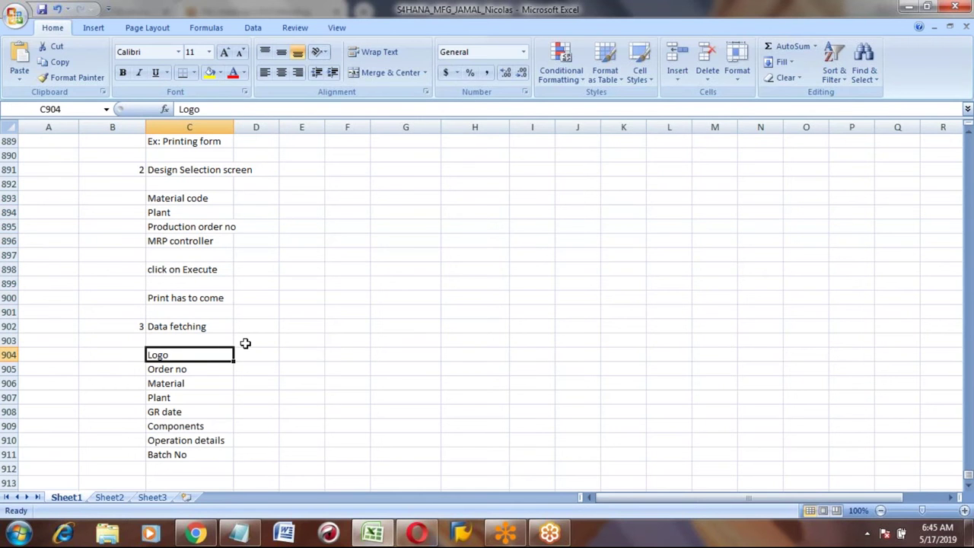
pyautogui.press('Down')
pyautogui.press('Down')
pyautogui.press('Down')
pyautogui.press('Down')
pyautogui.press('Down')
pyautogui.press('Down')
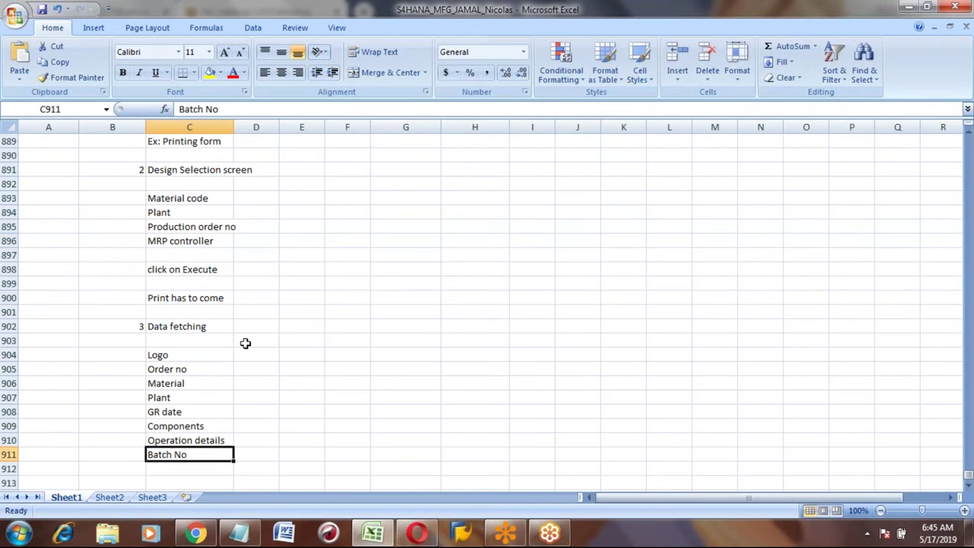
pyautogui.press('Up')
pyautogui.press('Up')
pyautogui.press('Up')
pyautogui.press('Up')
pyautogui.press('Up')
pyautogui.press('Up')
pyautogui.press('Up')
pyautogui.press('Down')
pyautogui.press('Down')
pyautogui.press('Down')
pyautogui.press('Down')
pyautogui.press('Down')
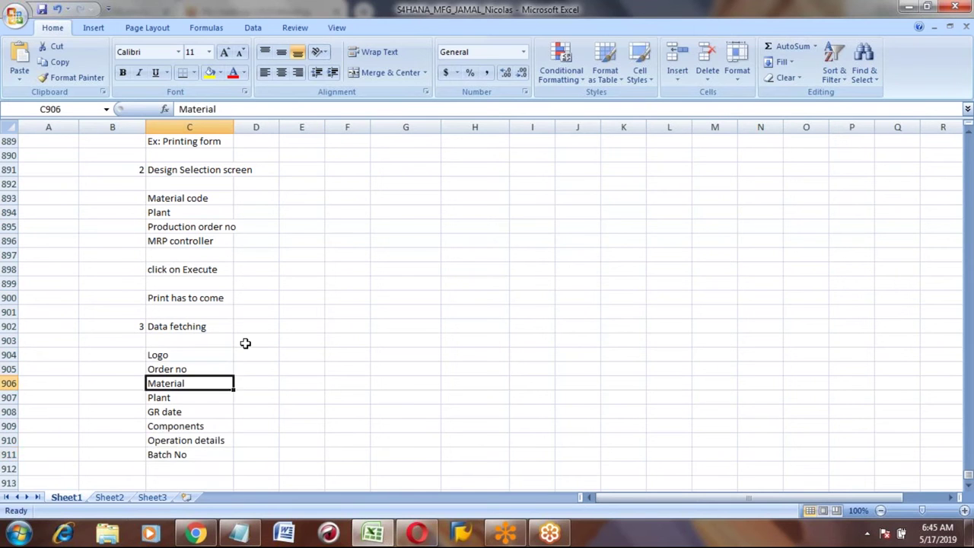
pyautogui.press('Down')
pyautogui.press('Down')
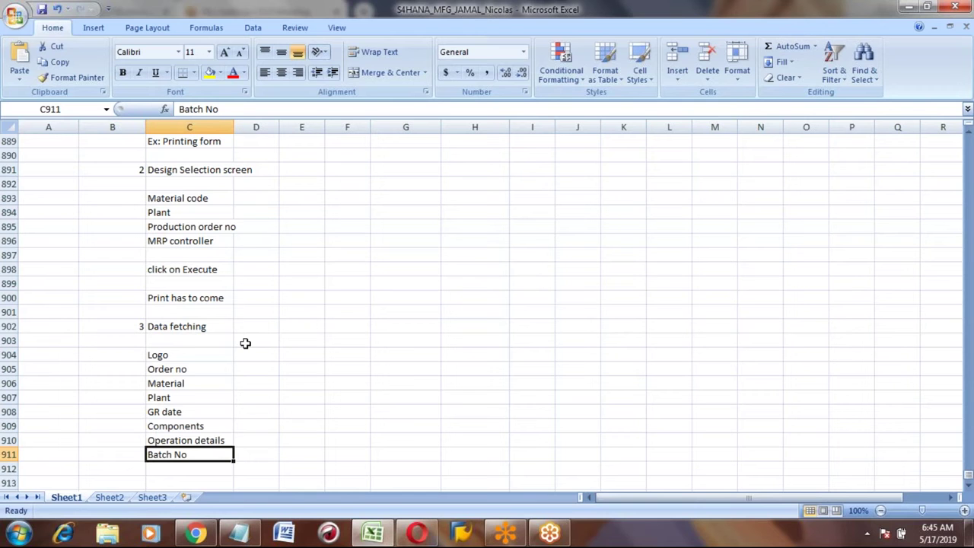
pyautogui.press('Down')
pyautogui.press('Down')
pyautogui.press('Down')
pyautogui.press('Down')
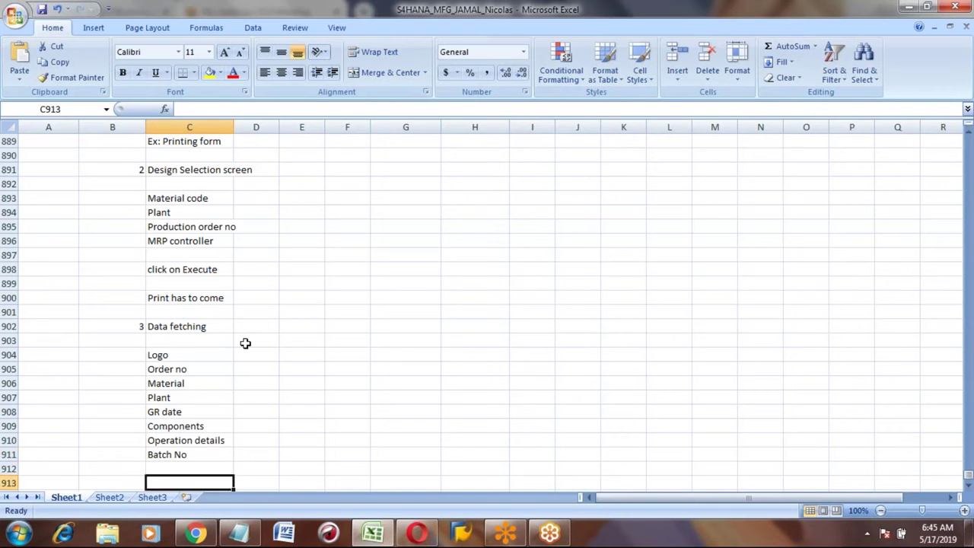
pyautogui.press('Up')
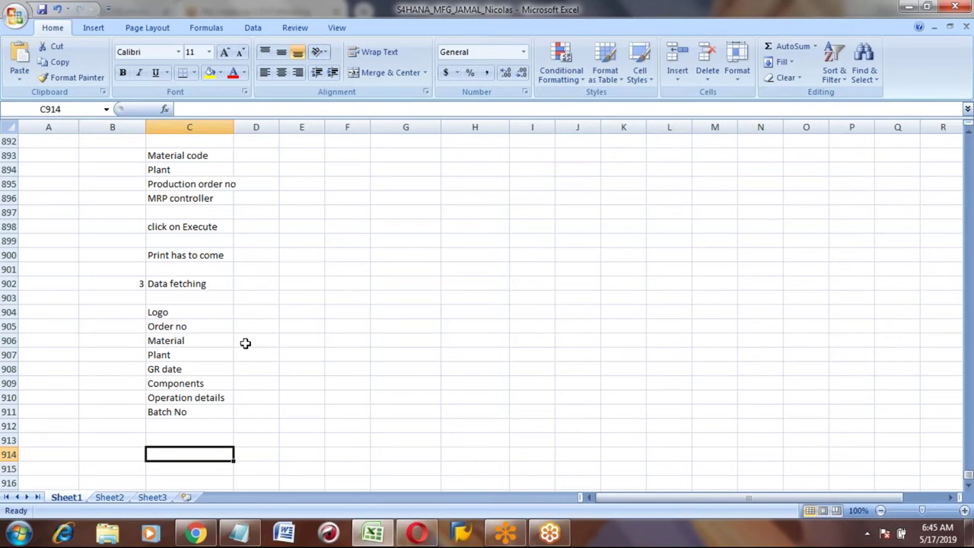
# Step: Sign in to the remote server through Remote Desktop Connection, then minimize the session
pyautogui.click(19, 536)
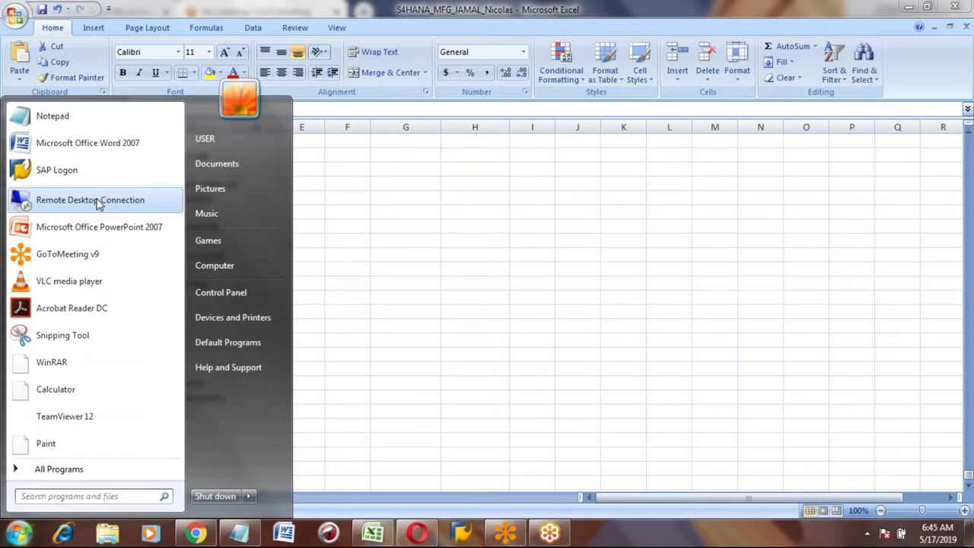
pyautogui.click(99, 202)
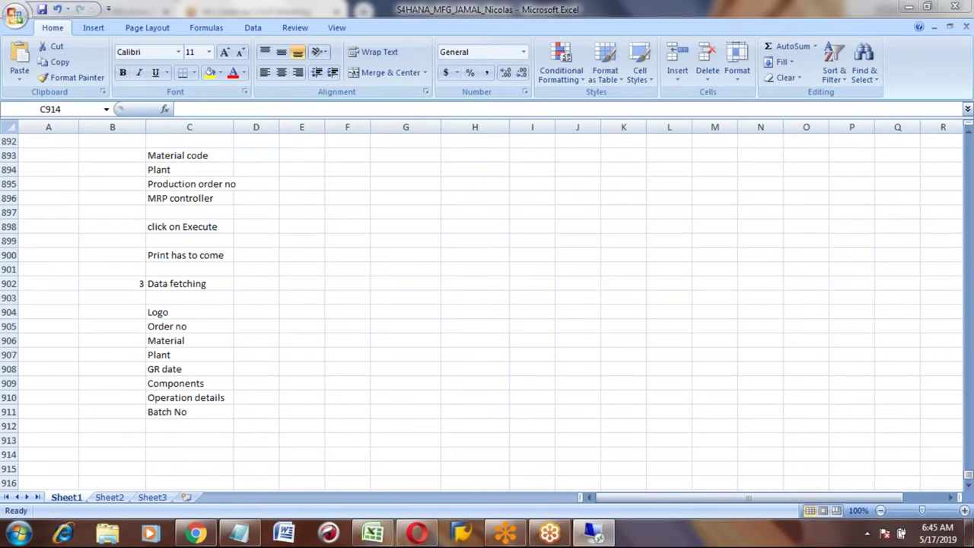
pyautogui.click(531, 254)
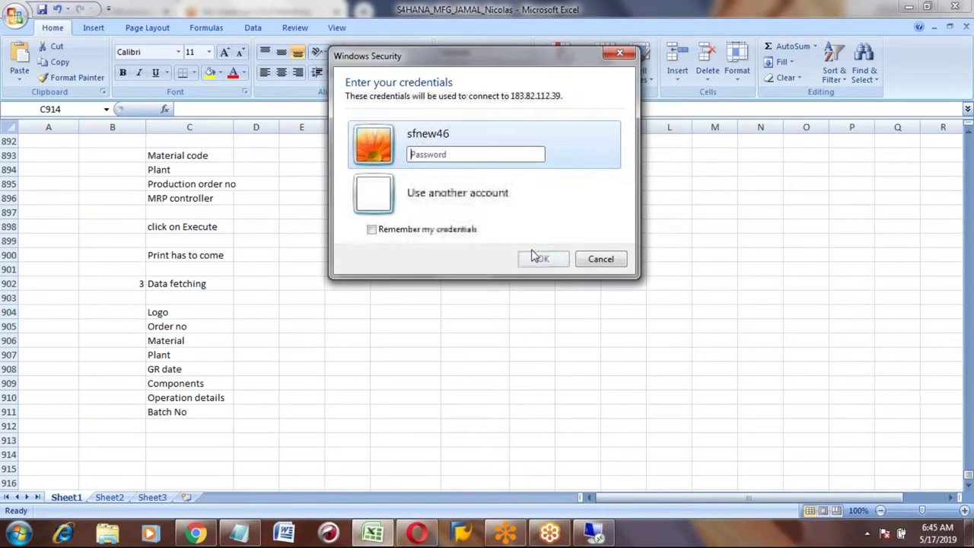
pyautogui.write('••••••')
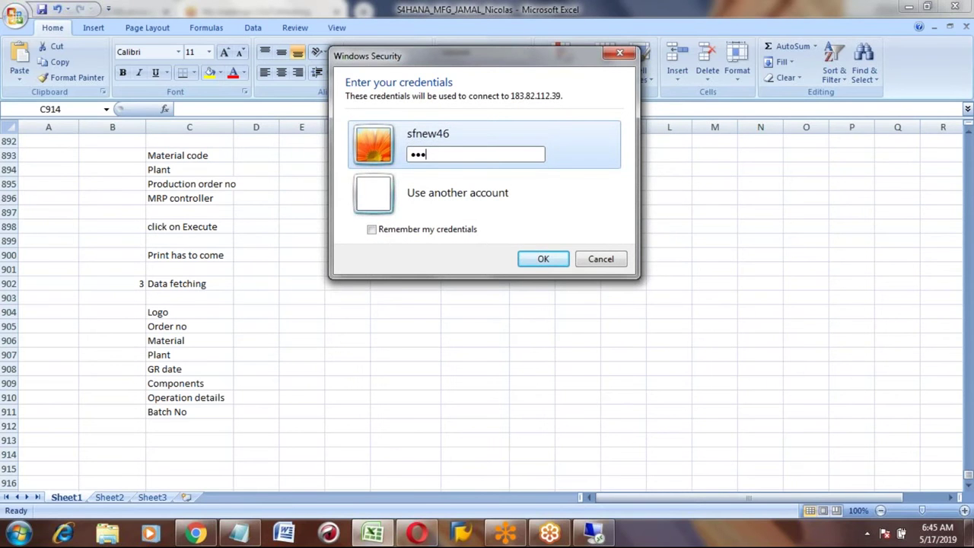
pyautogui.write('••')
pyautogui.click(539, 260)
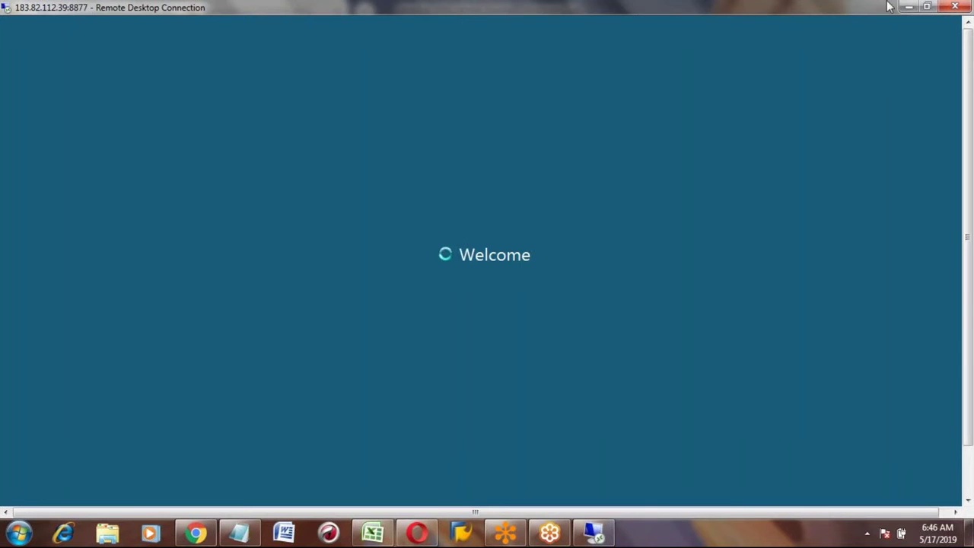
pyautogui.click(907, 7)
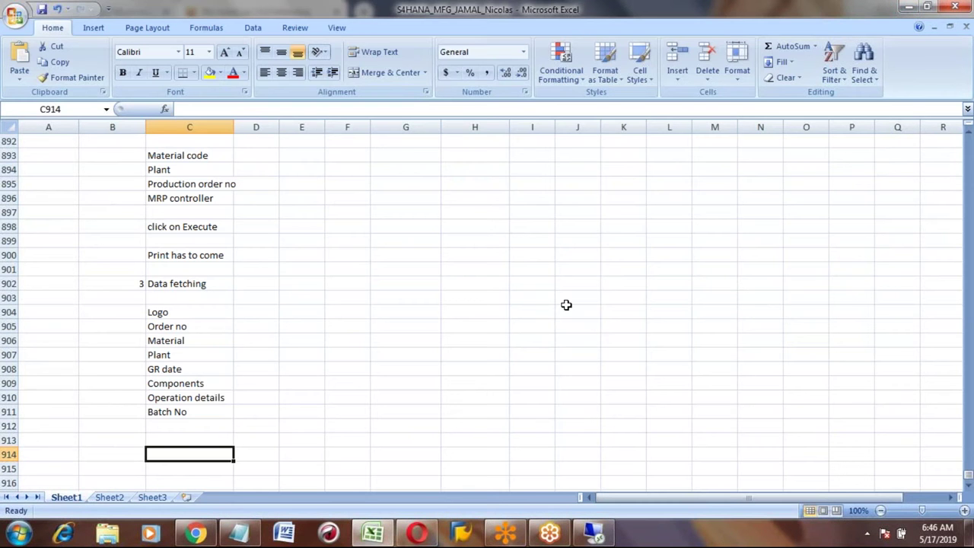
# Step: Enter the heading 'Functional Module / BAPI' in C913 below Batch No
pyautogui.press('Up')
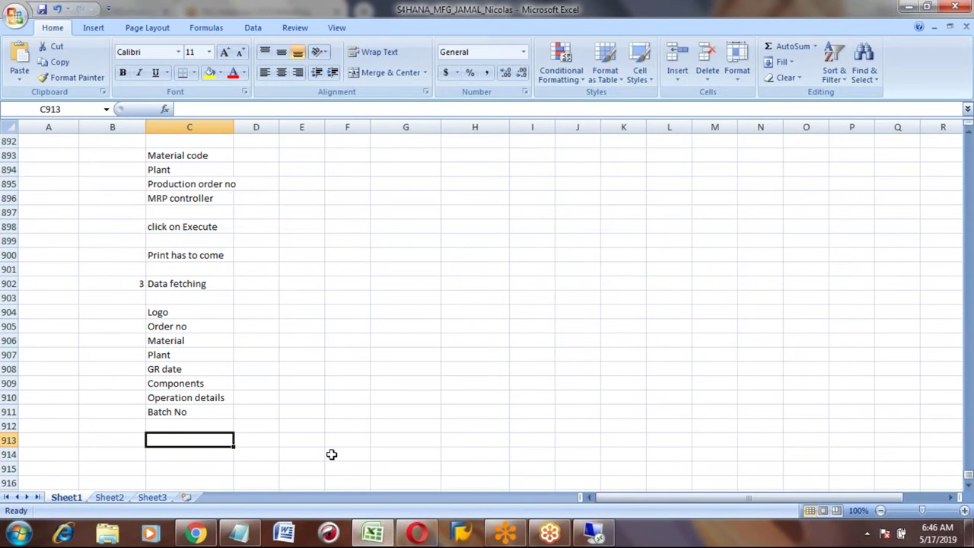
pyautogui.write('Functional Module')
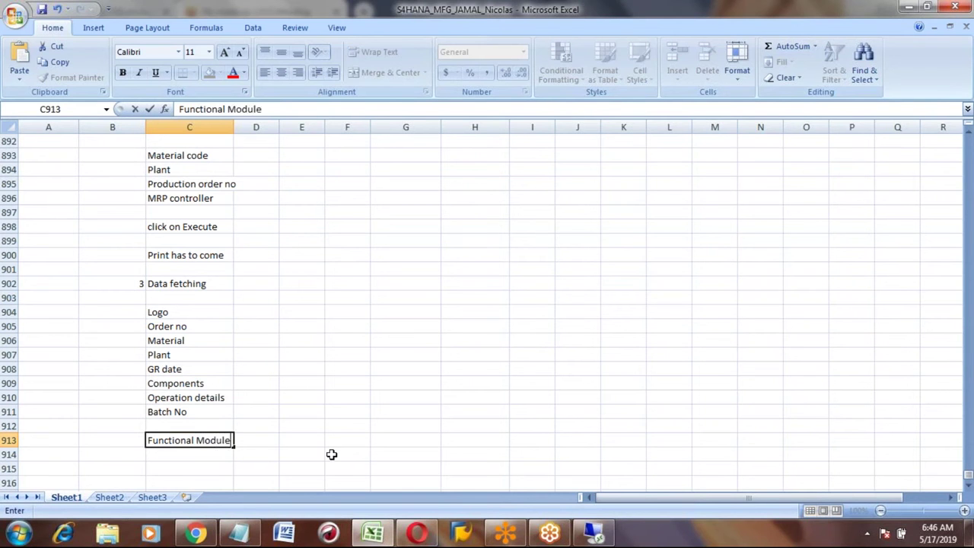
pyautogui.press('Return')
pyautogui.press('Up')
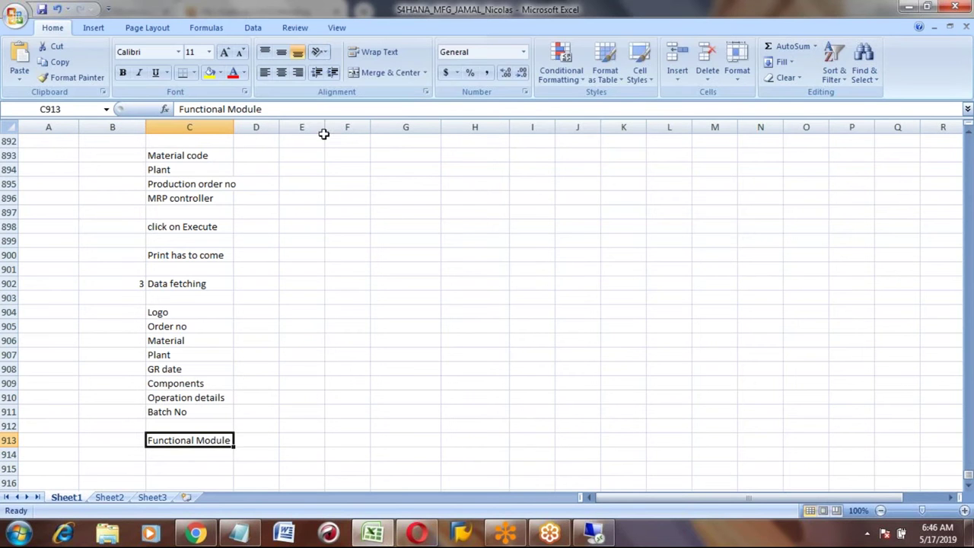
pyautogui.click(314, 111)
pyautogui.write('/ BAPI')
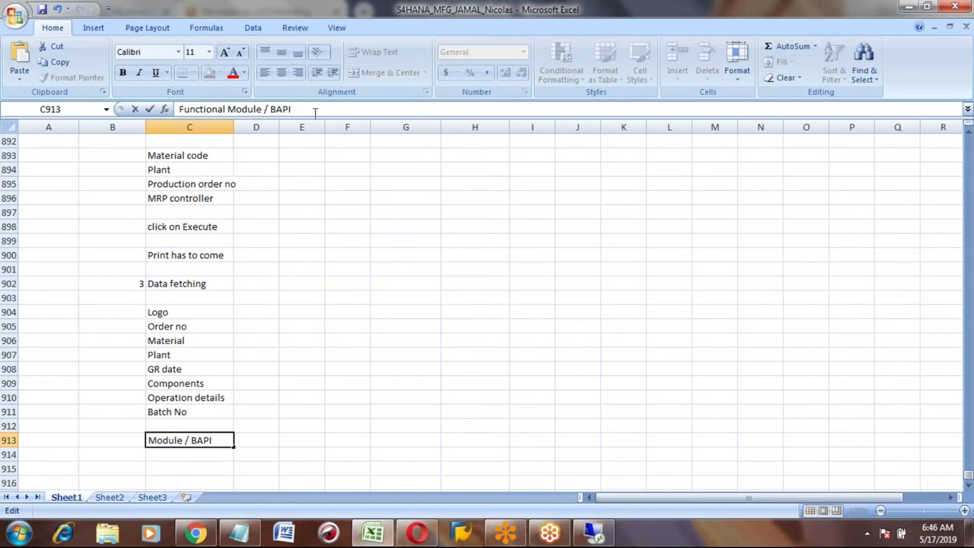
pyautogui.press('Return')
pyautogui.press('Up')
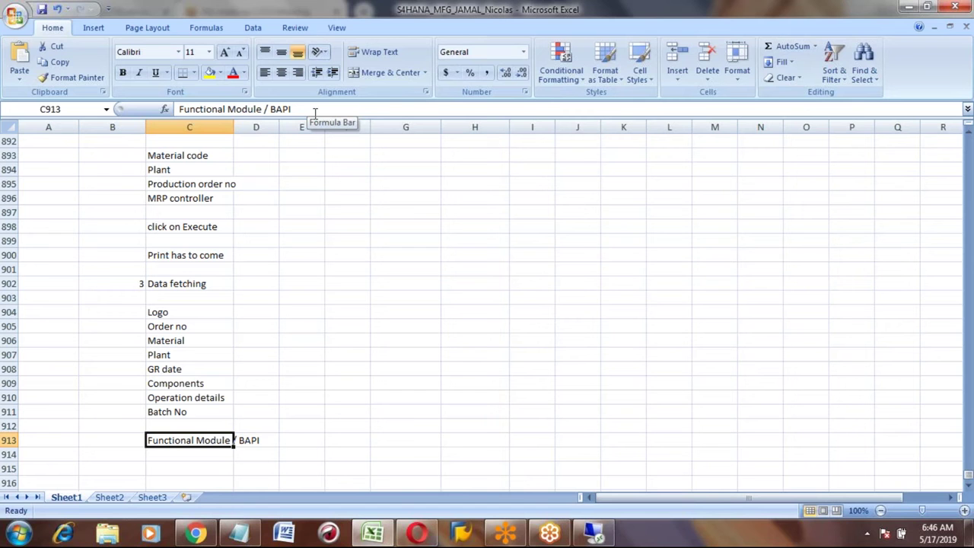
# Step: Select the data-fetching fields from Logo through Batch No
pyautogui.click(170, 312)
pyautogui.hotkey('shift', 'Down')
pyautogui.hotkey('shift', 'Down')
pyautogui.hotkey('shift', 'Down')
pyautogui.hotkey('shift', 'Down')
pyautogui.hotkey('shift', 'Down')
pyautogui.hotkey('shift', 'Down')
pyautogui.hotkey('shift', 'Down')
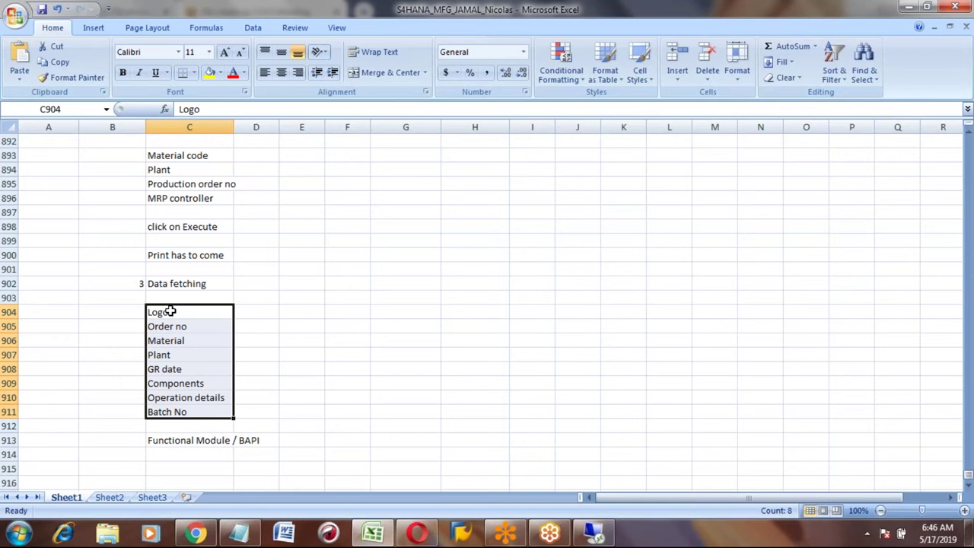
pyautogui.press('Down')
pyautogui.press('Down')
pyautogui.press('Down')
pyautogui.press('Down')
pyautogui.press('Down')
pyautogui.press('Down')
pyautogui.press('Down')
pyautogui.press('Down')
pyautogui.press('Down')
pyautogui.press('Down')
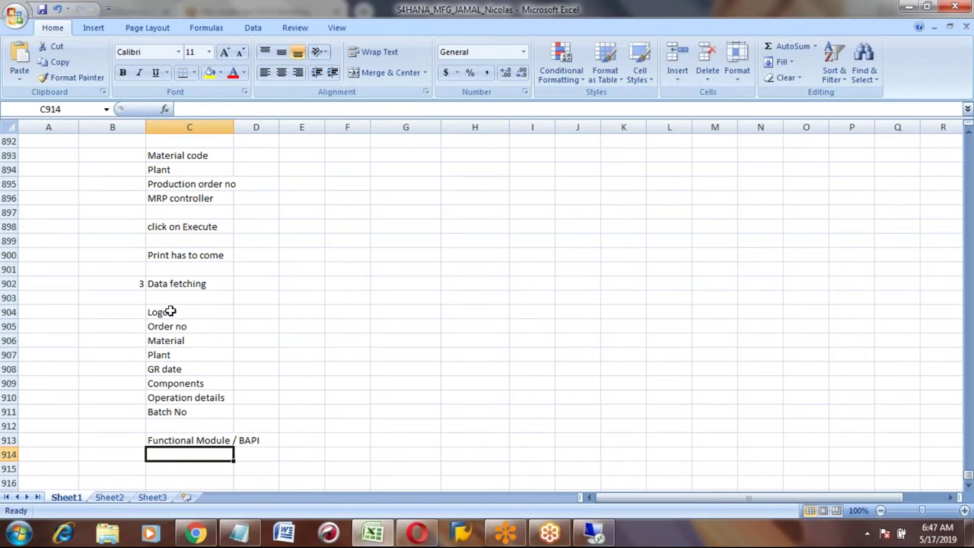
# Step: Select the selection-screen entries from Material code through MRP controller
pyautogui.press('Up')
pyautogui.press('Up')
pyautogui.press('Up')
pyautogui.press('Up')
pyautogui.press('Up')
pyautogui.press('Up')
pyautogui.press('Up')
pyautogui.press('Up')
pyautogui.press('Up')
pyautogui.press('Up')
pyautogui.press('Up')
pyautogui.press('Up')
pyautogui.press('Up')
pyautogui.press('Up')
pyautogui.press('Up')
pyautogui.press('Up')
pyautogui.press('Up')
pyautogui.press('Up')
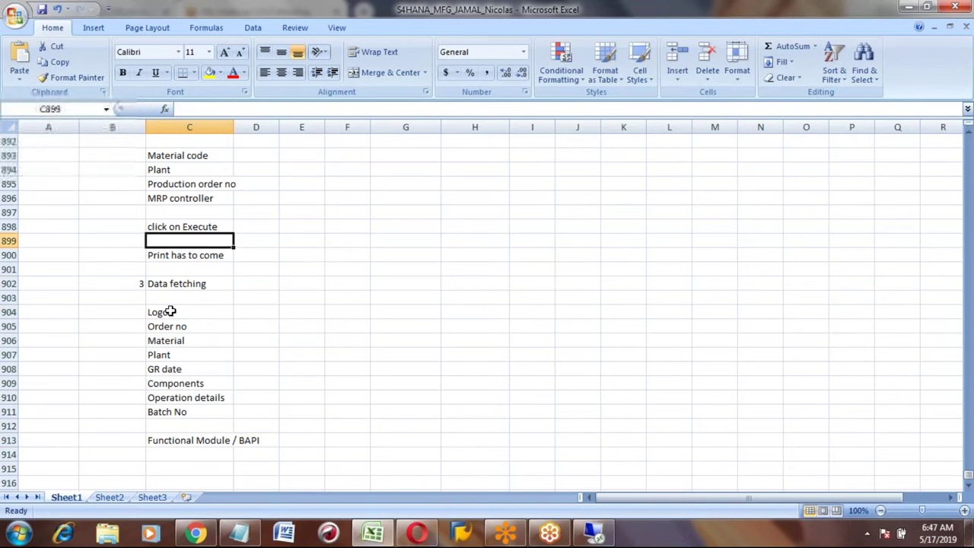
pyautogui.press('Up')
pyautogui.press('Up')
pyautogui.press('Up')
pyautogui.press('Up')
pyautogui.press('Up')
pyautogui.press('Up')
pyautogui.press('Down')
pyautogui.press('Down')
pyautogui.press('Down')
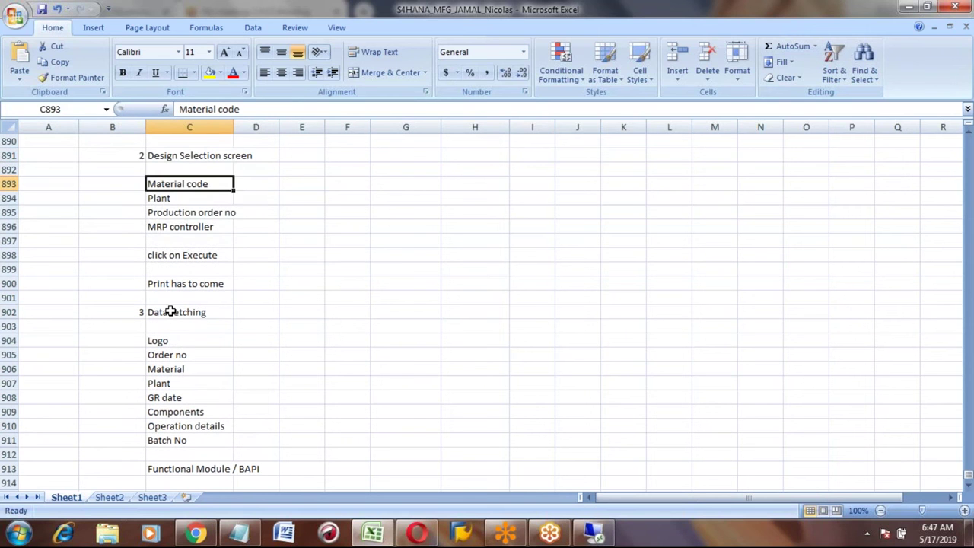
pyautogui.hotkey('shift', 'Down')
pyautogui.hotkey('shift', 'Down')
pyautogui.hotkey('shift', 'Down')
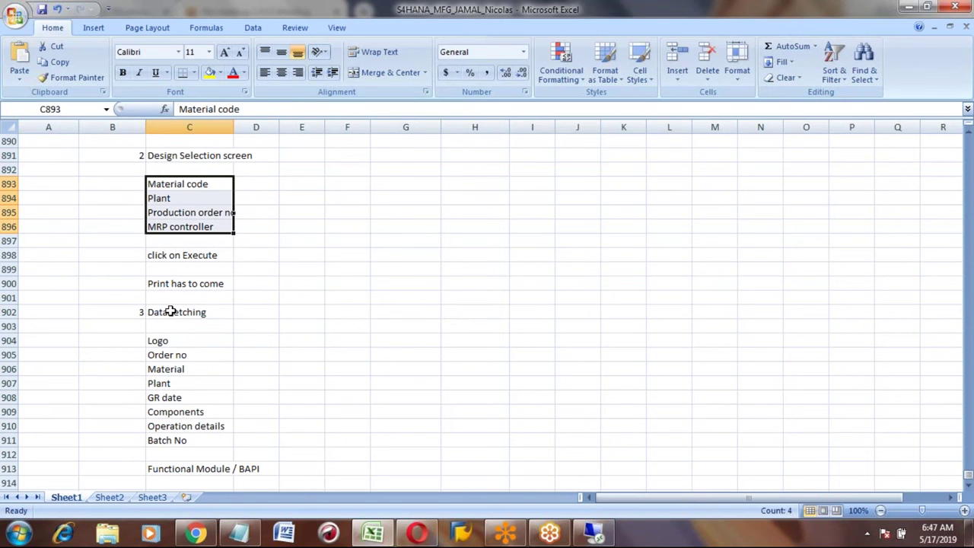
# Step: Enter the headings 'Field' in D892 and 'Logic' in E892
pyautogui.press('Right')
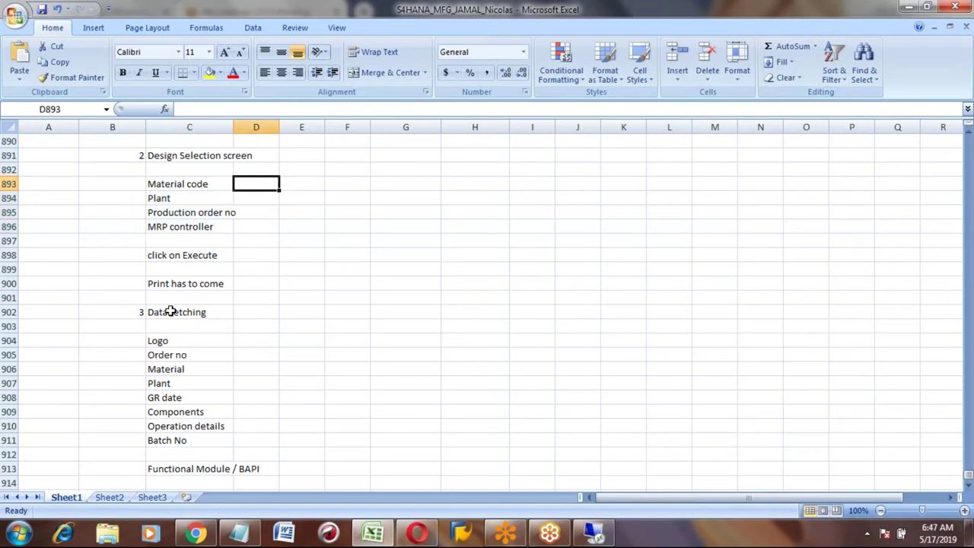
pyautogui.press('Left')
pyautogui.press('Up')
pyautogui.press('Right')
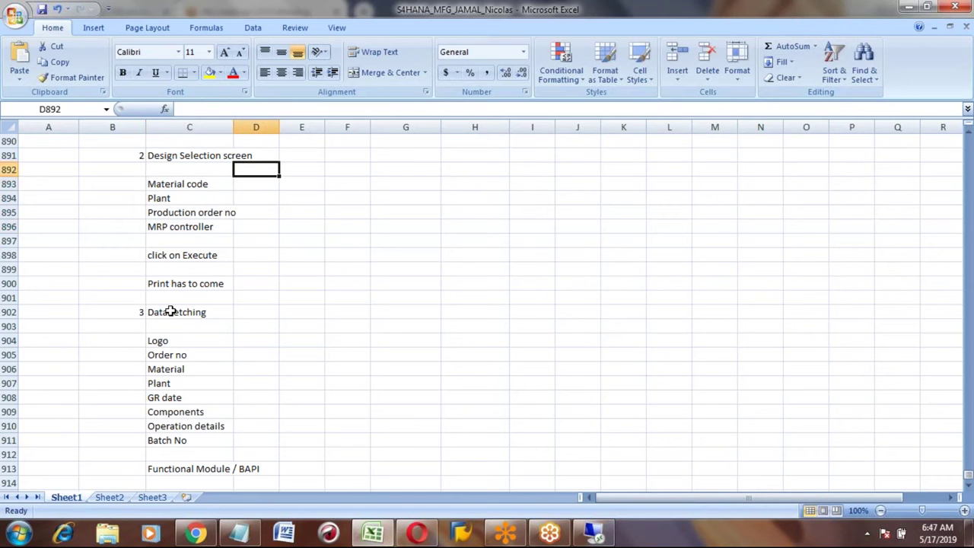
pyautogui.write('Field')
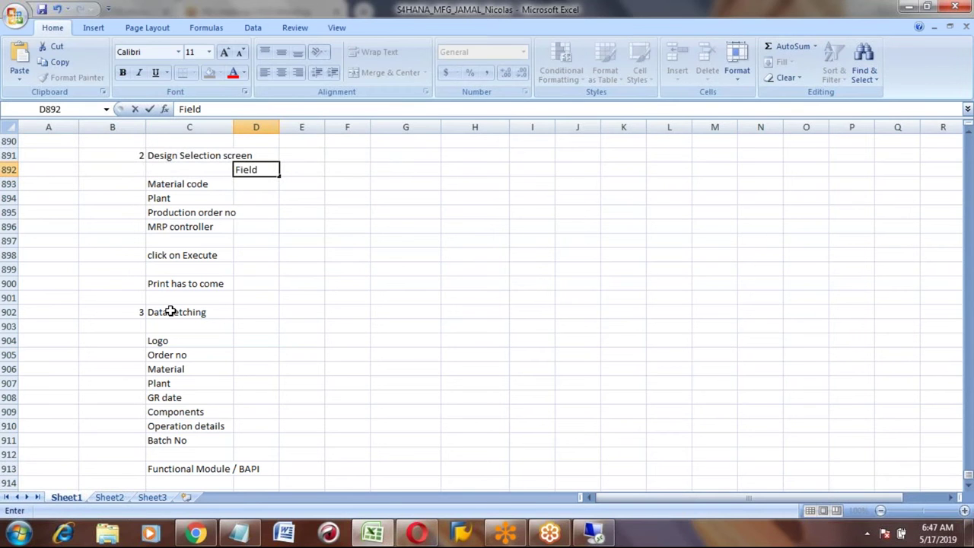
pyautogui.press('Right')
pyautogui.write('Logic')
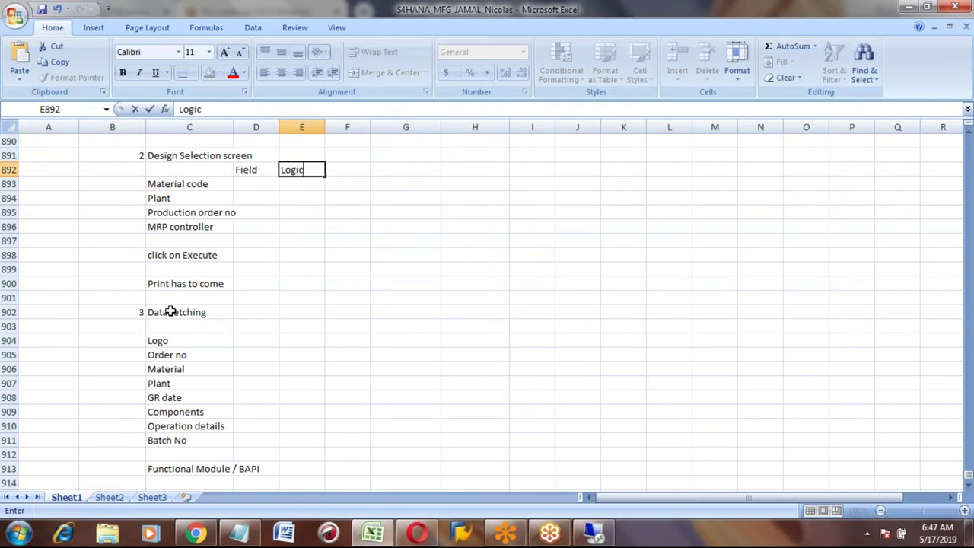
pyautogui.press('Return')
pyautogui.press('Up')
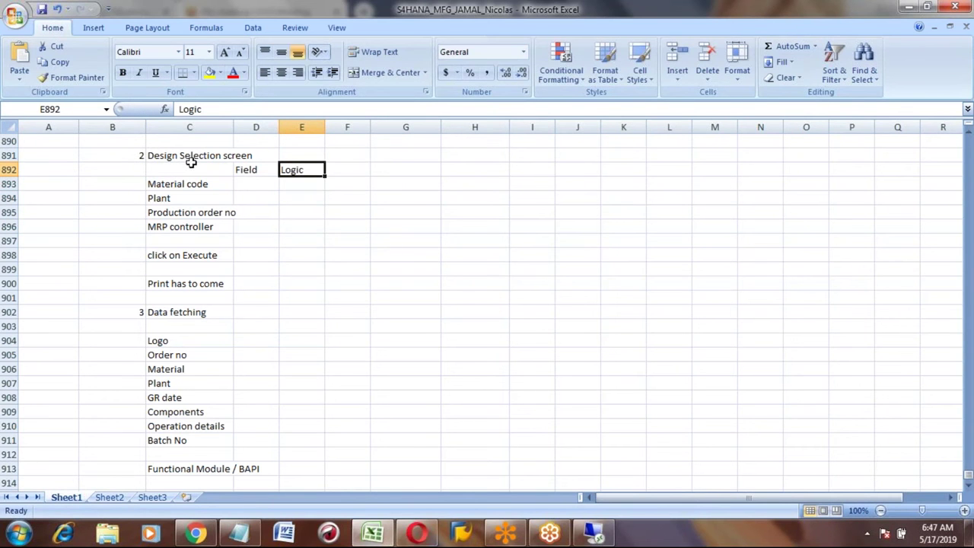
# Step: Select the fields under Material code and the fields Logo through Batch No
pyautogui.click(176, 185)
pyautogui.hotkey('shift', 'Down')
pyautogui.hotkey('shift', 'Down')
pyautogui.hotkey('shift', 'Down')
pyautogui.hotkey('shift', 'Down')
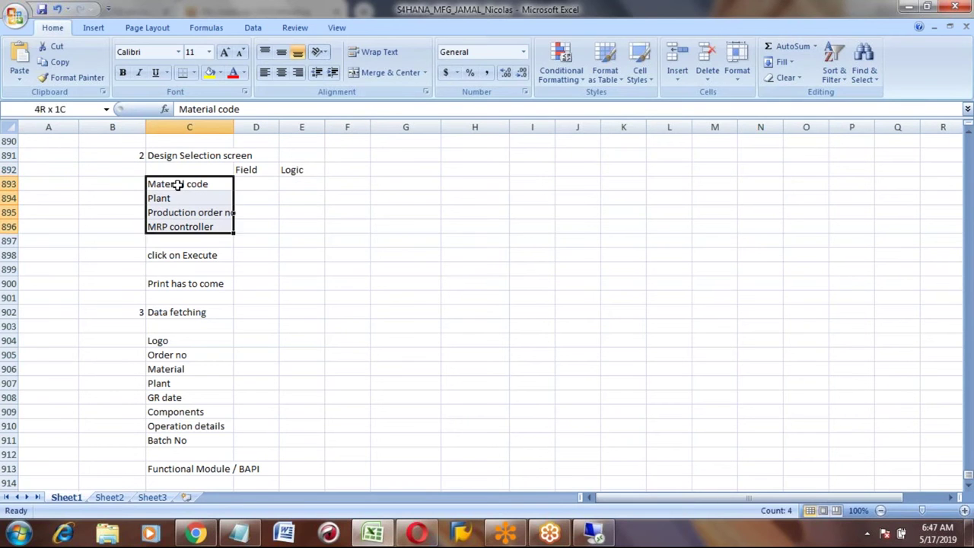
pyautogui.click(185, 341)
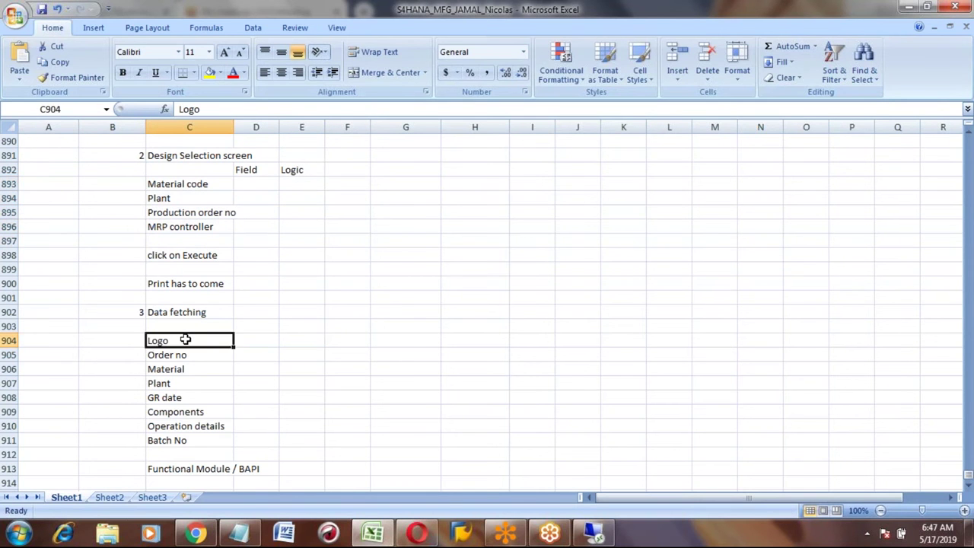
pyautogui.hotkey('shift', 'Down')
pyautogui.hotkey('shift', 'Down')
pyautogui.hotkey('shift', 'Down')
pyautogui.hotkey('shift', 'Down')
pyautogui.hotkey('shift', 'Down')
pyautogui.hotkey('shift', 'Down')
pyautogui.hotkey('shift', 'Down')
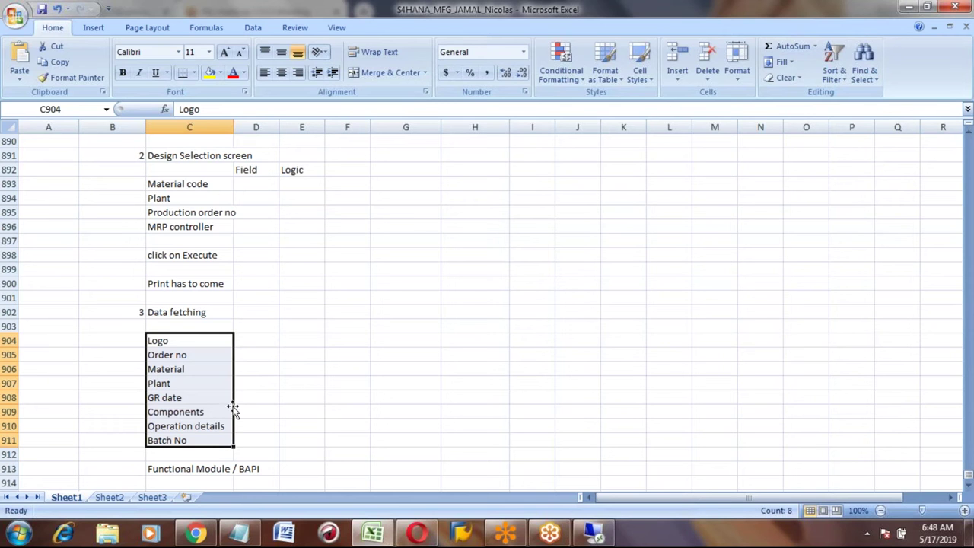
# Step: Search Google in a new Chrome tab for 'SAP Tables for production order'
pyautogui.moveTo(204, 536)
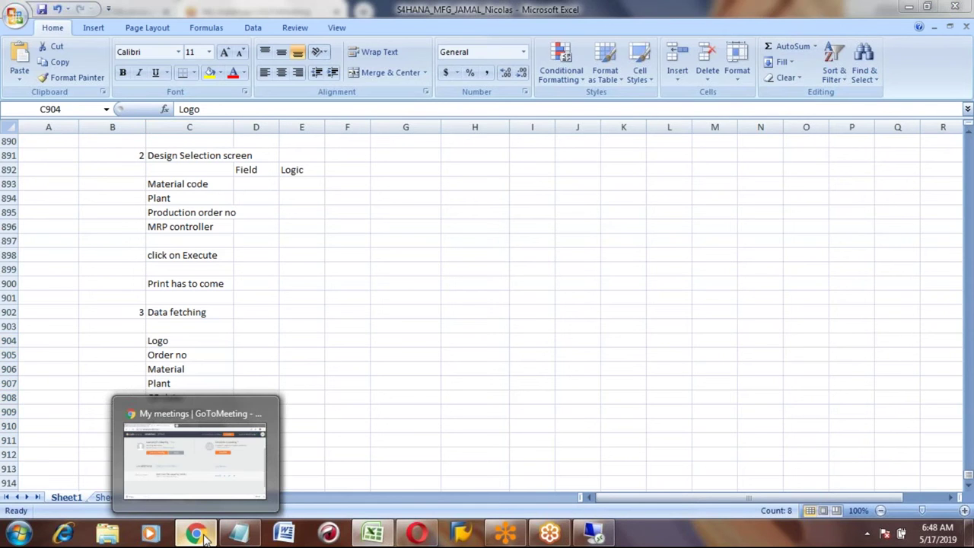
pyautogui.click(204, 536)
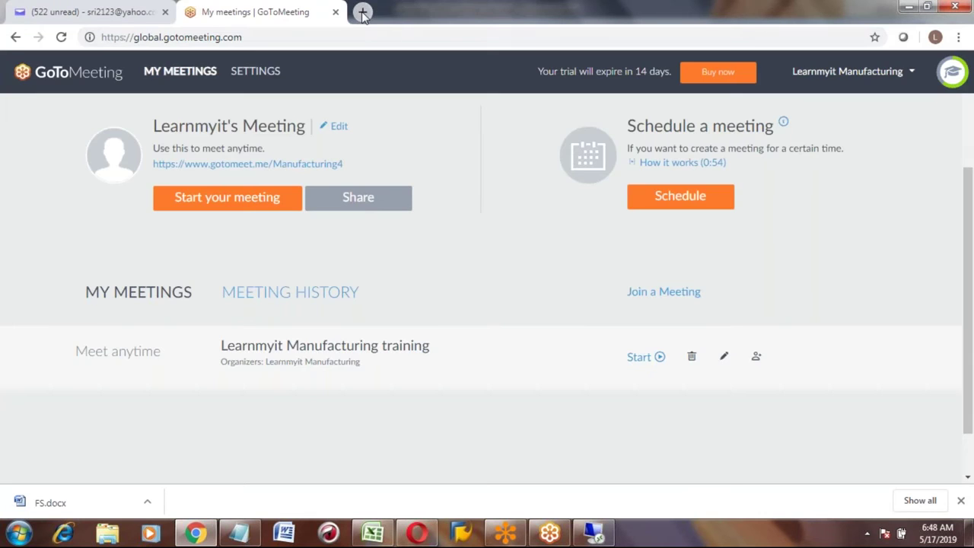
pyautogui.click(361, 10)
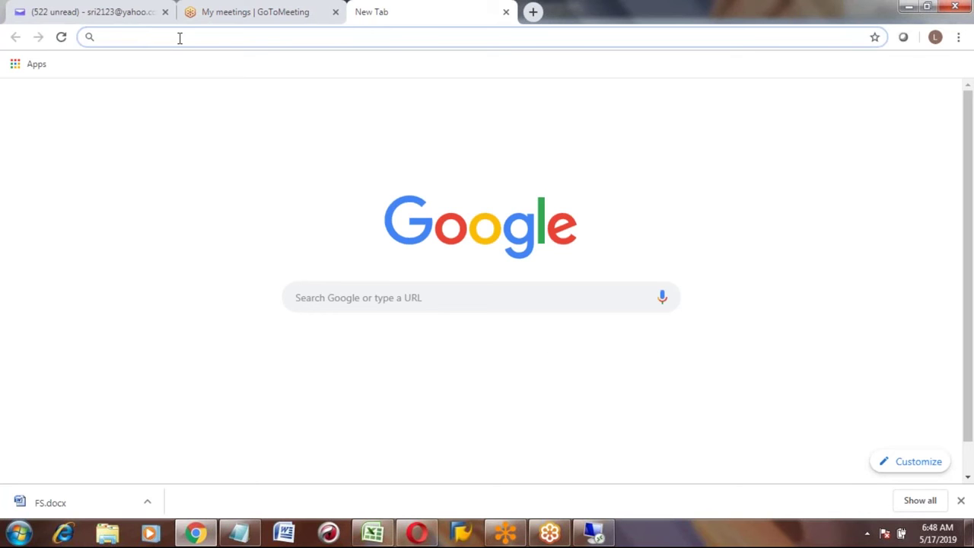
pyautogui.write('pro')
pyautogui.press('BackSpace')
pyautogui.press('BackSpace')
pyautogui.press('BackSpace')
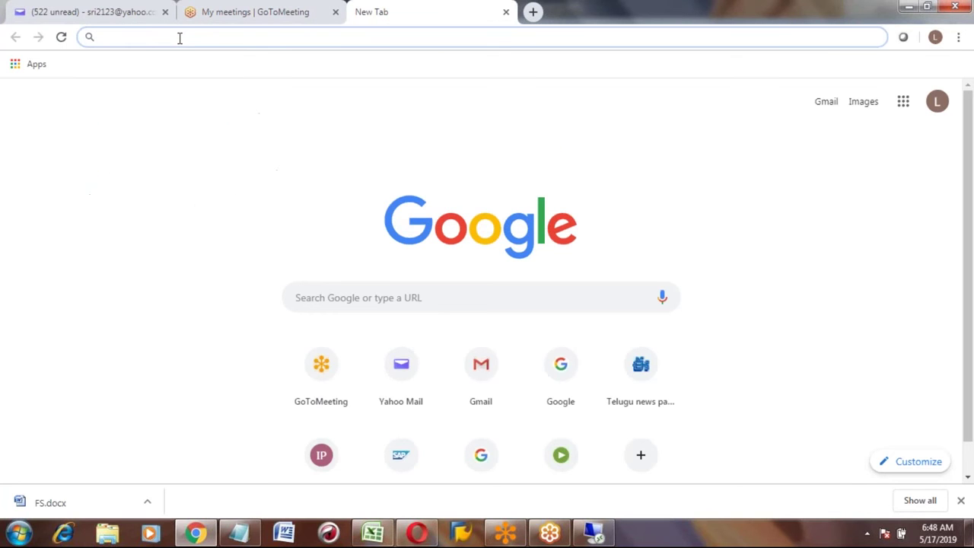
pyautogui.write('SAP ')
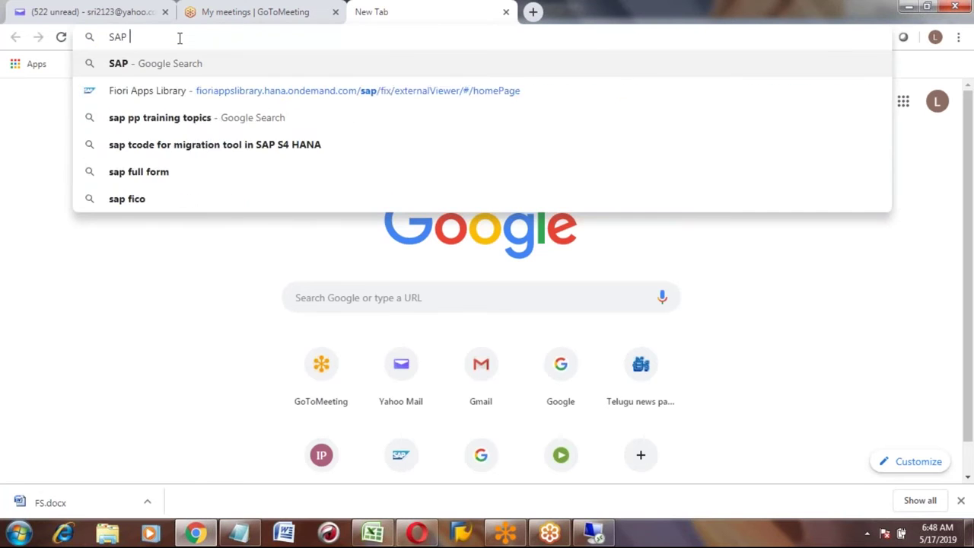
pyautogui.write('Tables for production o')
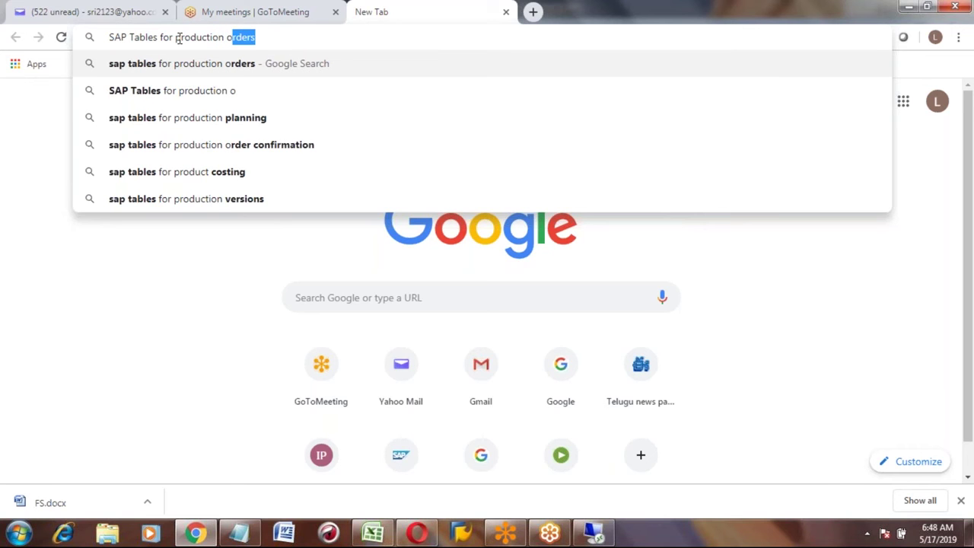
pyautogui.write('rder')
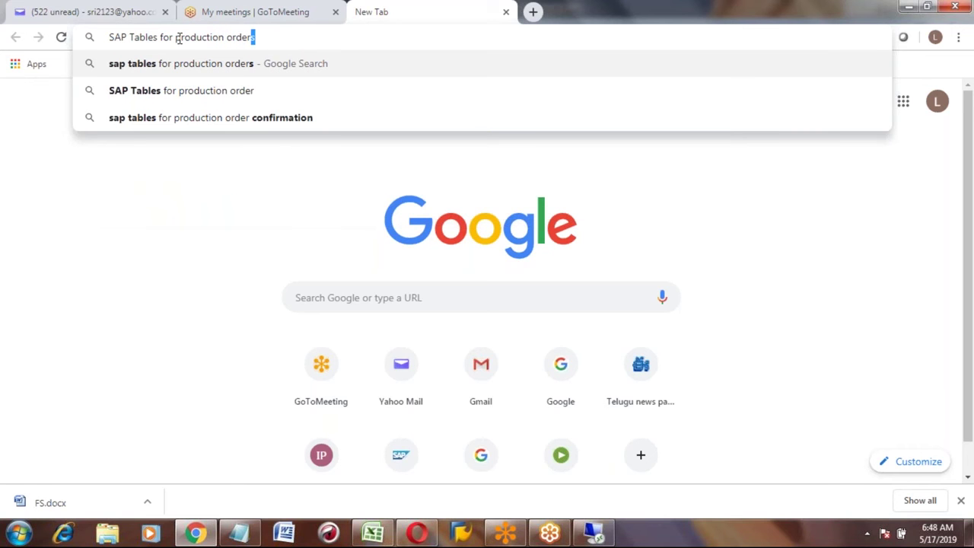
pyautogui.press('Return')
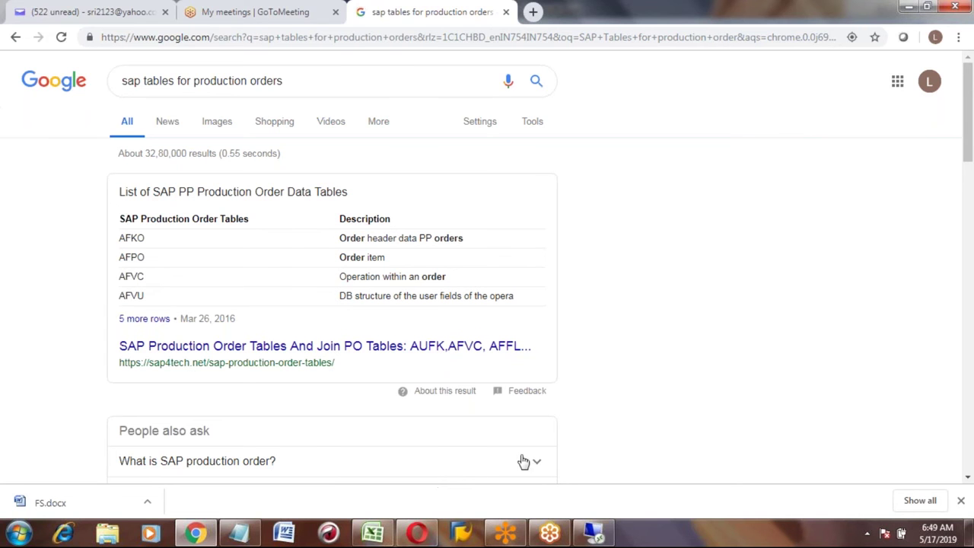
# Step: Exit the Change Planning Scenario screen for 101 without saving and show the command field
pyautogui.click(598, 535)
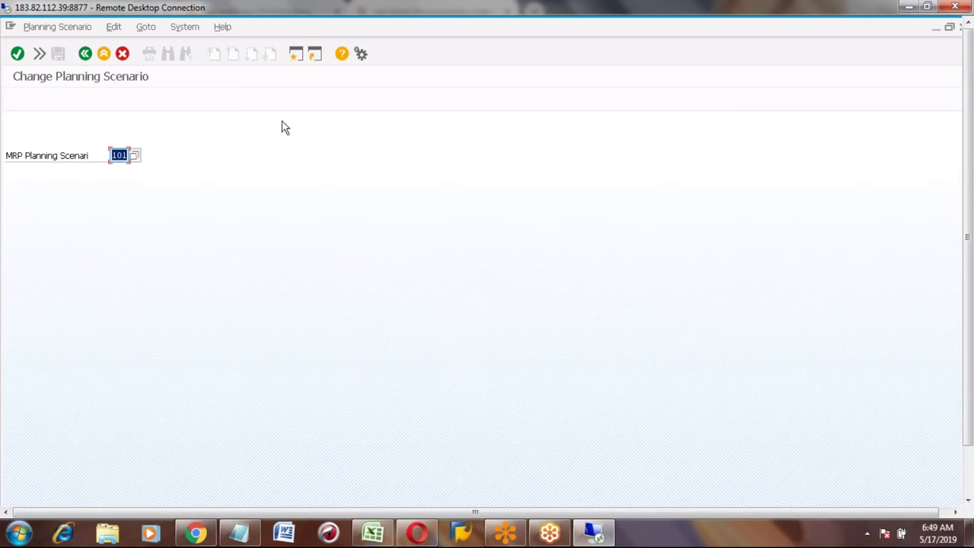
pyautogui.click(104, 55)
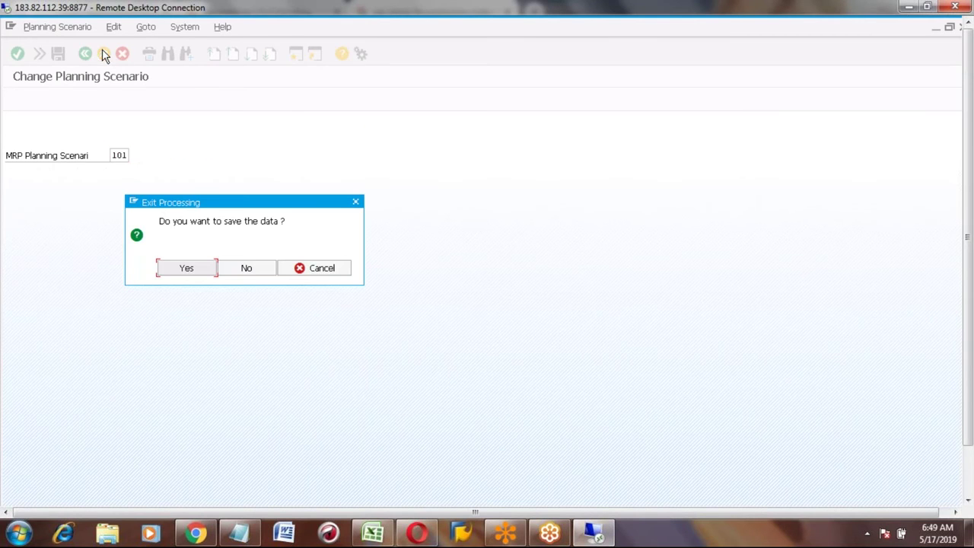
pyautogui.click(250, 269)
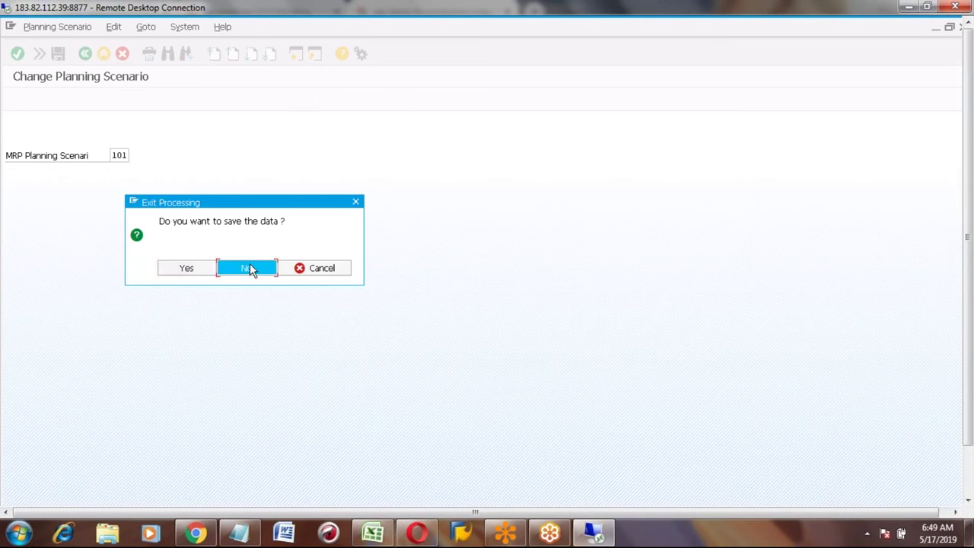
pyautogui.click(41, 56)
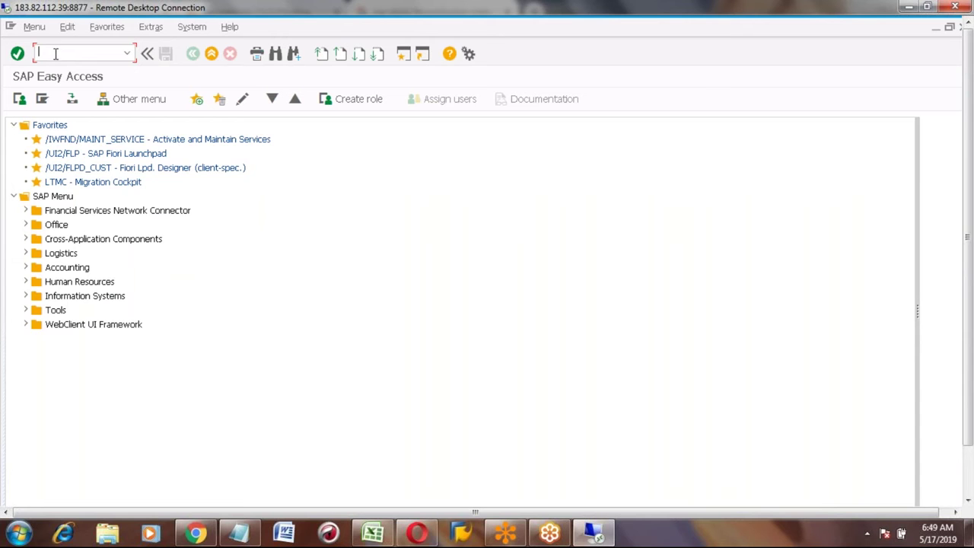
# Step: Run SE16N, load table AFKO and review its fields like Order and Actual start
pyautogui.write('SE16N')
pyautogui.press('Return')
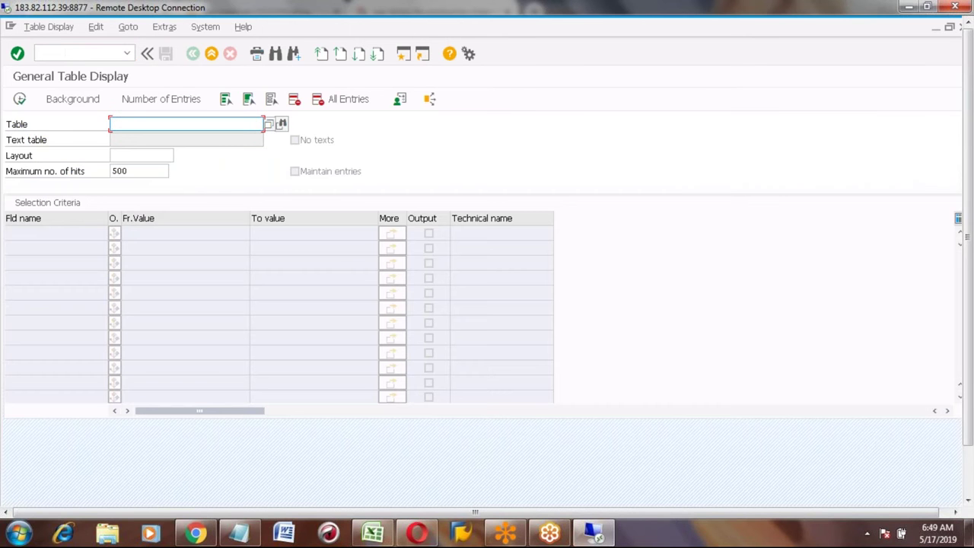
pyautogui.write('AF')
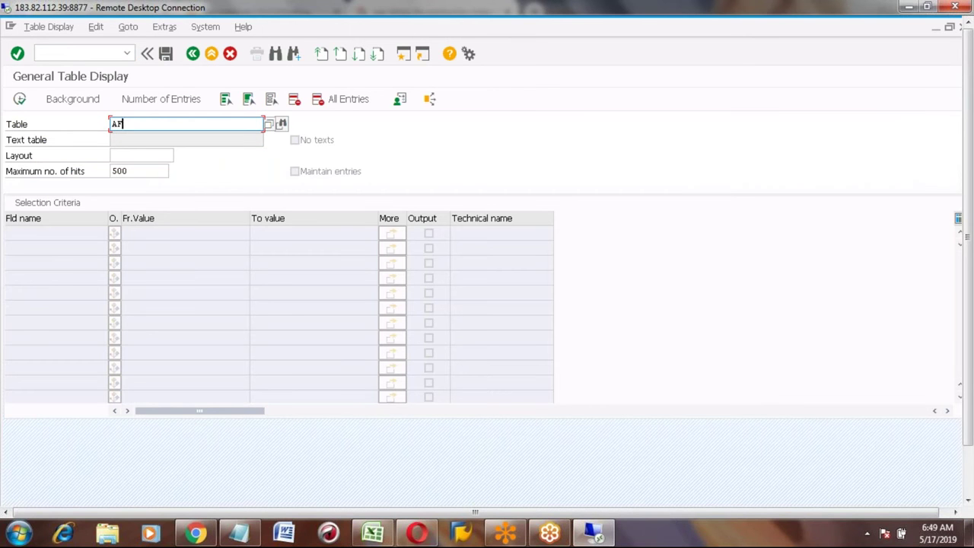
pyautogui.write('K')
pyautogui.press('BackSpace')
pyautogui.write('KO')
pyautogui.press('Return')
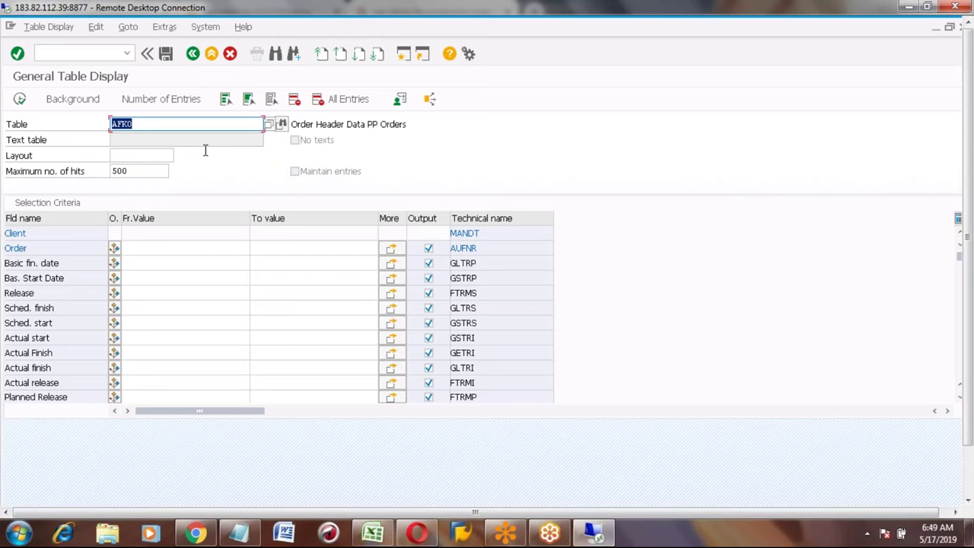
pyautogui.click(56, 249)
pyautogui.click(45, 337)
pyautogui.scroll(-1, 46, 337)
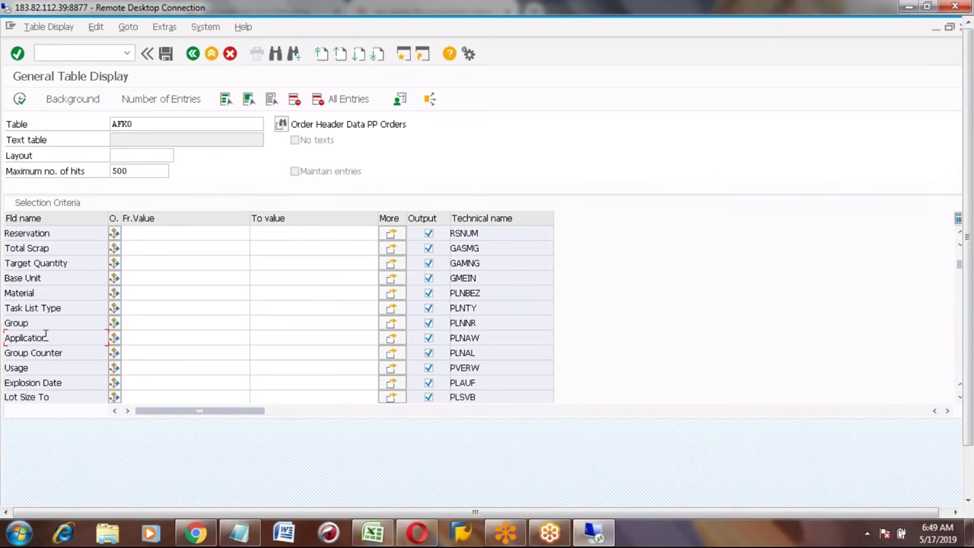
pyautogui.scroll(-1, 46, 338)
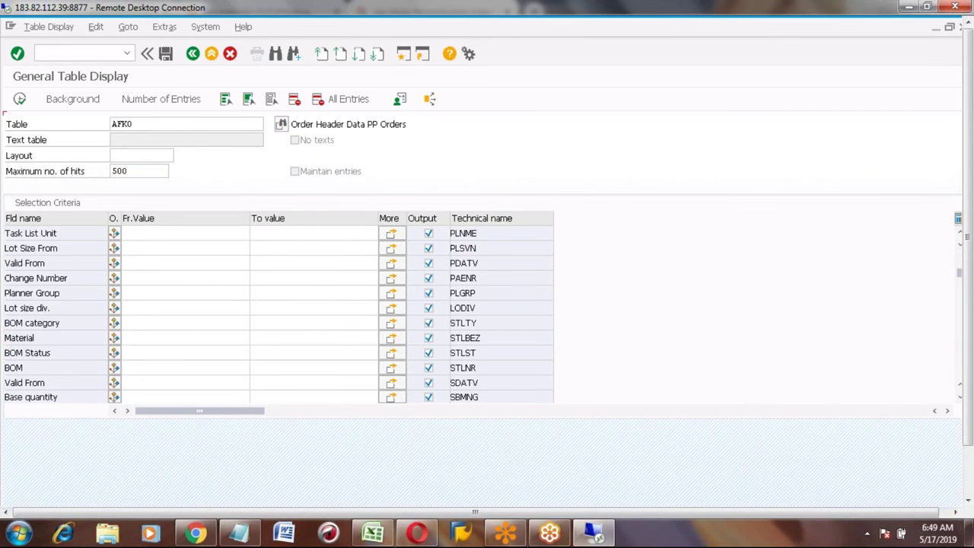
pyautogui.scroll(-1, 45, 337)
# Step: Switch the table to AFPO and locate the Material field's technical name MATNR
pyautogui.click(155, 123)
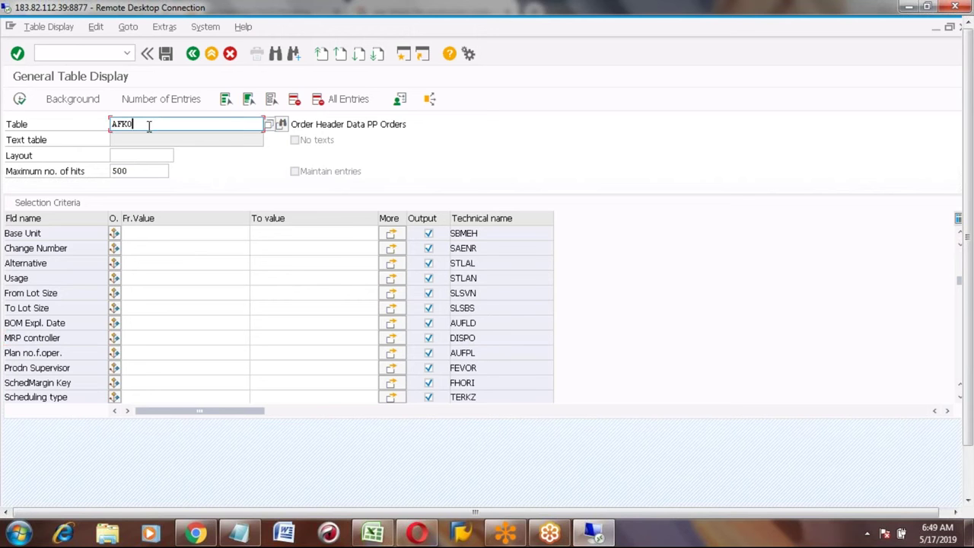
pyautogui.press('BackSpace')
pyautogui.press('BackSpace')
pyautogui.write('PO')
pyautogui.press('Return')
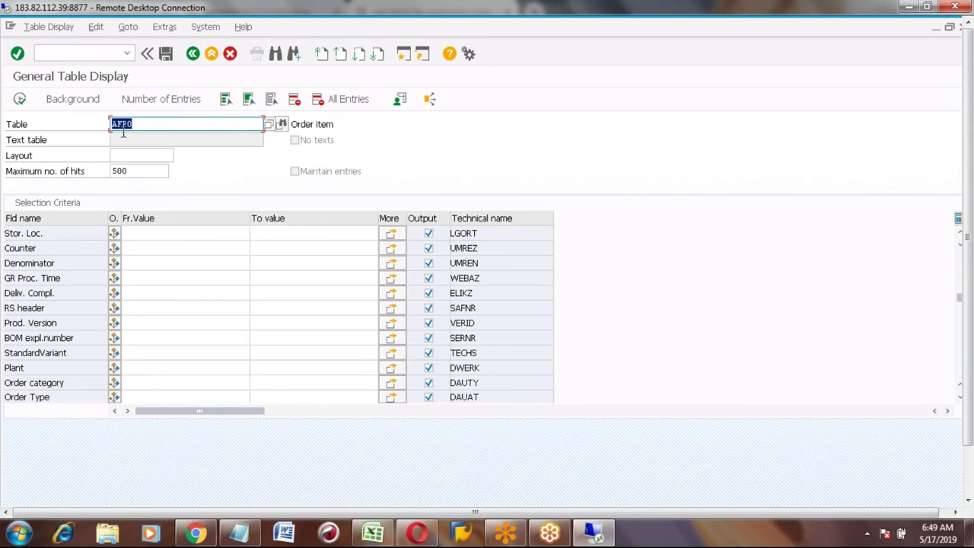
pyautogui.click(45, 308)
pyautogui.scroll(-4, 45, 308)
pyautogui.scroll(4, 46, 305)
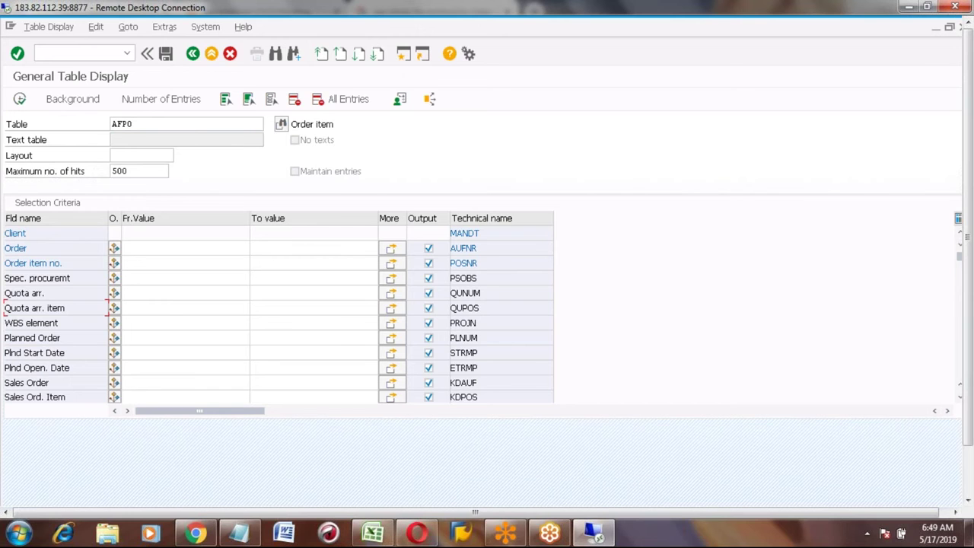
pyautogui.click(51, 296)
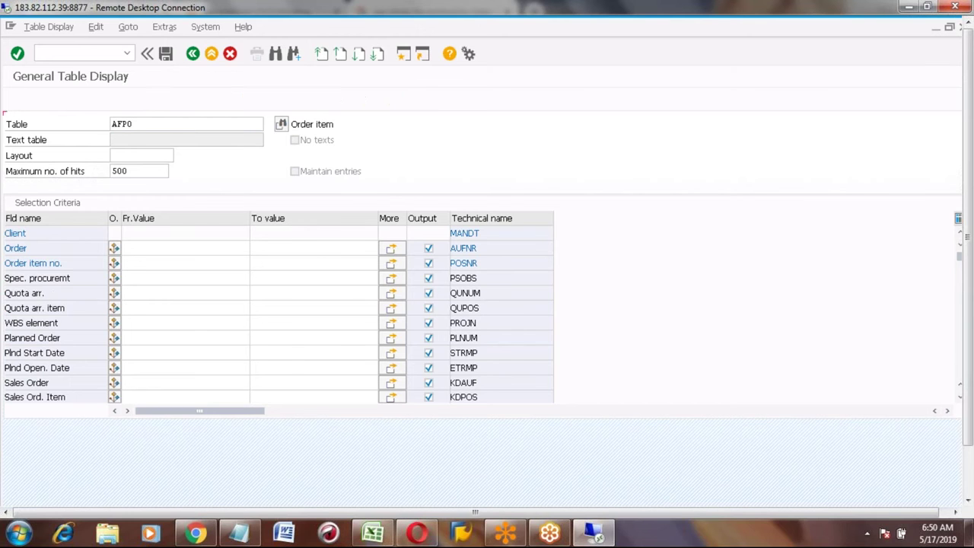
pyautogui.scroll(-4, 51, 295)
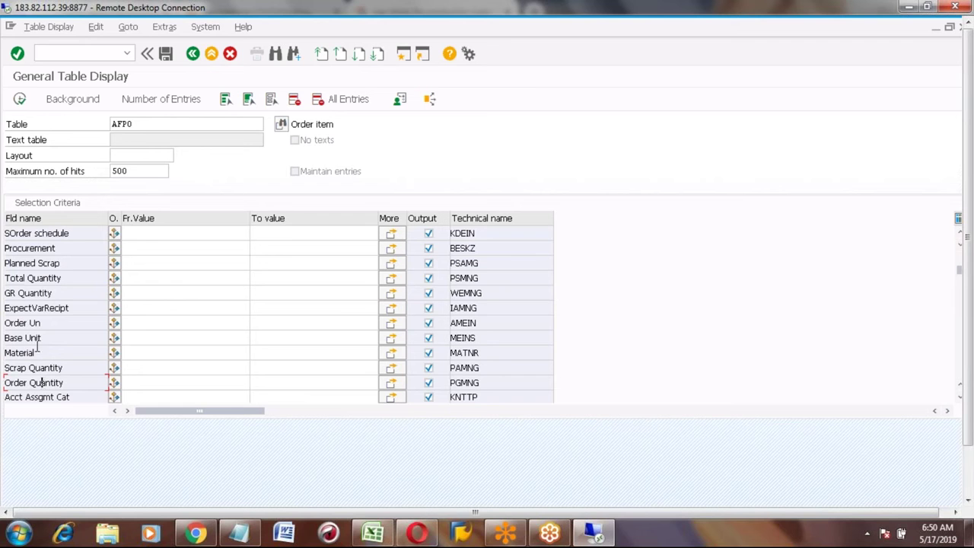
pyautogui.click(32, 352)
pyautogui.click(482, 352)
pyautogui.moveTo(483, 353); pyautogui.dragTo(451, 352)
pyautogui.click(464, 350)
pyautogui.hotkey('alt', 'Tab')
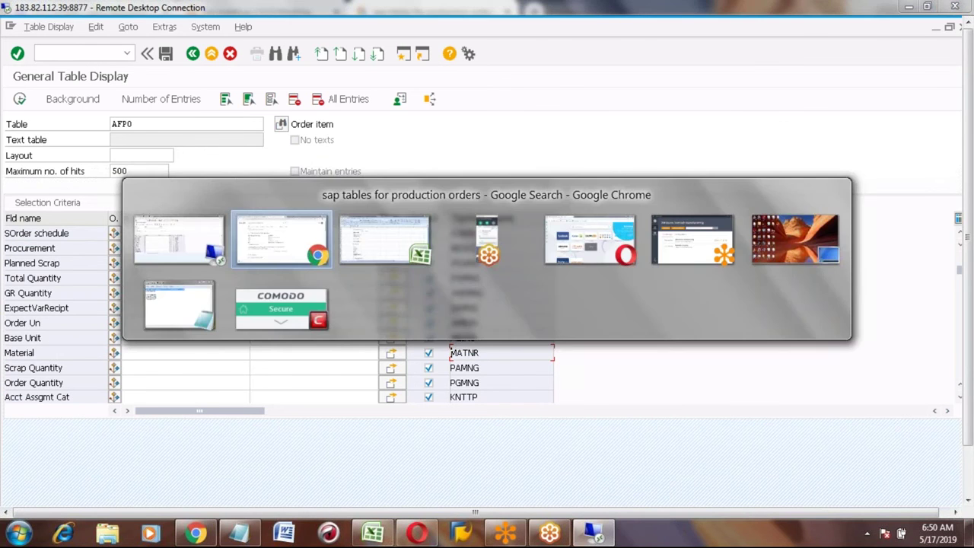
# Step: Enter MATNR in D893 and 'Material code should be avilable in MARA table' in E893
pyautogui.hotkey('alt', 'Tab')
pyautogui.hotkey('alt', 'Tab')
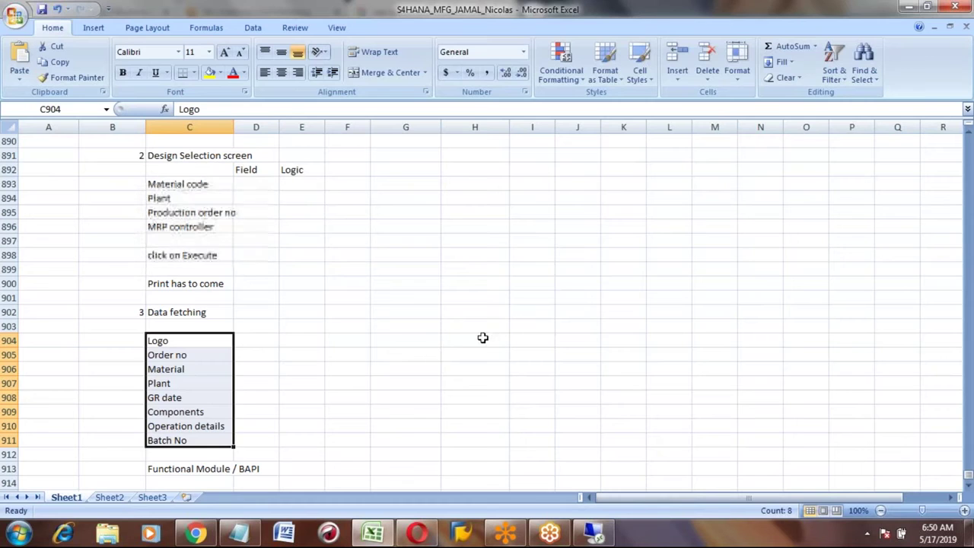
pyautogui.click(266, 183)
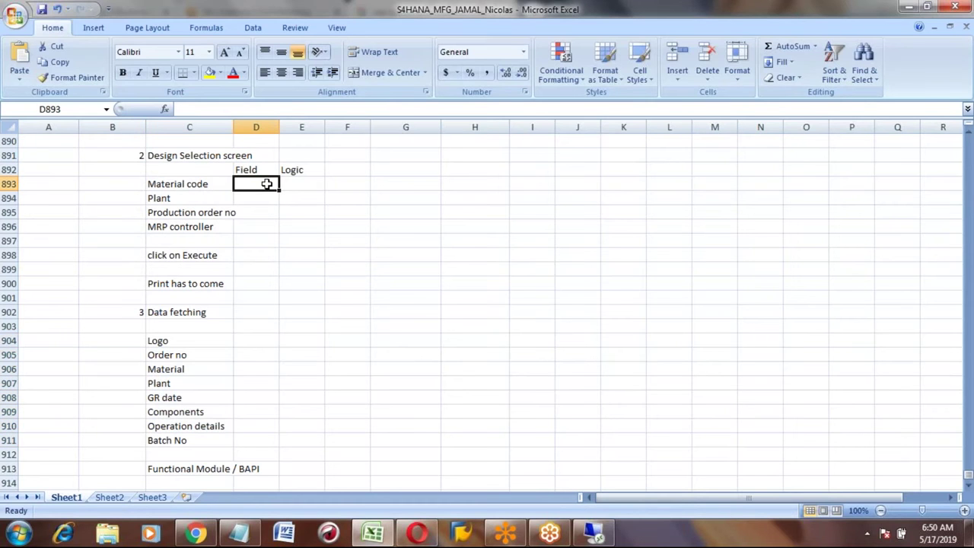
pyautogui.write('ma')
pyautogui.press('BackSpace')
pyautogui.press('BackSpace')
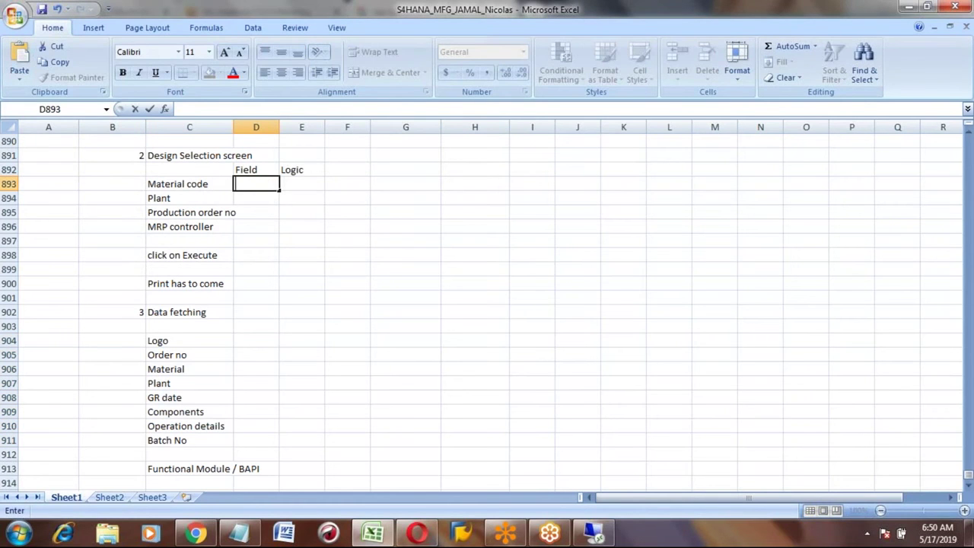
pyautogui.write('MATNR')
pyautogui.press('Tab')
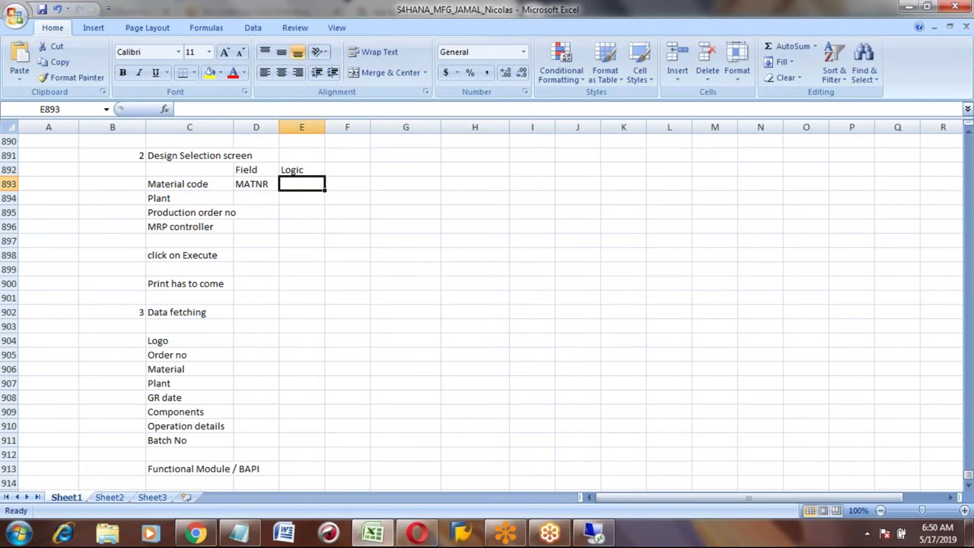
pyautogui.write('Material code should be avilable in')
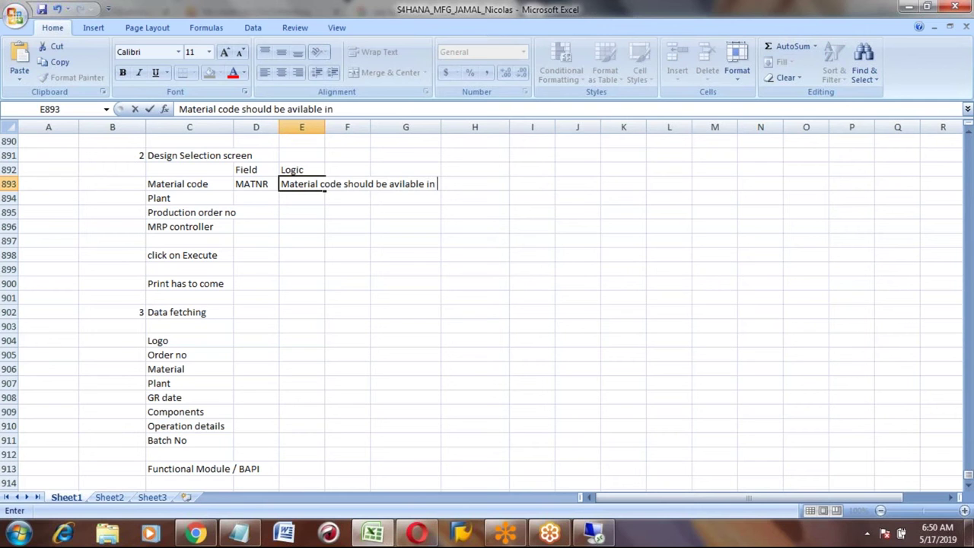
pyautogui.write(' MARA table')
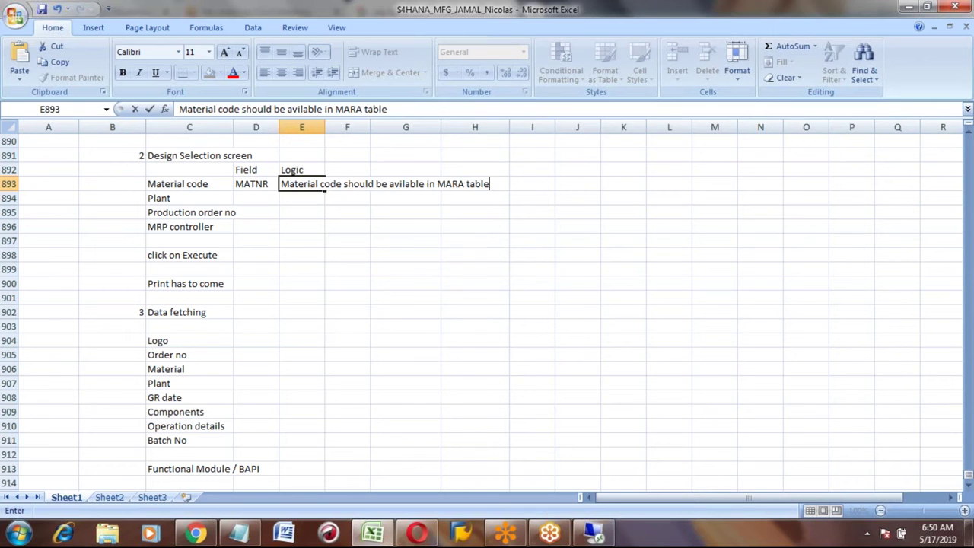
pyautogui.press('Return')
pyautogui.click(321, 185)
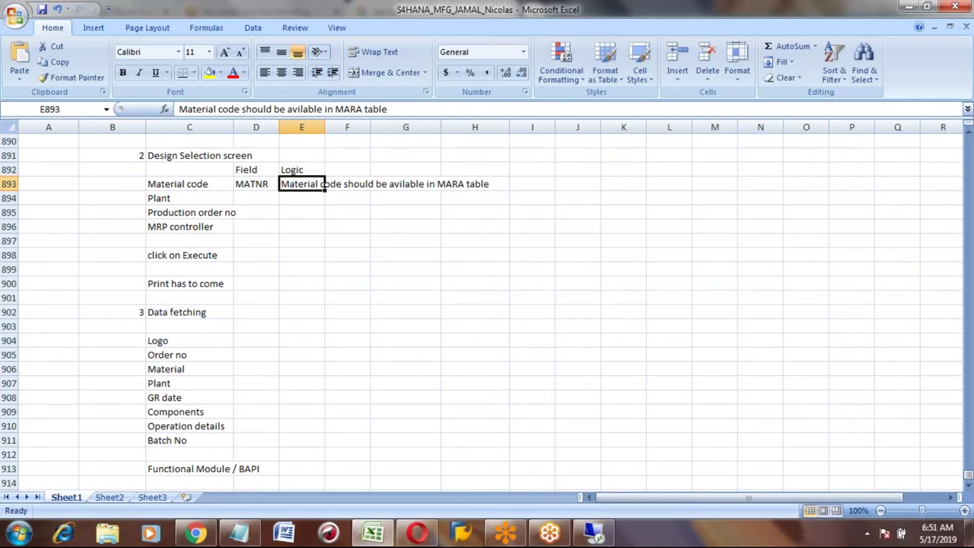
pyautogui.click(302, 169)
pyautogui.click(348, 170)
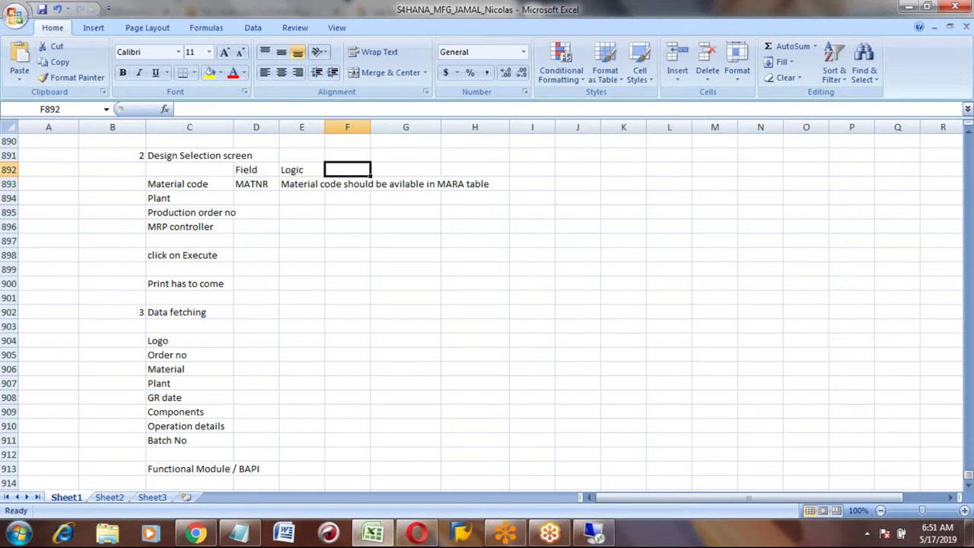
# Step: Add an 'Error message' heading in F892 and resize the Logic column to fit its text
pyautogui.write('Erro')
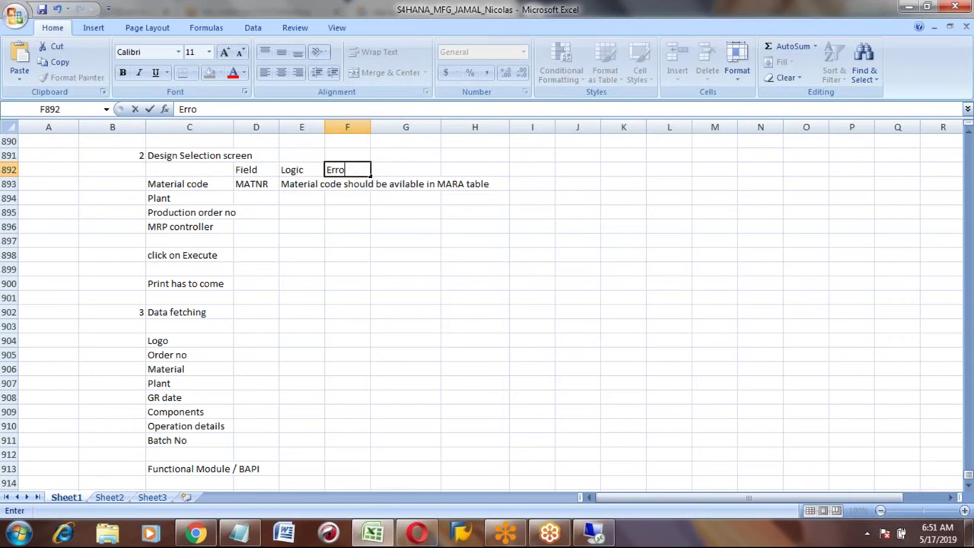
pyautogui.write('r message')
pyautogui.press('Return')
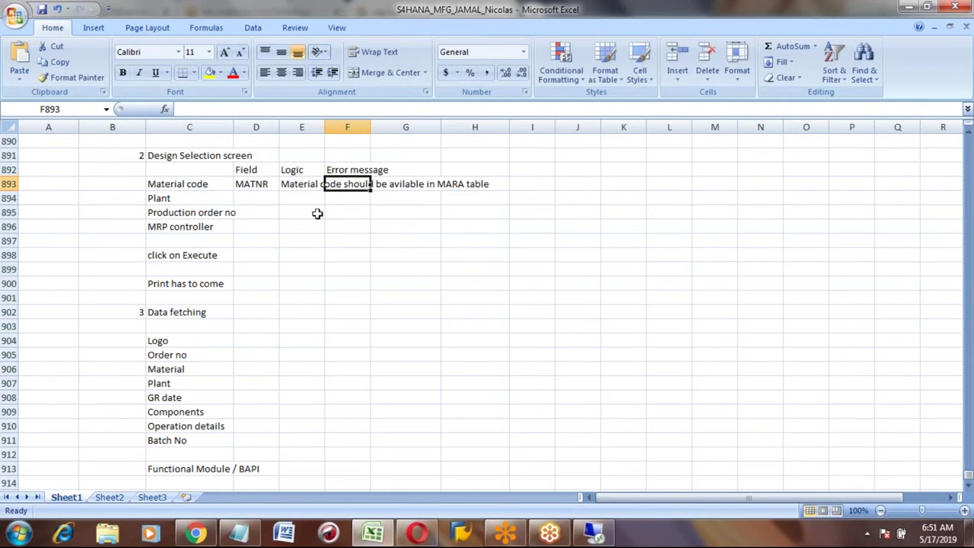
pyautogui.moveTo(325, 128); pyautogui.dragTo(889, 130)
pyautogui.moveTo(602, 128); pyautogui.dragTo(493, 172)
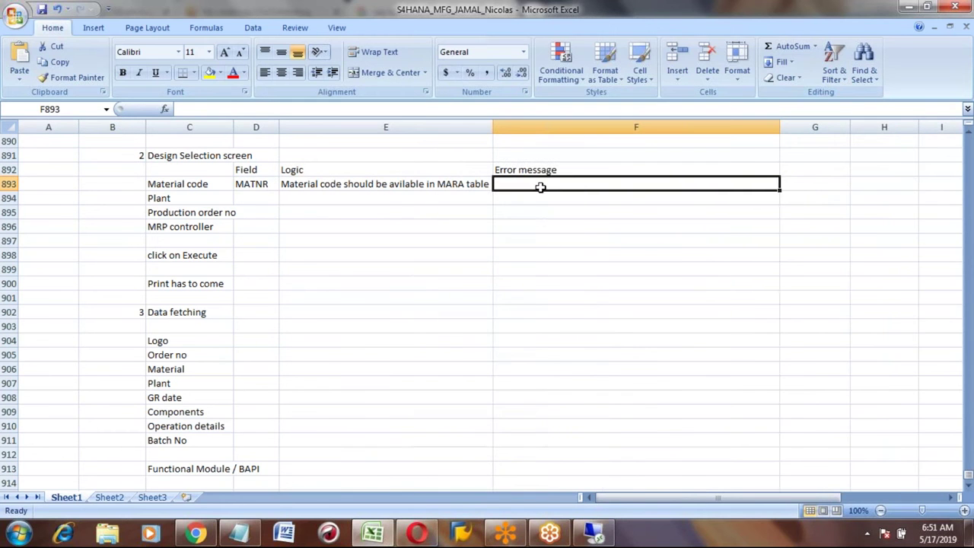
# Step: Check the Material code logic and error message cells before returning to Chrome
pyautogui.click(404, 185)
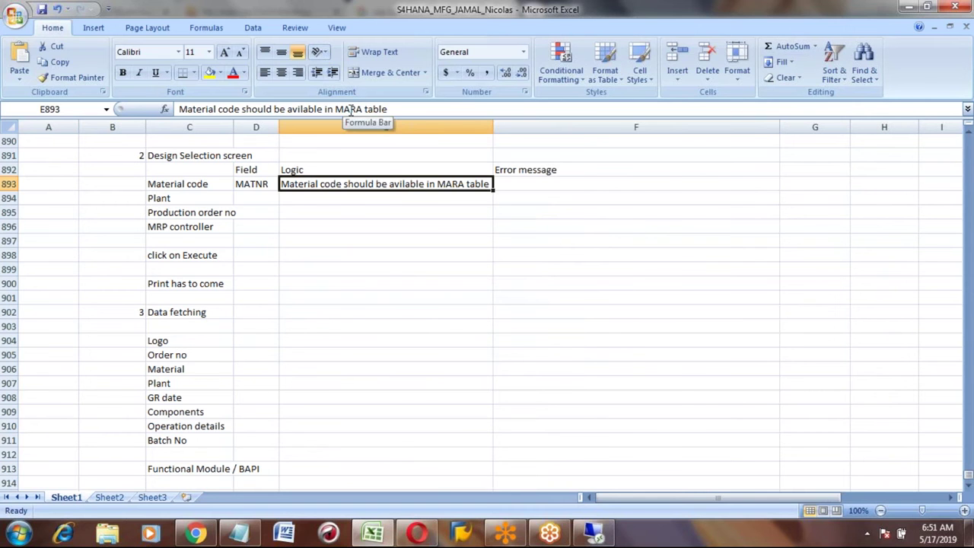
pyautogui.click(502, 185)
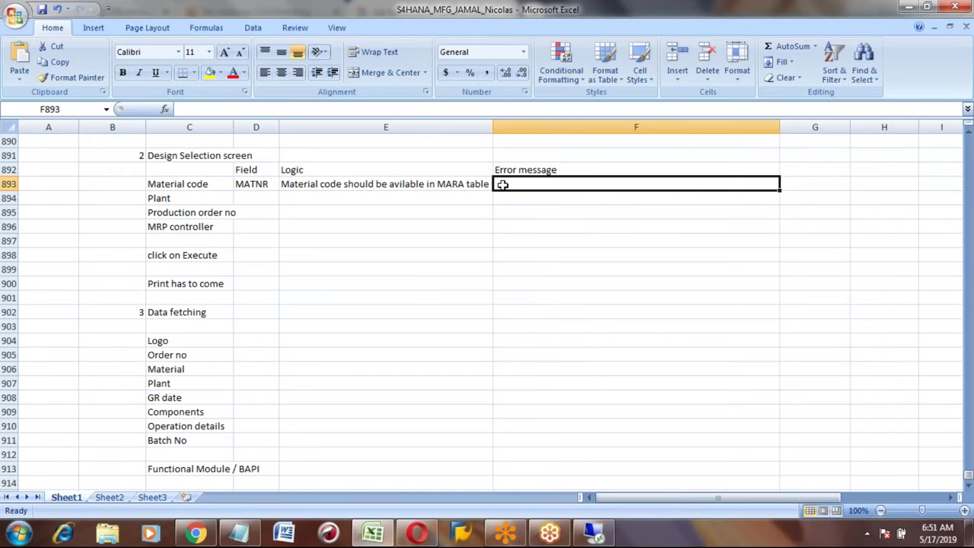
pyautogui.click(412, 186)
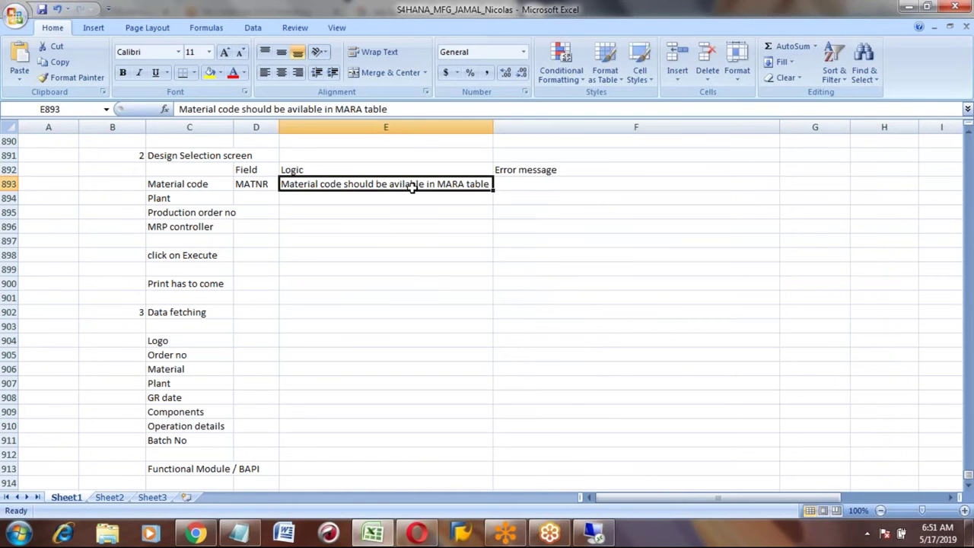
pyautogui.hotkey('alt', 'Tab')
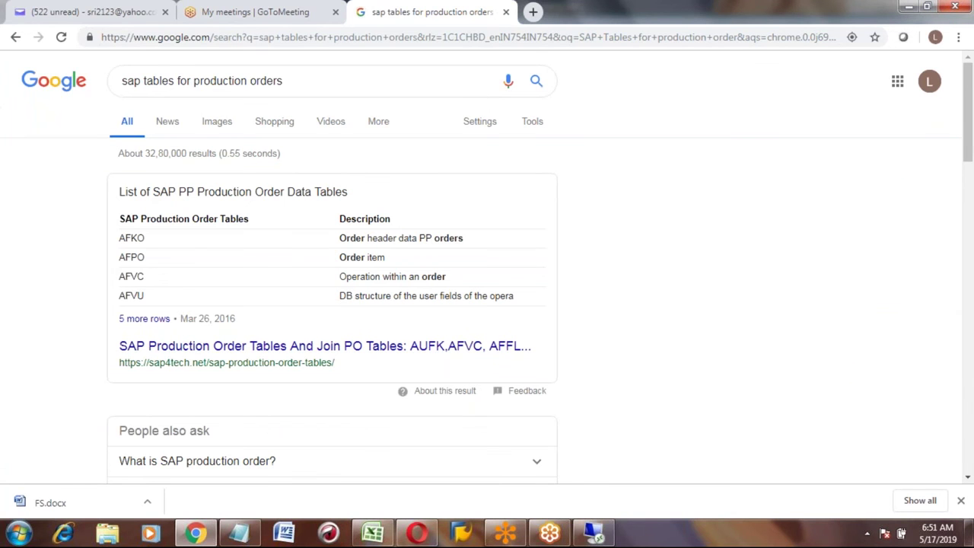
# Step: Load table MARA in the SE16N General Table Display
pyautogui.hotkey('alt', 'Tab')
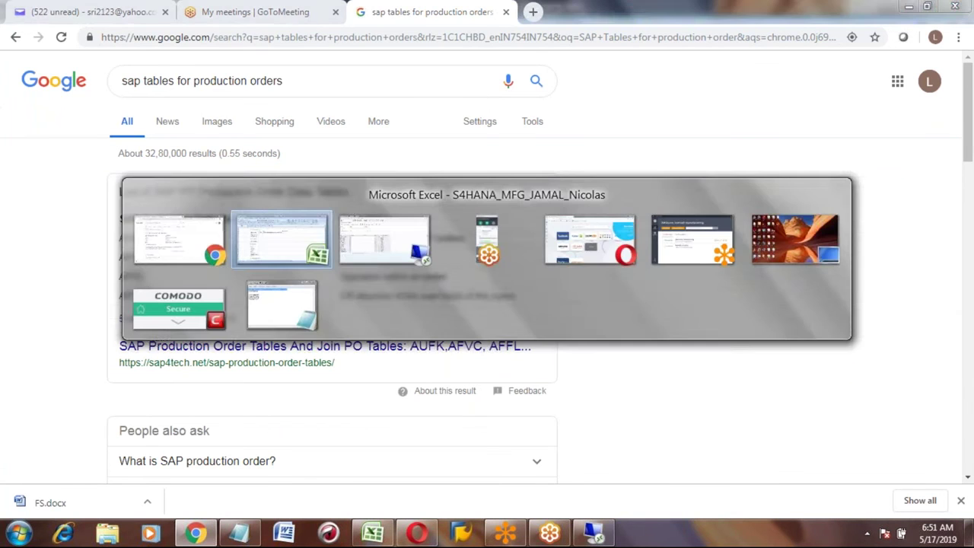
pyautogui.hotkey('alt', 'Tab')
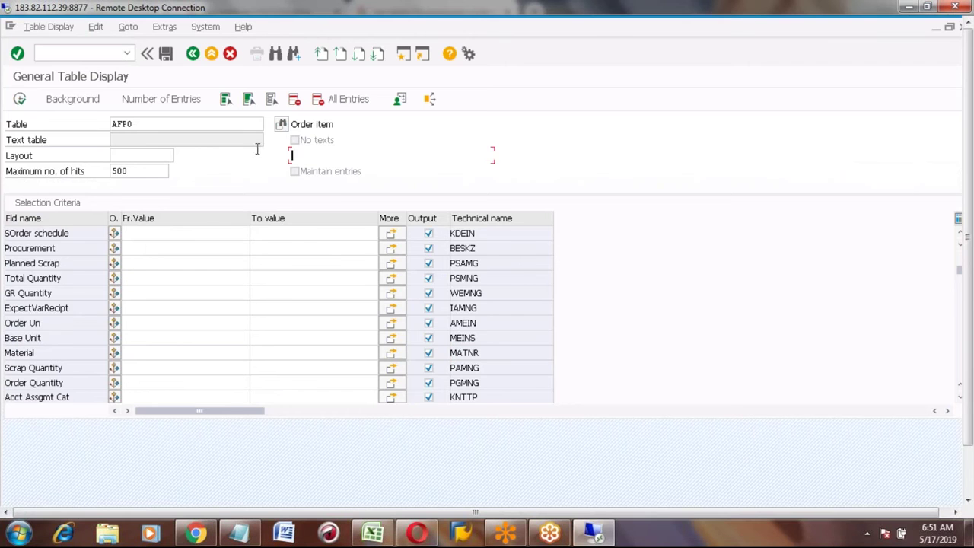
pyautogui.click(161, 123)
pyautogui.press('BackSpace')
pyautogui.press('BackSpace')
pyautogui.press('BackSpace')
pyautogui.press('BackSpace')
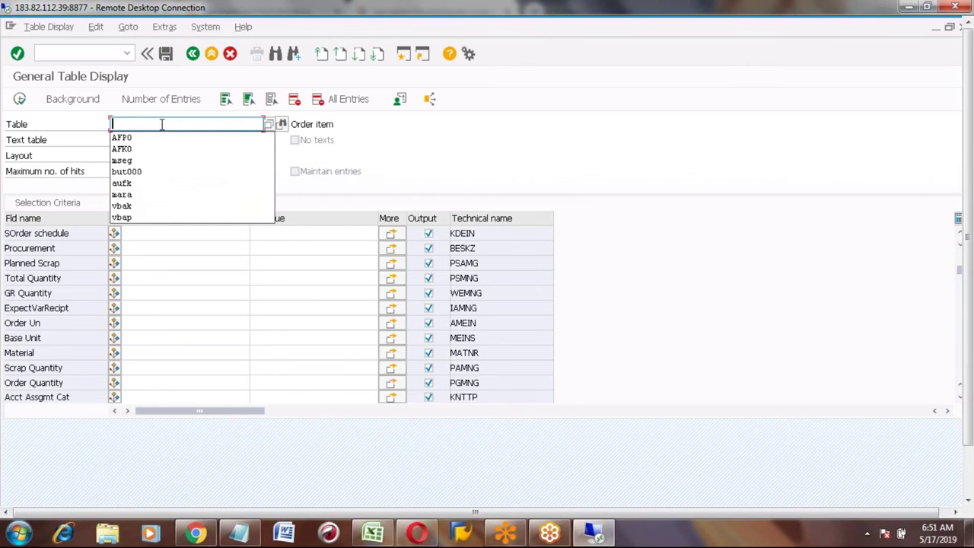
pyautogui.write('mara')
pyautogui.press('Return')
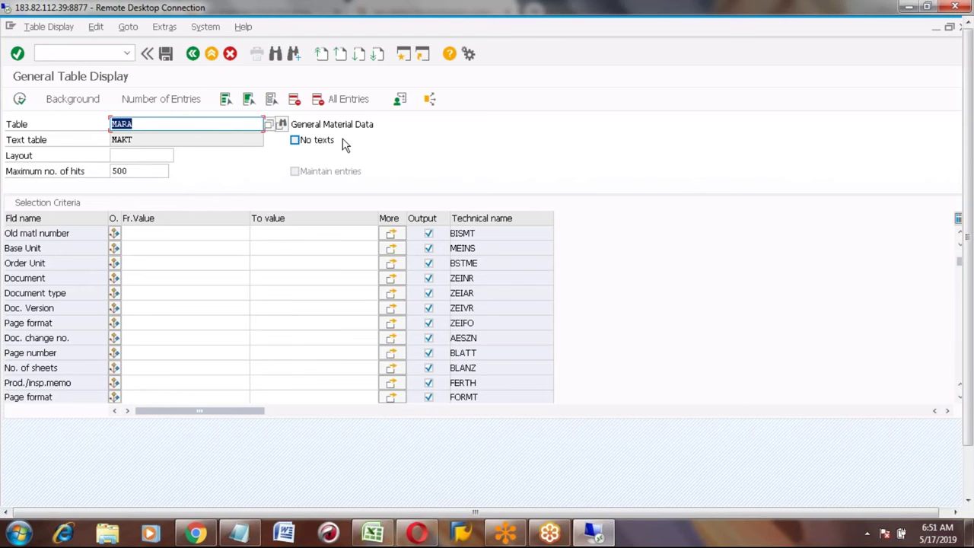
# Step: Execute the MARA lookup for material HONDA_CAR1, inspect the single FERT hit, and go back
pyautogui.click(211, 248)
pyautogui.scroll(5, 210, 248)
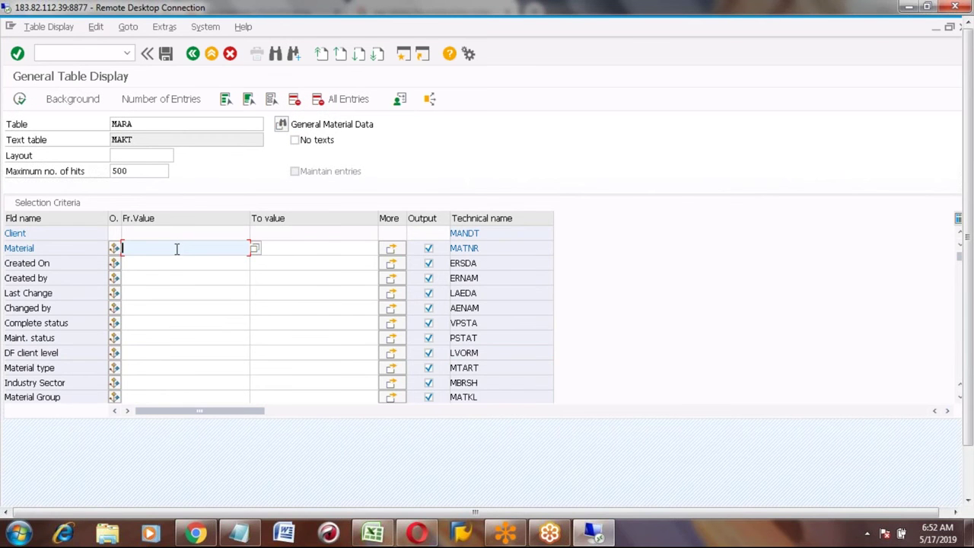
pyautogui.write('HONDA_CAR1')
pyautogui.doubleClick(177, 249)
pyautogui.click(20, 99)
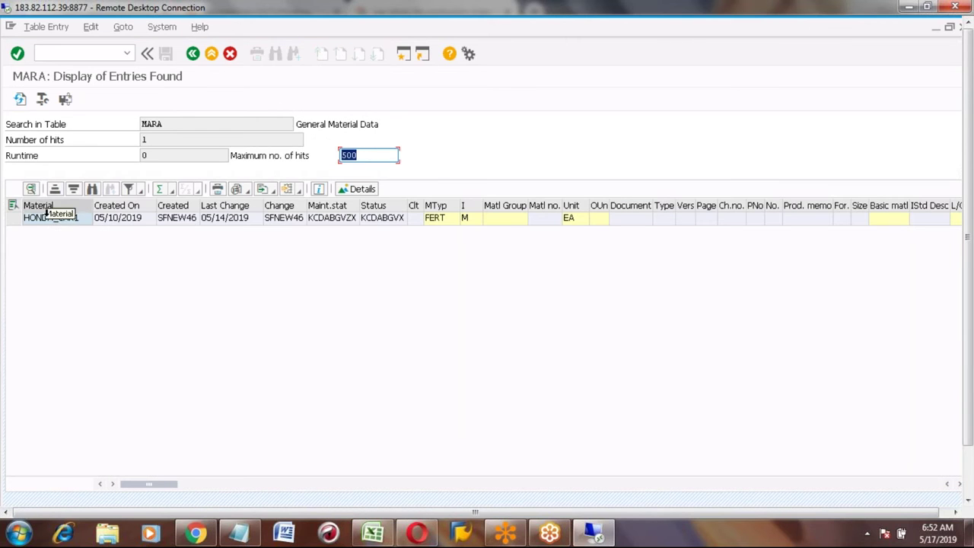
pyautogui.click(51, 220)
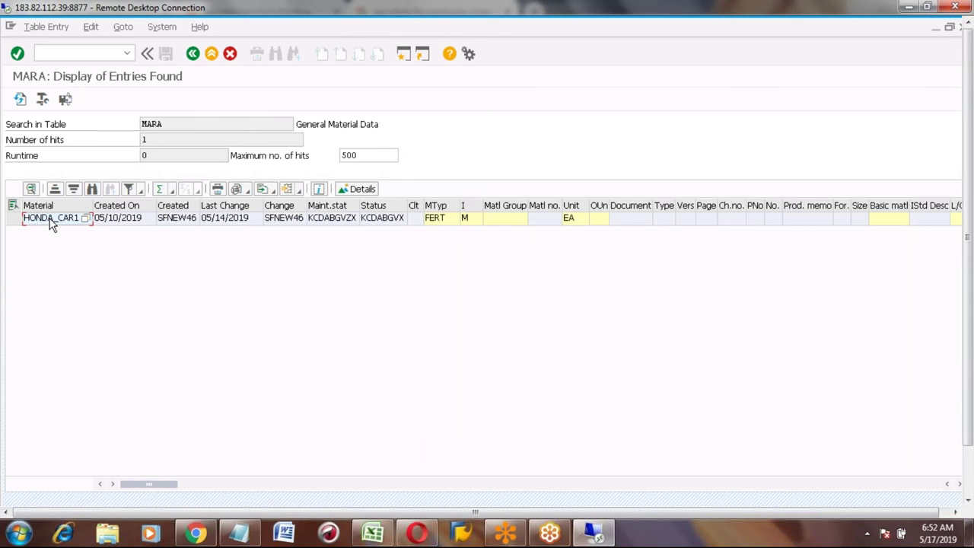
pyautogui.click(191, 56)
# Step: Query MARA for material Z123ASDF and confirm the 'No values found' status message
pyautogui.click(186, 248)
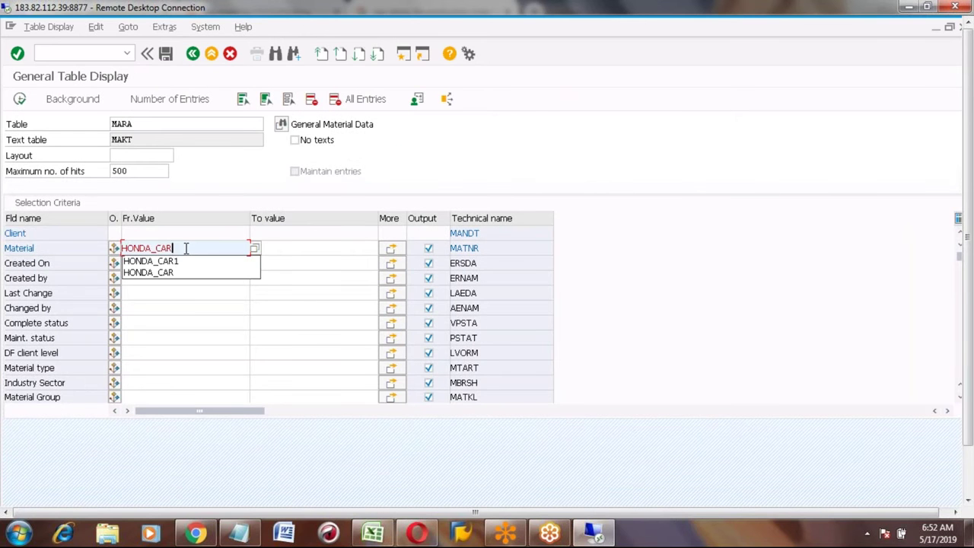
pyautogui.press('BackSpace')
pyautogui.press('BackSpace')
pyautogui.press('BackSpace')
pyautogui.press('BackSpace')
pyautogui.press('BackSpace')
pyautogui.press('BackSpace')
pyautogui.press('BackSpace')
pyautogui.press('BackSpace')
pyautogui.press('BackSpace')
pyautogui.write('Z')
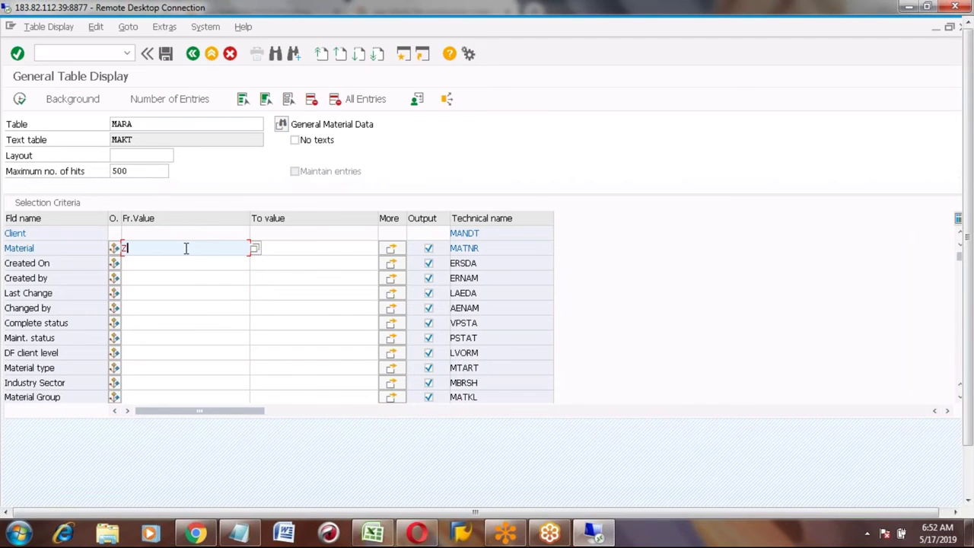
pyautogui.write('123ASDF')
pyautogui.hotkey('shift', 'Home')
pyautogui.click(20, 100)
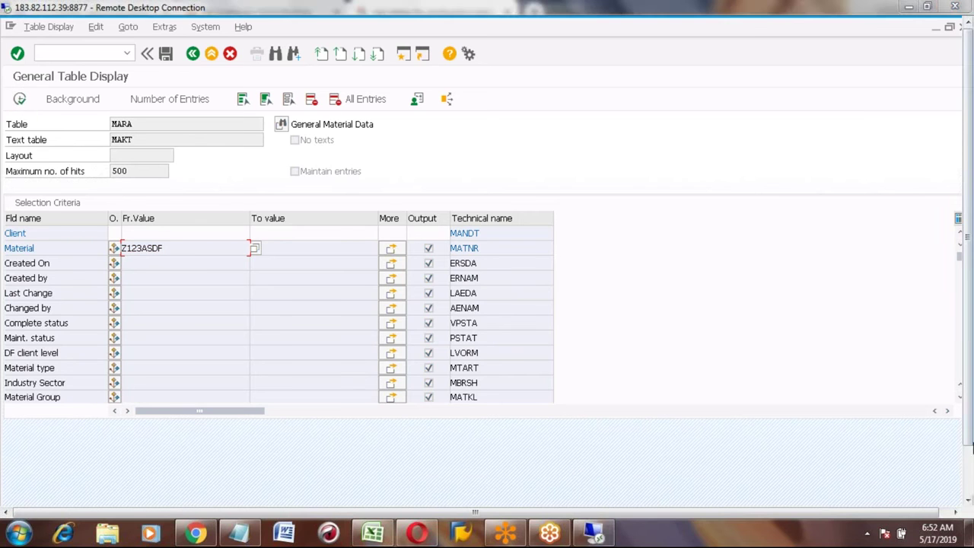
pyautogui.click(969, 484)
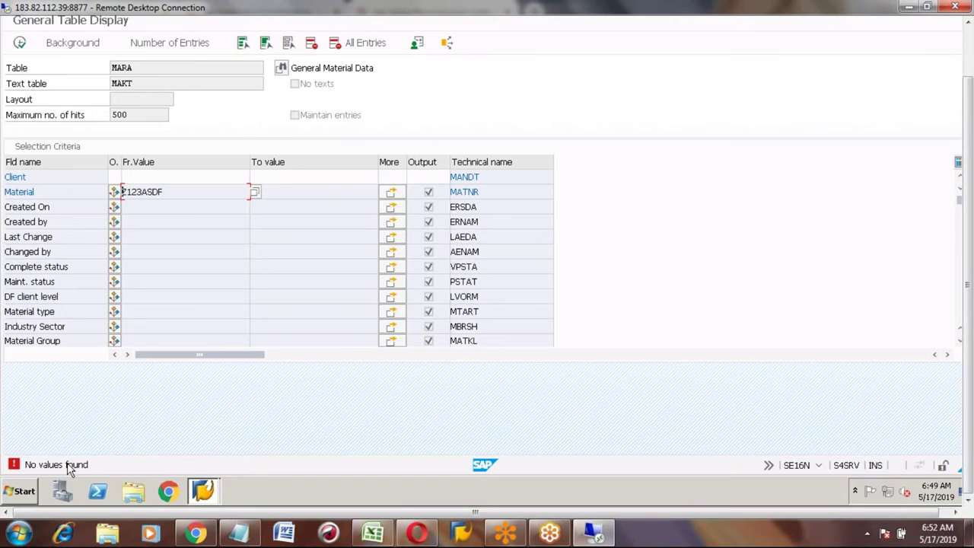
pyautogui.hotkey('alt', 'Tab')
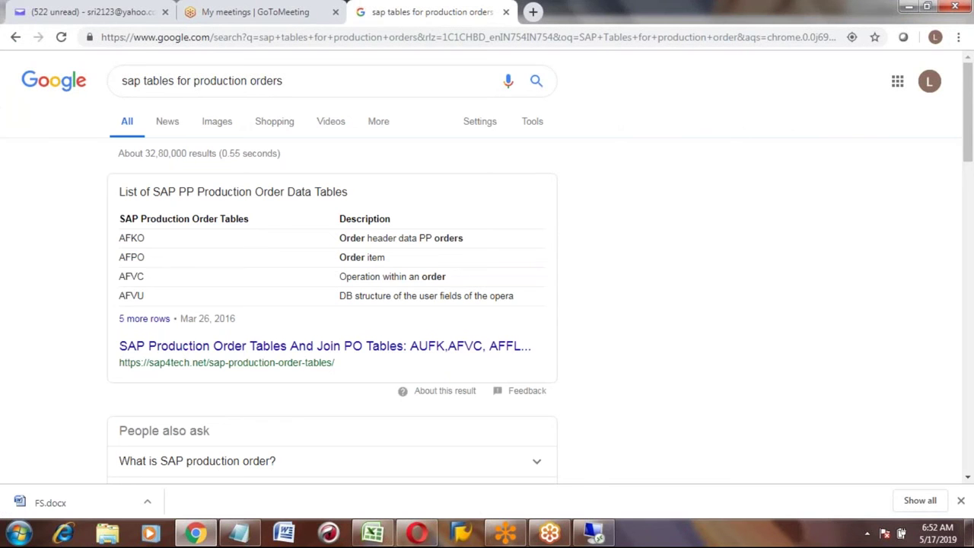
# Step: Enter 'Material does not exist' in F893 as the Material code error message
pyautogui.hotkey('alt', 'Tab')
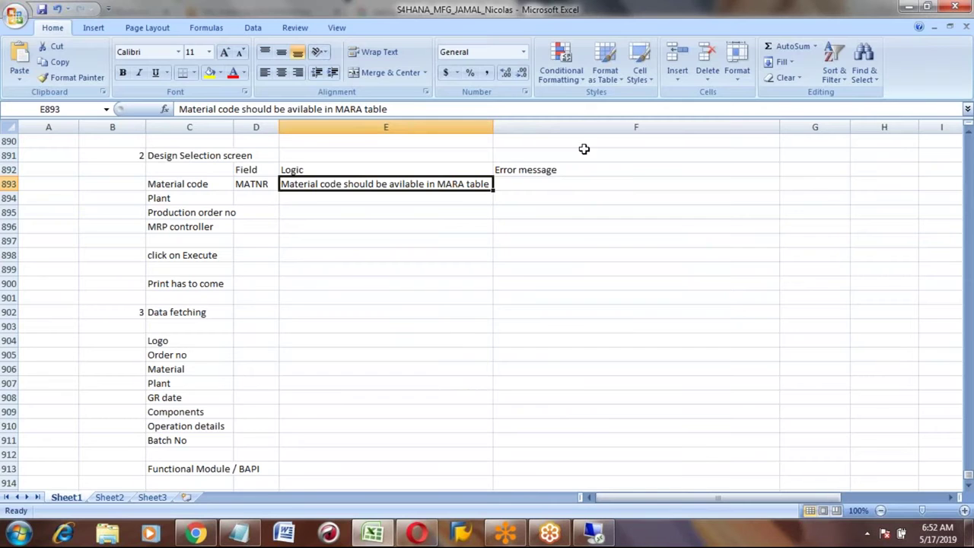
pyautogui.click(546, 184)
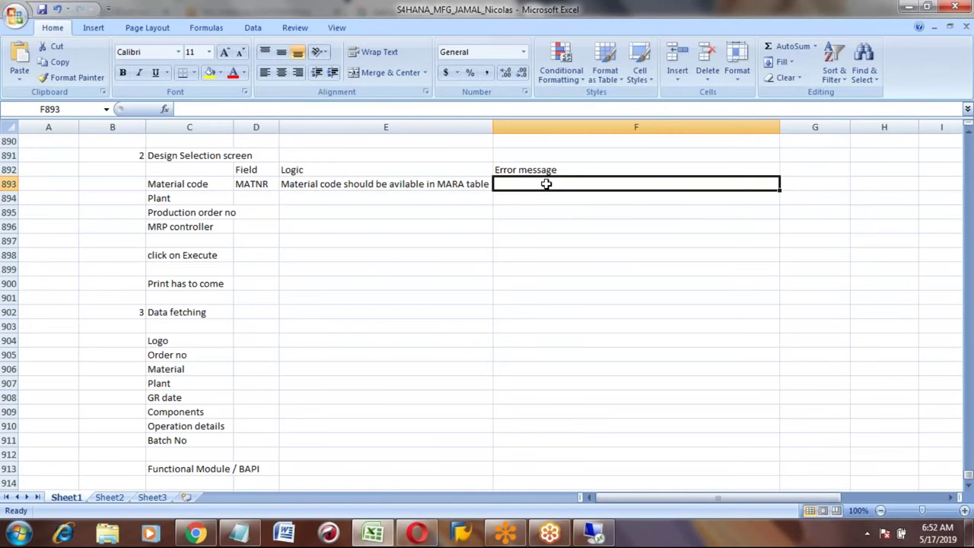
pyautogui.write('Material does not exist')
pyautogui.press('Return')
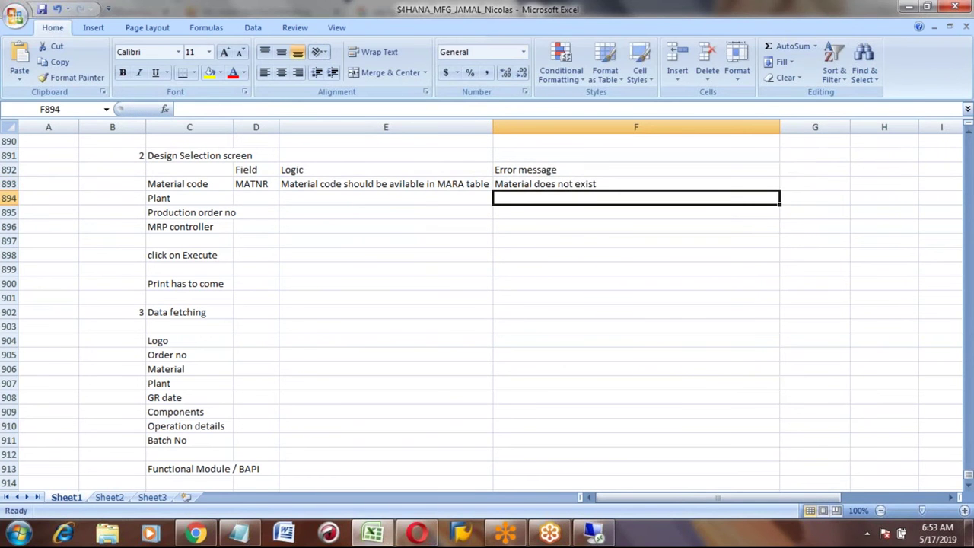
# Step: Review the Material code row's MATNR, logic and error entries, ending on Plant's Field cell
pyautogui.click(636, 183)
pyautogui.click(385, 184)
pyautogui.click(256, 184)
pyautogui.click(385, 184)
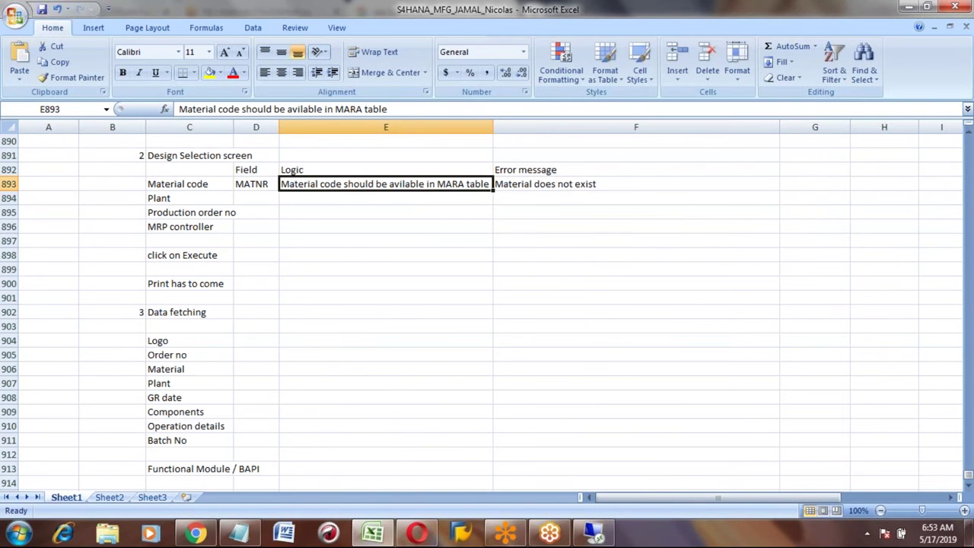
pyautogui.click(636, 183)
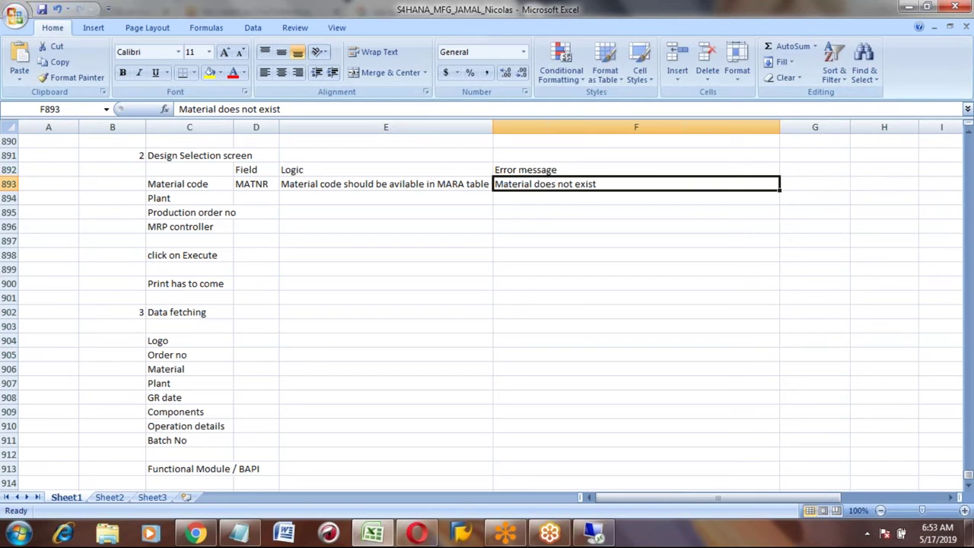
pyautogui.click(385, 184)
pyautogui.click(189, 184)
pyautogui.click(256, 184)
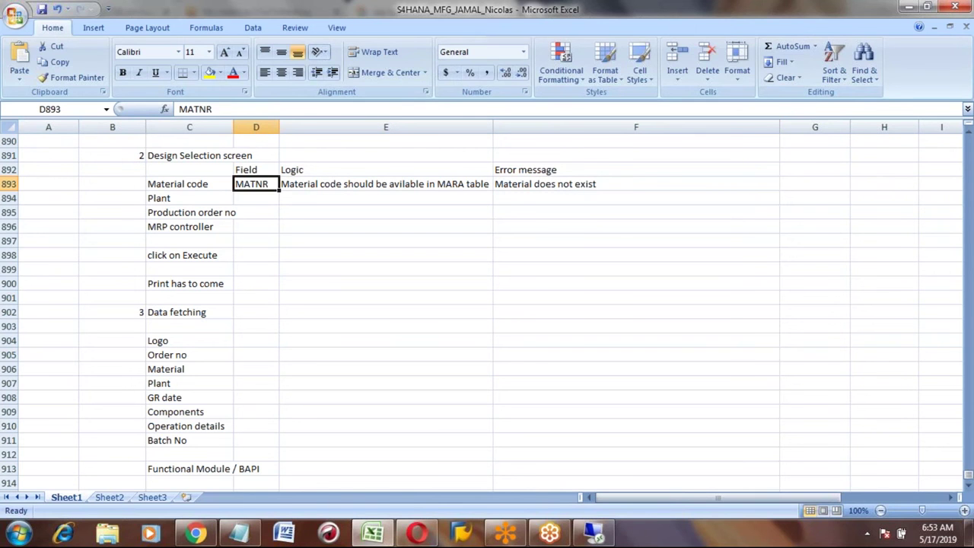
pyautogui.press('Down')
pyautogui.press('Down')
pyautogui.press('Down')
pyautogui.press('Down')
pyautogui.press('Down')
pyautogui.press('Down')
pyautogui.press('Down')
pyautogui.press('Down')
pyautogui.press('Down')
pyautogui.press('Down')
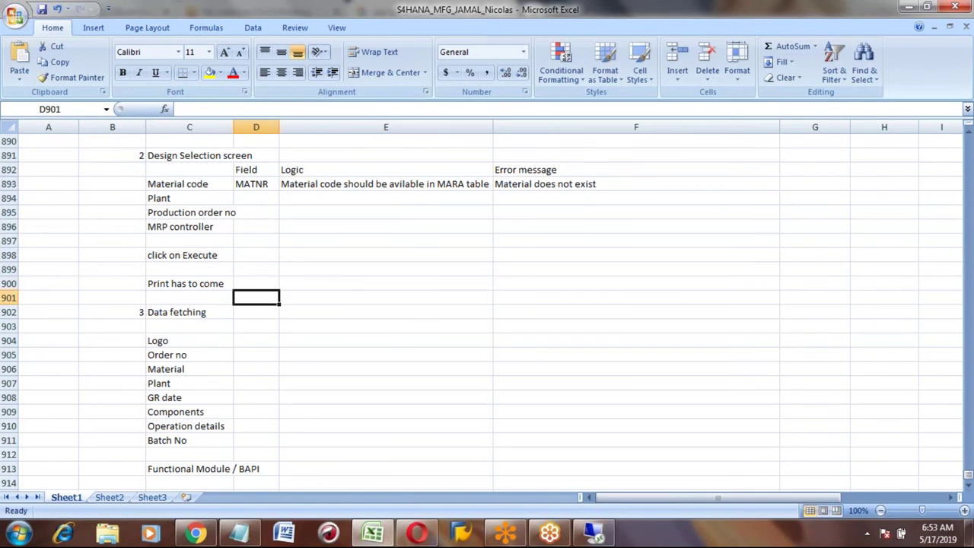
pyautogui.press('Down')
pyautogui.press('Up')
pyautogui.press('Up')
pyautogui.press('Up')
pyautogui.press('Up')
pyautogui.press('Up')
pyautogui.press('Up')
pyautogui.press('Up')
pyautogui.press('Up')
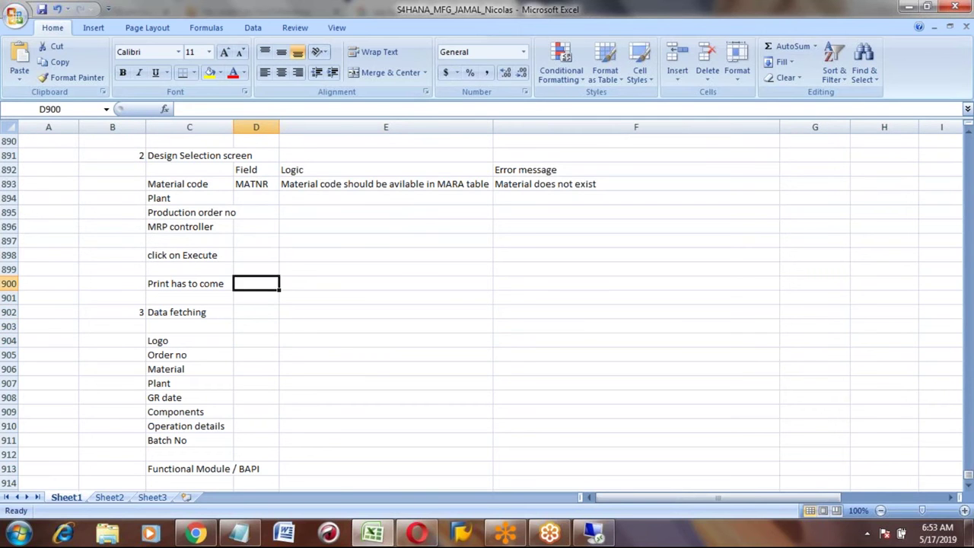
pyautogui.press('Up')
pyautogui.press('Up')
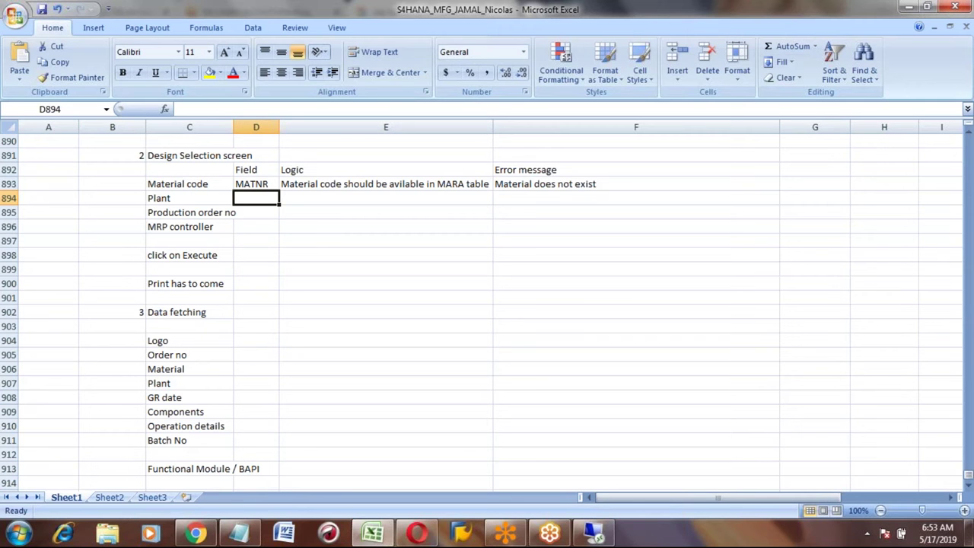
pyautogui.click(256, 184)
pyautogui.click(385, 184)
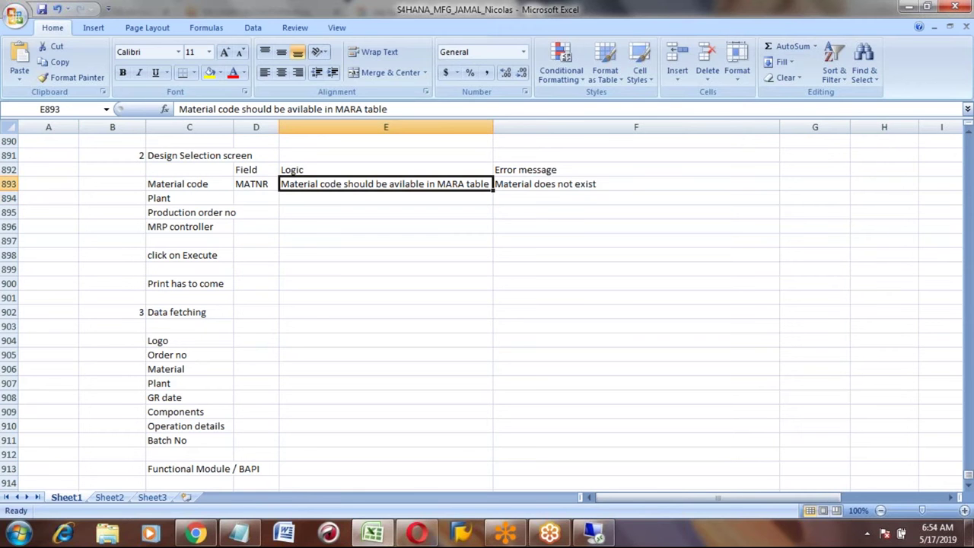
pyautogui.click(255, 183)
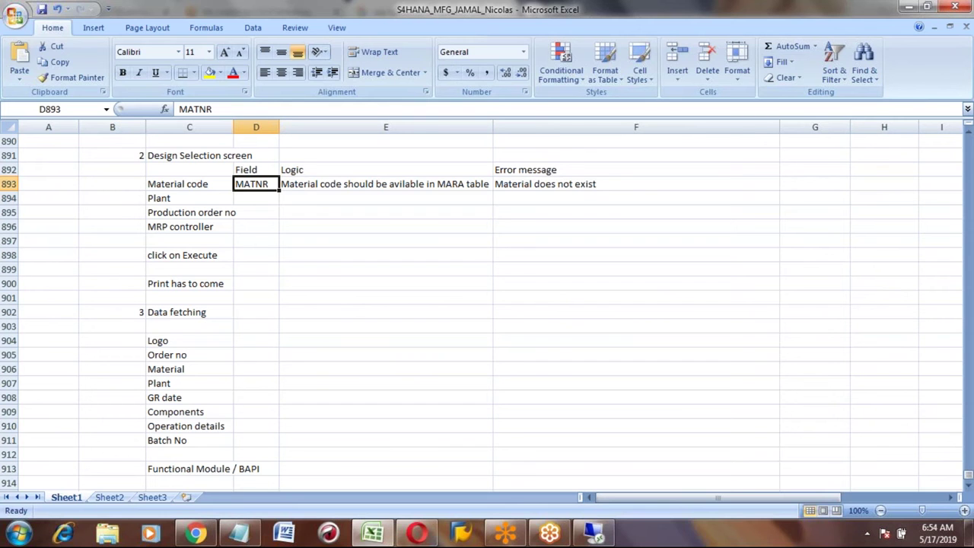
pyautogui.click(255, 198)
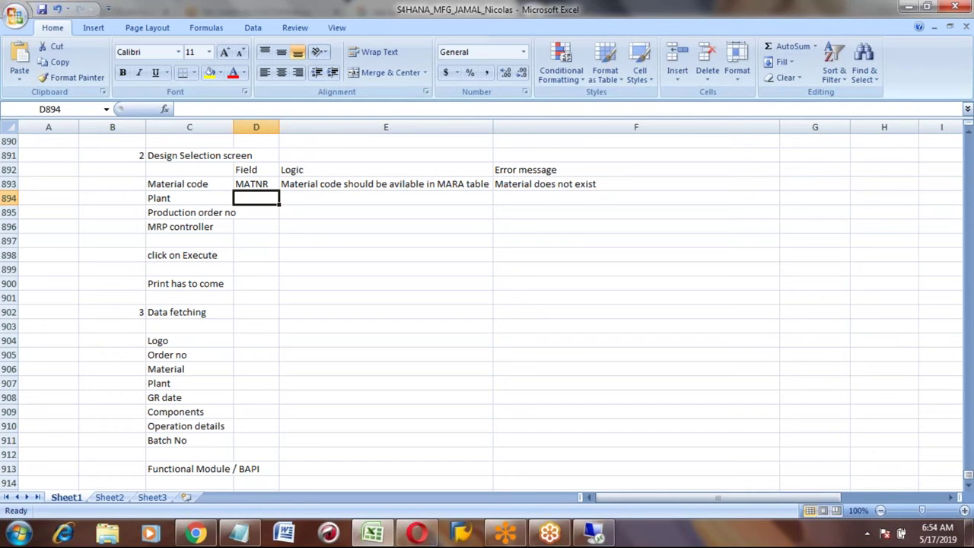
# Step: Add a 'DATA IN tables' label with 'SE16N' beside it below the notes
pyautogui.press('pagedown')
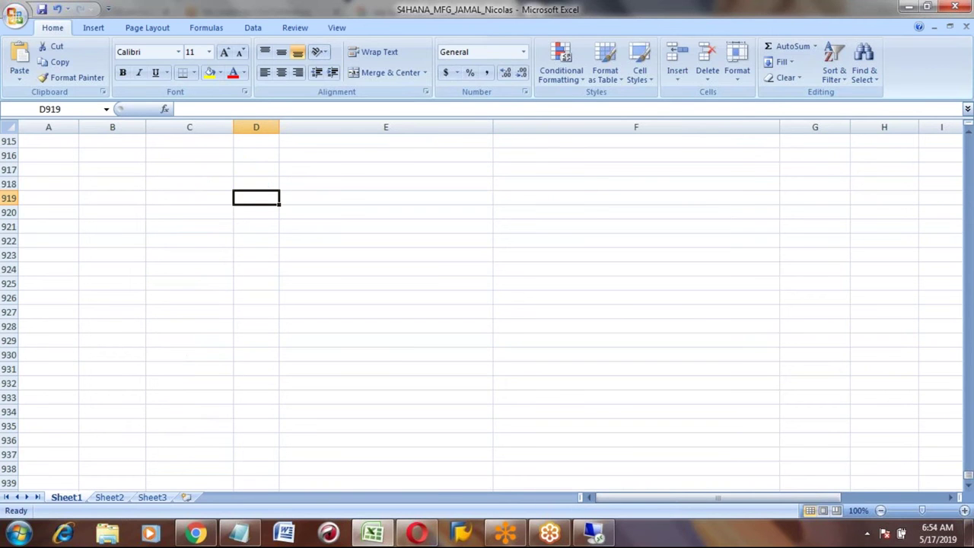
pyautogui.press('Up')
pyautogui.press('Up')
pyautogui.press('Up')
pyautogui.press('Up')
pyautogui.press('Up')
pyautogui.press('Up')
pyautogui.press('Up')
pyautogui.press('Up')
pyautogui.press('Up')
pyautogui.press('Up')
pyautogui.press('Up')
pyautogui.press('Down')
pyautogui.press('Down')
pyautogui.press('Down')
pyautogui.press('Down')
pyautogui.press('Down')
pyautogui.press('Down')
pyautogui.press('Down')
pyautogui.press('Down')
pyautogui.press('Left')
pyautogui.press('Left')
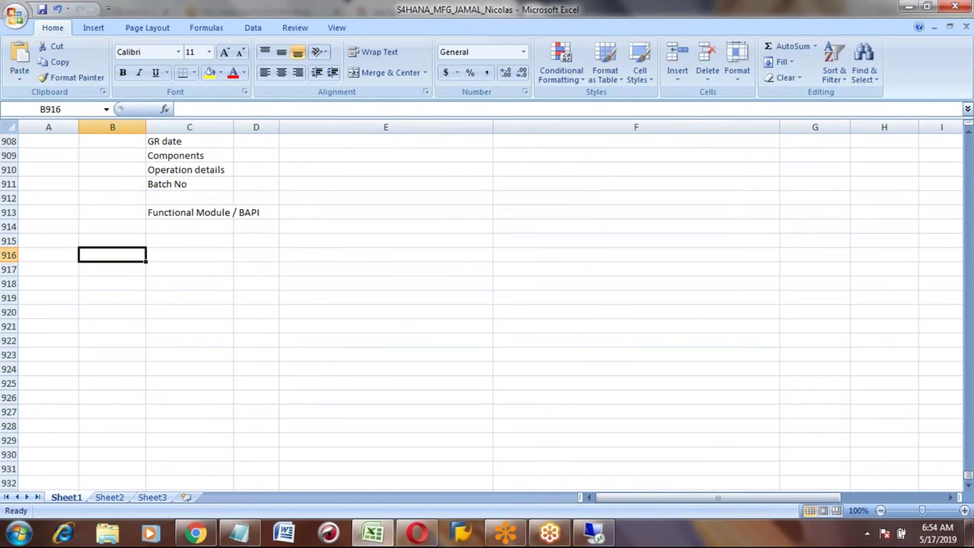
pyautogui.write('D')
pyautogui.press('BackSpace')
pyautogui.write('DATA I')
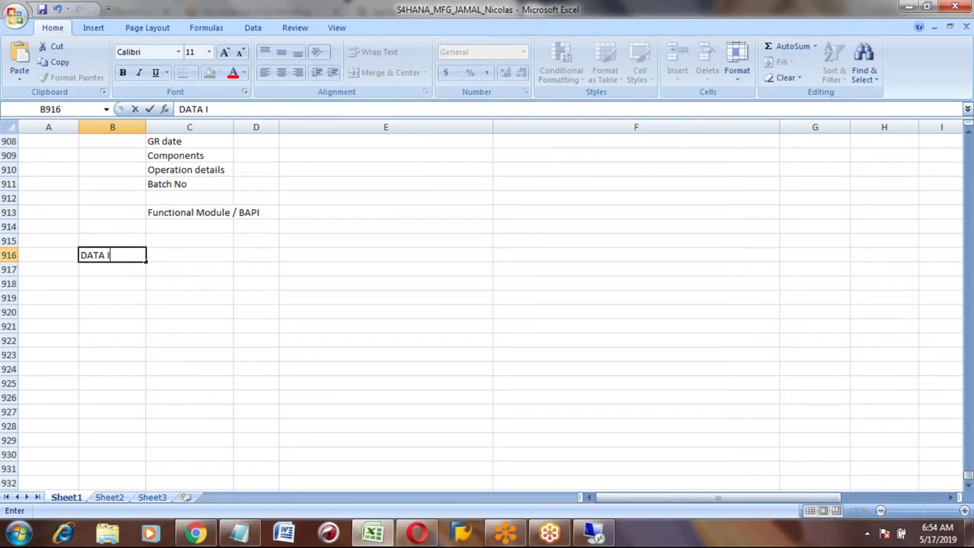
pyautogui.write('N tables')
pyautogui.press('Tab')
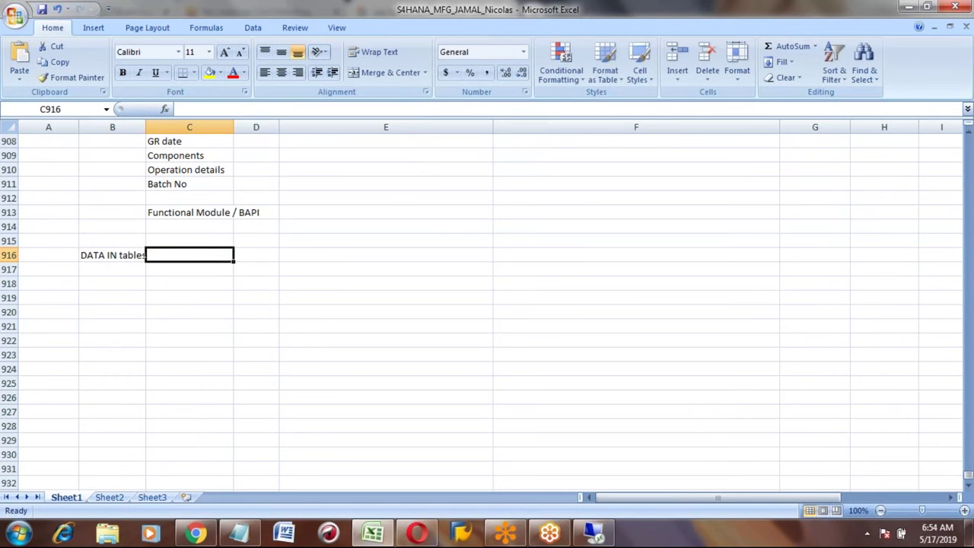
pyautogui.write('SE16N')
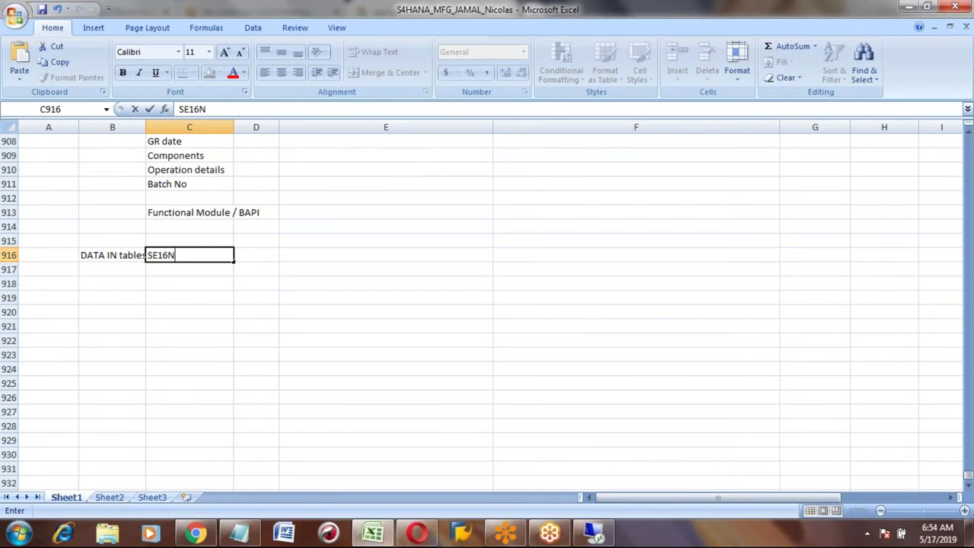
pyautogui.press('Return')
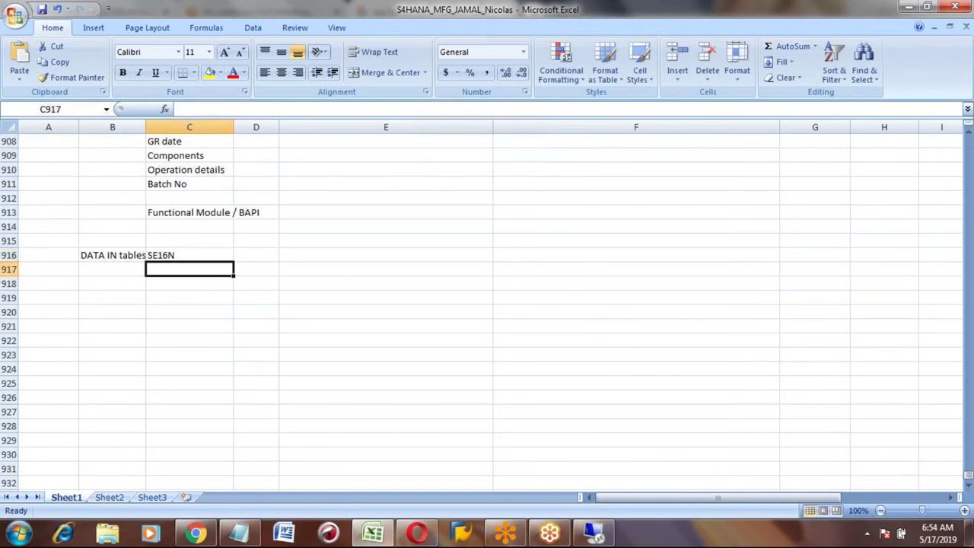
pyautogui.click(189, 255)
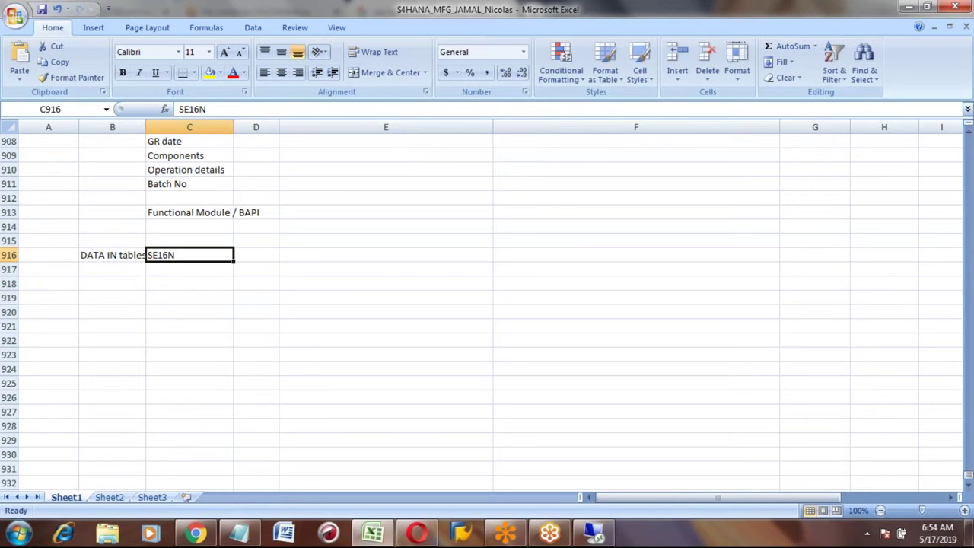
# Step: Add a 'Tables' heading and list MARA as 'Material code table'
pyautogui.press('Down')
pyautogui.press('Down')
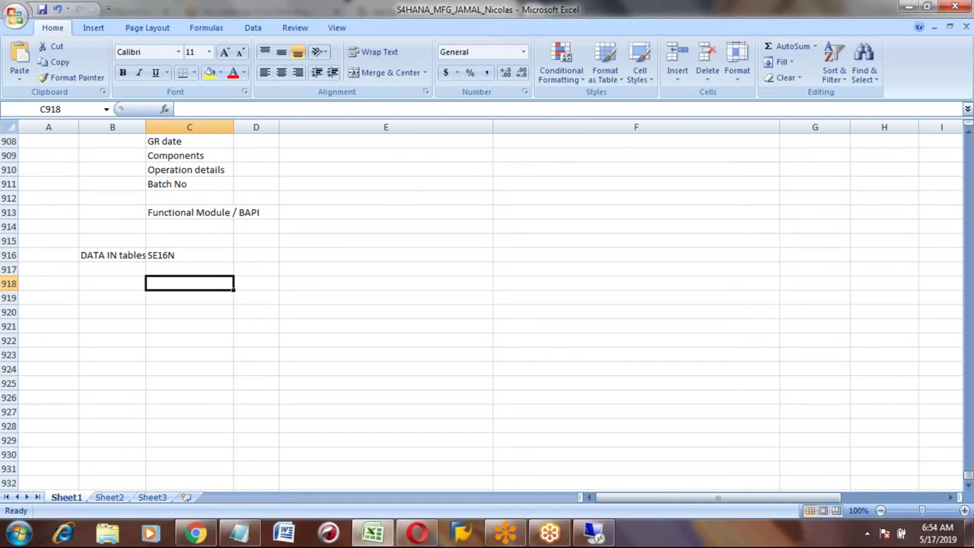
pyautogui.write('Tables')
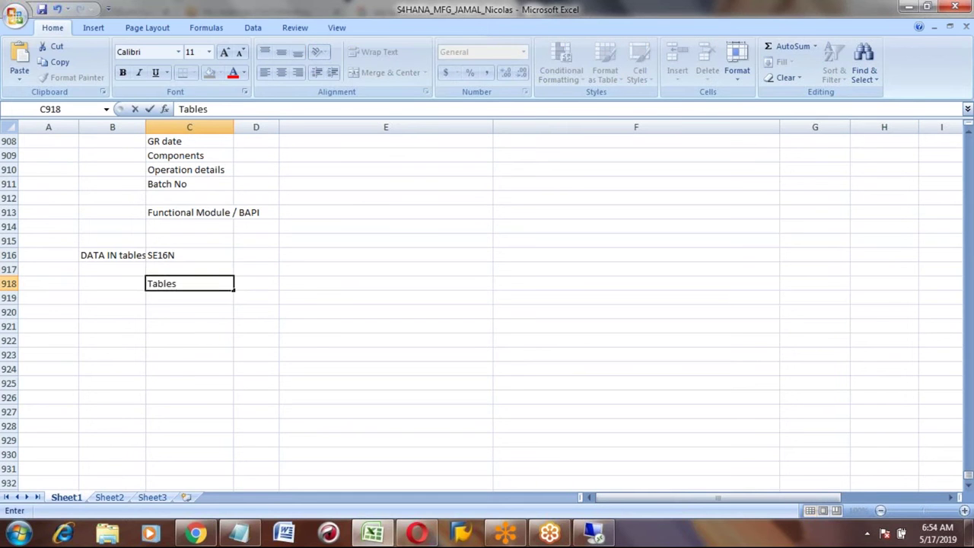
pyautogui.press('Return')
pyautogui.write('MAM')
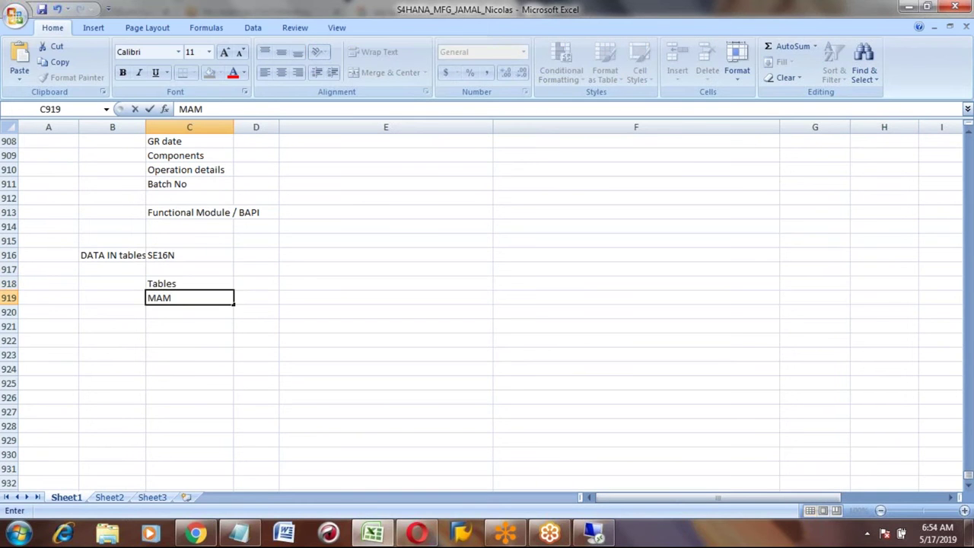
pyautogui.press('BackSpace')
pyautogui.write('RA')
pyautogui.press('Tab')
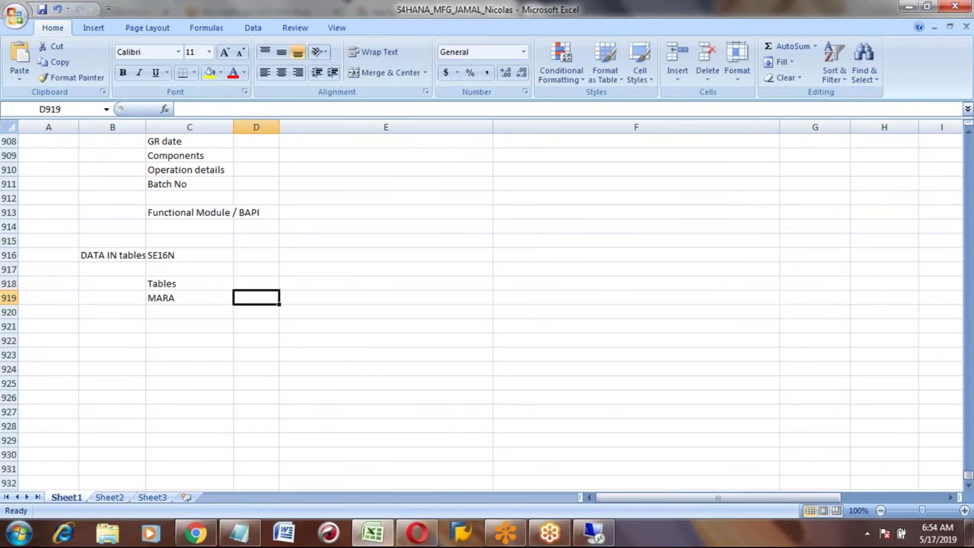
pyautogui.write('Material code table')
pyautogui.press('Return')
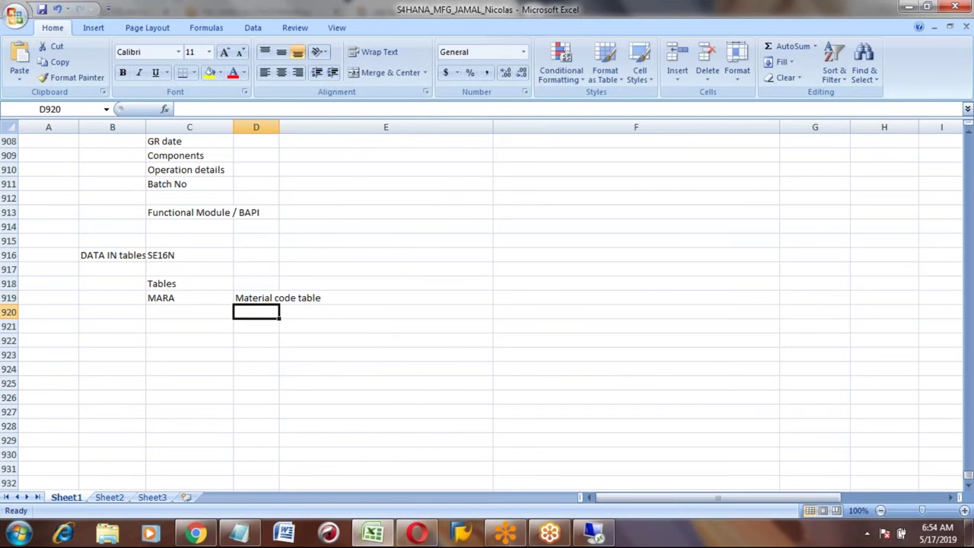
# Step: List AFKO as 'Production order header details'
pyautogui.press('Left')
pyautogui.write('AFKO')
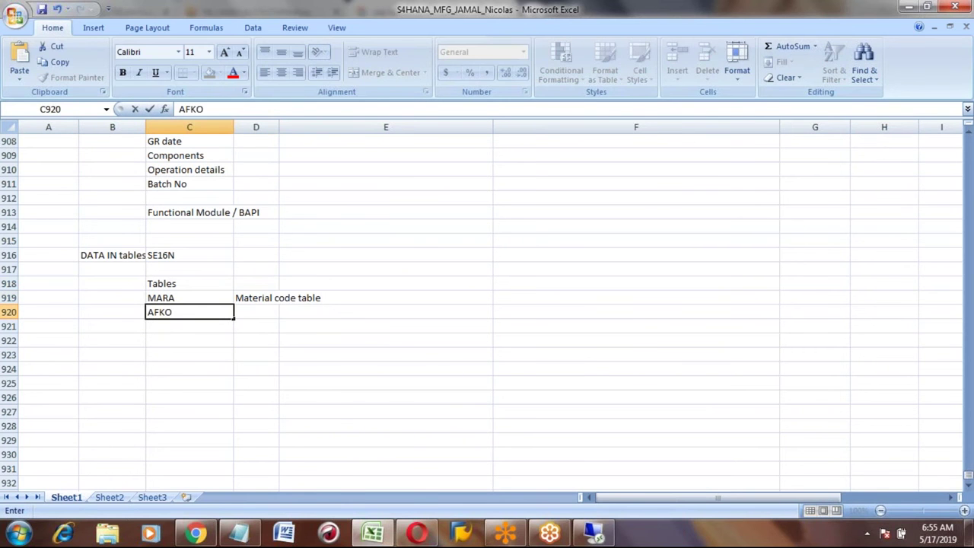
pyautogui.press('Tab')
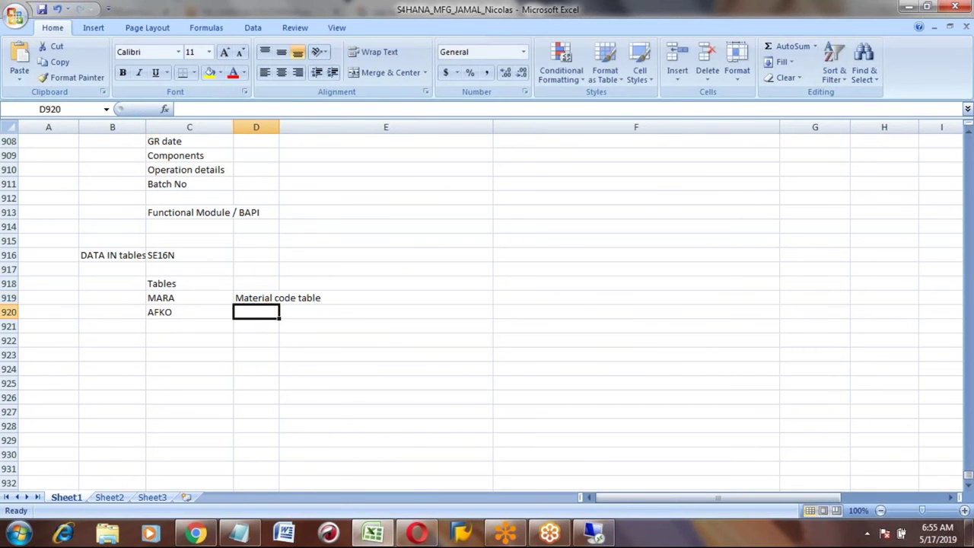
pyautogui.write('Pr')
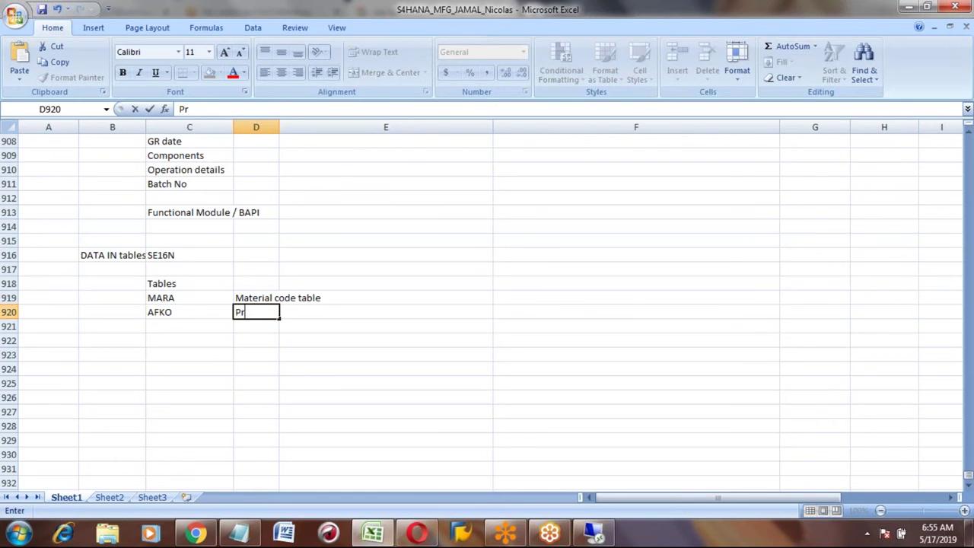
pyautogui.write('oduction o')
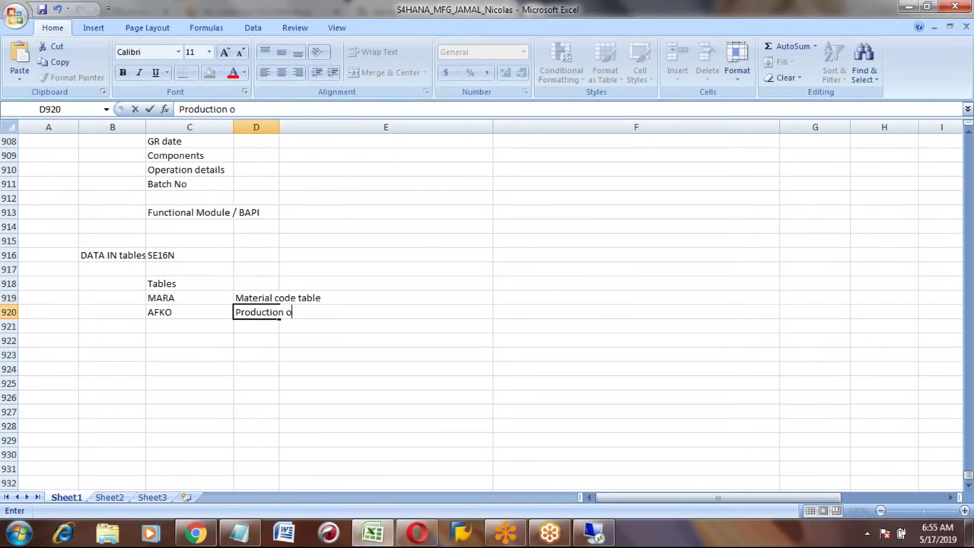
pyautogui.write('rder header details')
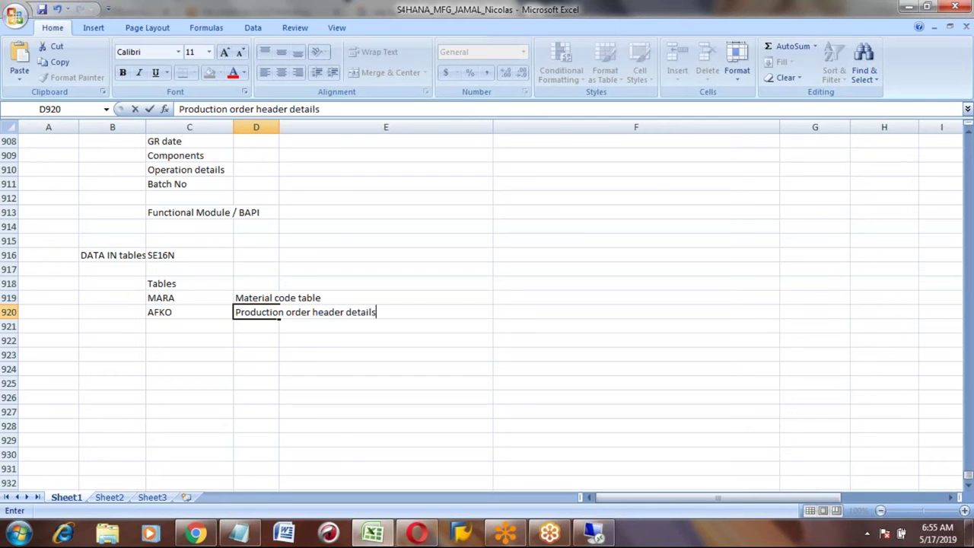
pyautogui.press('Return')
# Step: Review the Google results on SAP production order tables, then return to SAP's MARA table display
pyautogui.click(256, 297)
pyautogui.click(256, 283)
pyautogui.press('Up')
pyautogui.press('Up')
pyautogui.press('Up')
pyautogui.press('Up')
pyautogui.press('Up')
pyautogui.press('Up')
pyautogui.press('Up')
pyautogui.press('Up')
pyautogui.press('Up')
pyautogui.press('Up')
pyautogui.press('Up')
pyautogui.press('Up')
pyautogui.press('Up')
pyautogui.press('Up')
pyautogui.press('Up')
pyautogui.press('Up')
pyautogui.press('Up')
pyautogui.press('Up')
pyautogui.press('Up')
pyautogui.press('Up')
pyautogui.press('Up')
pyautogui.press('Up')
pyautogui.press('Up')
pyautogui.press('Up')
pyautogui.hotkey('alt', 'Tab')
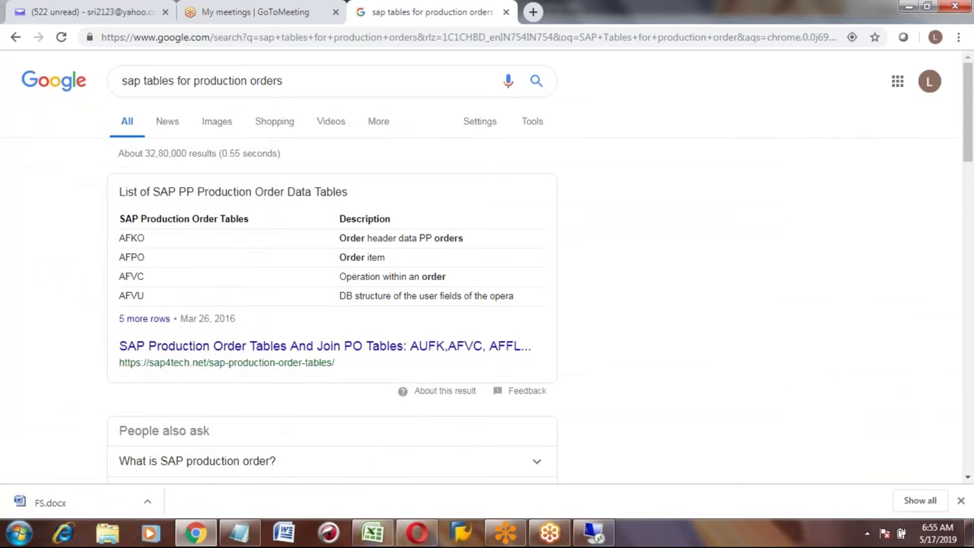
pyautogui.hotkey('alt', 'Tab')
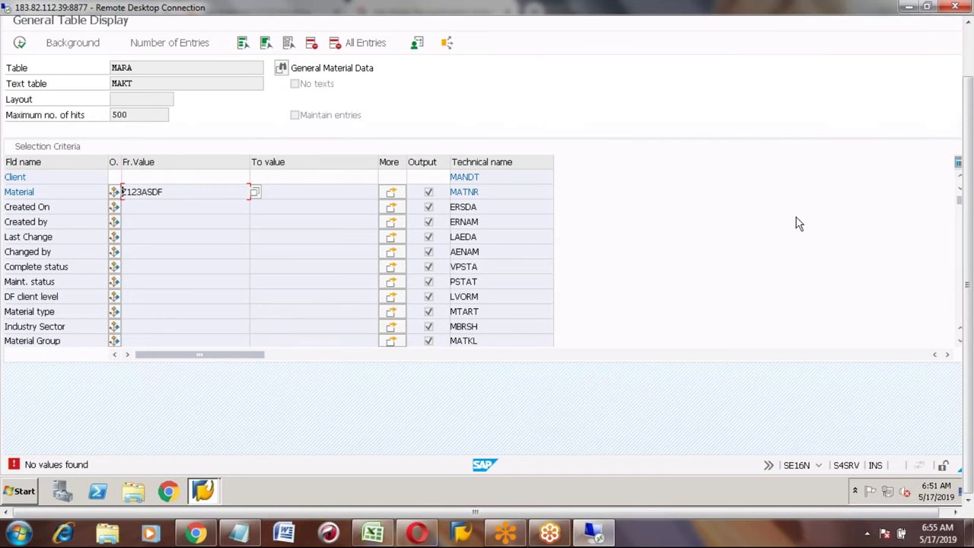
# Step: Go back, relaunch SE16N, and delete MARA from the Table field to get a blank selection screen
pyautogui.click(971, 52)
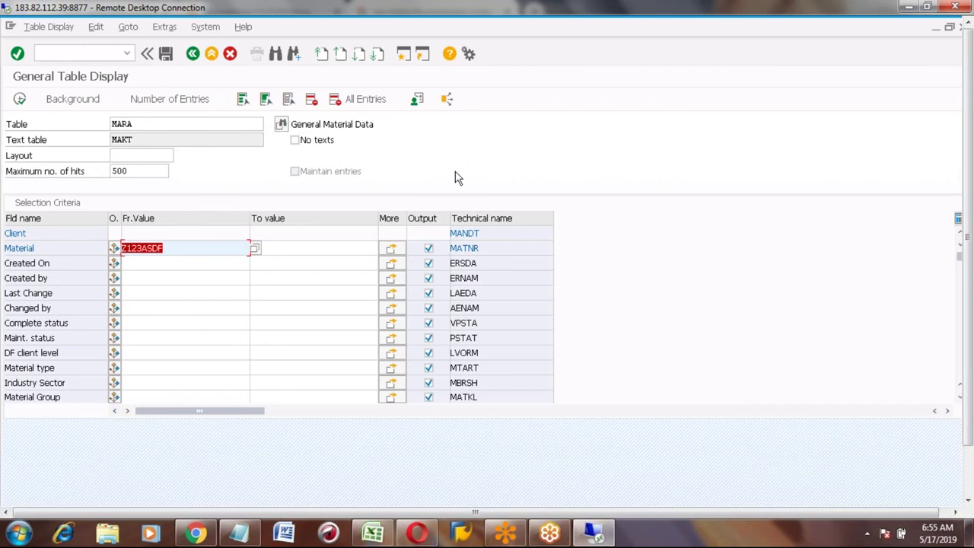
pyautogui.click(143, 123)
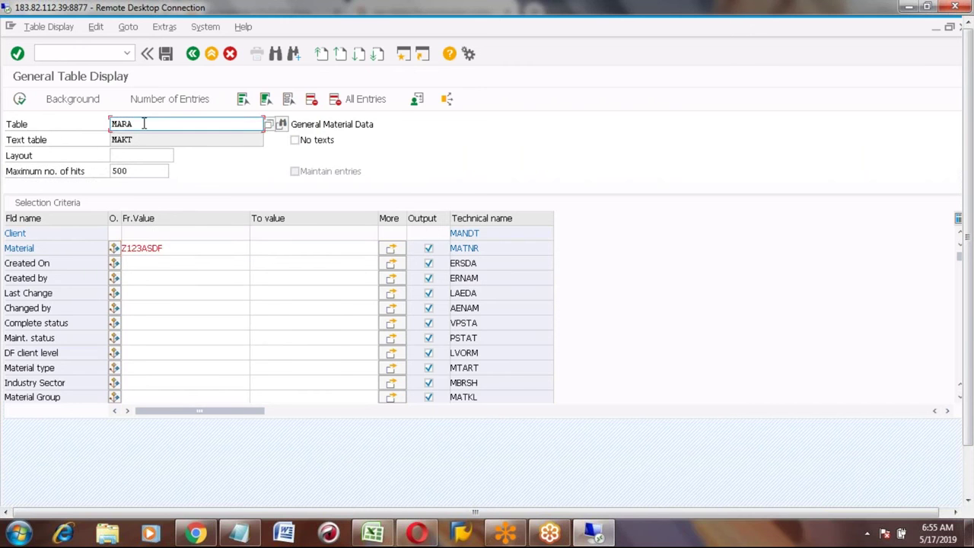
pyautogui.click(193, 55)
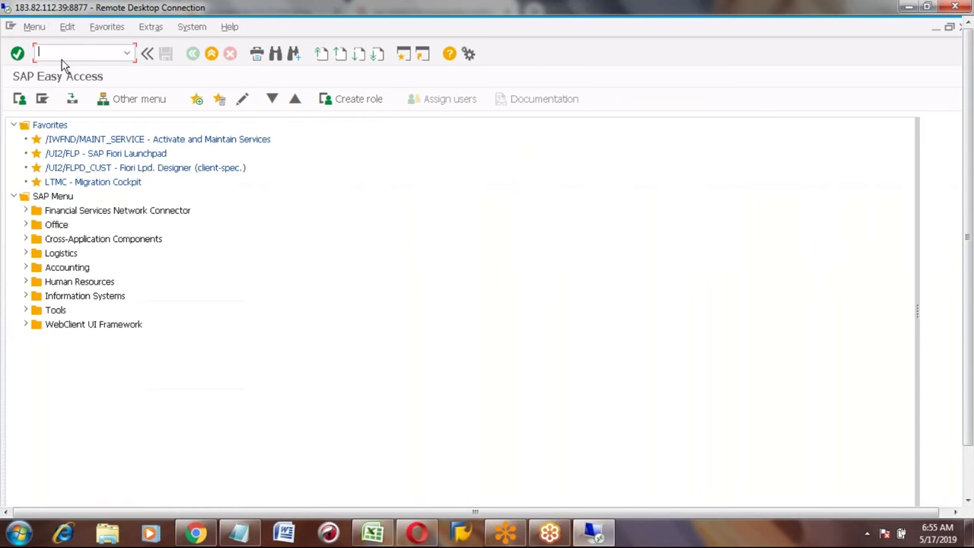
pyautogui.write('SE16N')
pyautogui.press('Return')
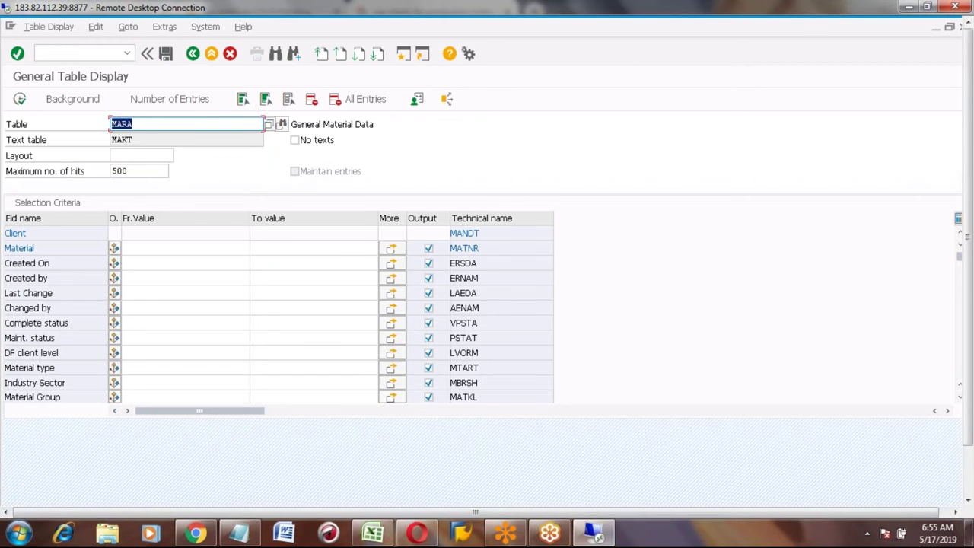
pyautogui.press('BackSpace')
pyautogui.press('Return')
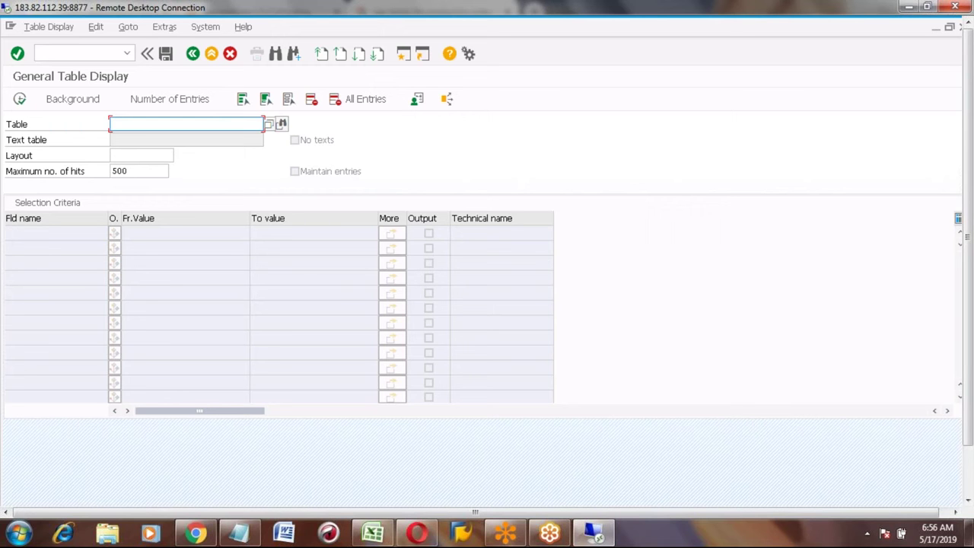
pyautogui.click(195, 533)
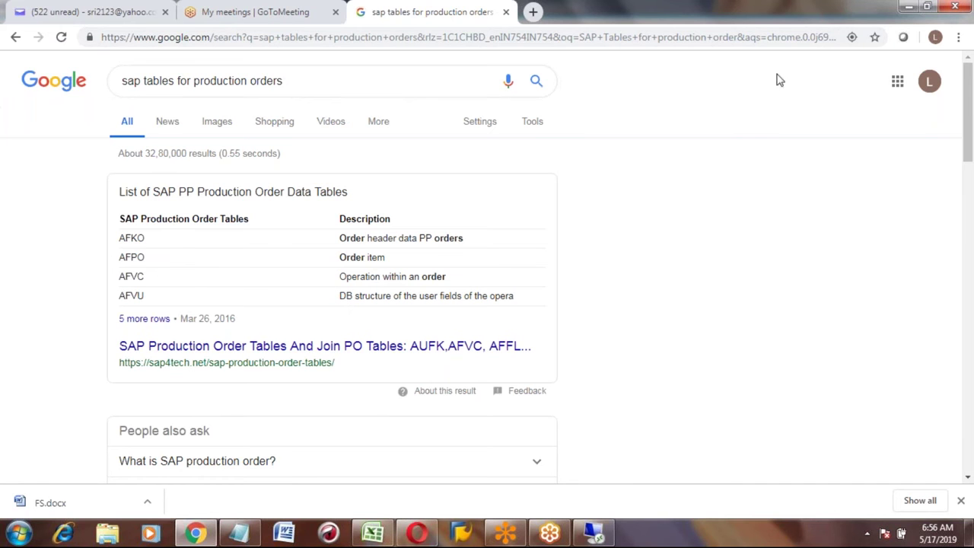
pyautogui.click(908, 8)
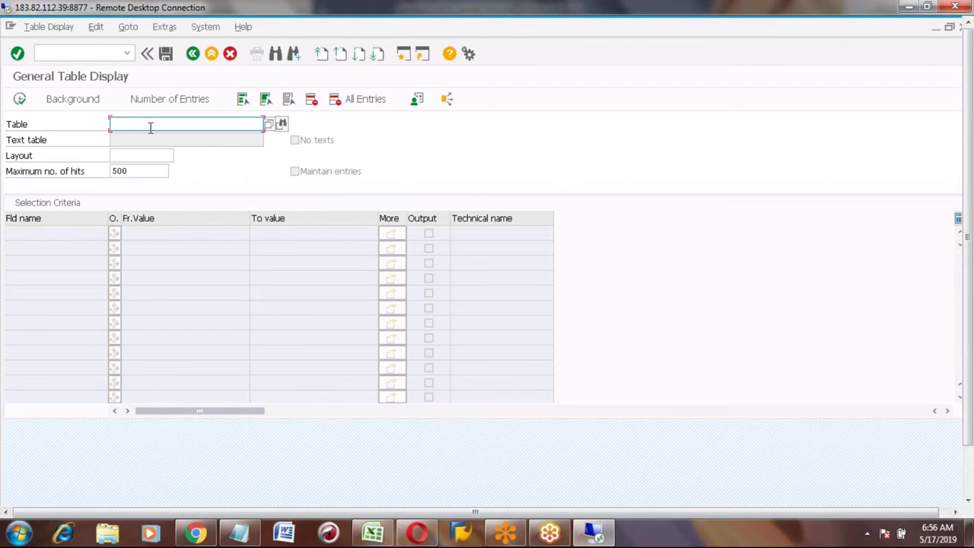
pyautogui.click(149, 124)
# Step: Load the AFPO order item table in SE16N's Table field
pyautogui.write('AFK')
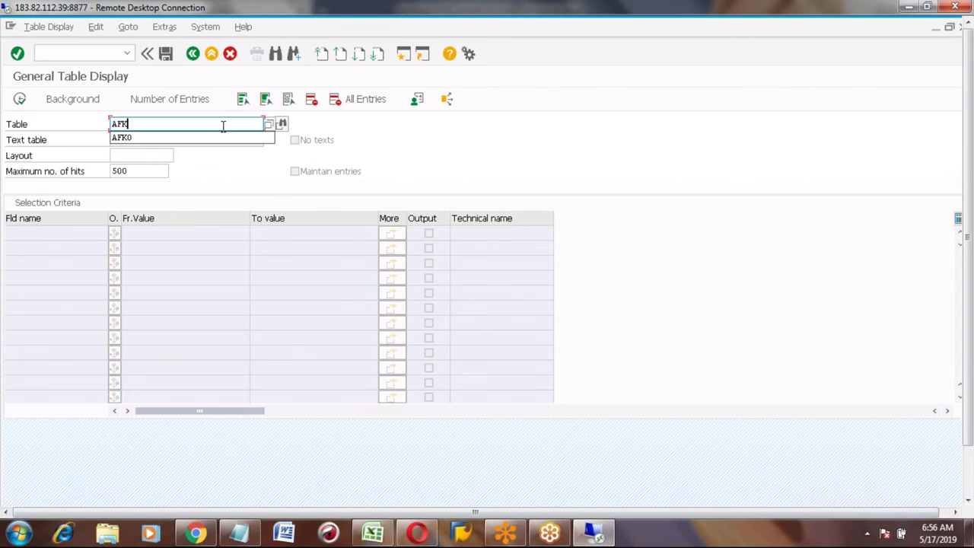
pyautogui.press('BackSpace')
pyautogui.write('PO')
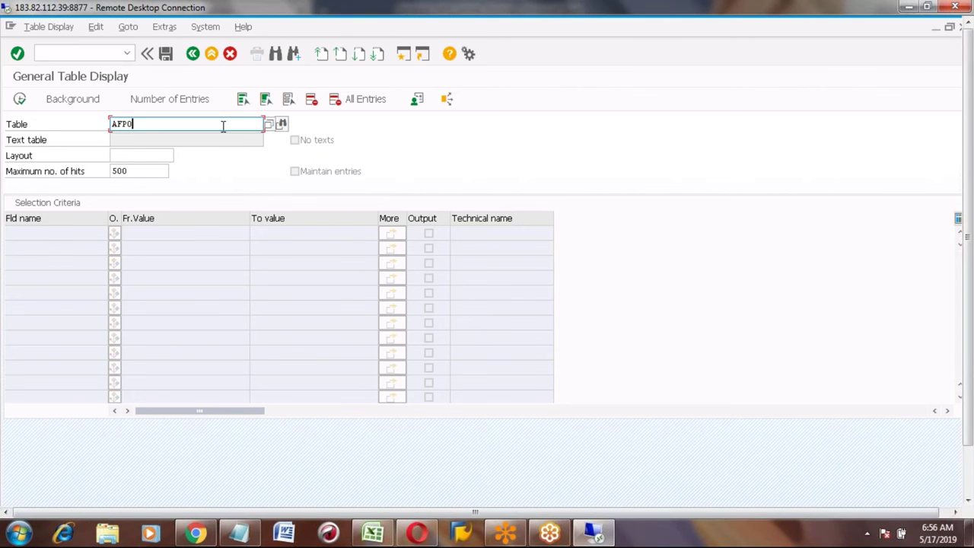
pyautogui.press('Return')
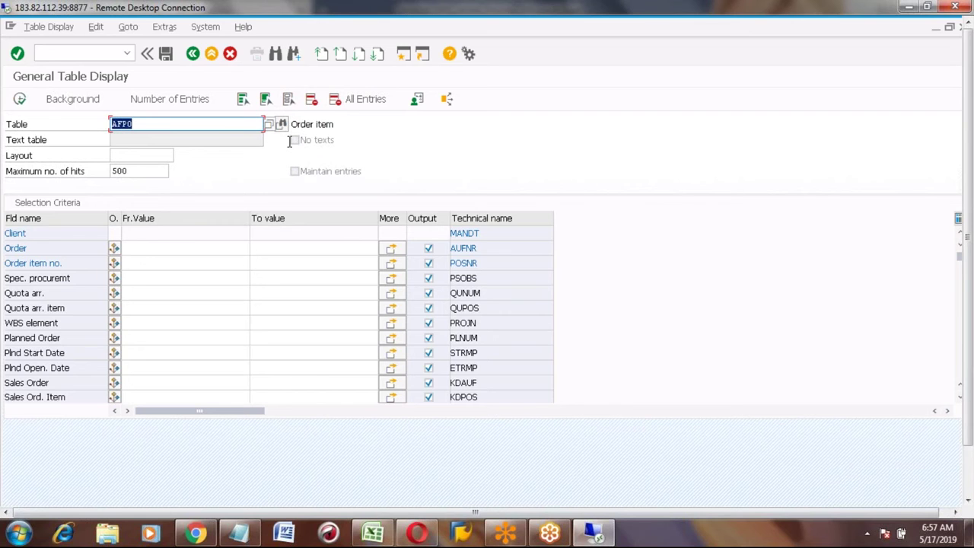
pyautogui.click(54, 264)
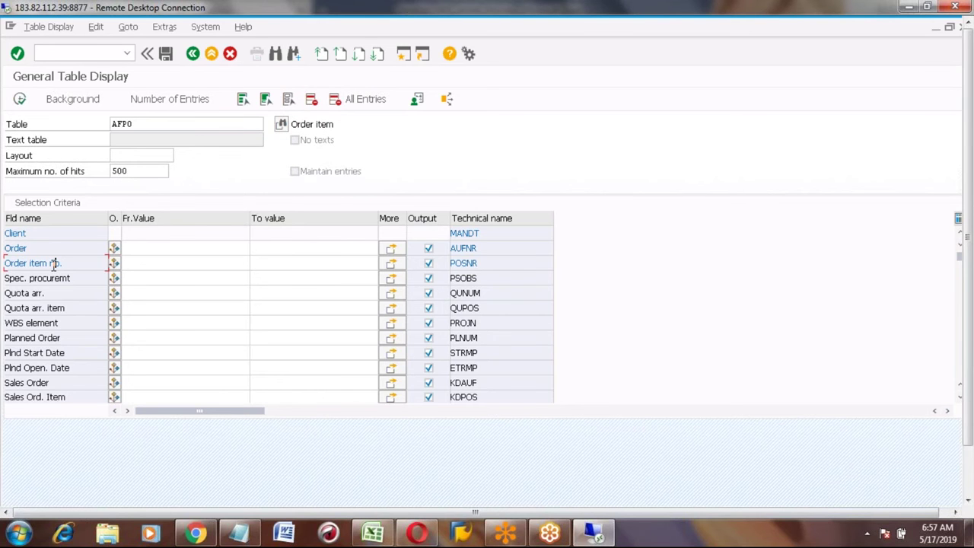
# Step: In the Excel notes, select the empty field cell beside the Plant row
pyautogui.hotkey('alt', 'Tab')
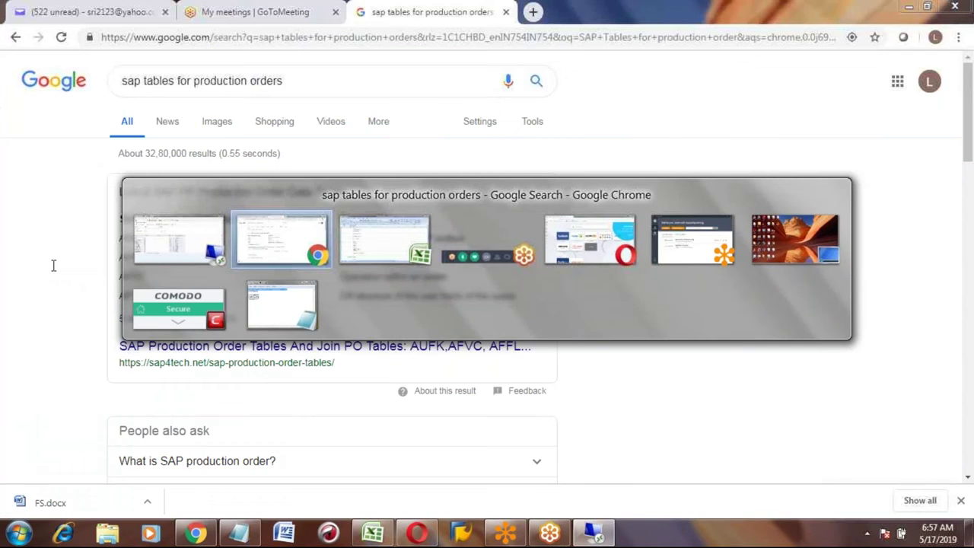
pyautogui.hotkey('alt', 'Tab')
pyautogui.press('Up')
pyautogui.press('Up')
pyautogui.press('Down')
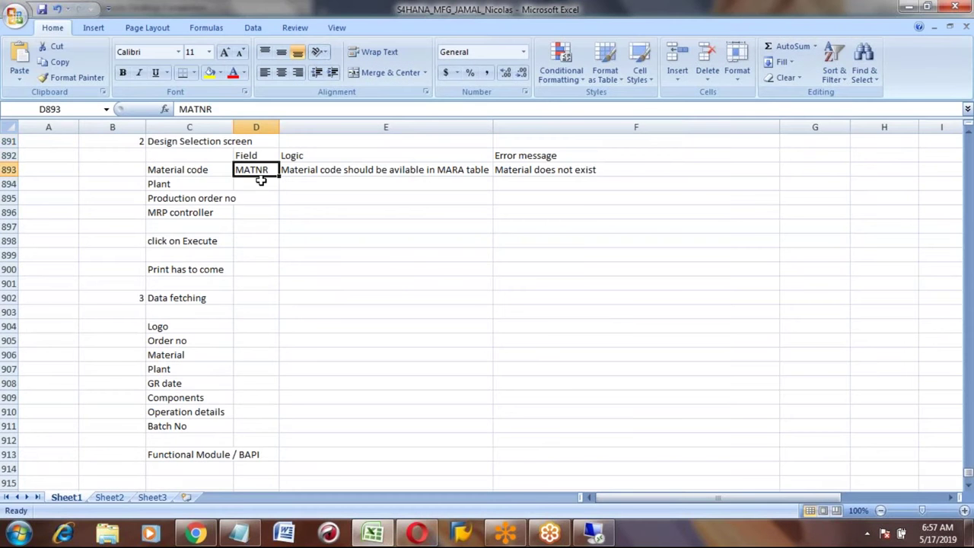
pyautogui.press('Down')
pyautogui.press('Left')
pyautogui.click(261, 180)
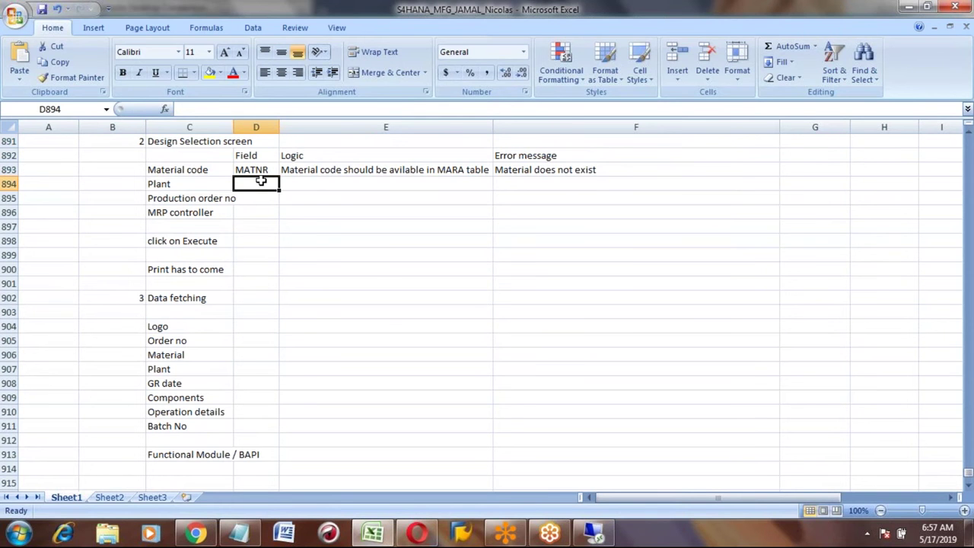
# Step: Scroll AFPO's selection fields down to Plant and select its technical name DWERK
pyautogui.hotkey('alt', 'Tab')
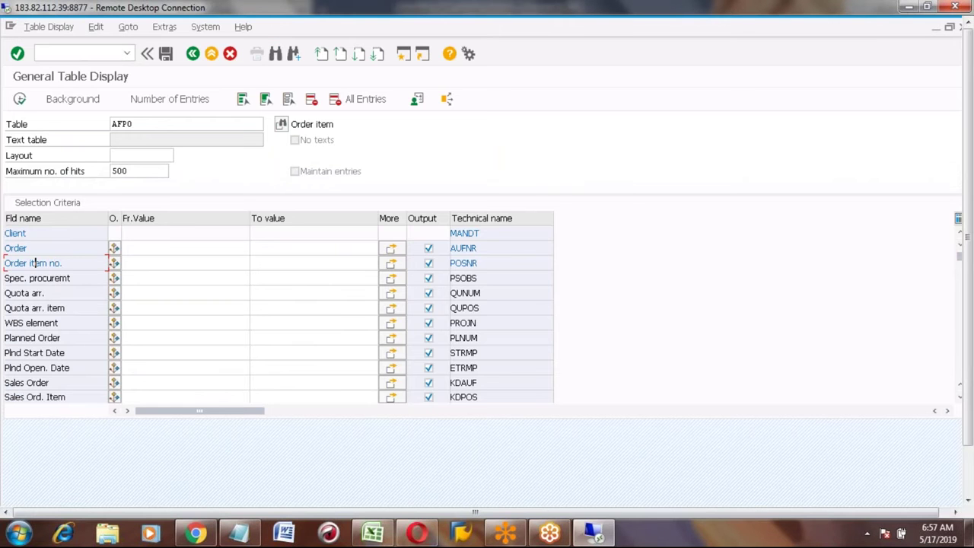
pyautogui.scroll(-4, 35, 262)
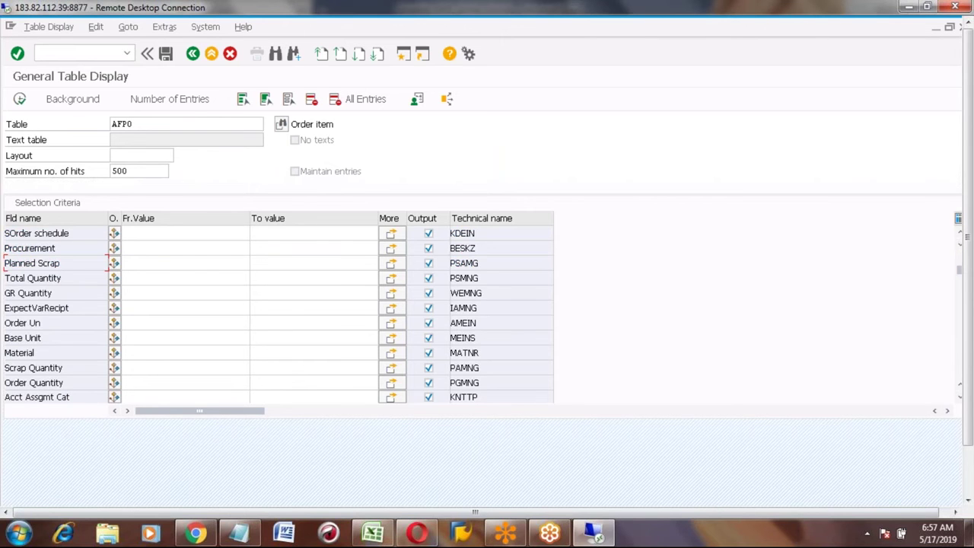
pyautogui.scroll(-4, 35, 263)
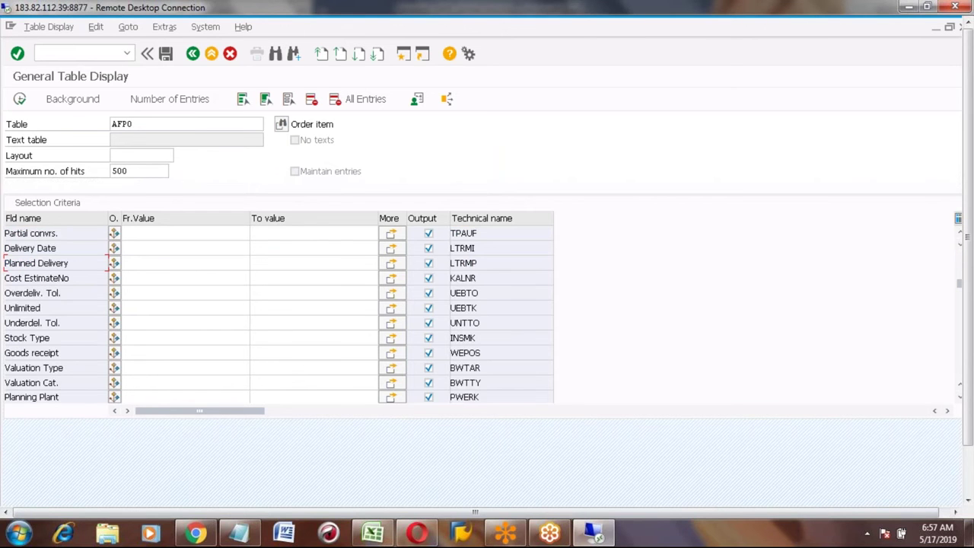
pyautogui.scroll(-4, 34, 263)
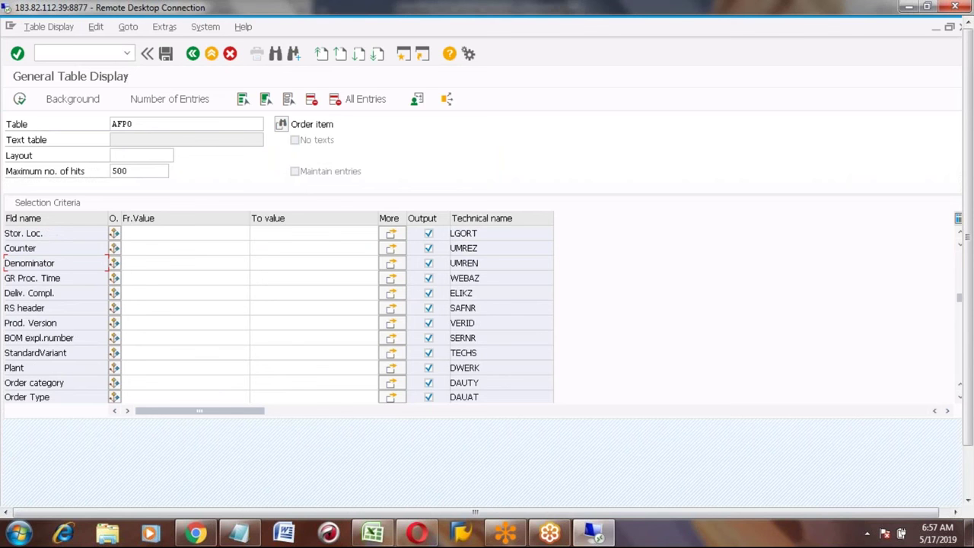
pyautogui.click(17, 368)
pyautogui.click(482, 369)
pyautogui.hotkey('shift', 'Left')
pyautogui.hotkey('shift', 'Left')
pyautogui.hotkey('shift', 'Left')
pyautogui.hotkey('shift', 'Left')
pyautogui.hotkey('shift', 'Left')
pyautogui.press('Left')
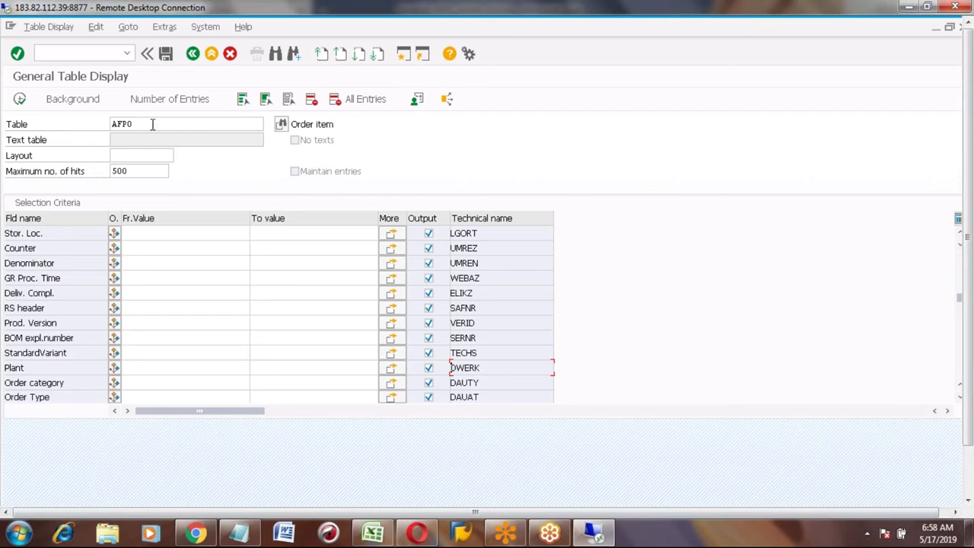
# Step: Replace AFPO with table MARA in SE16 and load its selection fields
pyautogui.click(152, 124)
pyautogui.press('BackSpace')
pyautogui.press('BackSpace')
pyautogui.press('BackSpace')
pyautogui.press('BackSpace')
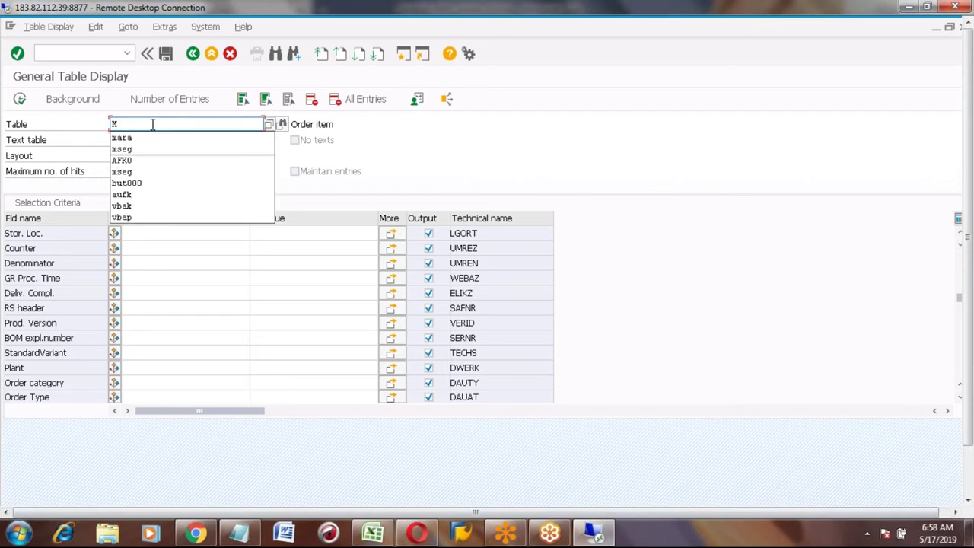
pyautogui.write('mara')
pyautogui.press('Return')
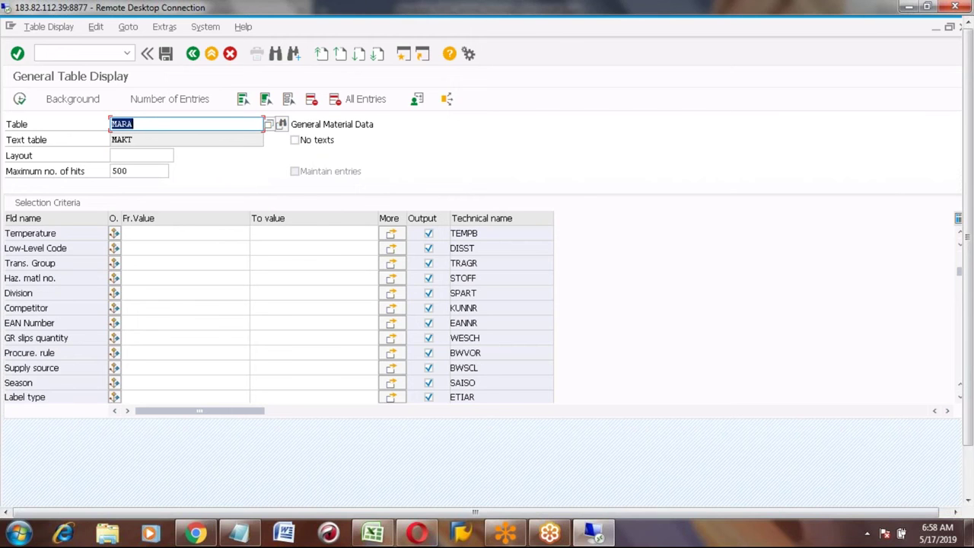
# Step: Search MARA's selection field names for 'plant' and scroll back to the top
pyautogui.click(55, 296)
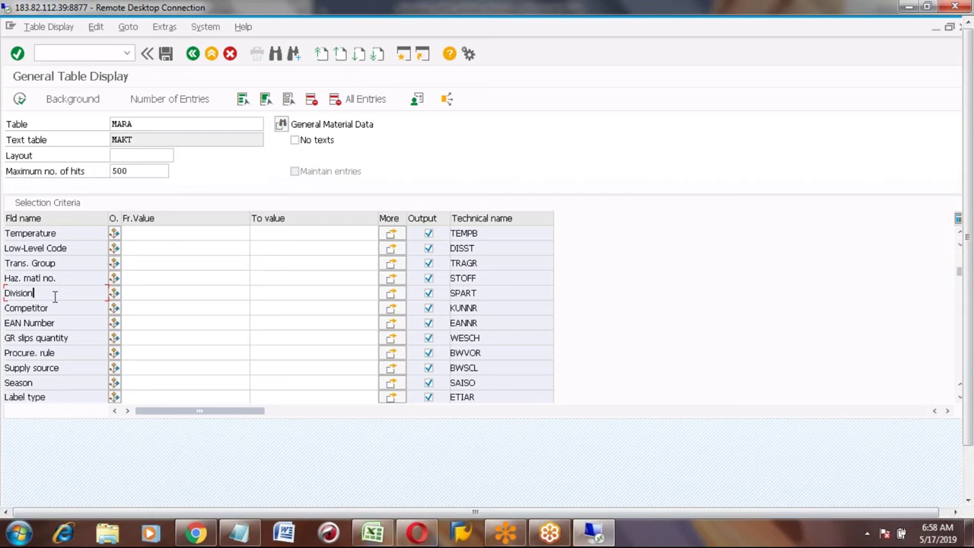
pyautogui.press('pageup')
pyautogui.press('pageup')
pyautogui.press('pageup')
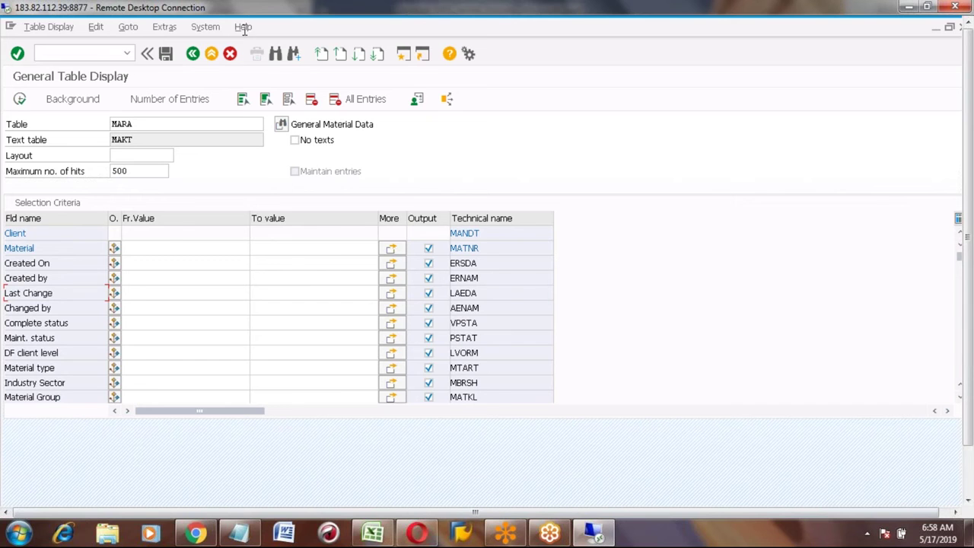
pyautogui.click(276, 57)
pyautogui.write('plant')
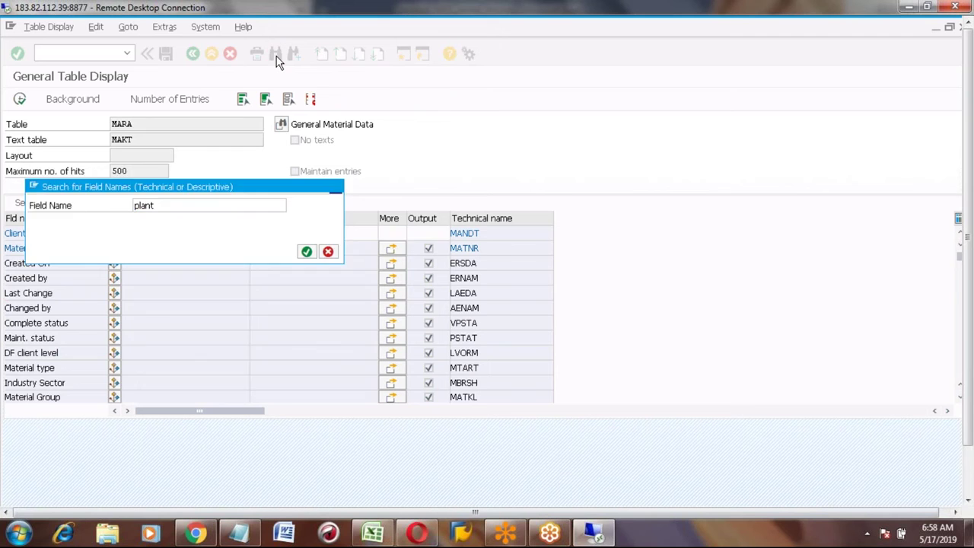
pyautogui.press('Return')
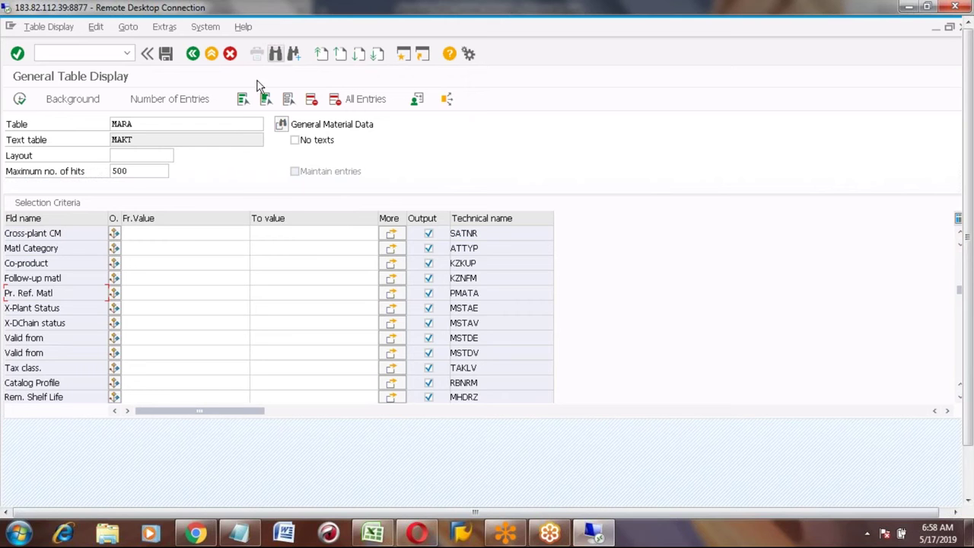
pyautogui.click(295, 54)
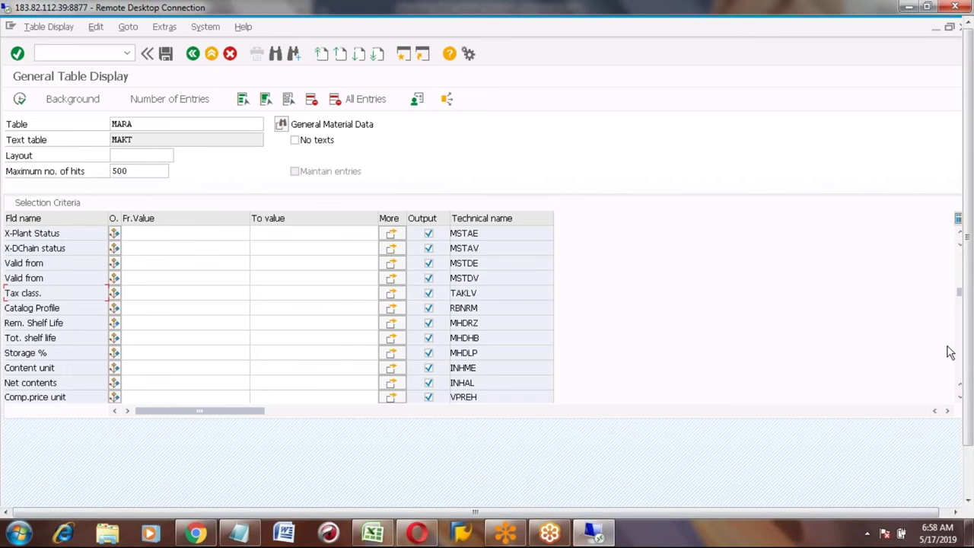
pyautogui.moveTo(959, 297); pyautogui.dragTo(959, 256)
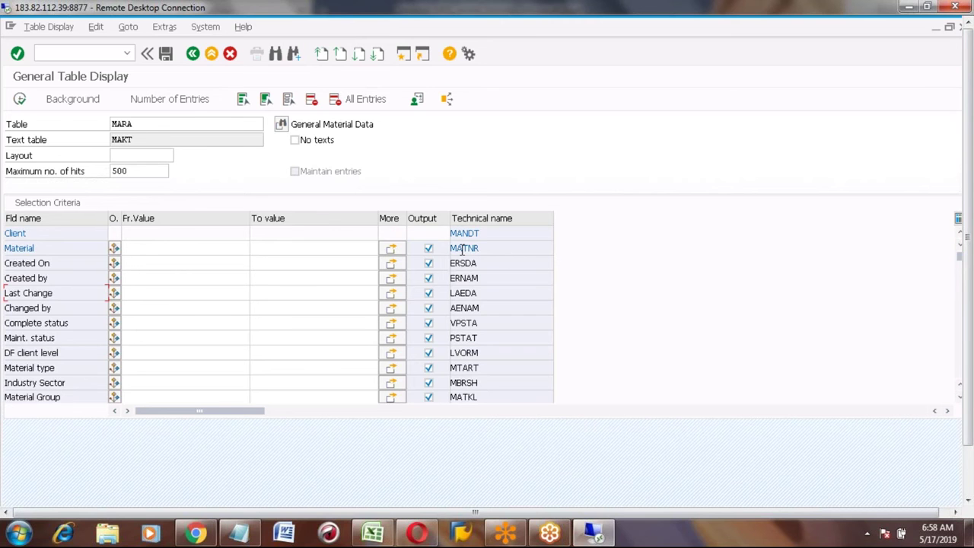
pyautogui.click(158, 129)
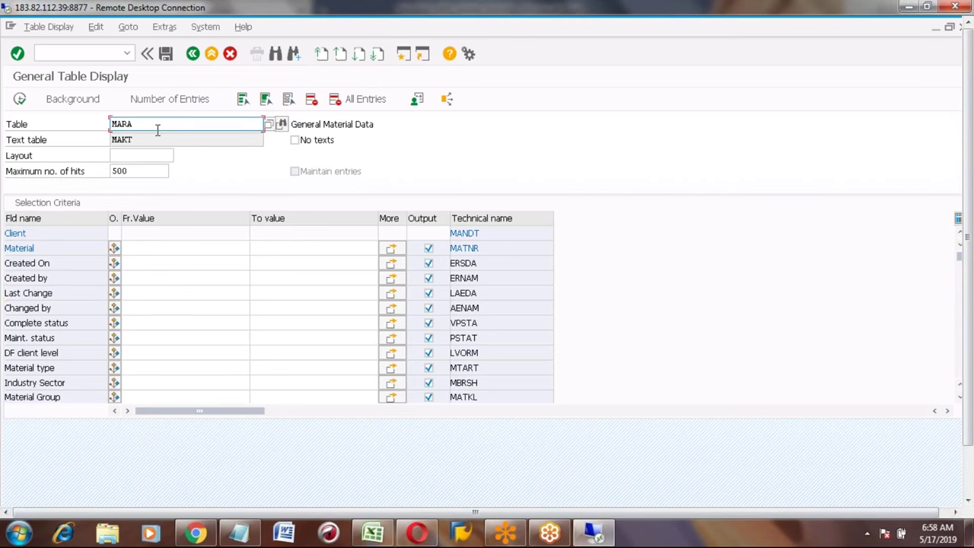
# Step: Load the AFPO order item table's selection fields in place of MARA
pyautogui.press('BackSpace')
pyautogui.press('BackSpace')
pyautogui.press('BackSpace')
pyautogui.press('BackSpace')
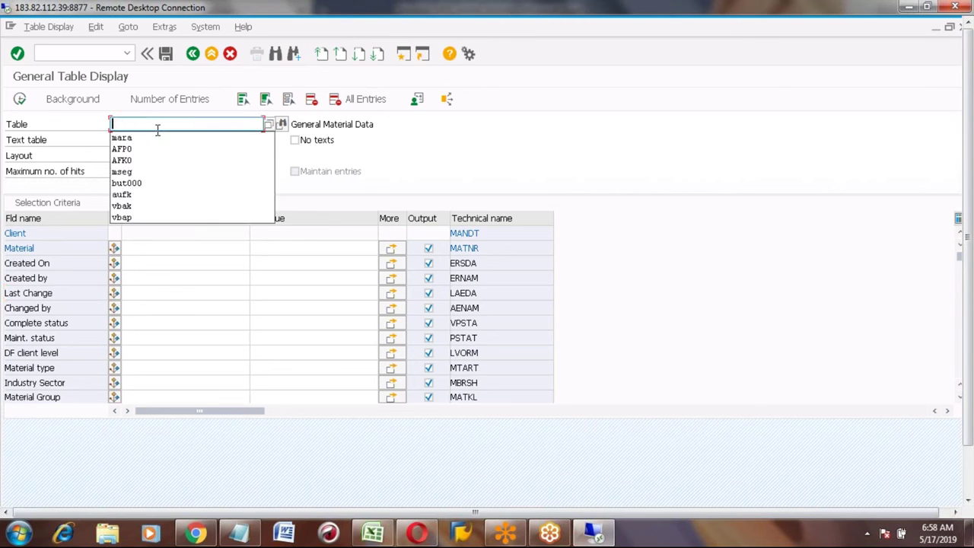
pyautogui.write('AF')
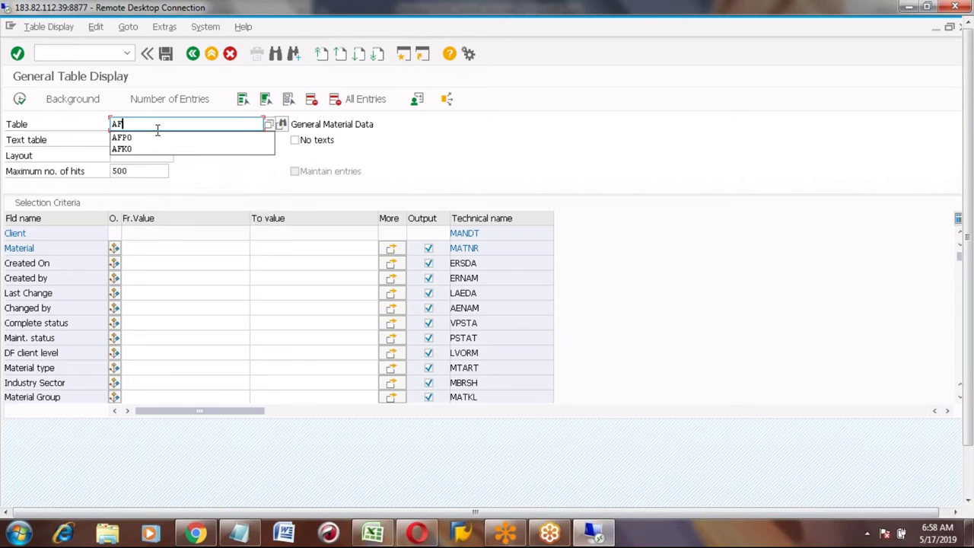
pyautogui.press('Down')
pyautogui.press('Return')
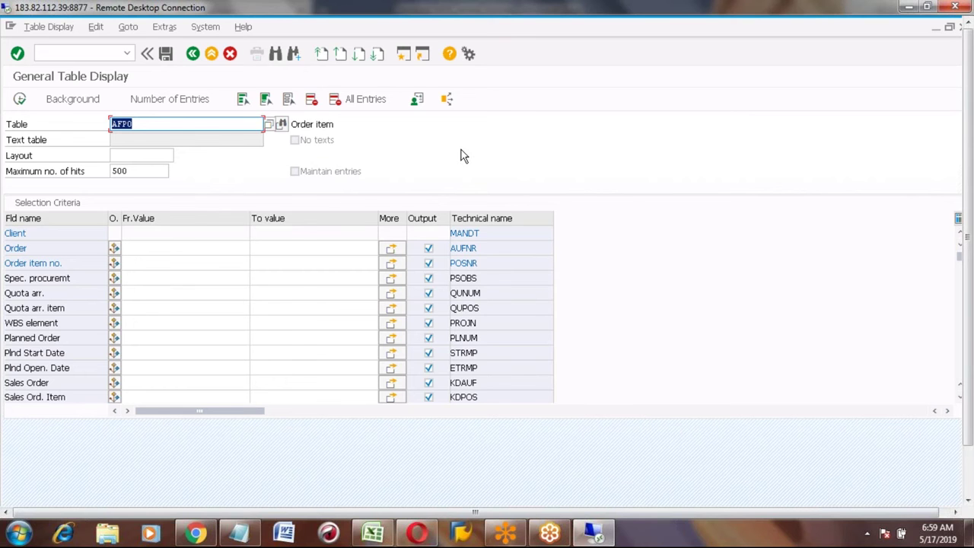
pyautogui.hotkey('alt', 'Tab')
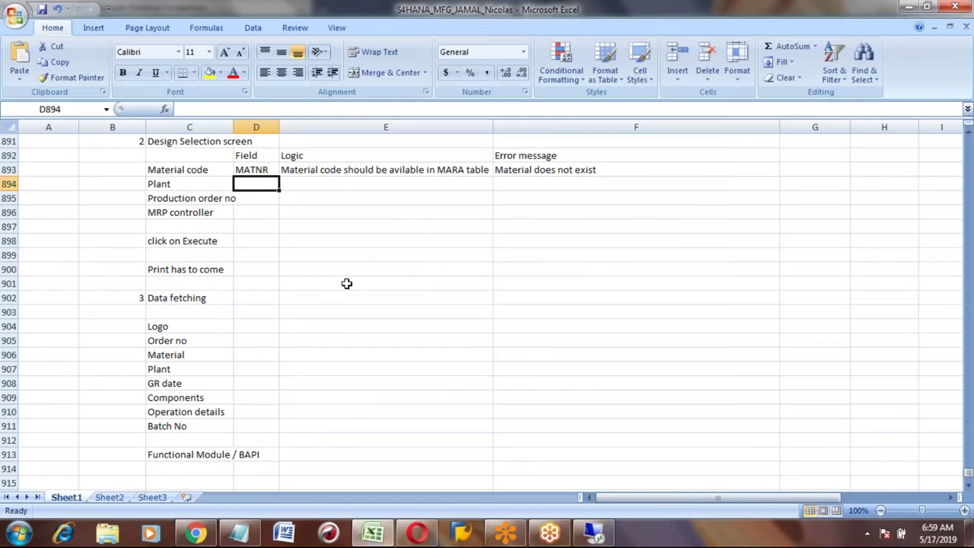
# Step: Paste DWERK as the Plant field in D894 and add logic 'Plant should be in T001W' in E894
pyautogui.write('DWERK')
pyautogui.click(189, 183)
pyautogui.click(255, 183)
pyautogui.click(386, 183)
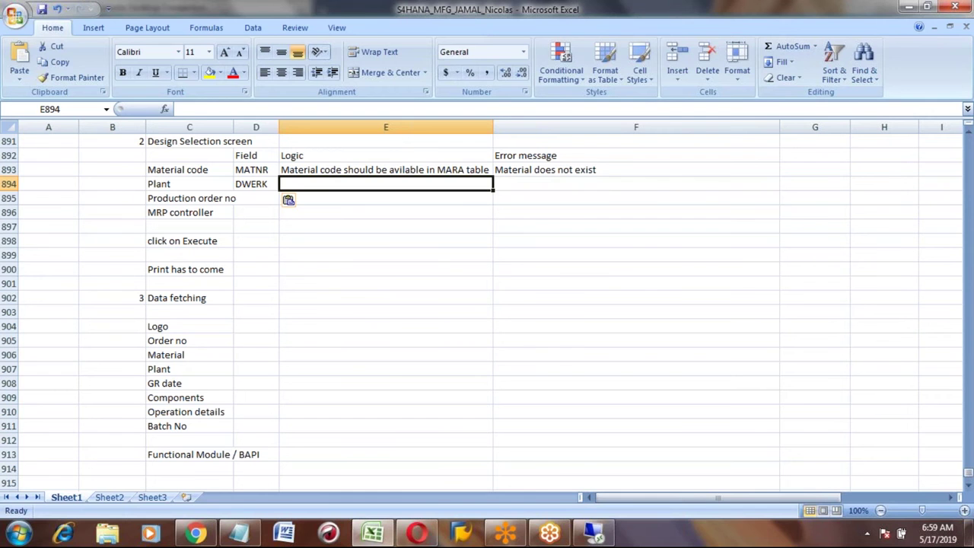
pyautogui.click(256, 183)
pyautogui.click(386, 183)
pyautogui.click(256, 183)
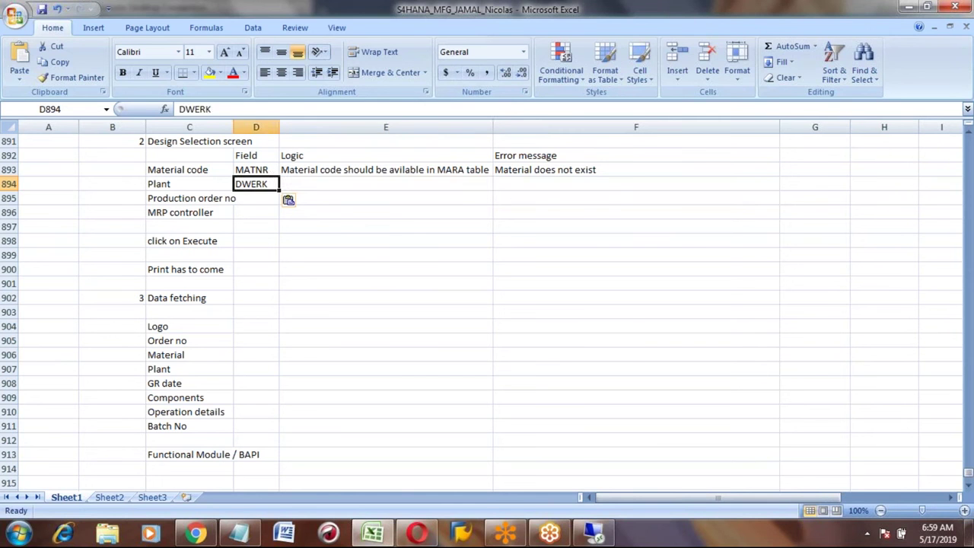
pyautogui.click(386, 183)
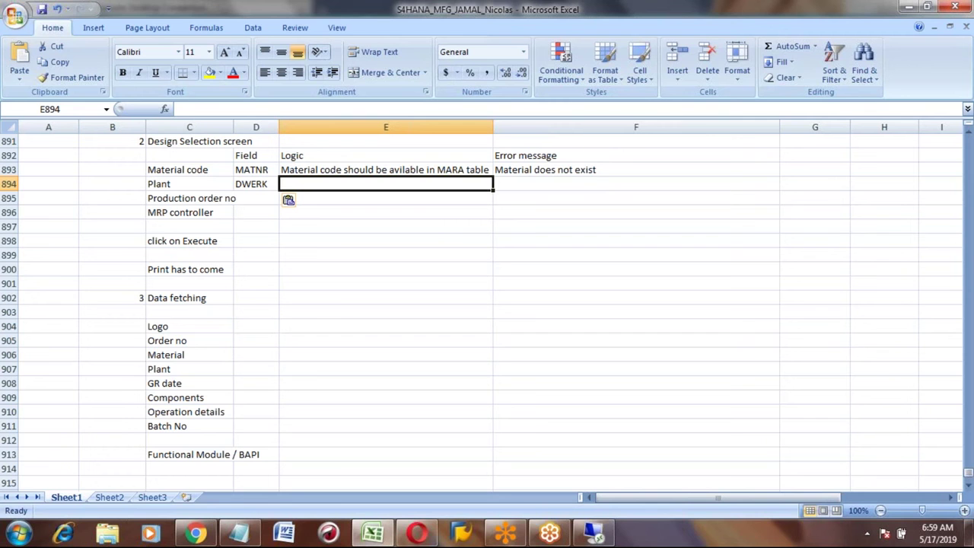
pyautogui.write('Plant s')
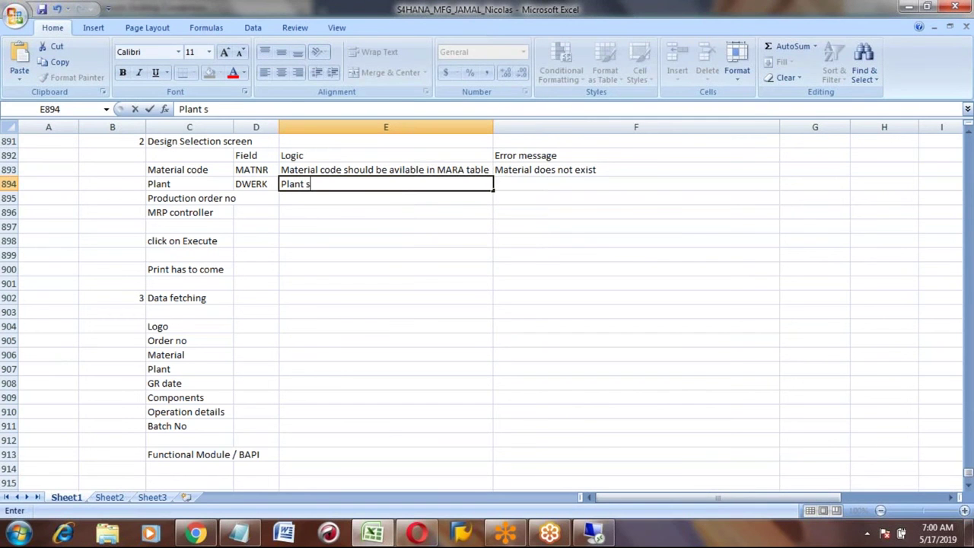
pyautogui.write('hould be in')
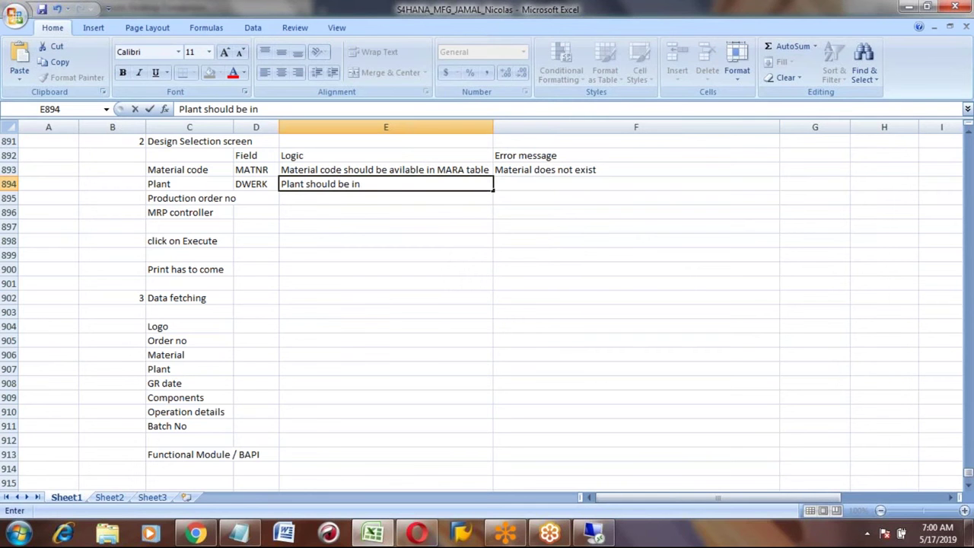
pyautogui.write(' T001W')
# Step: Change the Plant field name in D894 from DWERK to WERKS
pyautogui.click(254, 184)
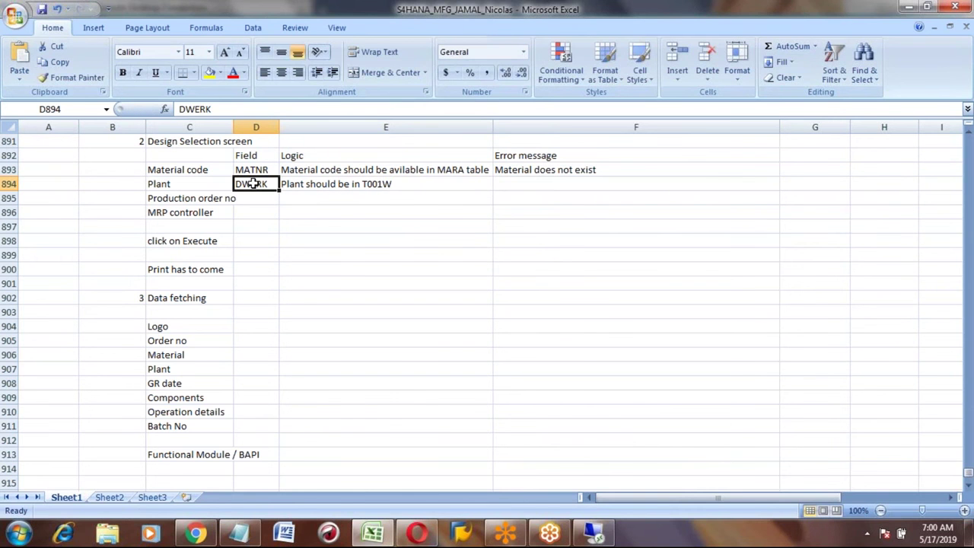
pyautogui.write('WERKS')
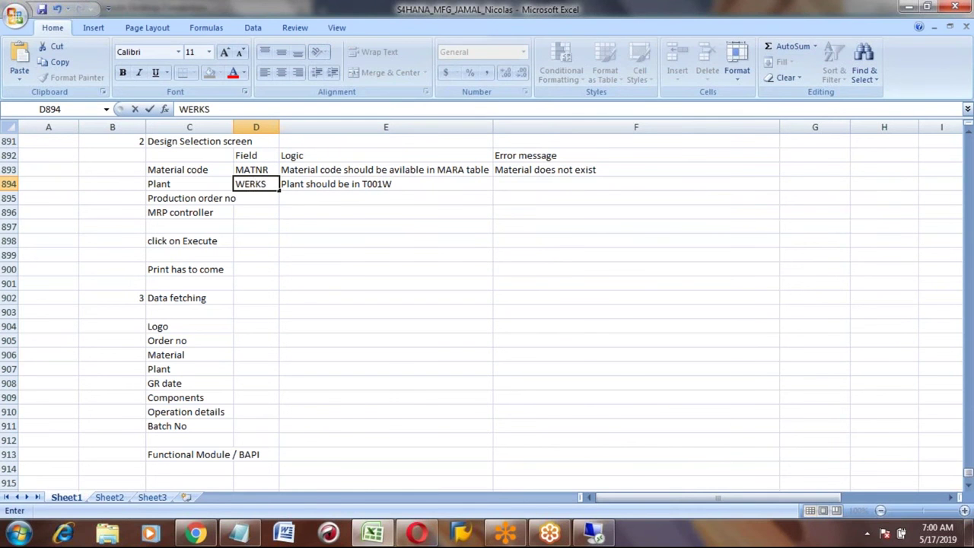
pyautogui.hotkey('ctrl', 'Return')
pyautogui.click(189, 183)
pyautogui.click(256, 184)
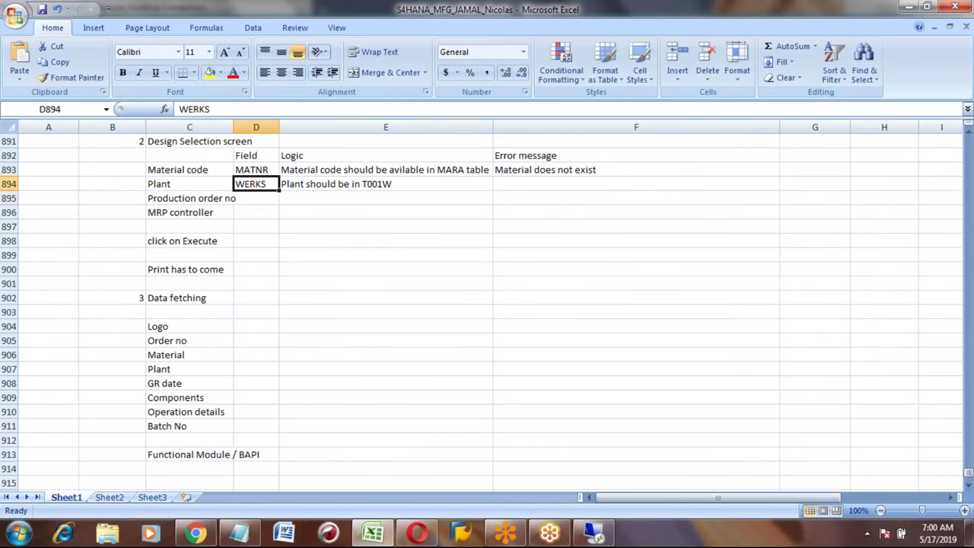
pyautogui.click(385, 184)
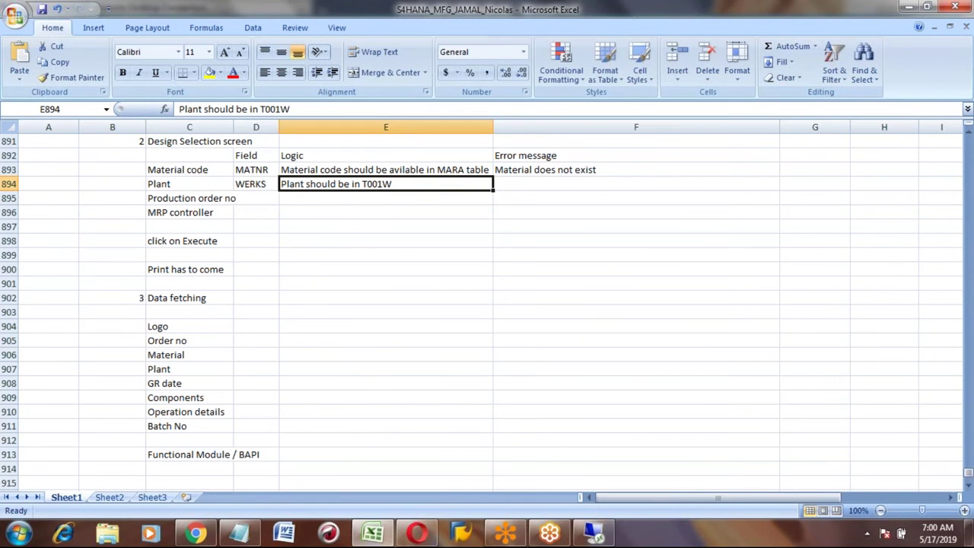
# Step: Load the Plants/Branches table T001W in the General Table Display
pyautogui.hotkey('alt', 'Tab')
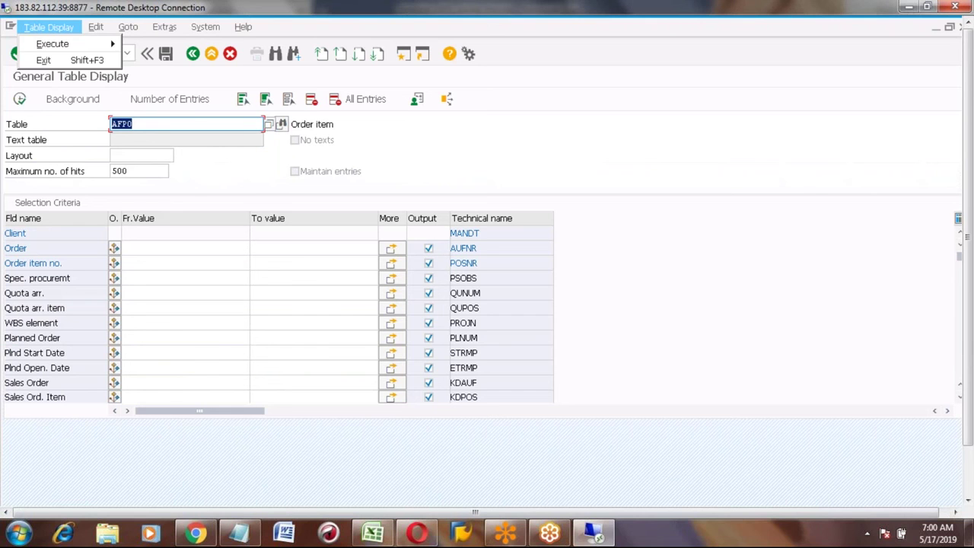
pyautogui.click(166, 125)
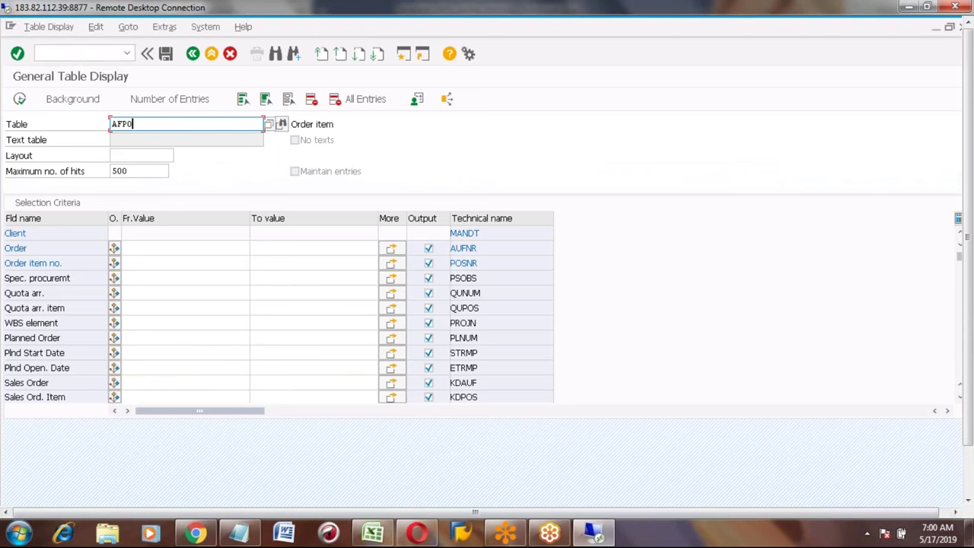
pyautogui.press('BackSpace')
pyautogui.press('BackSpace')
pyautogui.press('BackSpace')
pyautogui.press('BackSpace')
pyautogui.write('t001w')
pyautogui.press('Return')
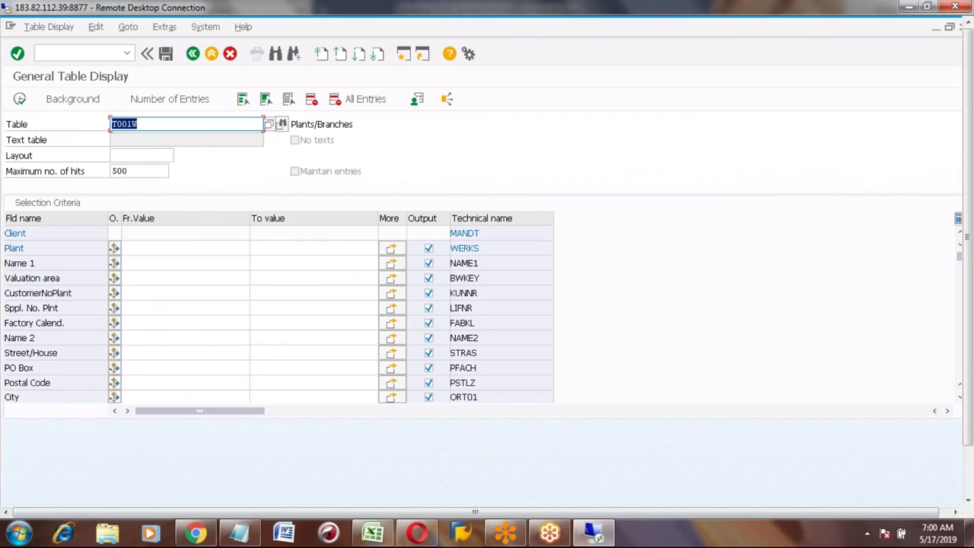
# Step: Display the T001W entry for plant 7777, then return to the selection screen
pyautogui.click(151, 249)
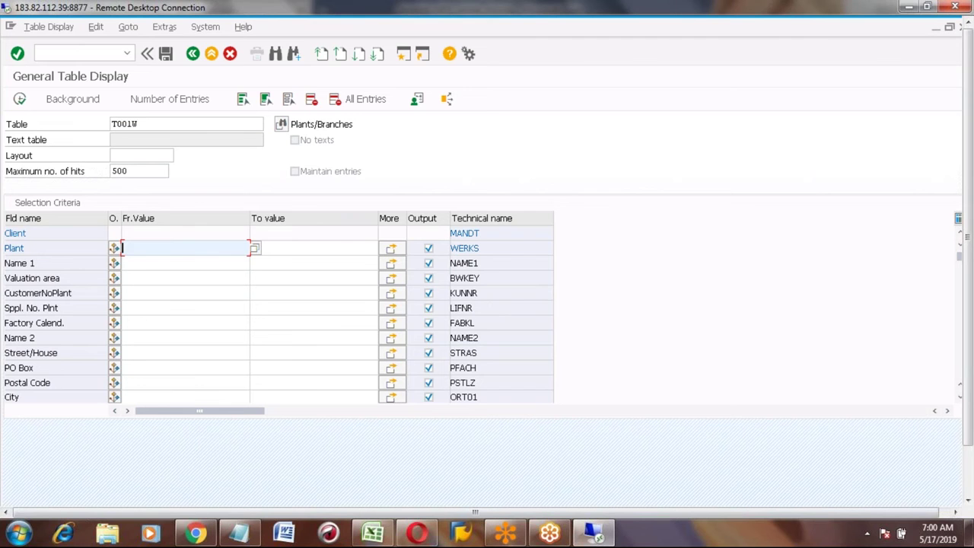
pyautogui.write('7777')
pyautogui.press('Return')
pyautogui.press('F8')
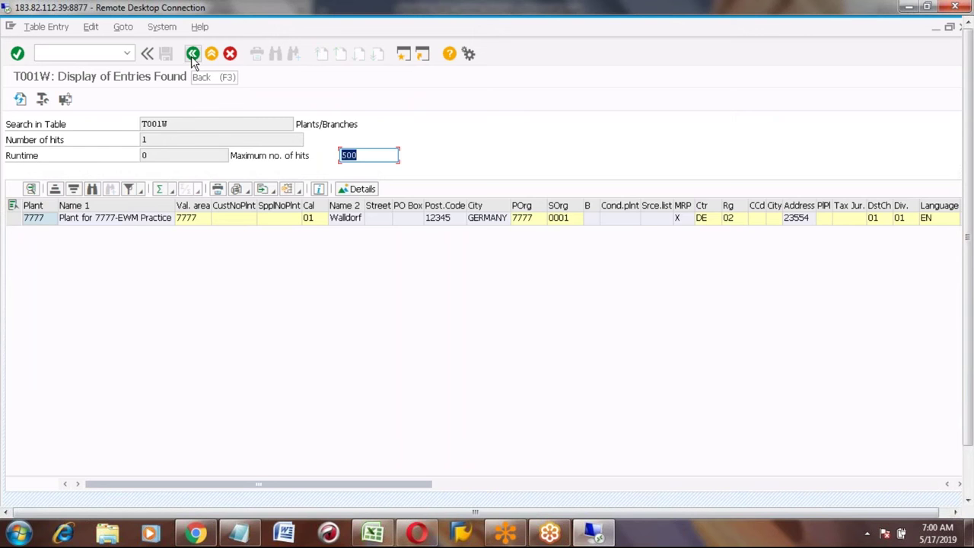
pyautogui.click(192, 54)
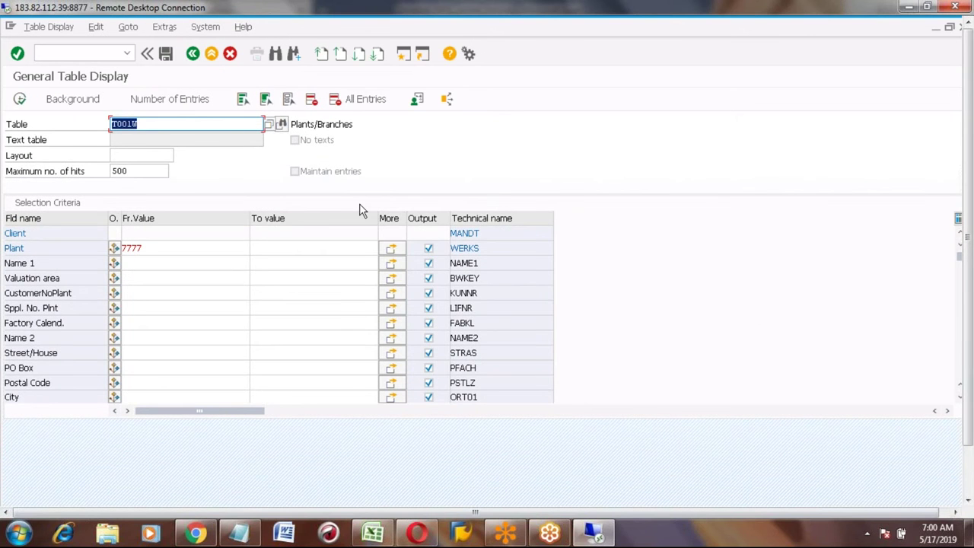
pyautogui.hotkey('alt', 'Tab')
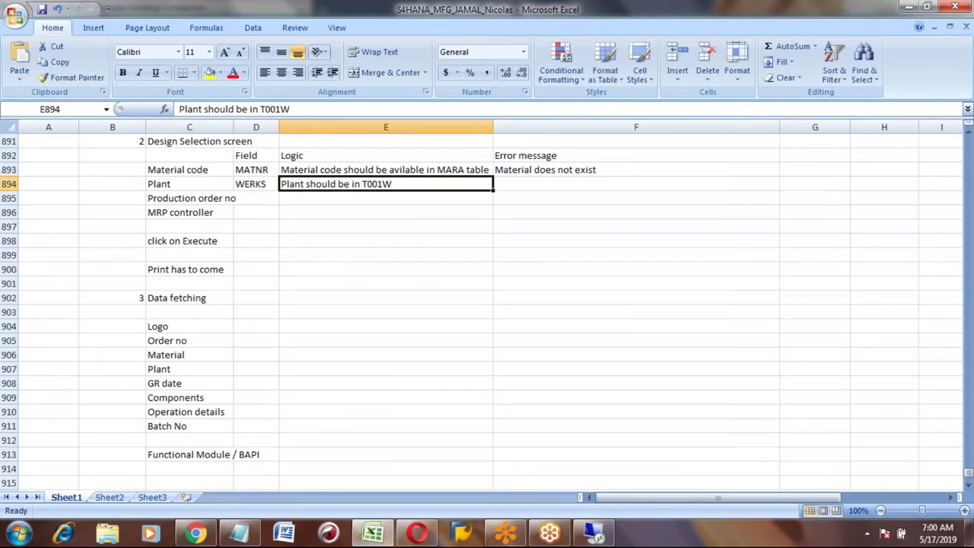
# Step: Enter the error message 'Plant does not exist' in F894 for the Plant row
pyautogui.hotkey('alt', 'Tab')
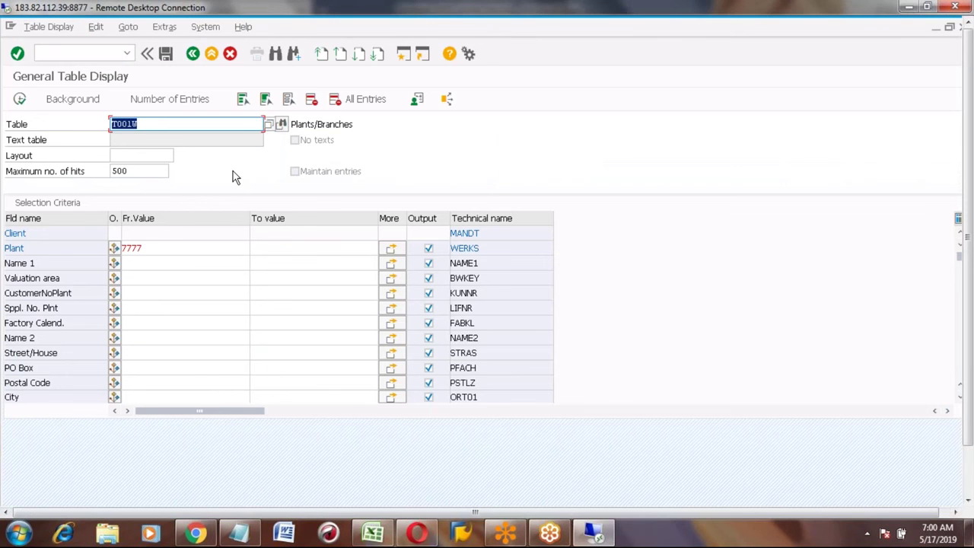
pyautogui.click(158, 120)
pyautogui.hotkey('alt', 'Tab')
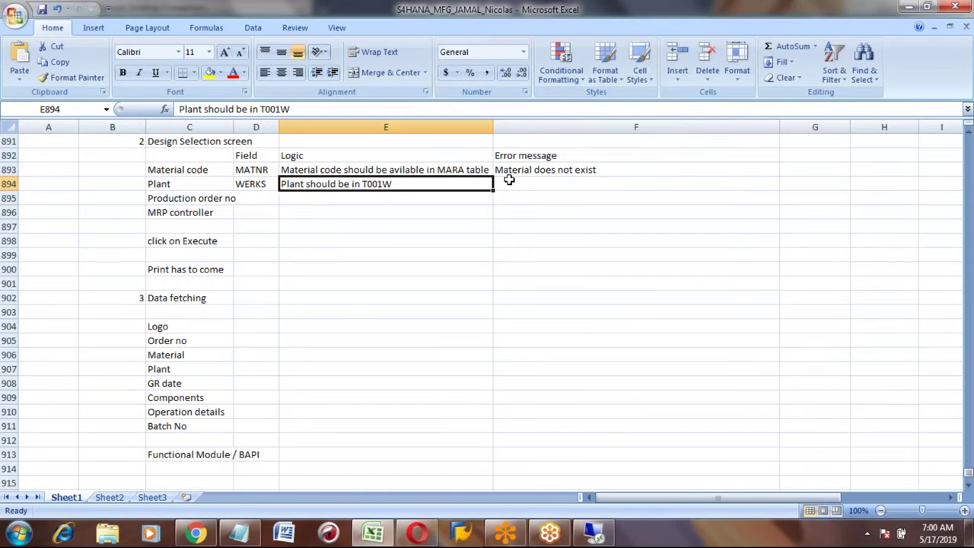
pyautogui.click(509, 179)
pyautogui.write('Plane')
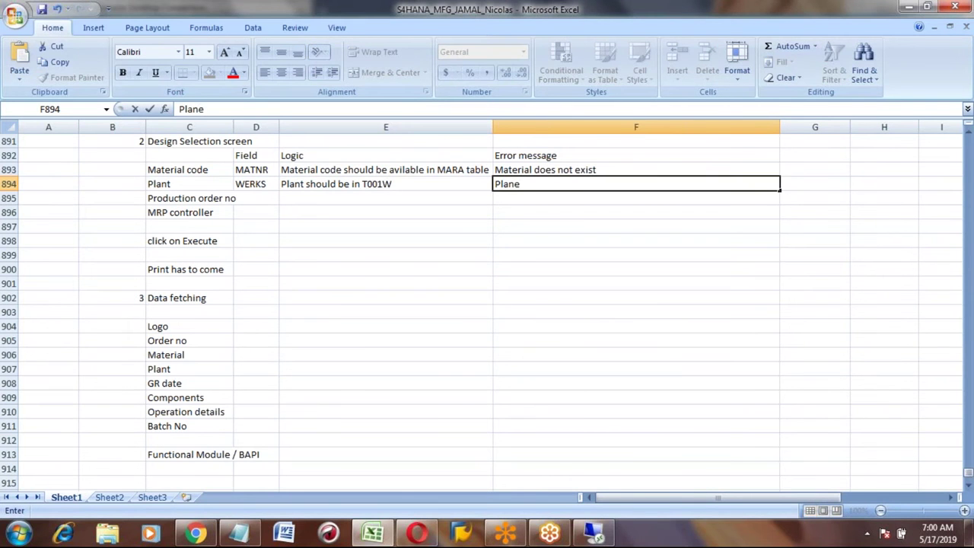
pyautogui.press('BackSpace')
pyautogui.write('t does not ')
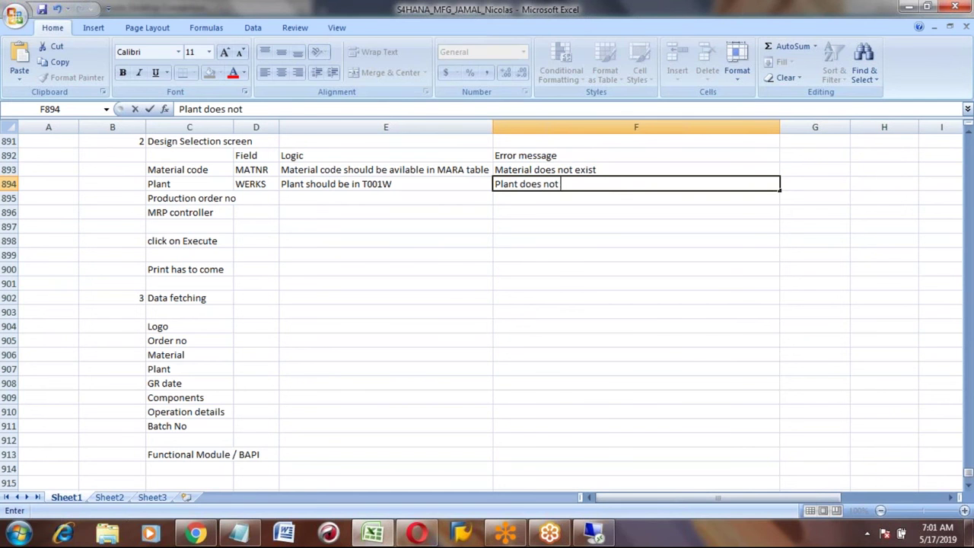
pyautogui.write('exist')
pyautogui.press('Return')
pyautogui.press('Return')
# Step: Select the field labels in column C below the Plant label
pyautogui.press('Up')
pyautogui.press('Up')
pyautogui.press('Left')
pyautogui.press('Left')
pyautogui.press('Left')
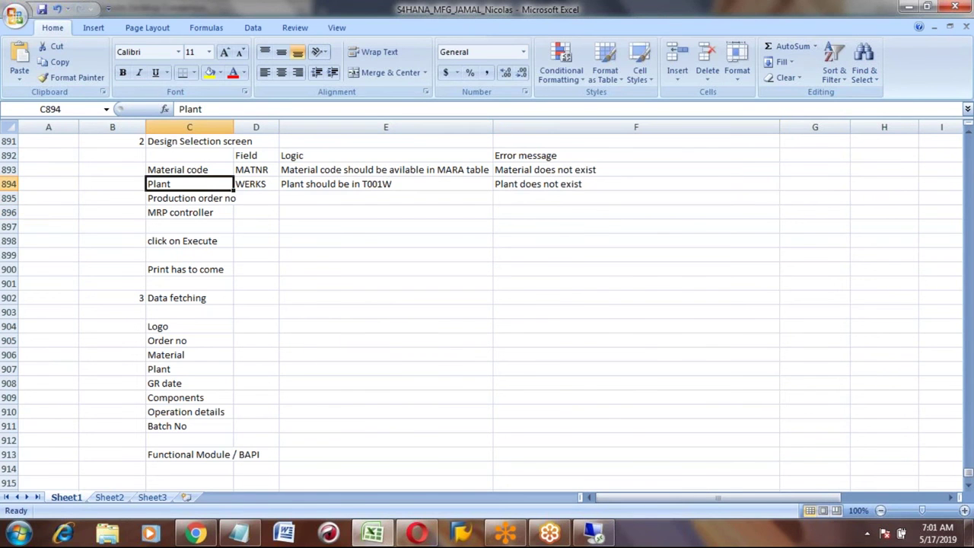
pyautogui.press('Down')
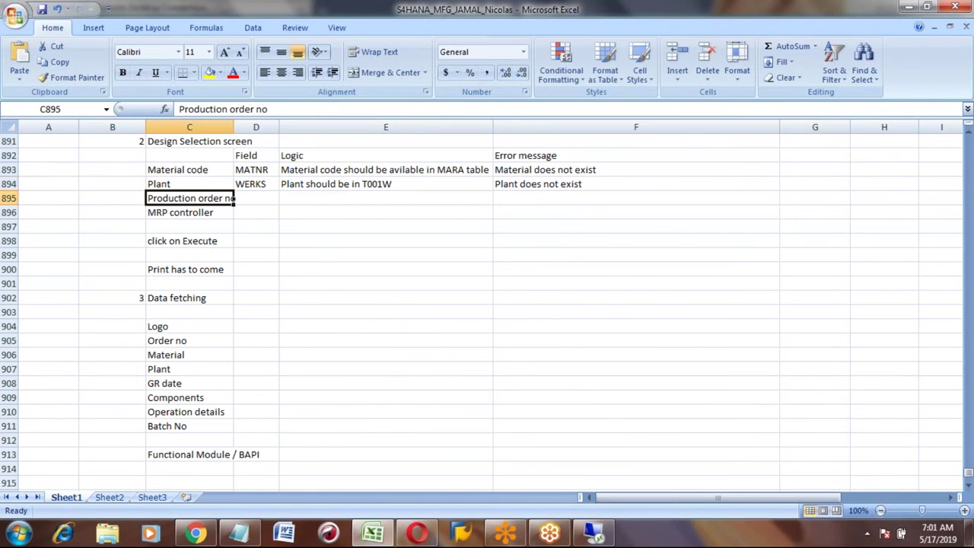
pyautogui.press('Up')
pyautogui.press('Down')
pyautogui.hotkey('shift', 'Down')
pyautogui.hotkey('shift', 'Down')
pyautogui.hotkey('shift', 'Down')
pyautogui.hotkey('shift', 'Down')
pyautogui.hotkey('shift', 'Down')
pyautogui.hotkey('shift', 'Down')
pyautogui.hotkey('shift', 'Down')
pyautogui.hotkey('shift', 'Down')
pyautogui.hotkey('shift', 'Down')
pyautogui.hotkey('shift', 'Down')
pyautogui.hotkey('shift', 'Down')
pyautogui.hotkey('shift', 'Down')
pyautogui.hotkey('shift', 'Down')
pyautogui.hotkey('shift', 'Down')
pyautogui.hotkey('shift', 'Down')
pyautogui.hotkey('shift', 'Down')
pyautogui.hotkey('shift', 'Down')
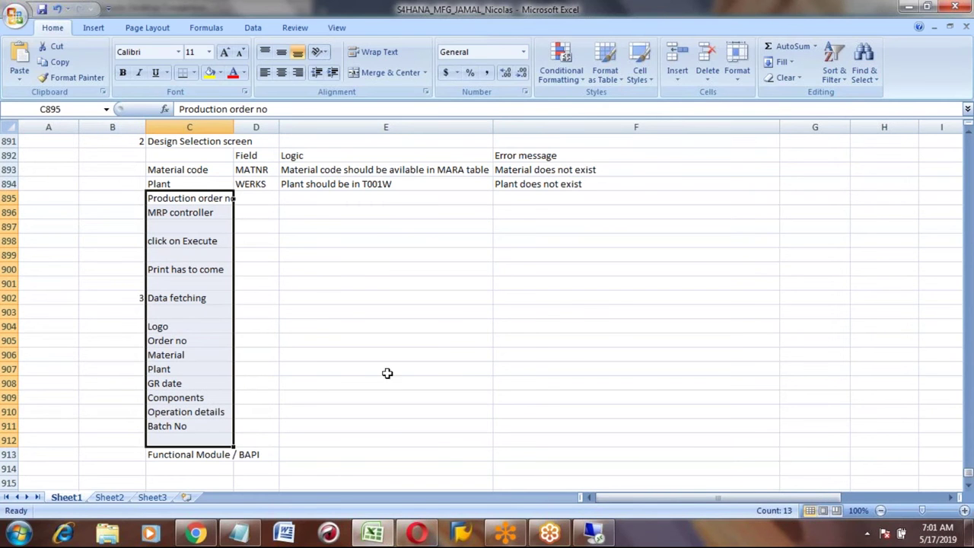
# Step: Type the heading 'Testing:' in B922 below the MARA and AFKO notes
pyautogui.click(121, 482)
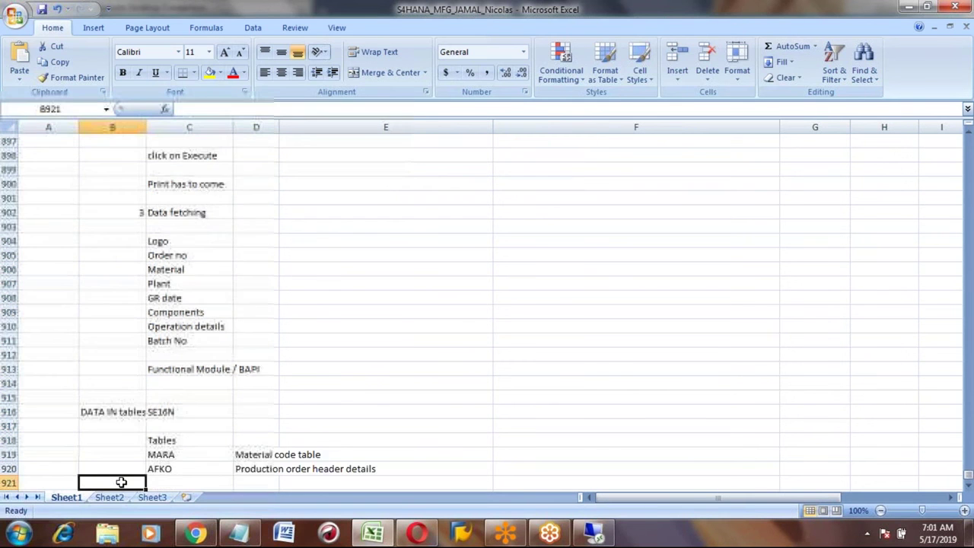
pyautogui.press('Down')
pyautogui.press('Down')
pyautogui.press('Down')
pyautogui.press('Down')
pyautogui.press('Up')
pyautogui.press('Up')
pyautogui.press('Up')
pyautogui.write('Testing:')
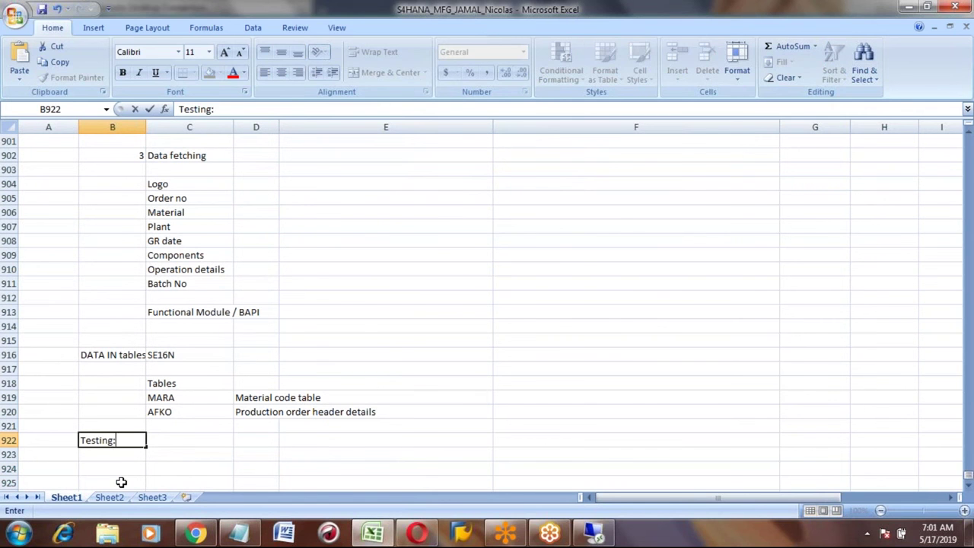
pyautogui.press('Return')
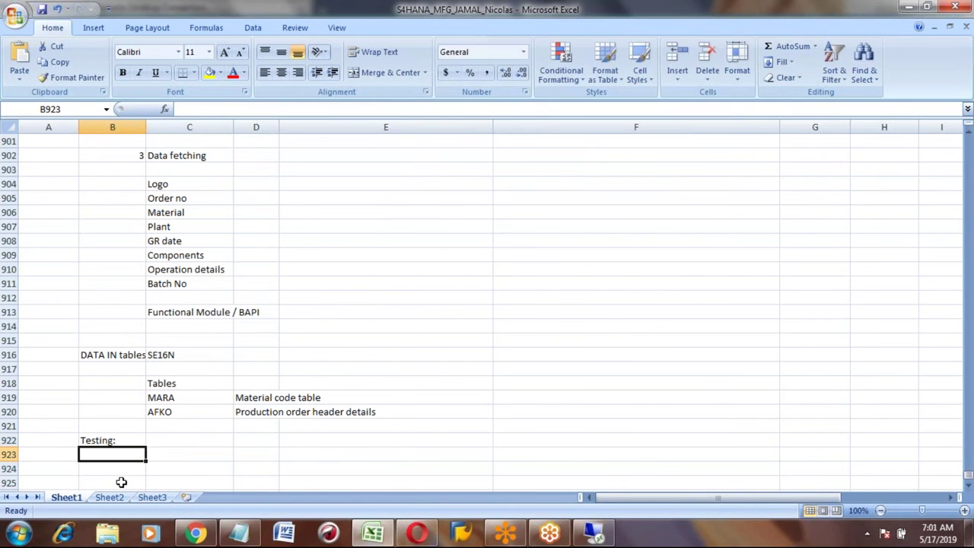
pyautogui.press('Return')
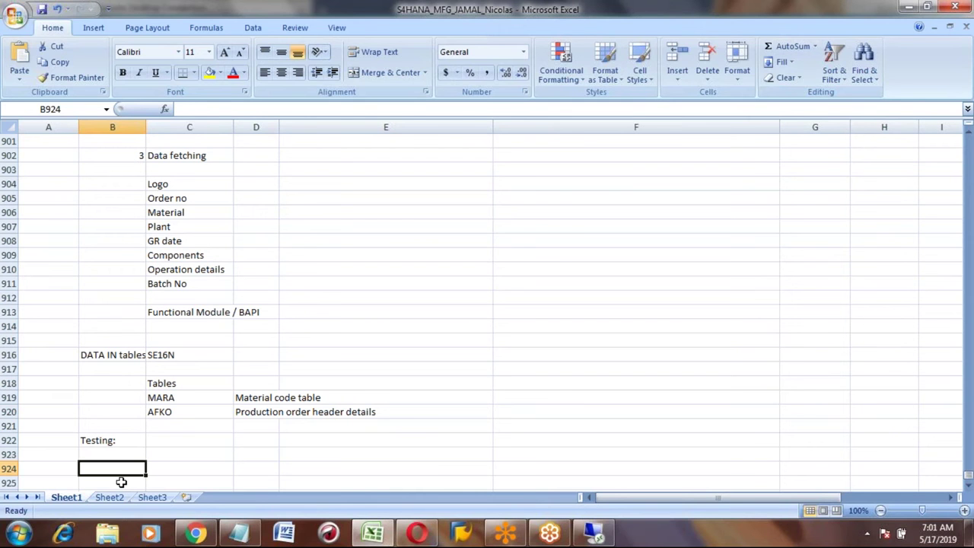
pyautogui.press('Up')
pyautogui.press('Up')
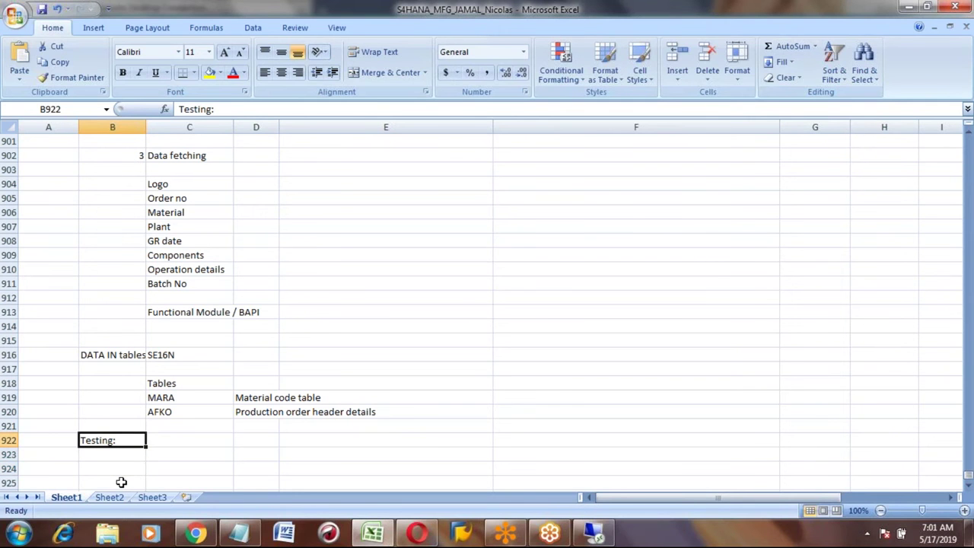
# Step: Rename the 'Testing:' heading to 'Unit Testing:'
pyautogui.click(180, 109)
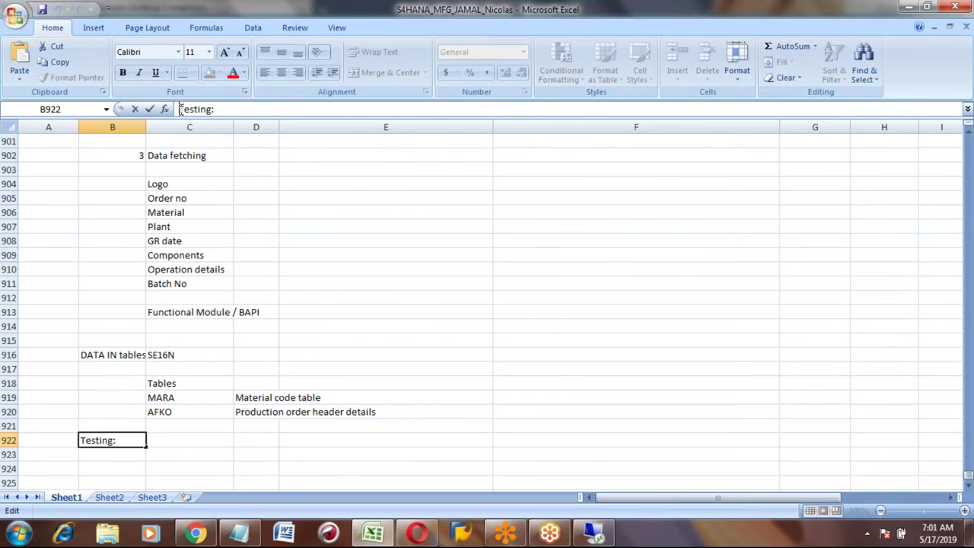
pyautogui.write('Unit')
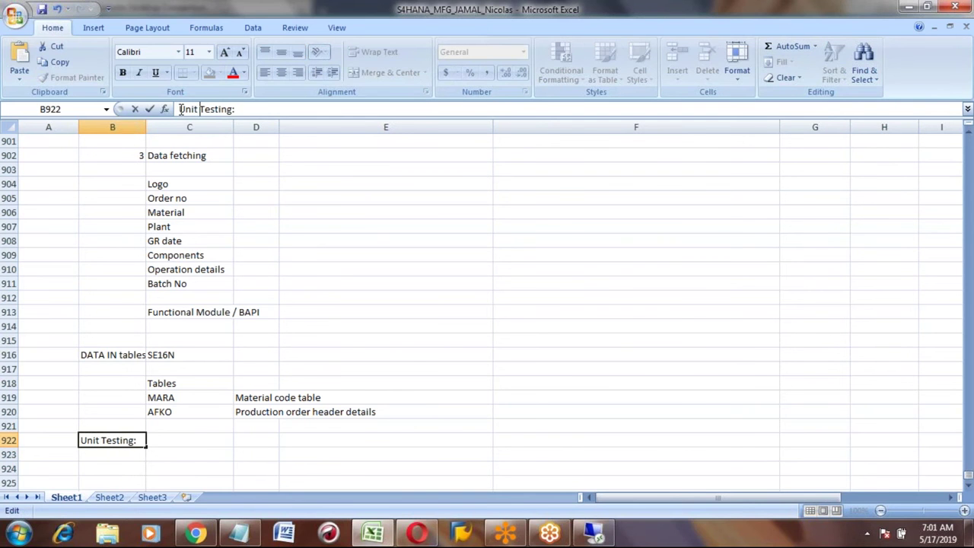
pyautogui.press('Return')
# Step: List test values Material code HONDA_CAR1 and Plant 7777 under the heading
pyautogui.press('Down')
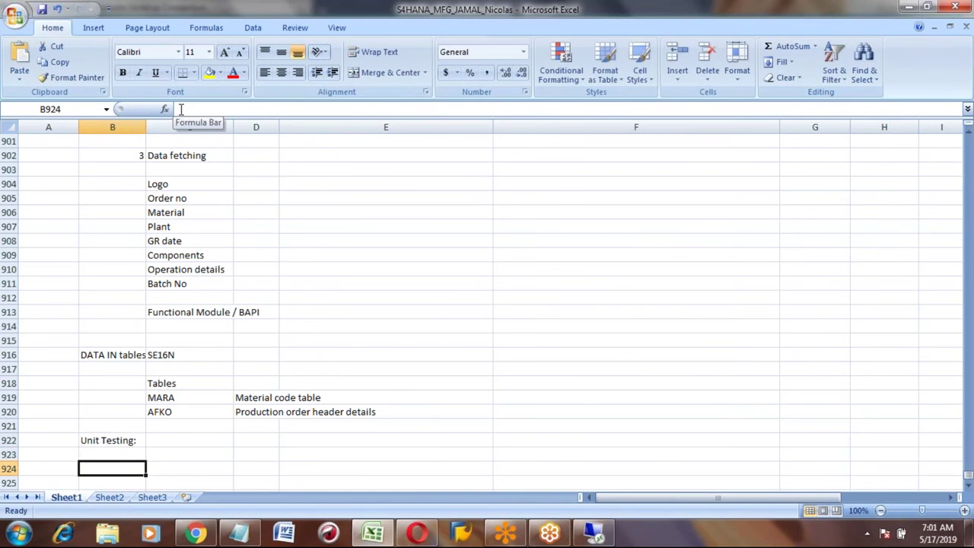
pyautogui.press('Right')
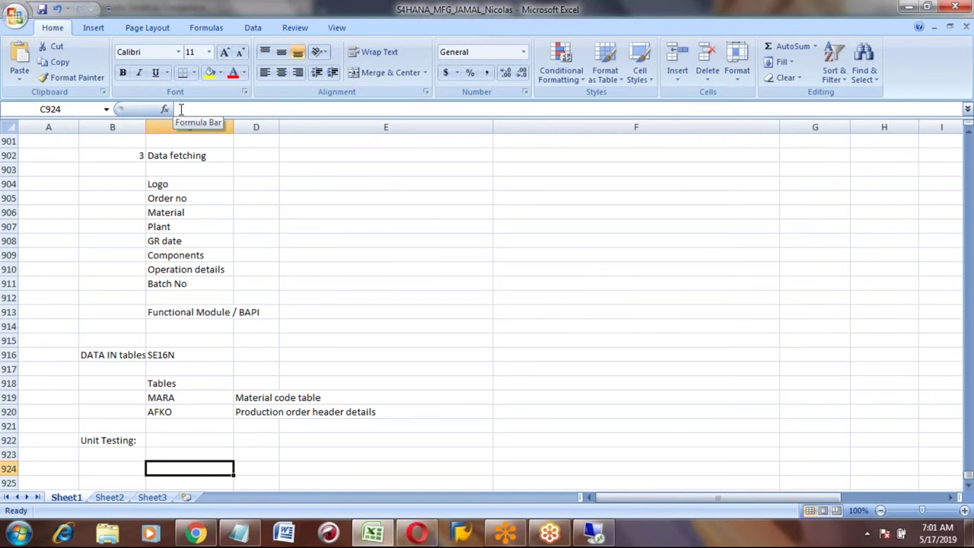
pyautogui.write('Material code')
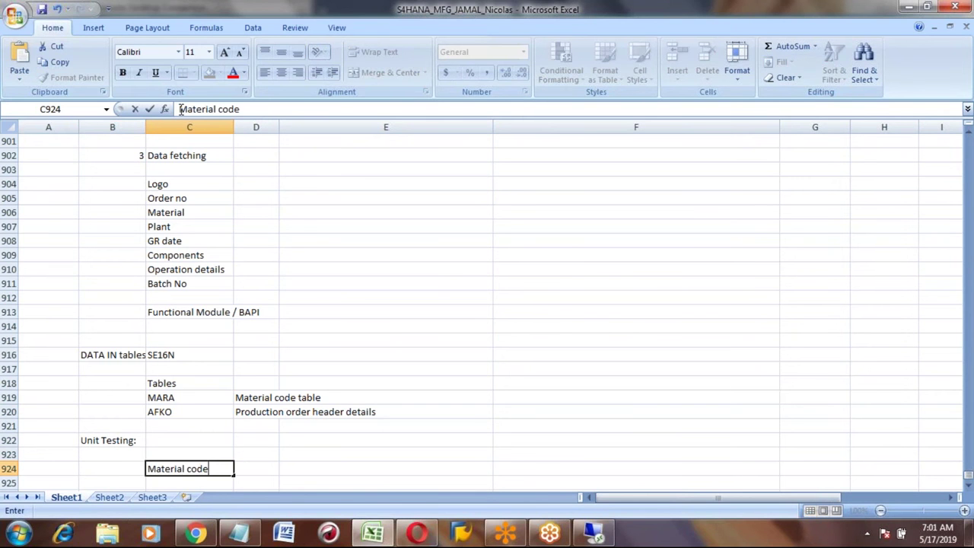
pyautogui.press('Tab')
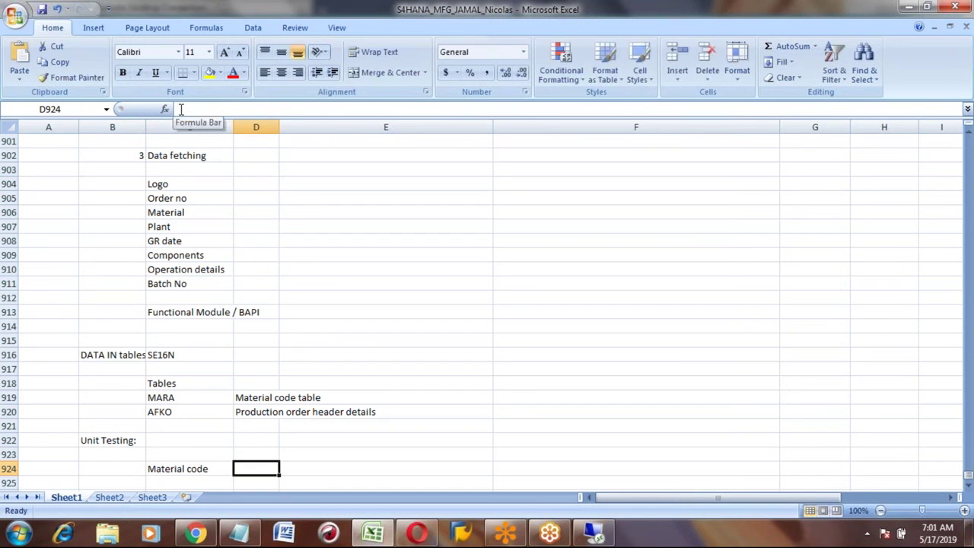
pyautogui.write('HONDA_CAR1')
pyautogui.press('Return')
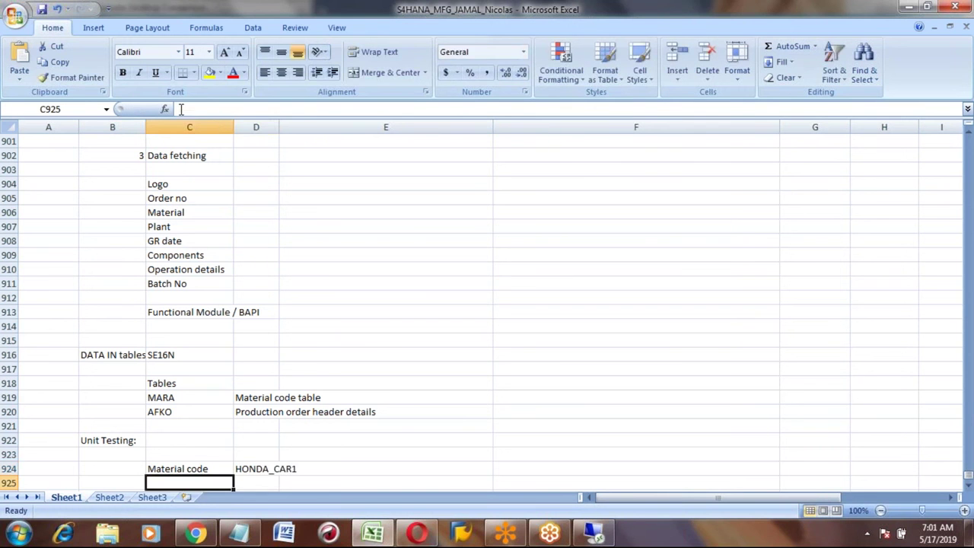
pyautogui.write('Plant')
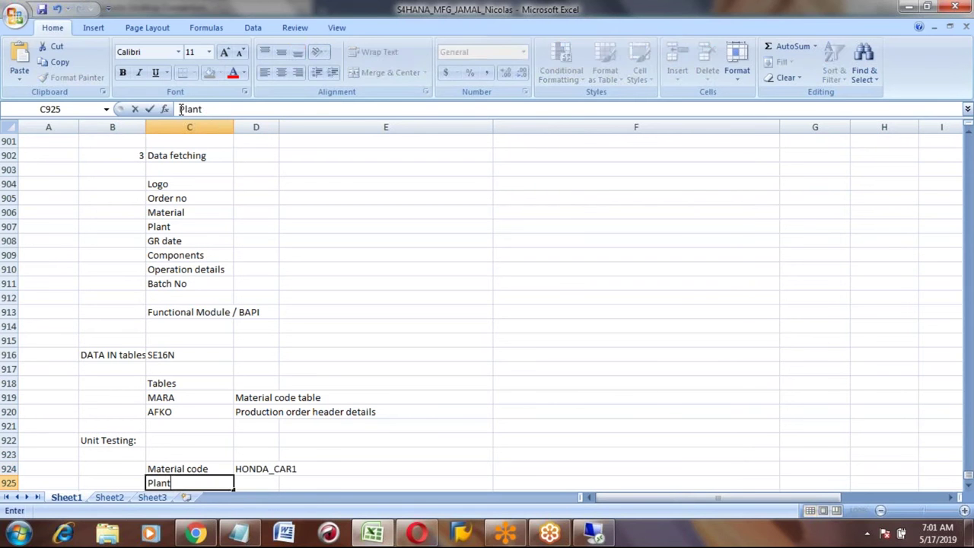
pyautogui.press('Tab')
pyautogui.write('7777')
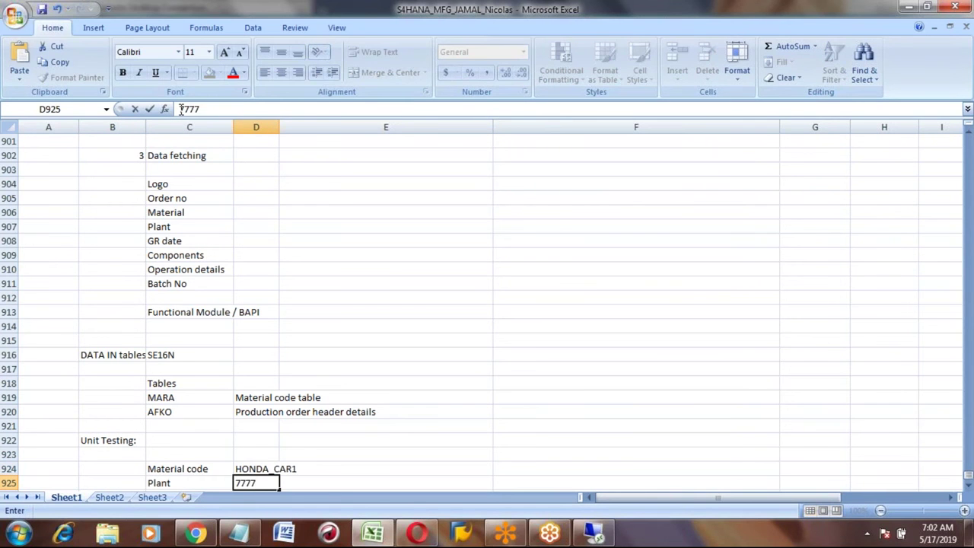
pyautogui.press('Return')
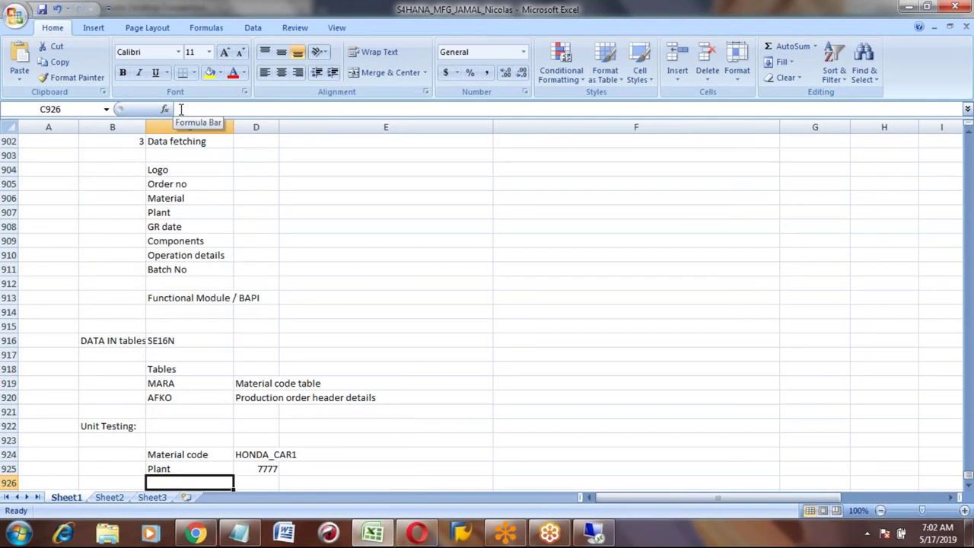
# Step: Add an Order no label with the test order number
pyautogui.write('Order no')
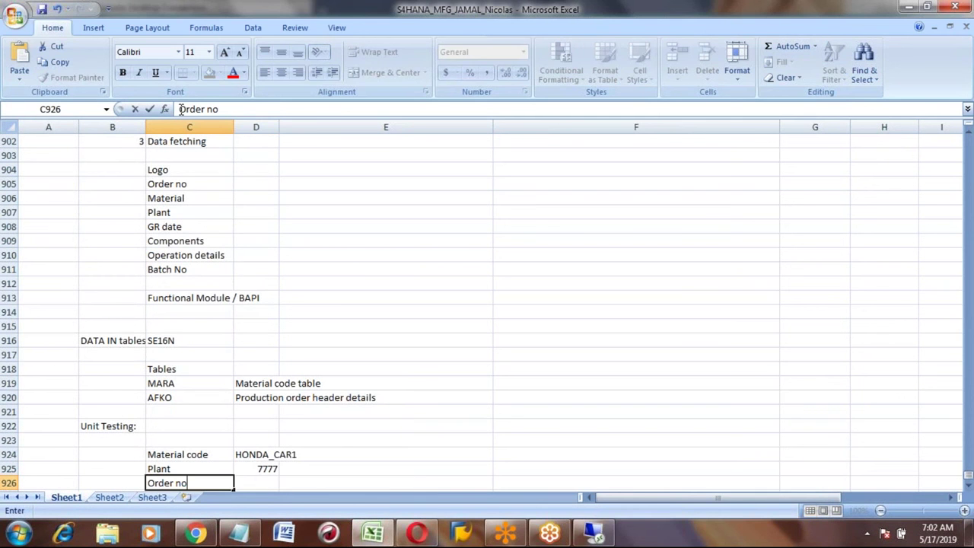
pyautogui.press('Tab')
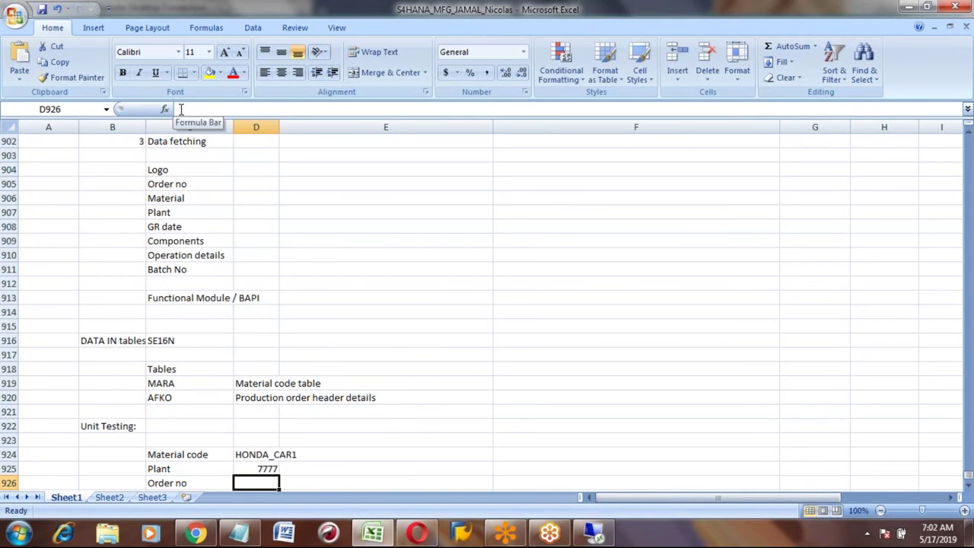
pyautogui.write('1000')
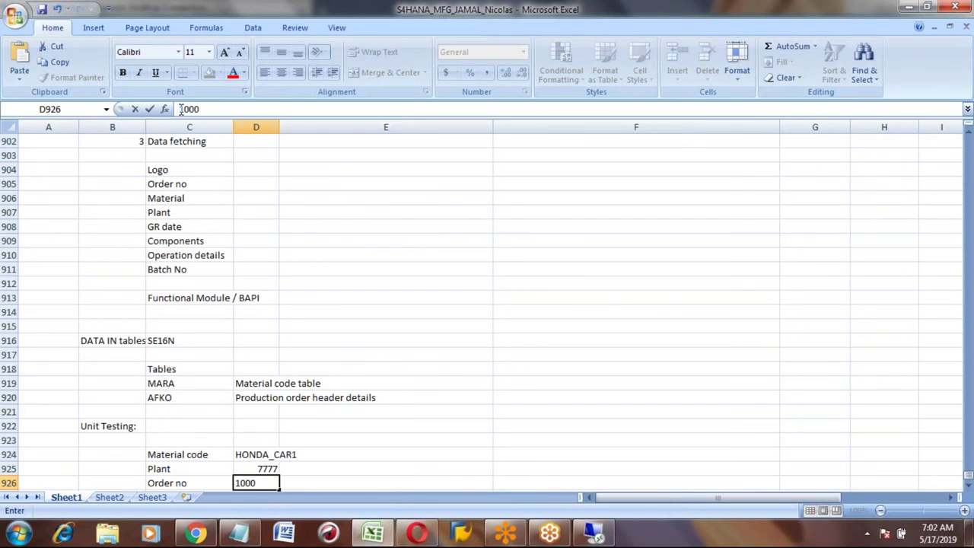
pyautogui.write('260')
pyautogui.press('Return')
pyautogui.press('Down')
pyautogui.press('Down')
pyautogui.press('Down')
pyautogui.press('Up')
pyautogui.press('Up')
pyautogui.press('Up')
pyautogui.press('Up')
pyautogui.press('Up')
pyautogui.press('Up')
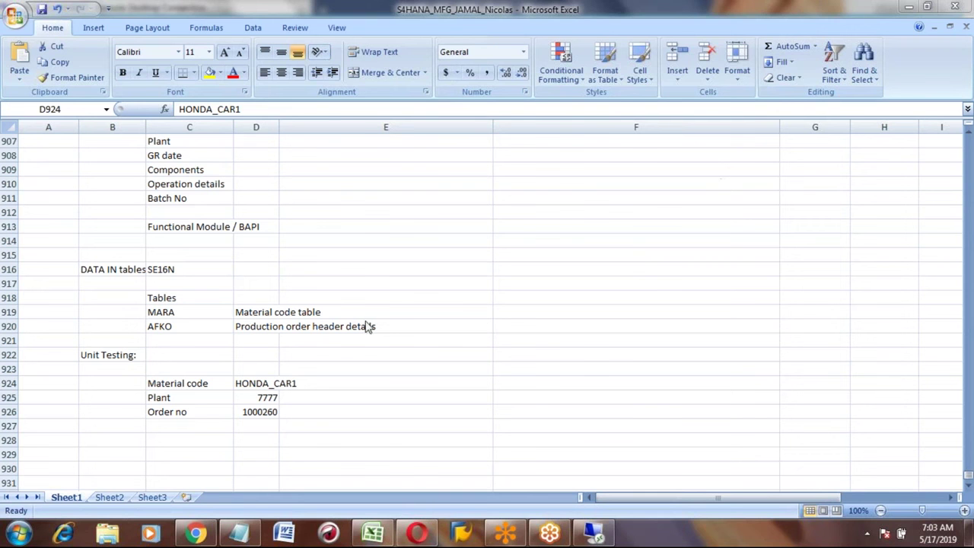
pyautogui.click(276, 384)
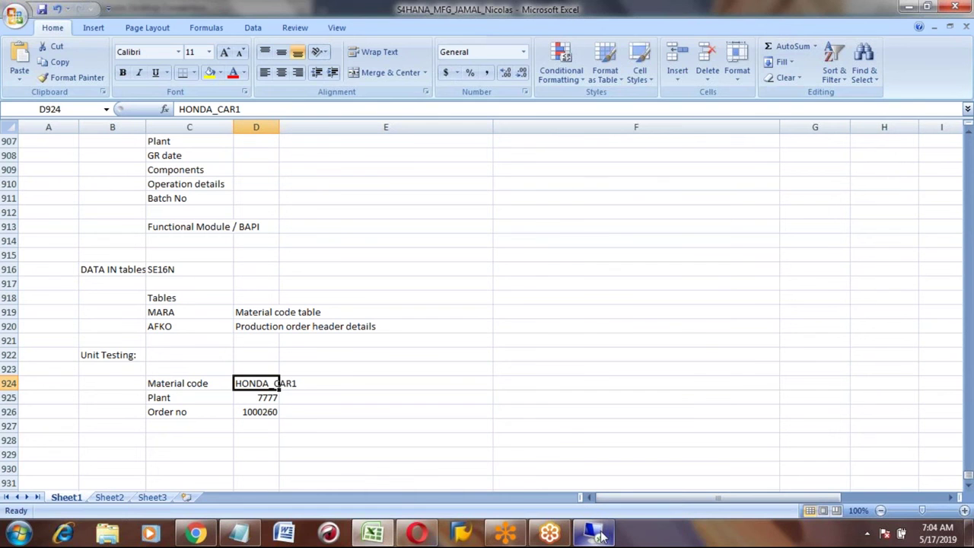
pyautogui.moveTo(601, 537)
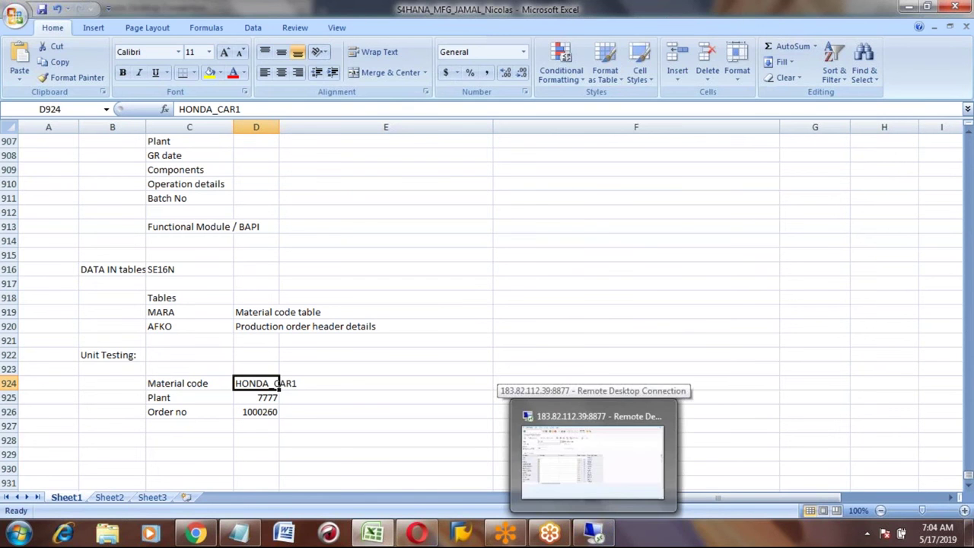
pyautogui.click(636, 326)
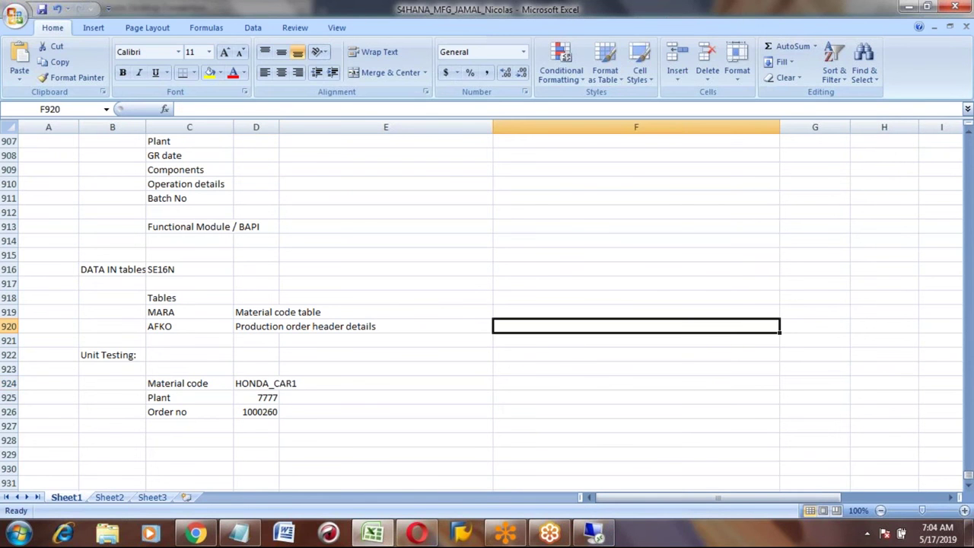
pyautogui.click(398, 338)
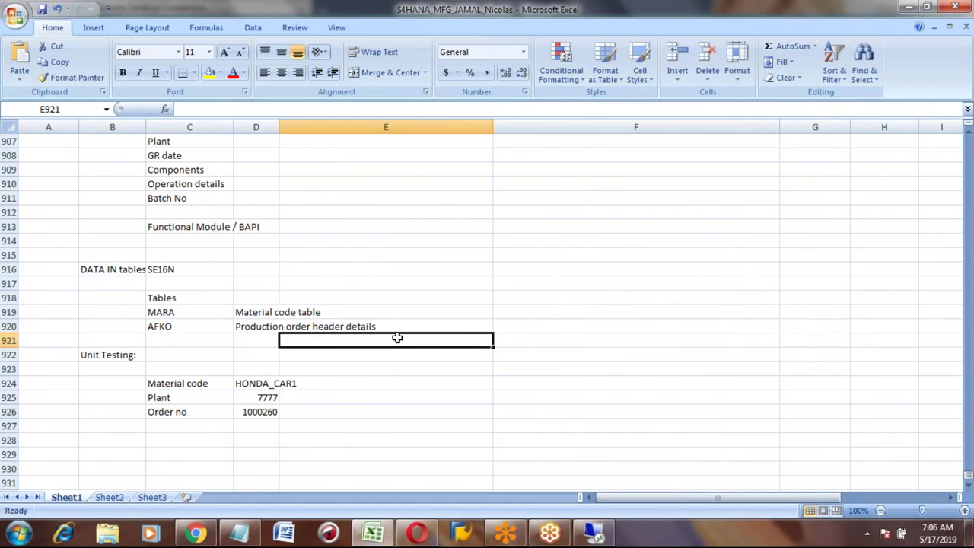
pyautogui.press('Up')
pyautogui.press('Up')
pyautogui.press('Up')
pyautogui.press('Up')
pyautogui.press('Up')
pyautogui.press('Up')
pyautogui.press('Up')
pyautogui.press('Up')
pyautogui.press('Up')
pyautogui.press('Up')
pyautogui.press('Up')
pyautogui.press('Up')
pyautogui.press('Up')
pyautogui.press('Up')
pyautogui.press('Up')
pyautogui.press('Up')
pyautogui.press('Up')
pyautogui.press('Up')
pyautogui.press('Up')
pyautogui.press('Up')
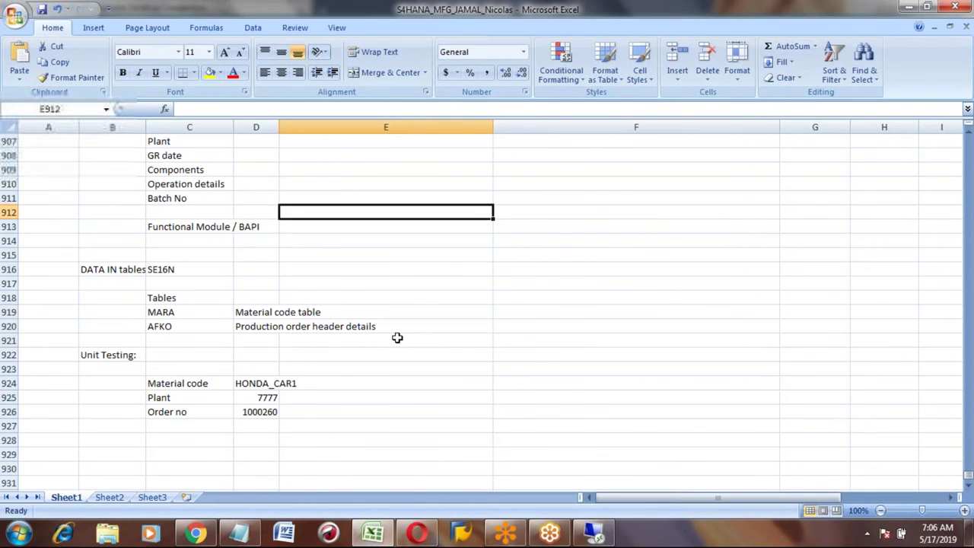
pyautogui.press('Up')
pyautogui.press('Up')
pyautogui.press('Up')
pyautogui.press('Up')
pyautogui.press('Up')
pyautogui.press('Up')
pyautogui.press('Up')
pyautogui.press('Up')
pyautogui.press('Up')
pyautogui.press('Up')
pyautogui.press('Up')
pyautogui.press('Up')
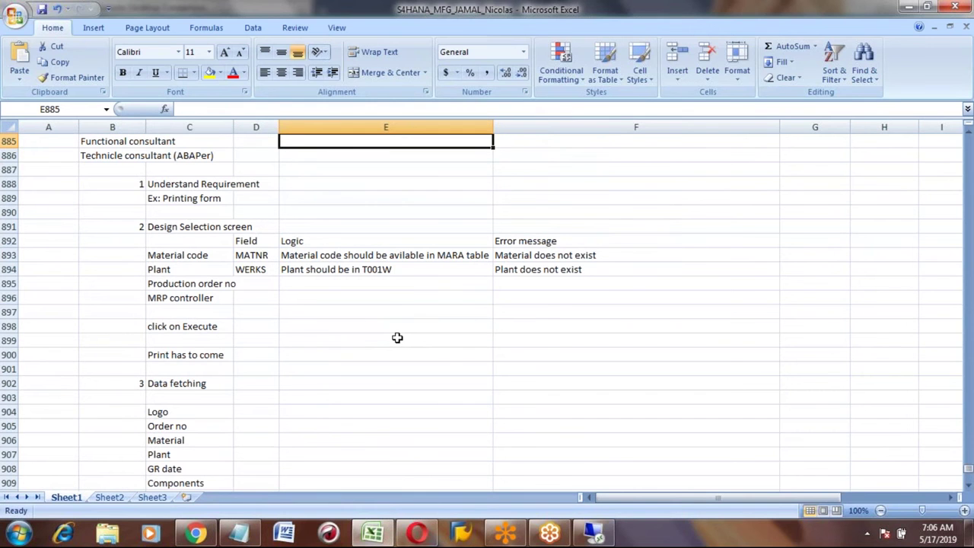
pyautogui.press('Down')
pyautogui.press('Down')
pyautogui.press('Down')
pyautogui.press('Down')
pyautogui.press('Down')
pyautogui.press('Down')
pyautogui.press('Down')
pyautogui.press('Down')
pyautogui.press('Down')
pyautogui.press('Down')
pyautogui.press('Up')
pyautogui.press('Up')
pyautogui.press('Up')
pyautogui.press('Up')
pyautogui.press('Up')
pyautogui.press('Up')
pyautogui.press('Up')
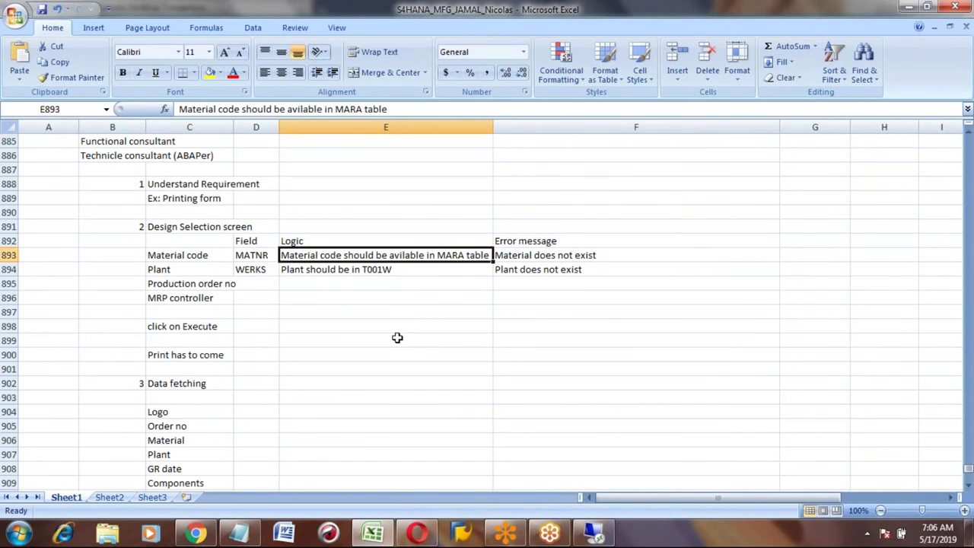
pyautogui.press('Up')
pyautogui.press('Up')
pyautogui.press('Up')
pyautogui.press('Up')
pyautogui.press('Up')
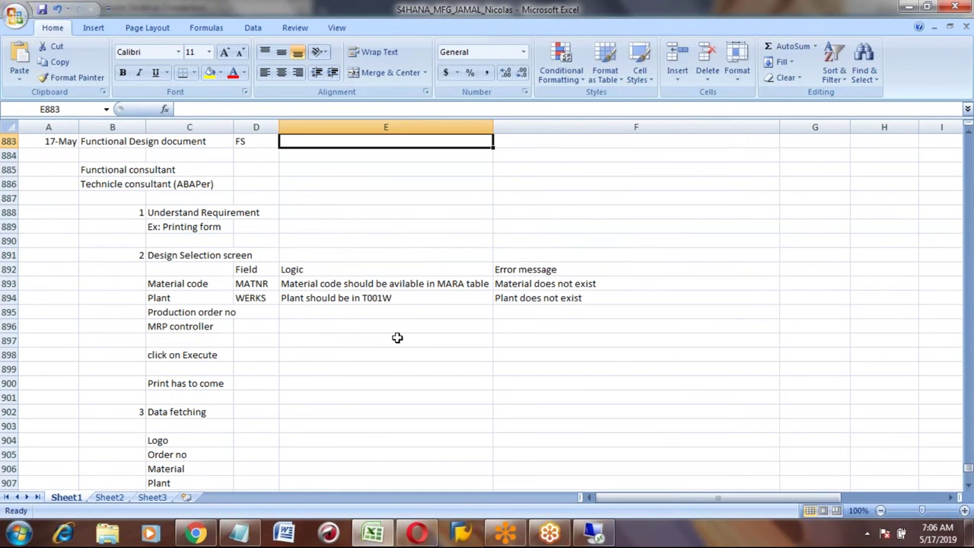
pyautogui.press('Down')
pyautogui.press('Down')
pyautogui.press('Down')
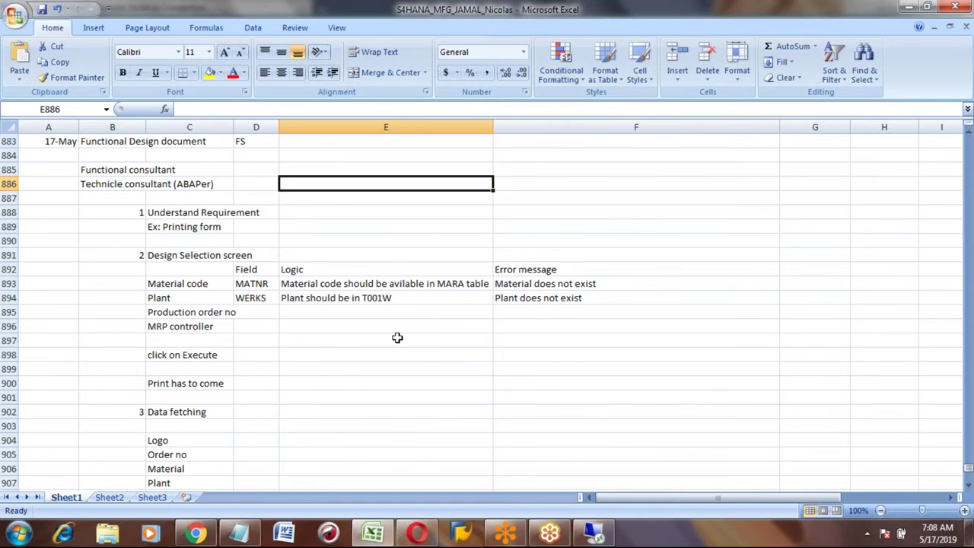
pyautogui.moveTo(596, 538)
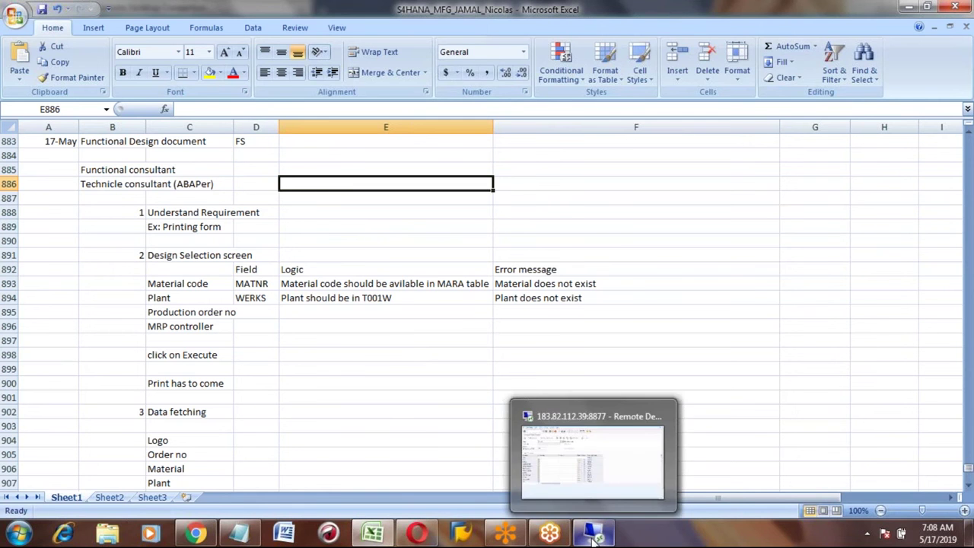
# Step: Review the design notes from the Material code/MATNR row to the Functional Module / BAPI row
pyautogui.click(187, 245)
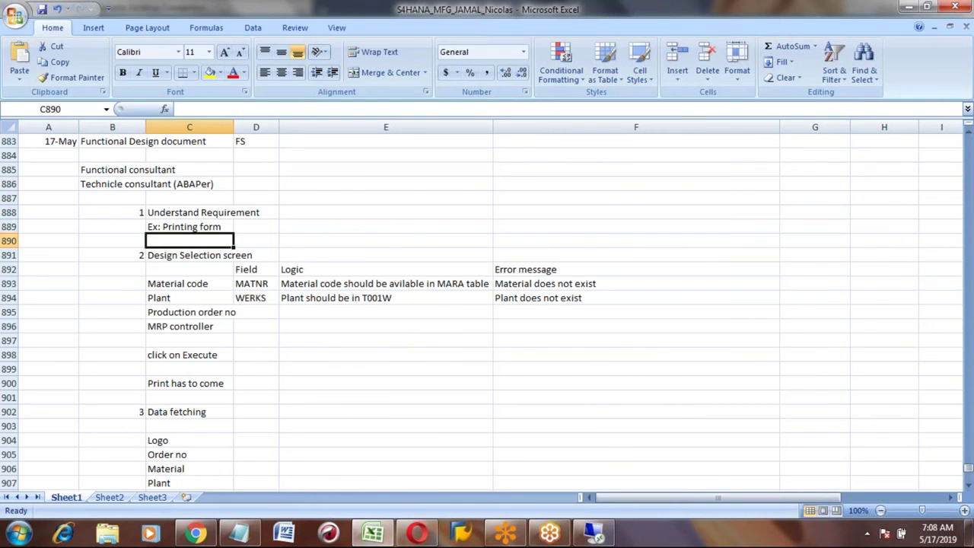
pyautogui.click(128, 172)
pyautogui.press('Down')
pyautogui.press('Down')
pyautogui.press('Down')
pyautogui.press('Down')
pyautogui.press('Down')
pyautogui.press('Down')
pyautogui.press('Down')
pyautogui.press('Down')
pyautogui.press('Down')
pyautogui.press('Down')
pyautogui.press('Down')
pyautogui.press('Down')
pyautogui.press('Down')
pyautogui.press('Down')
pyautogui.press('Down')
pyautogui.press('Down')
pyautogui.press('Down')
pyautogui.press('Down')
pyautogui.press('Down')
pyautogui.press('Down')
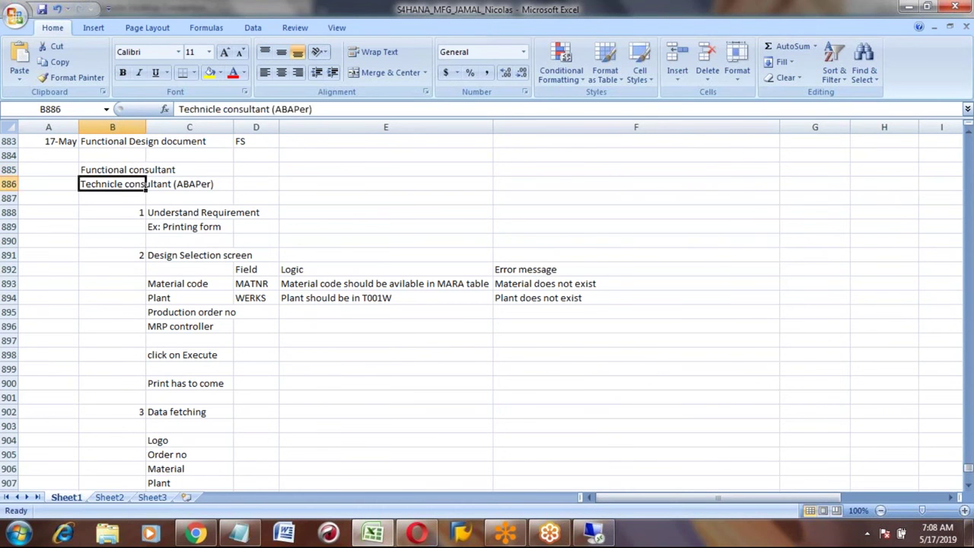
pyautogui.press('Down')
pyautogui.press('Down')
pyautogui.press('Down')
pyautogui.press('Up')
pyautogui.press('Up')
pyautogui.press('Up')
pyautogui.press('Up')
pyautogui.press('Up')
pyautogui.press('Up')
pyautogui.press('Up')
pyautogui.press('Up')
pyautogui.press('Up')
pyautogui.press('Up')
pyautogui.press('Up')
pyautogui.press('Up')
pyautogui.press('Up')
pyautogui.press('Up')
pyautogui.press('Up')
pyautogui.press('Up')
pyautogui.press('Up')
pyautogui.press('Up')
pyautogui.press('Up')
pyautogui.press('Up')
pyautogui.press('Up')
pyautogui.press('Up')
pyautogui.press('Up')
pyautogui.press('Up')
pyautogui.press('Up')
pyautogui.press('Up')
pyautogui.press('Up')
pyautogui.press('Up')
pyautogui.press('Up')
pyautogui.press('Up')
pyautogui.press('Up')
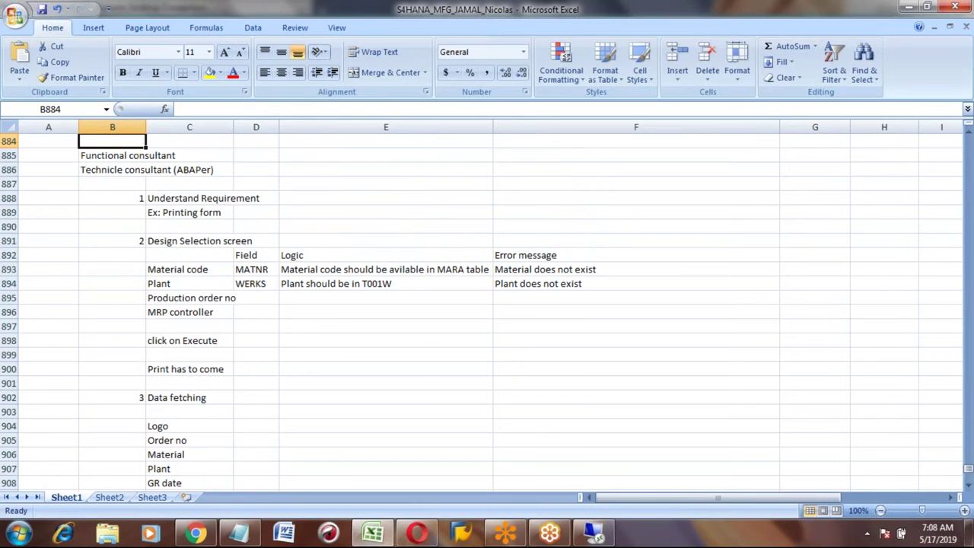
pyautogui.press('Down')
pyautogui.press('Down')
pyautogui.press('Down')
pyautogui.press('Down')
pyautogui.press('Down')
pyautogui.press('Down')
pyautogui.press('Down')
pyautogui.press('Down')
pyautogui.press('Down')
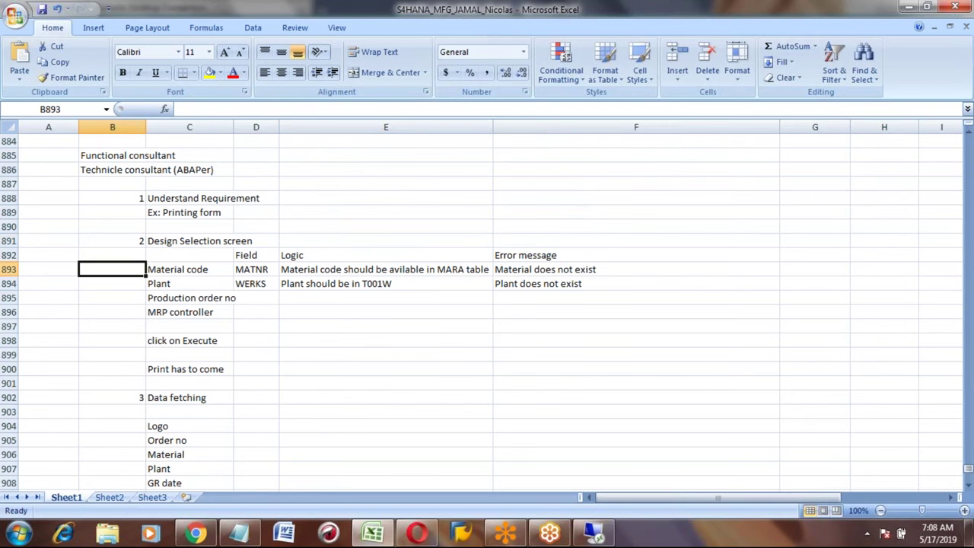
pyautogui.press('Right')
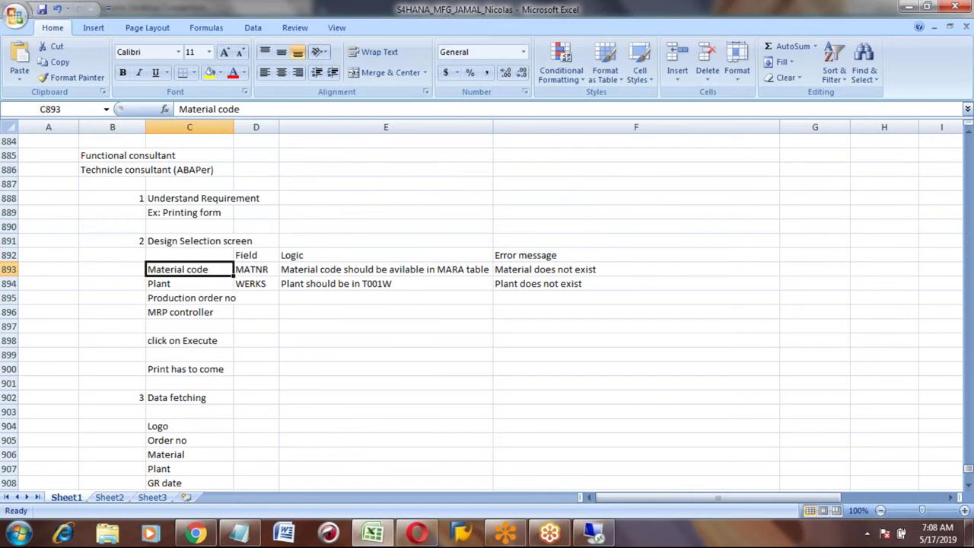
pyautogui.press('Right')
pyautogui.press('Down')
pyautogui.press('Down')
pyautogui.press('Down')
pyautogui.press('Up')
pyautogui.press('Up')
pyautogui.press('Up')
pyautogui.press('Down')
pyautogui.press('Down')
pyautogui.press('Down')
pyautogui.press('Down')
pyautogui.press('Down')
pyautogui.press('Down')
pyautogui.press('Down')
pyautogui.press('Down')
pyautogui.press('Down')
pyautogui.press('Down')
pyautogui.press('Down')
pyautogui.press('Down')
pyautogui.press('Down')
pyautogui.press('Down')
pyautogui.press('Down')
pyautogui.press('Down')
pyautogui.press('Down')
pyautogui.press('Down')
pyautogui.press('Down')
pyautogui.press('Down')
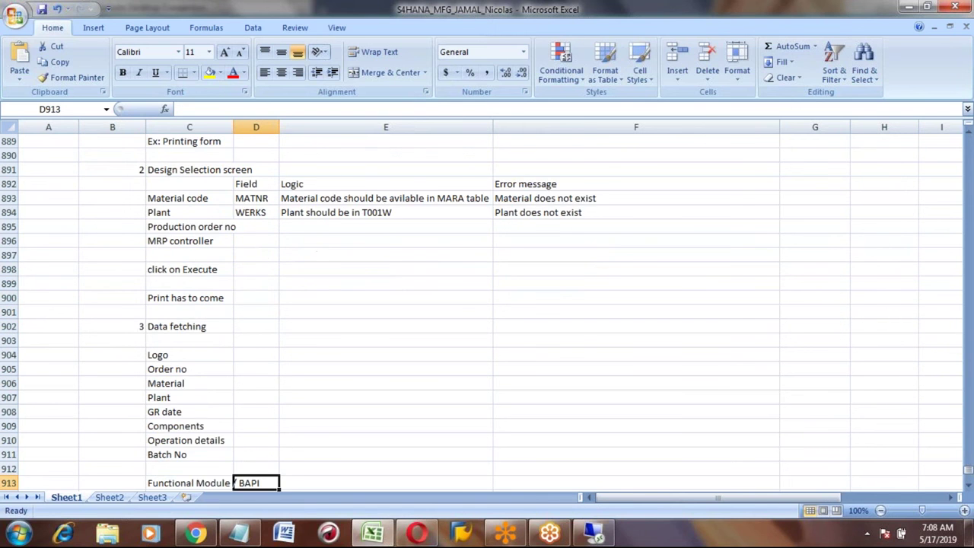
pyautogui.press('Down')
pyautogui.press('Down')
pyautogui.press('Down')
pyautogui.press('Down')
pyautogui.press('Up')
pyautogui.press('Up')
pyautogui.press('Up')
pyautogui.press('Up')
pyautogui.press('Left')
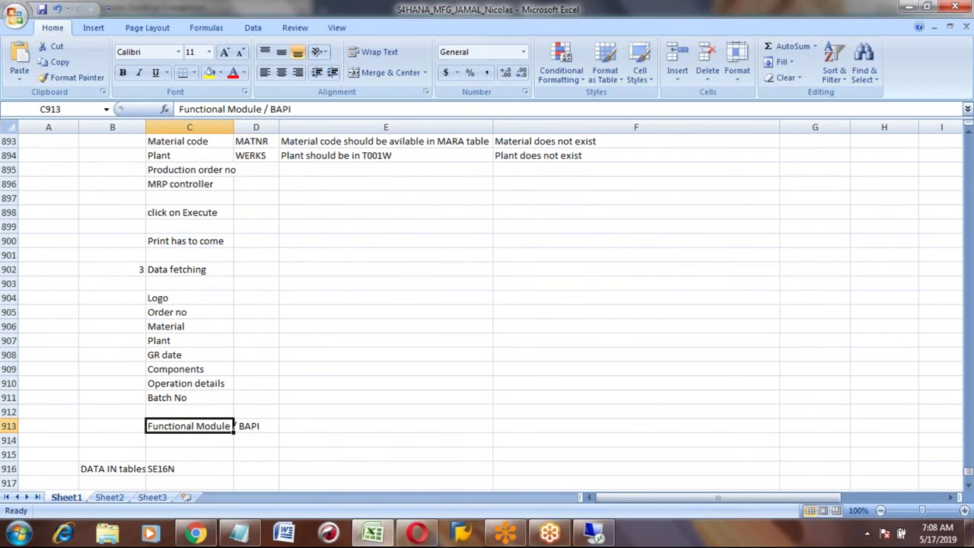
pyautogui.press('Right')
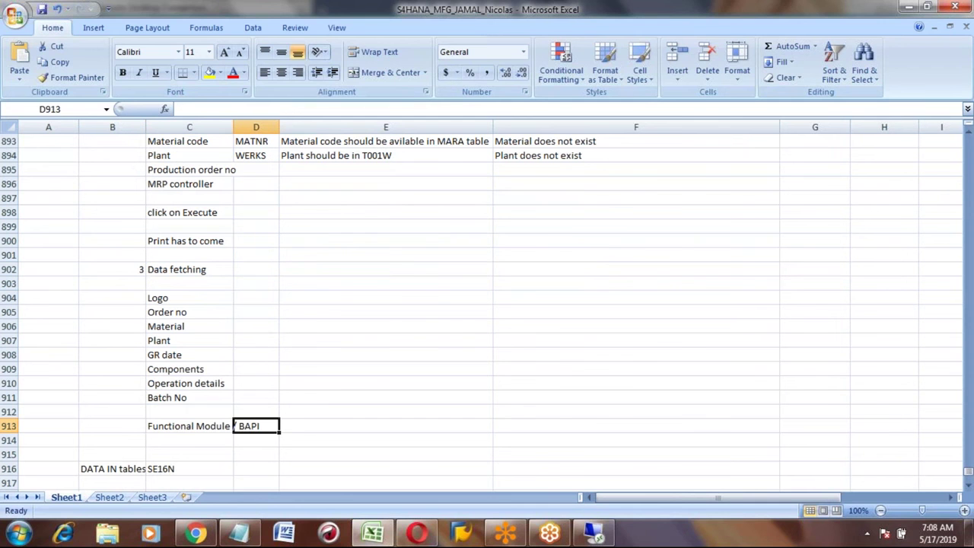
# Step: Move down past the data fetching notes to empty cell B929 below Unit Testing
pyautogui.click(245, 173)
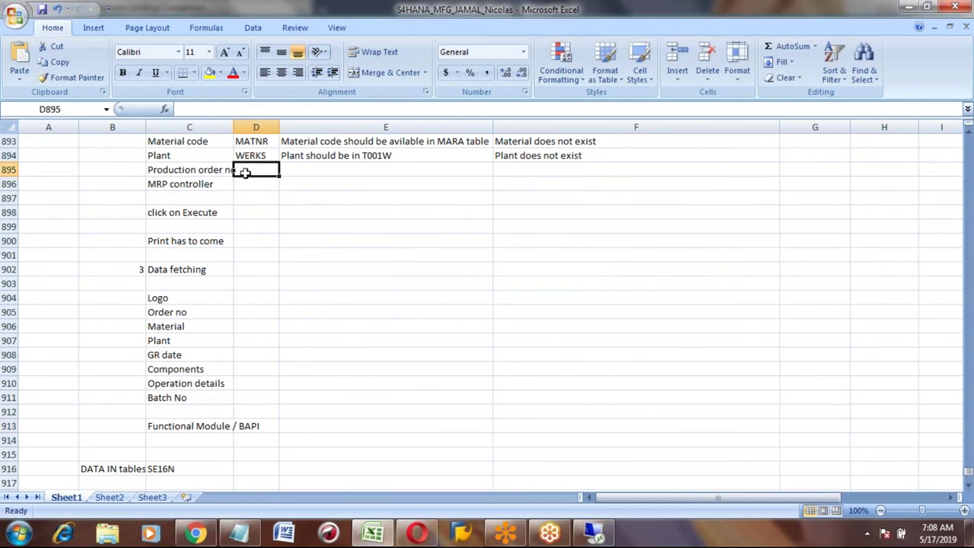
pyautogui.press('Down')
pyautogui.press('Down')
pyautogui.press('Down')
pyautogui.press('Down')
pyautogui.press('Down')
pyautogui.press('Down')
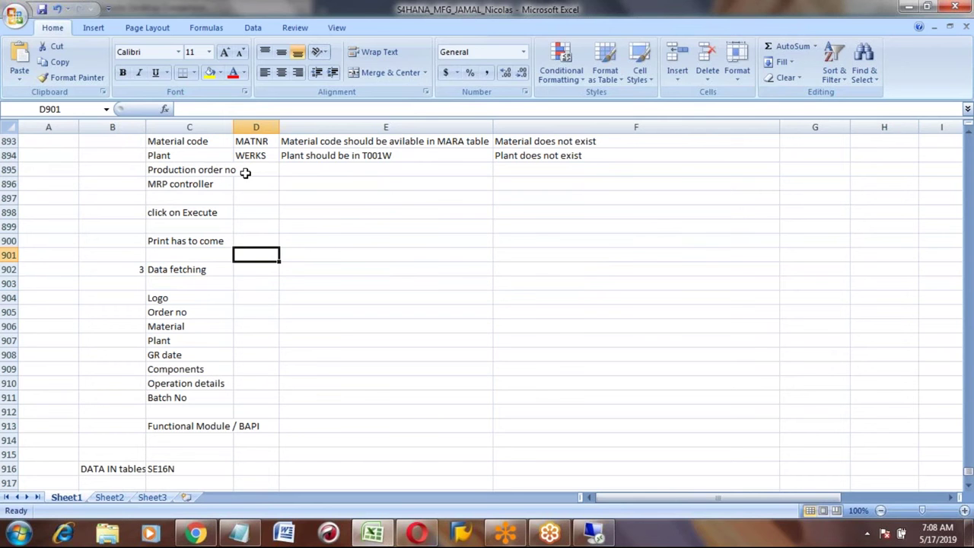
pyautogui.press('Down')
pyautogui.press('Down')
pyautogui.press('Down')
pyautogui.press('Down')
pyautogui.press('Down')
pyautogui.press('Down')
pyautogui.press('Down')
pyautogui.press('Down')
pyautogui.press('Down')
pyautogui.press('Down')
pyautogui.press('Down')
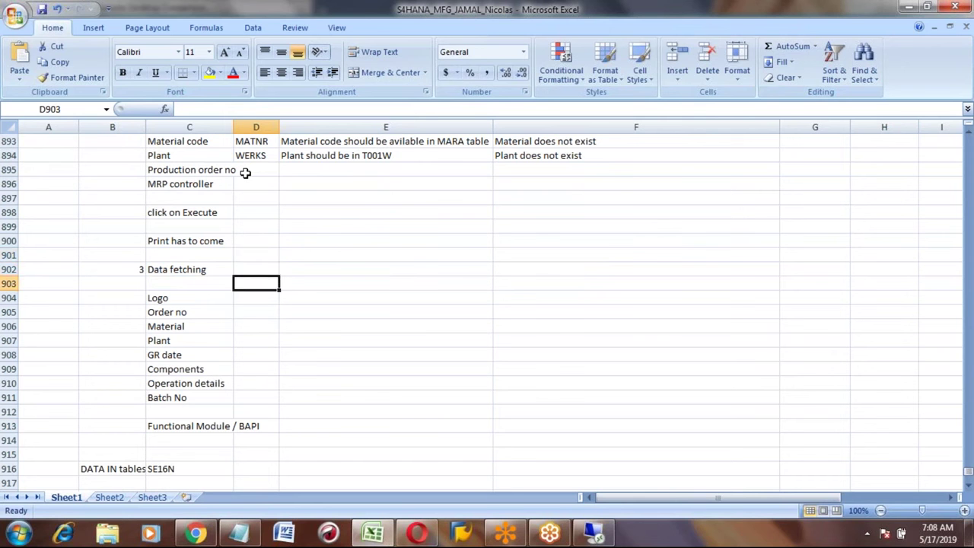
pyautogui.press('Down')
pyautogui.press('Down')
pyautogui.press('Down')
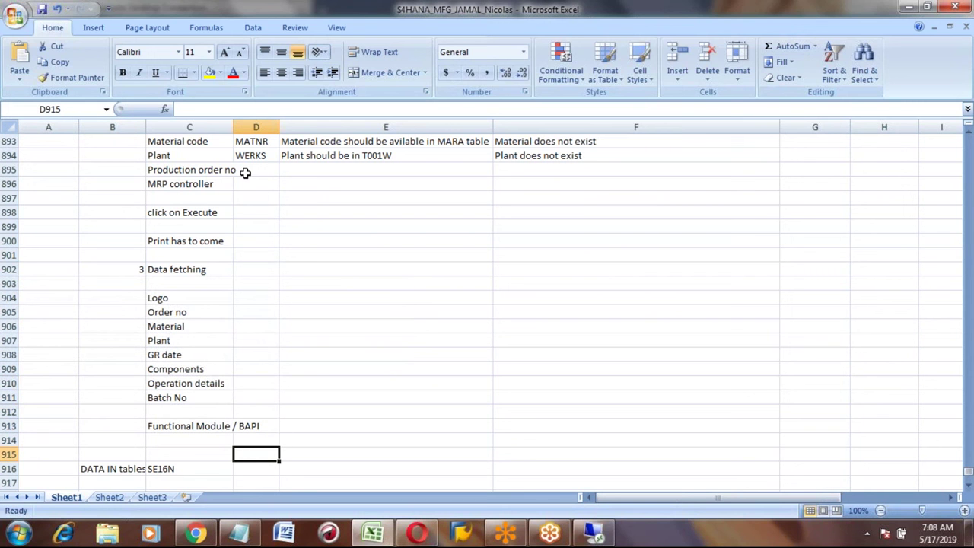
pyautogui.press('Down')
pyautogui.press('Down')
pyautogui.press('Down')
pyautogui.press('Down')
pyautogui.press('Down')
pyautogui.press('Down')
pyautogui.press('Down')
pyautogui.press('Down')
pyautogui.press('Down')
pyautogui.press('Down')
pyautogui.press('Down')
pyautogui.press('Down')
pyautogui.press('Down')
pyautogui.press('Down')
pyautogui.press('Down')
pyautogui.press('Down')
pyautogui.press('Down')
pyautogui.press('Down')
pyautogui.press('Up')
pyautogui.press('Up')
pyautogui.press('Up')
pyautogui.press('Up')
pyautogui.press('Left')
pyautogui.press('Left')
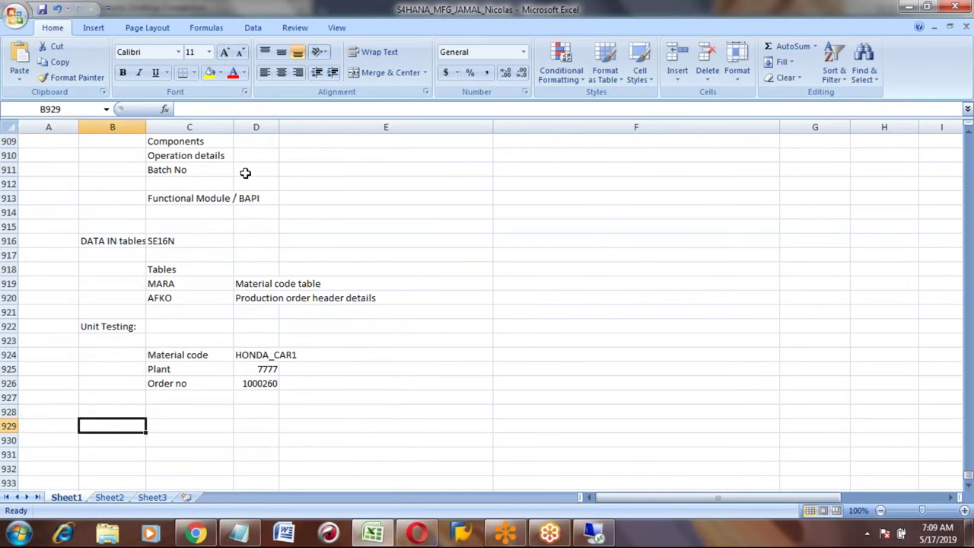
pyautogui.press('Left')
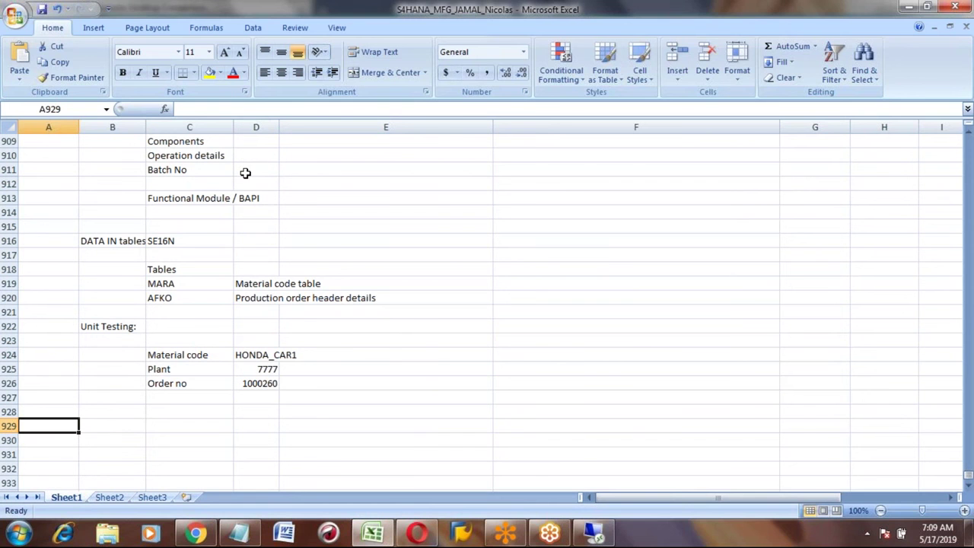
pyautogui.press('Right')
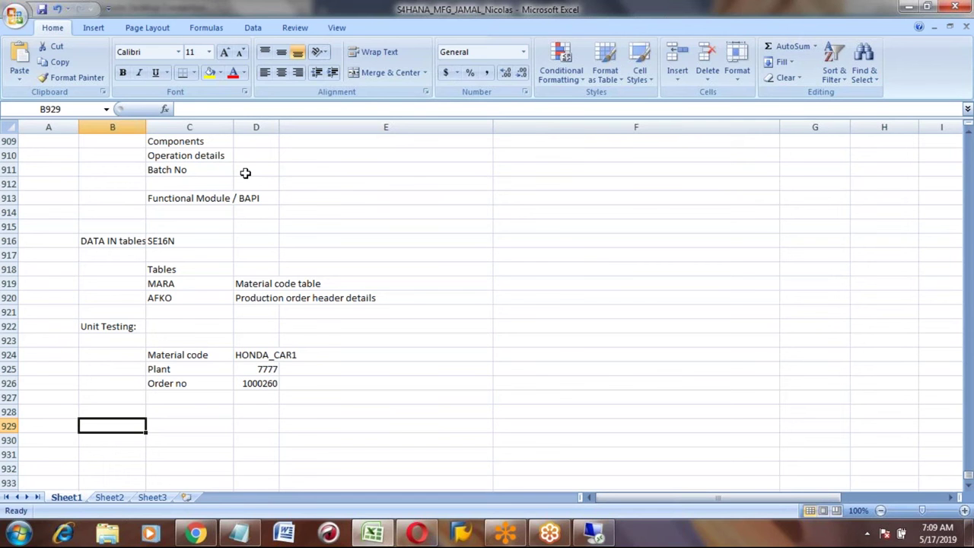
# Step: Enter the heading 'Data download from Tables:' in B929 and fill it yellow
pyautogui.write('D')
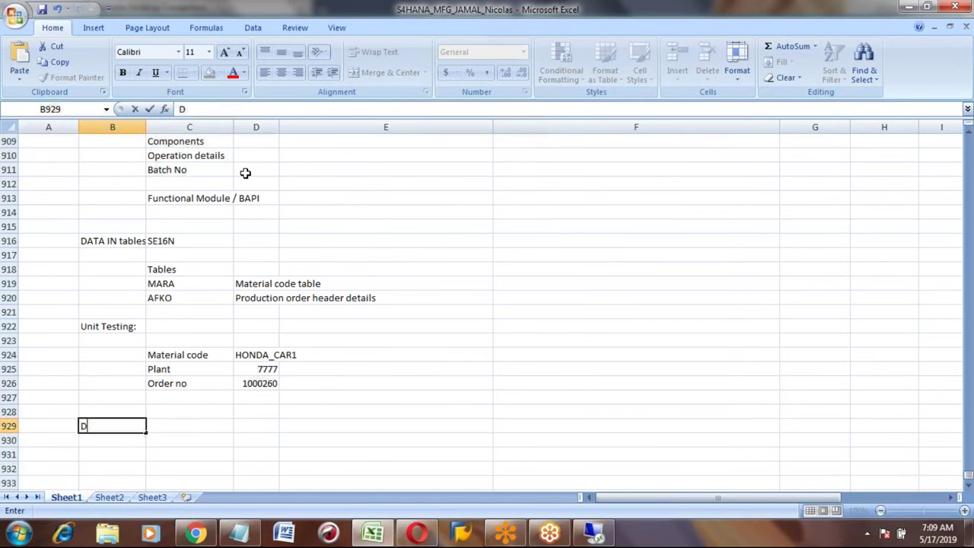
pyautogui.write('ata downlo')
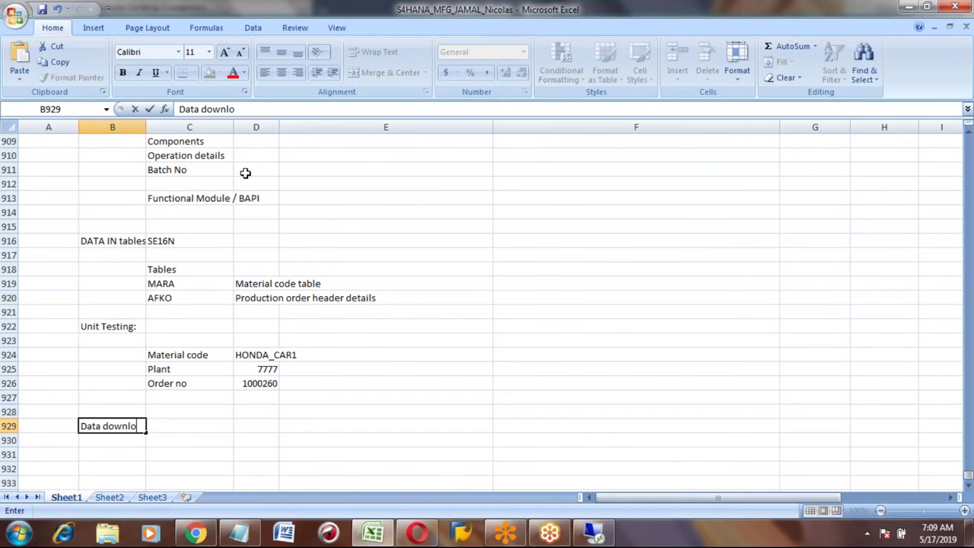
pyautogui.write('ad from Table')
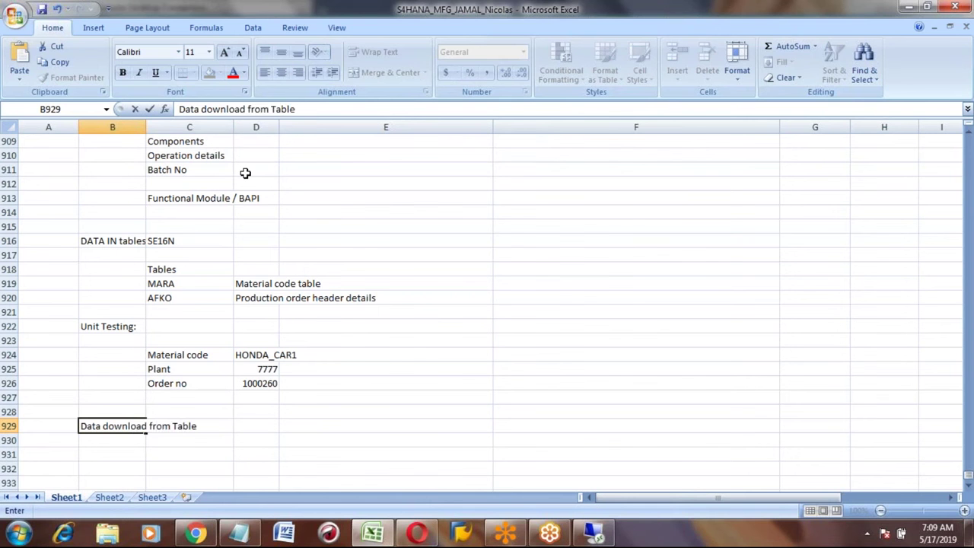
pyautogui.write('s:')
pyautogui.press('Return')
pyautogui.press('Up')
pyautogui.press('Left')
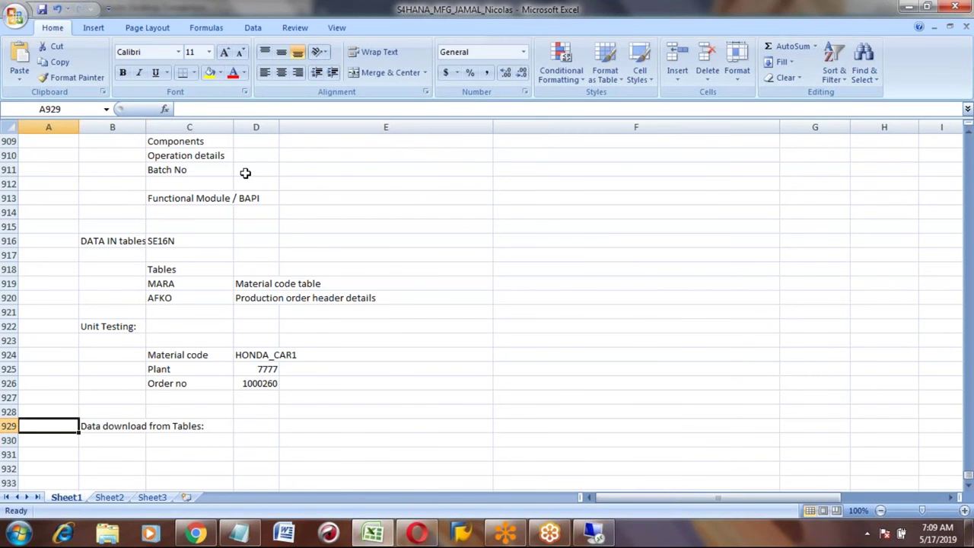
pyautogui.press('Right')
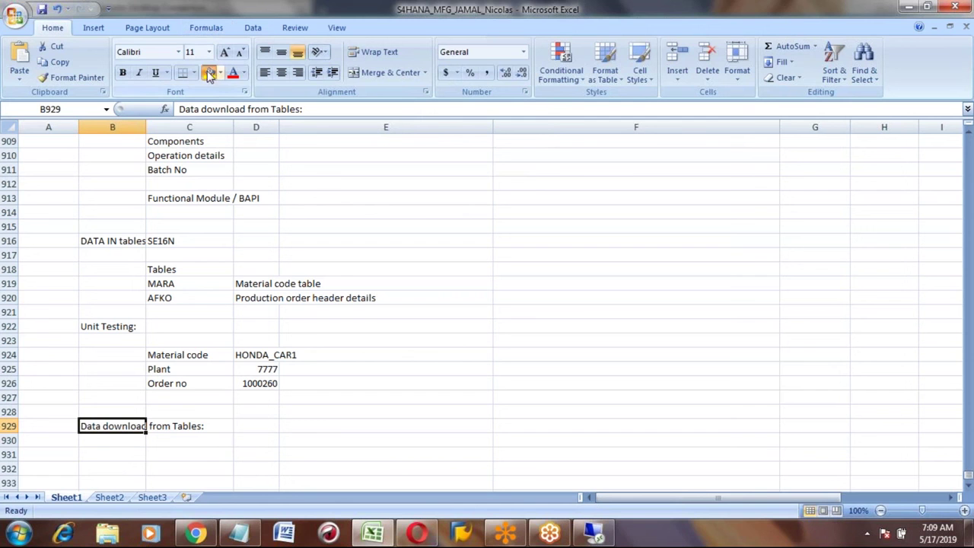
pyautogui.click(210, 73)
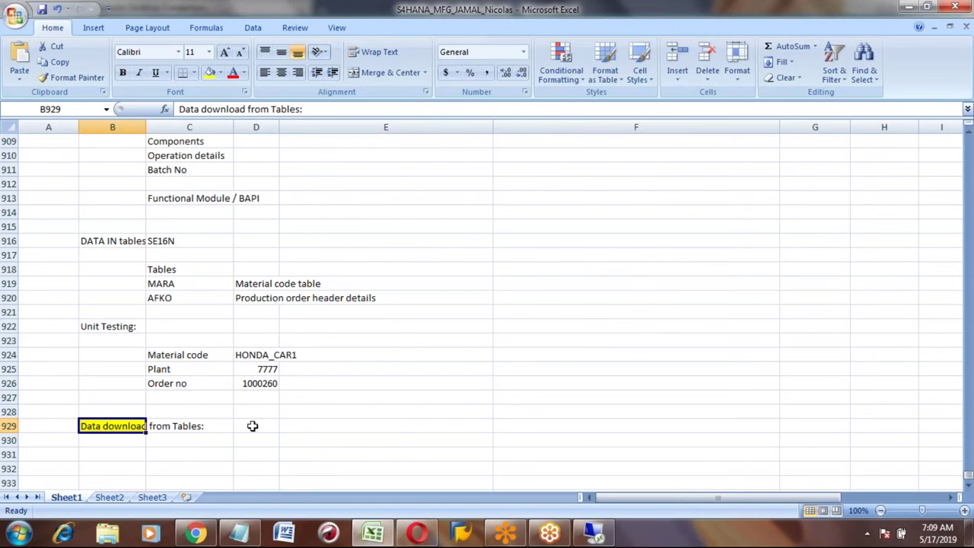
# Step: List 'Production order details' in C931 beneath the heading
pyautogui.click(132, 453)
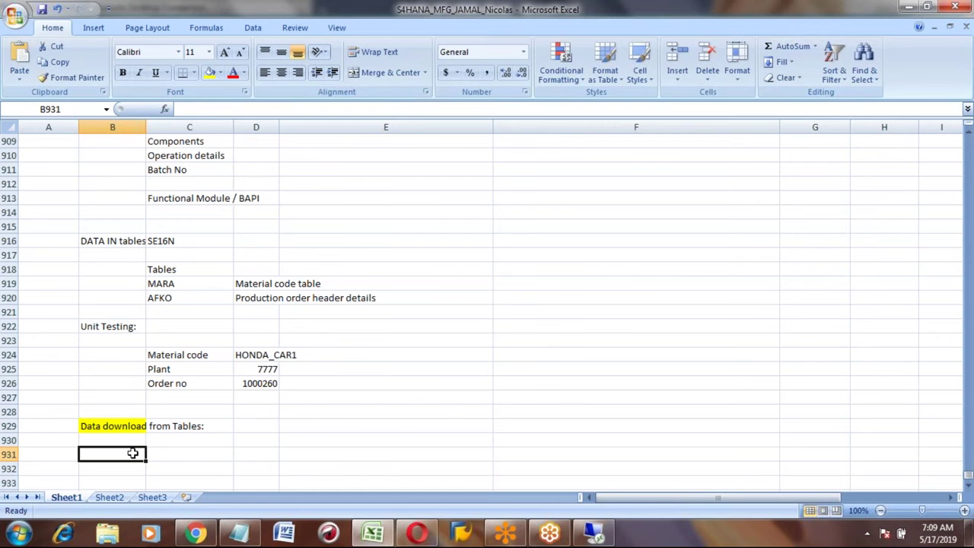
pyautogui.press('Tab')
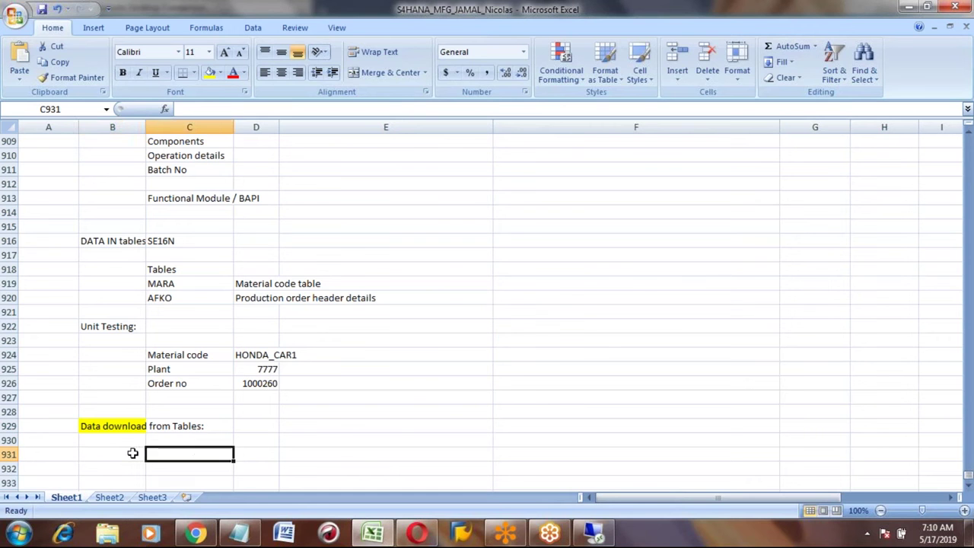
pyautogui.write('Producti')
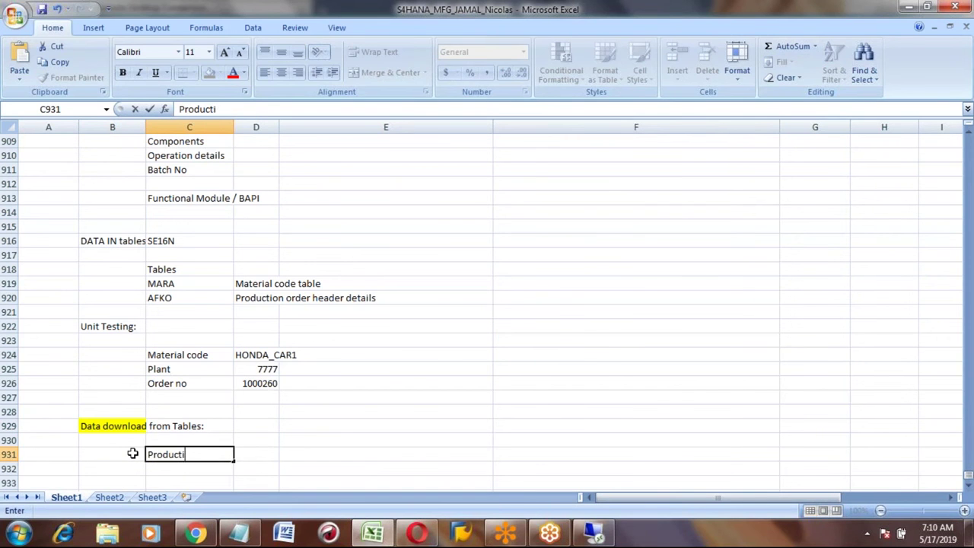
pyautogui.write('on order details')
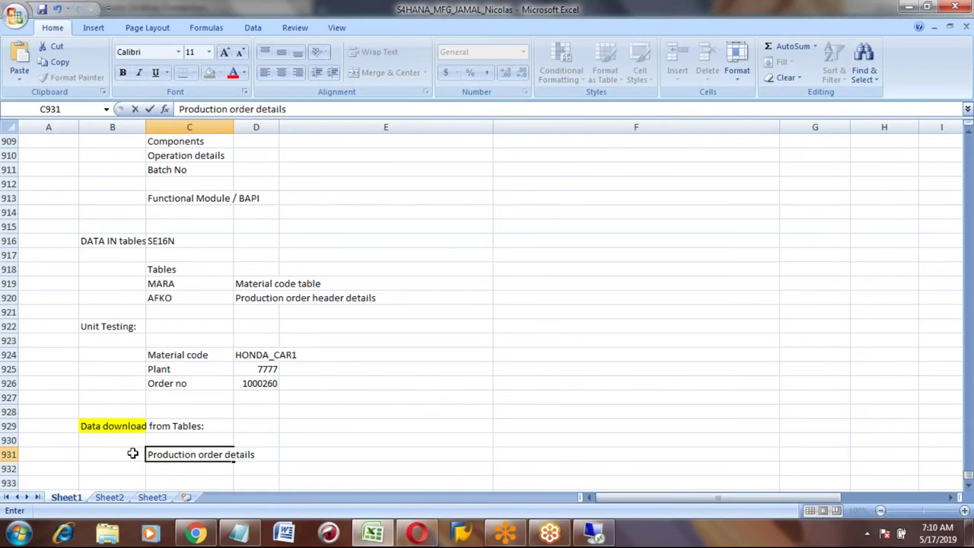
pyautogui.press('Return')
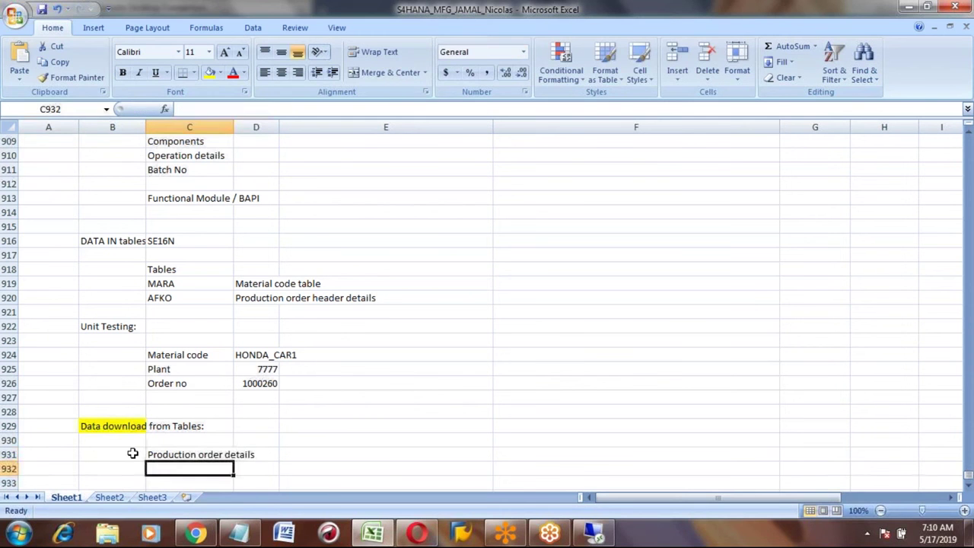
pyautogui.press('Up')
pyautogui.press('Up')
pyautogui.press('Up')
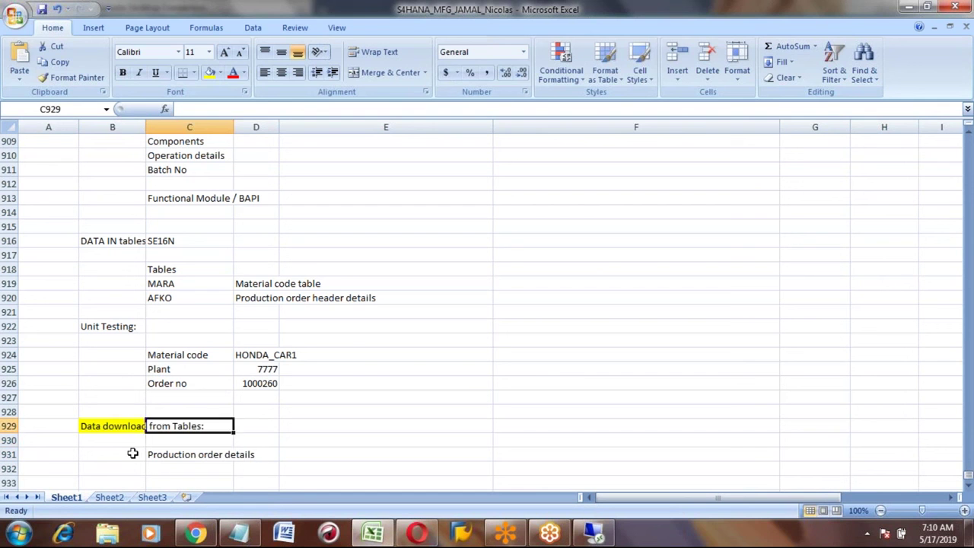
pyautogui.press('Left')
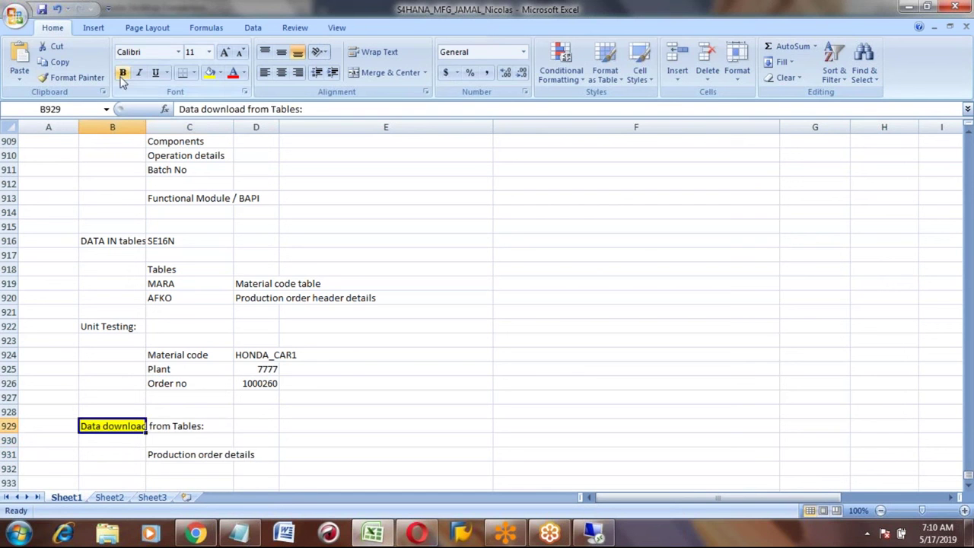
# Step: Make the heading bold and extend the yellow fill across B929:C929
pyautogui.click(123, 73)
pyautogui.hotkey('shift', 'Right')
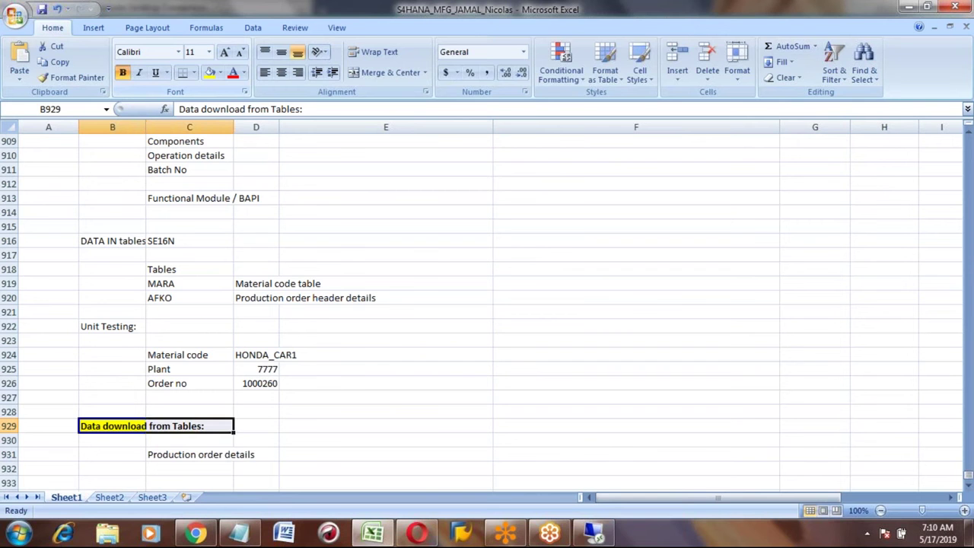
pyautogui.click(211, 76)
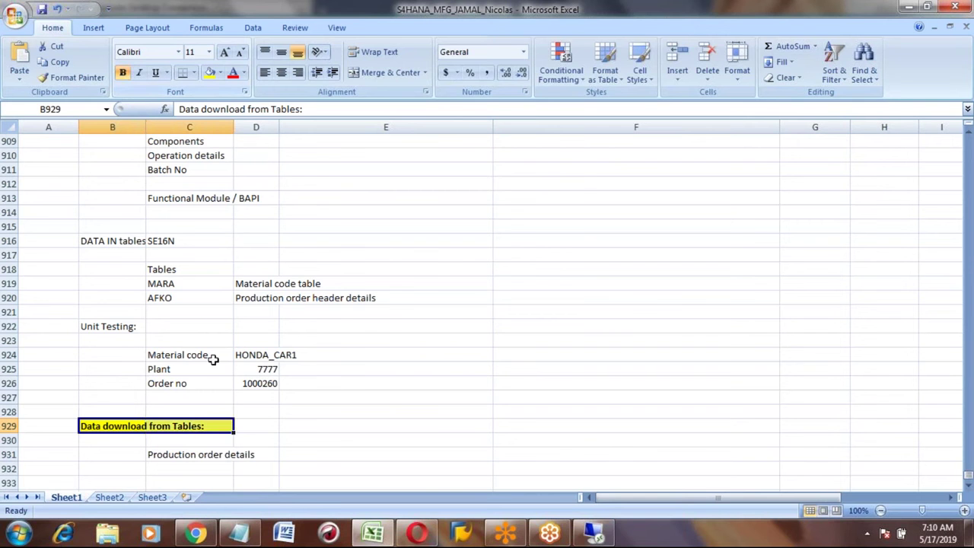
pyautogui.click(177, 455)
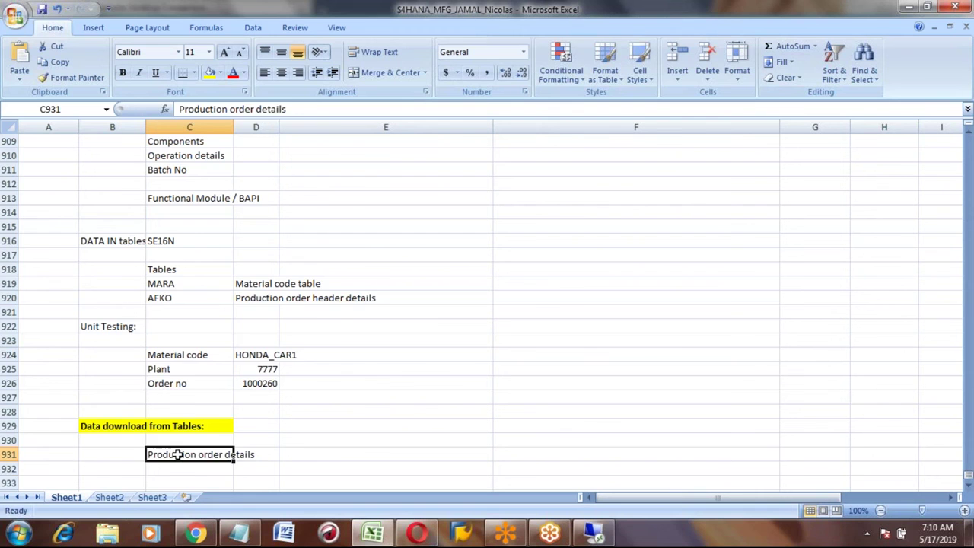
pyautogui.press('Down')
pyautogui.press('Down')
pyautogui.press('Down')
pyautogui.press('Down')
pyautogui.press('Down')
pyautogui.press('Down')
pyautogui.press('Down')
pyautogui.press('Up')
pyautogui.press('Up')
pyautogui.press('Up')
pyautogui.press('Up')
pyautogui.press('Up')
pyautogui.press('Up')
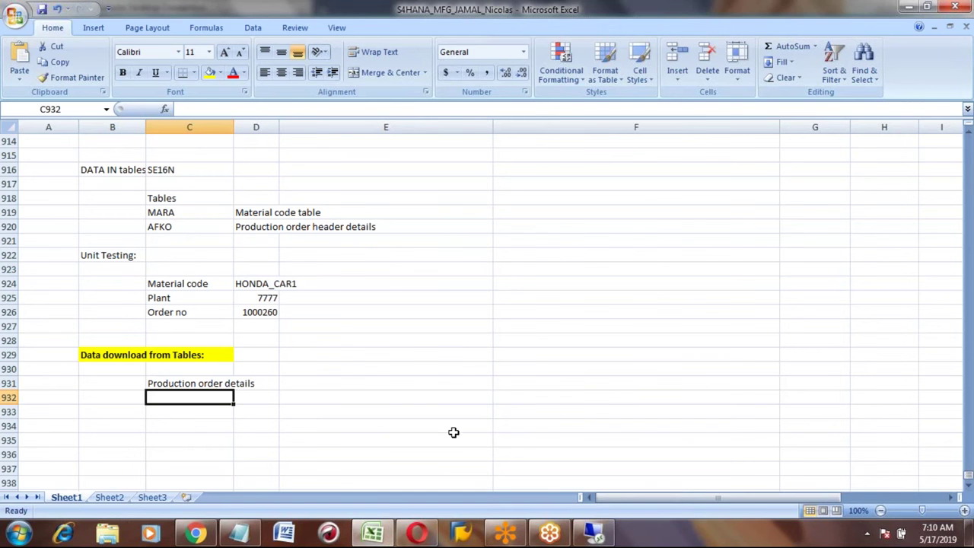
# Step: Return the remote SAP session to SAP Easy Access and enter transaction SE11
pyautogui.click(597, 533)
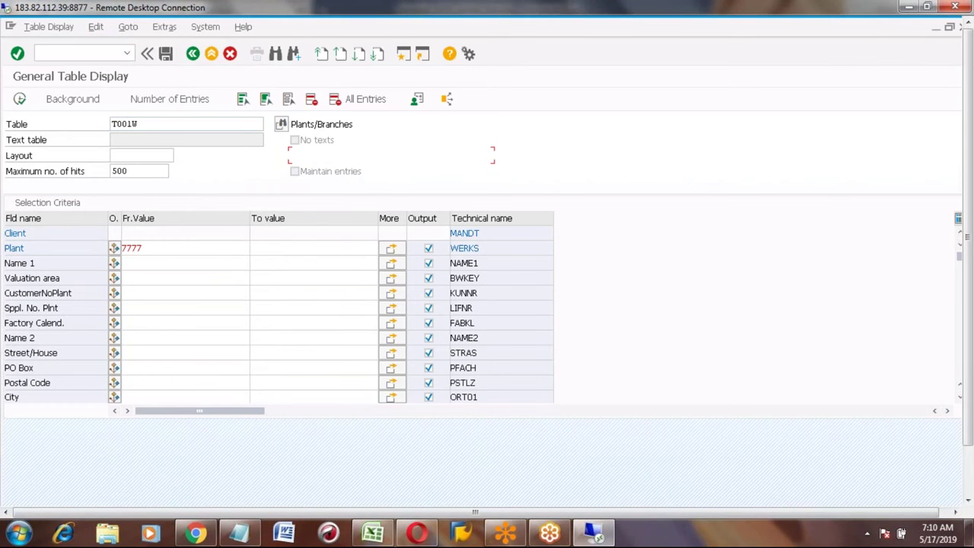
pyautogui.click(194, 55)
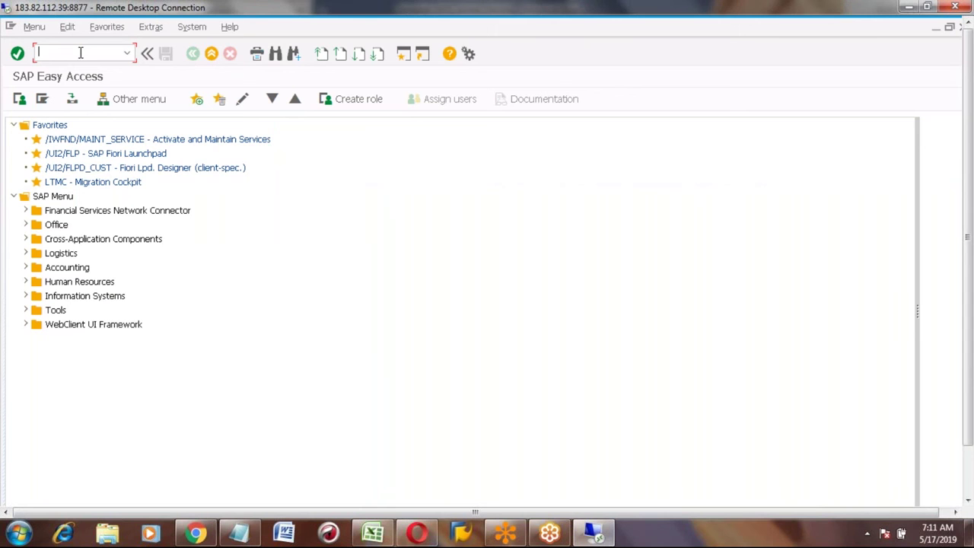
pyautogui.write('SE11')
# Step: Switch the transaction to SE16N and load table AFPO in General Table Display
pyautogui.press('BackSpace')
pyautogui.write('6N')
pyautogui.press('Return')
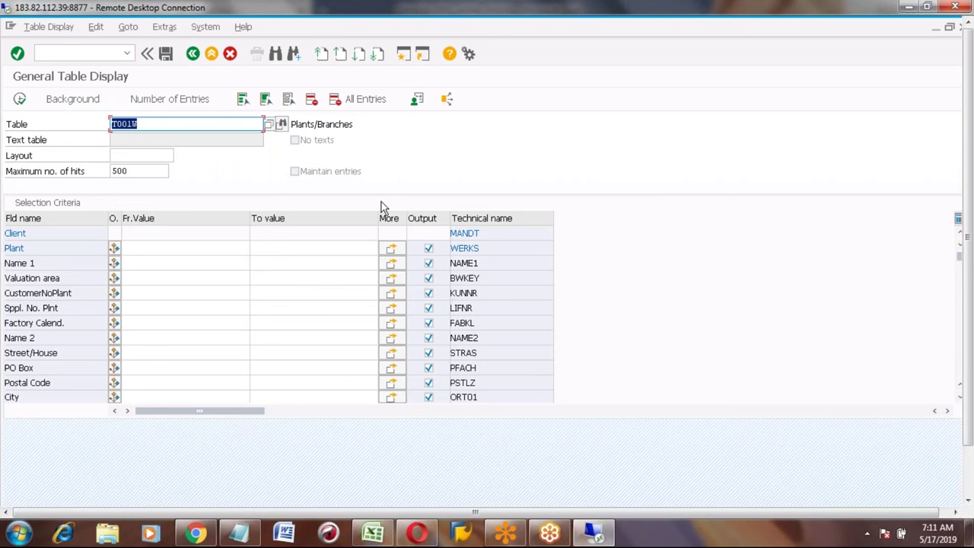
pyautogui.write('AFP0')
pyautogui.press('Return')
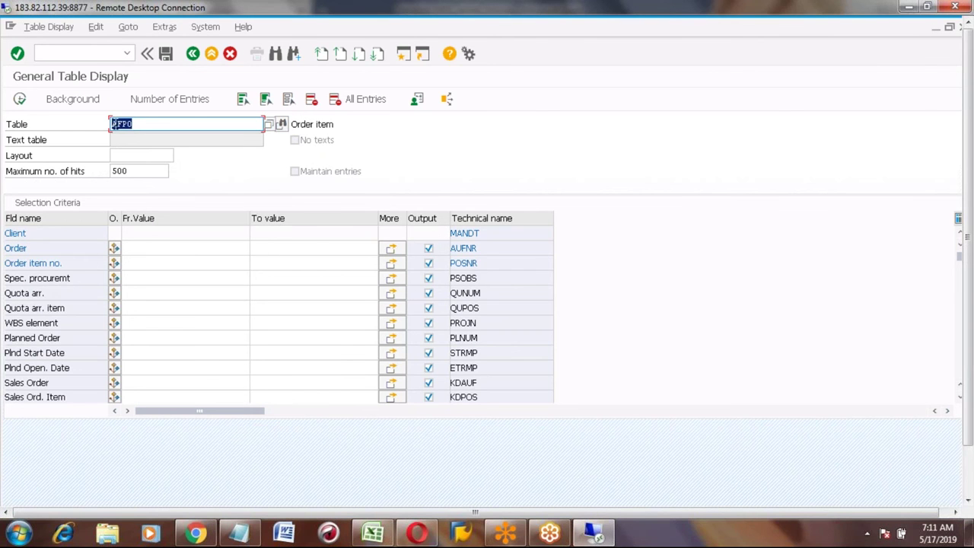
pyautogui.click(147, 124)
# Step: Restrict the Material selection to HONDA_CAR1 and run the AFPO query
pyautogui.click(78, 341)
pyautogui.press('pagedown')
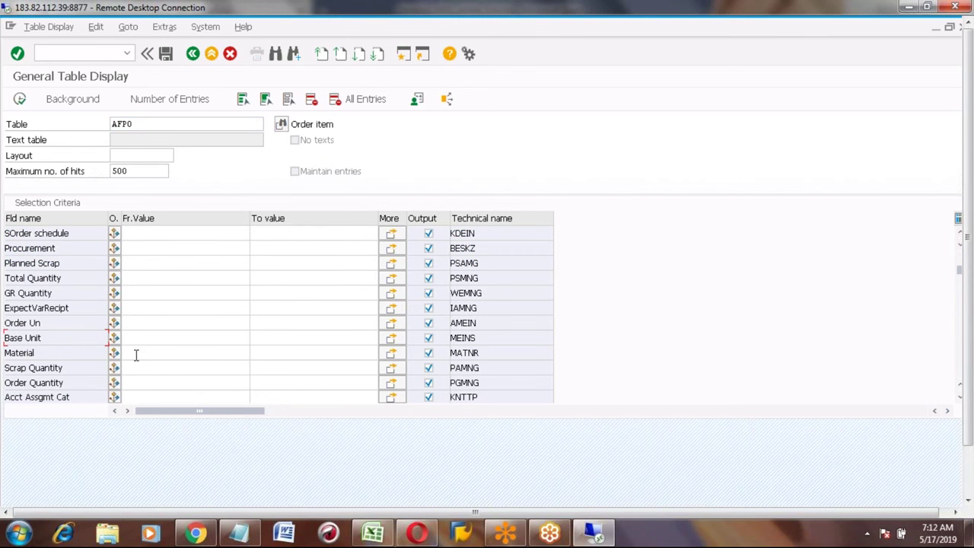
pyautogui.click(136, 353)
pyautogui.write('HOND')
pyautogui.press('Down')
pyautogui.press('Return')
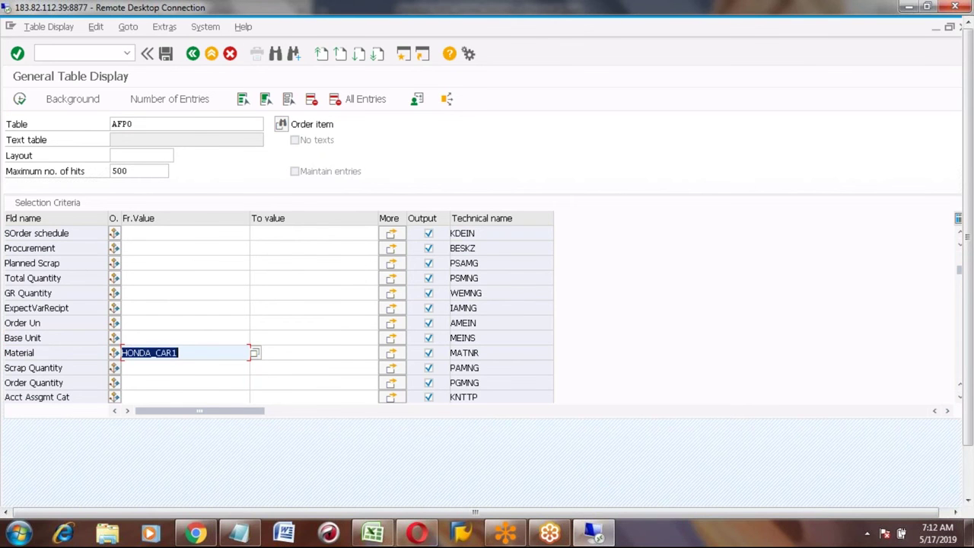
pyautogui.click(183, 351)
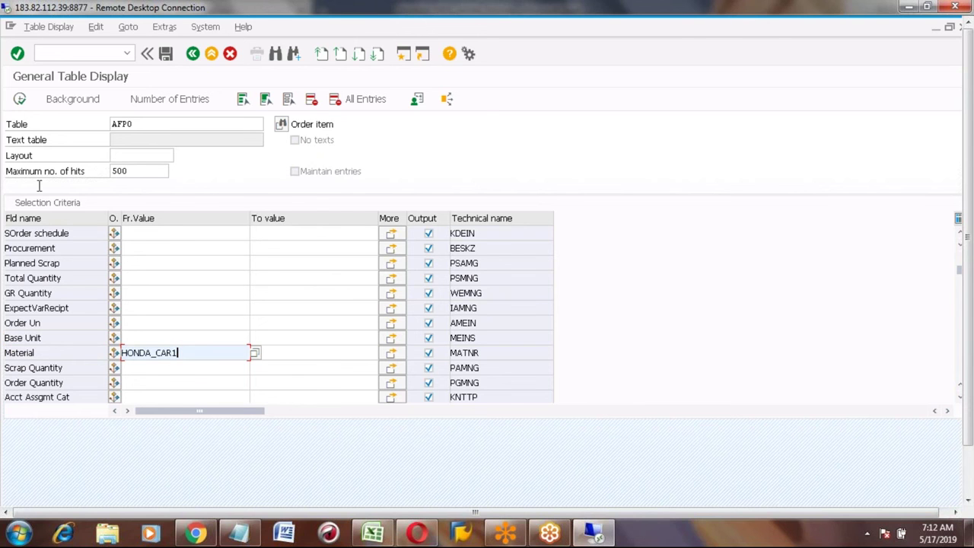
pyautogui.click(20, 101)
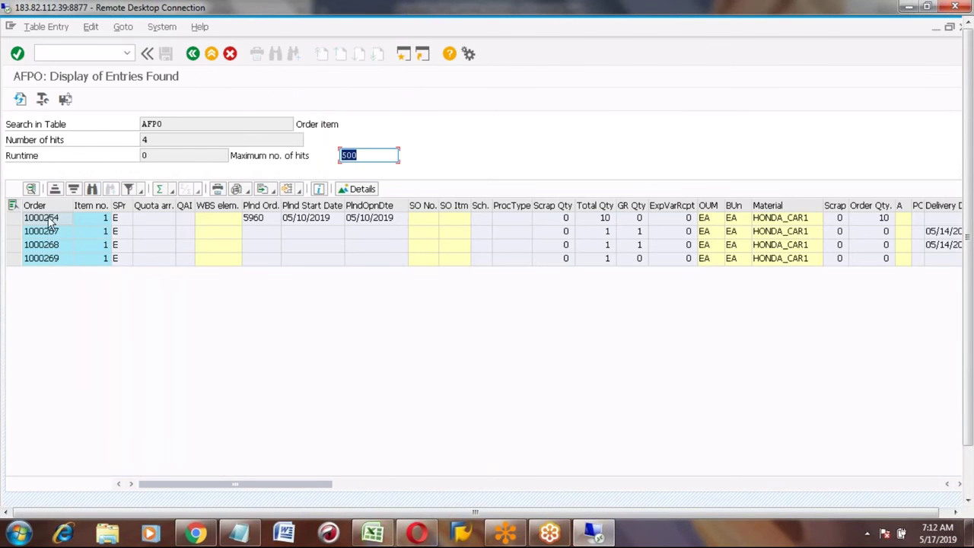
# Step: Select the order numbers of the four HONDA_CAR1 items and bring up the Export menu
pyautogui.click(38, 206)
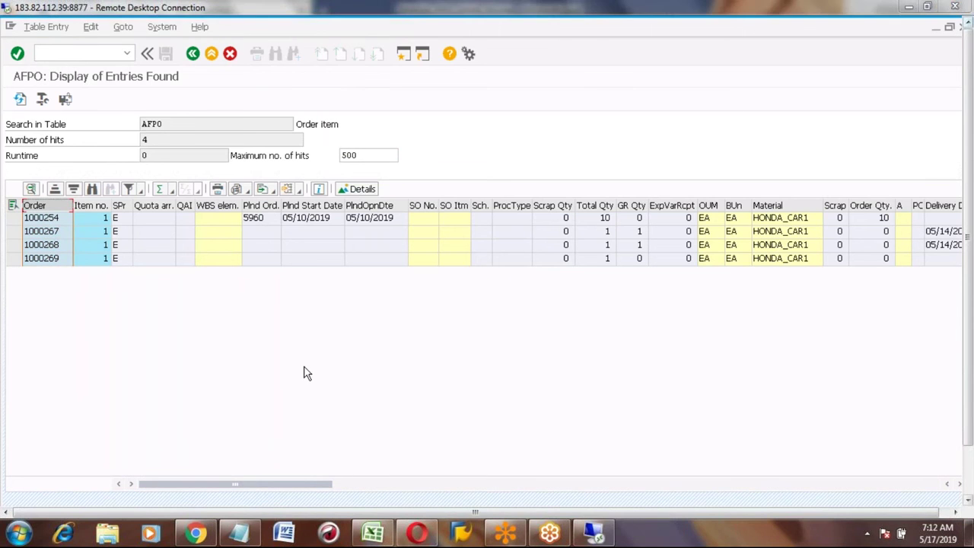
pyautogui.click(58, 259)
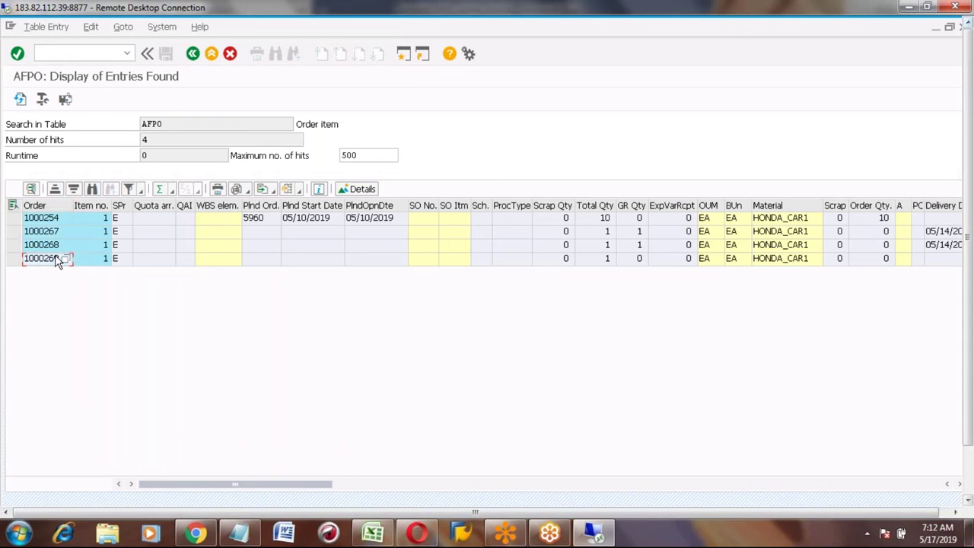
pyautogui.click(263, 190)
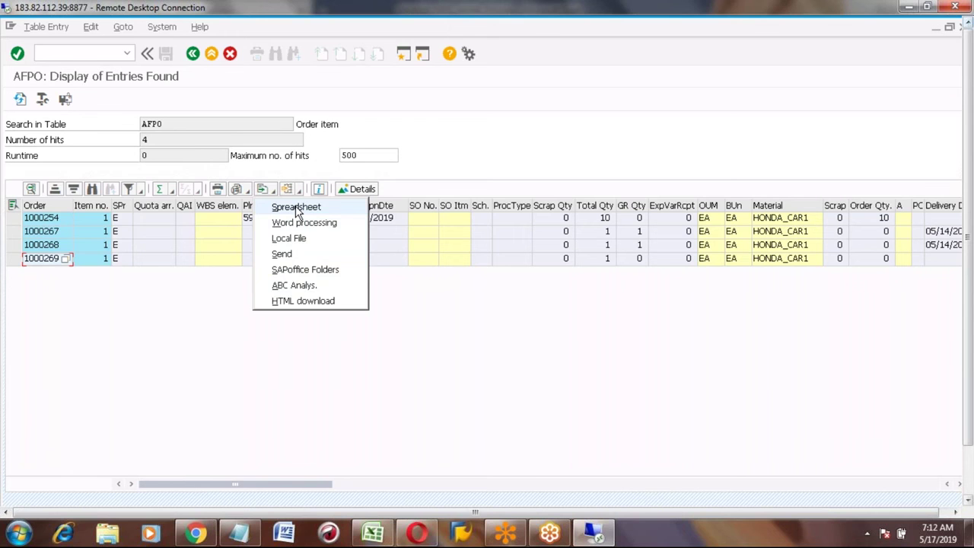
# Step: Export the list as a spreadsheet in 'Excel (in MHTML Format)' and confirm
pyautogui.click(296, 208)
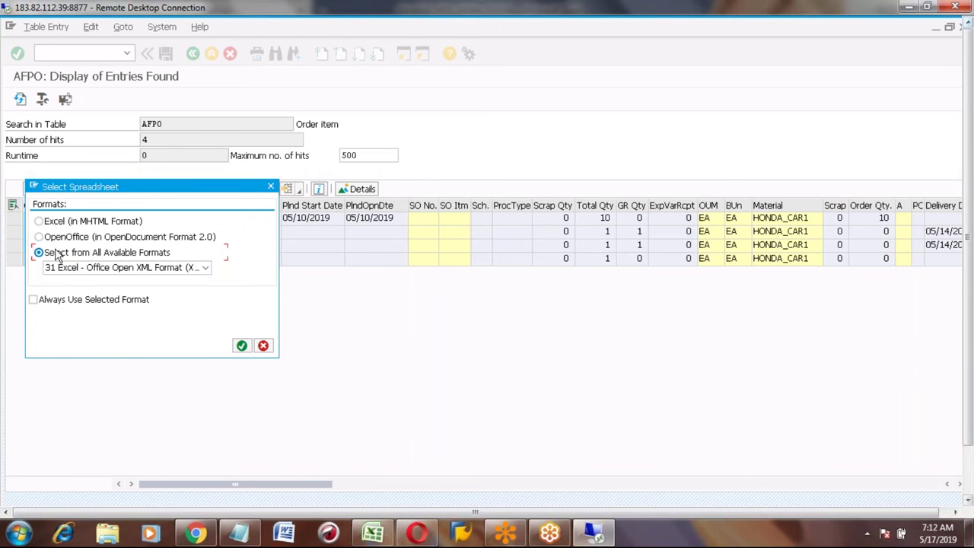
pyautogui.click(39, 222)
pyautogui.click(241, 347)
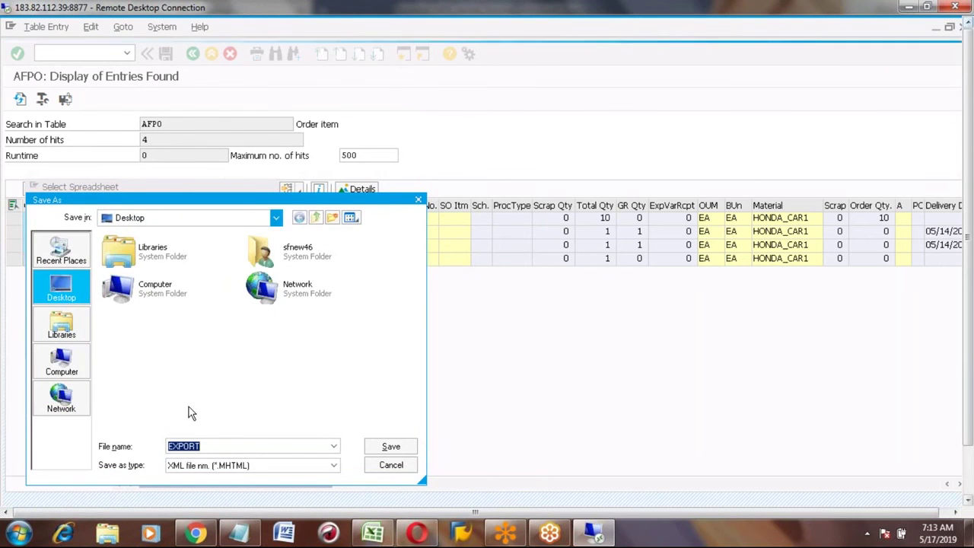
# Step: Save the export as ORDER_DETAILS on the Desktop, allowing and remembering both security prompts
pyautogui.write('ORDER_')
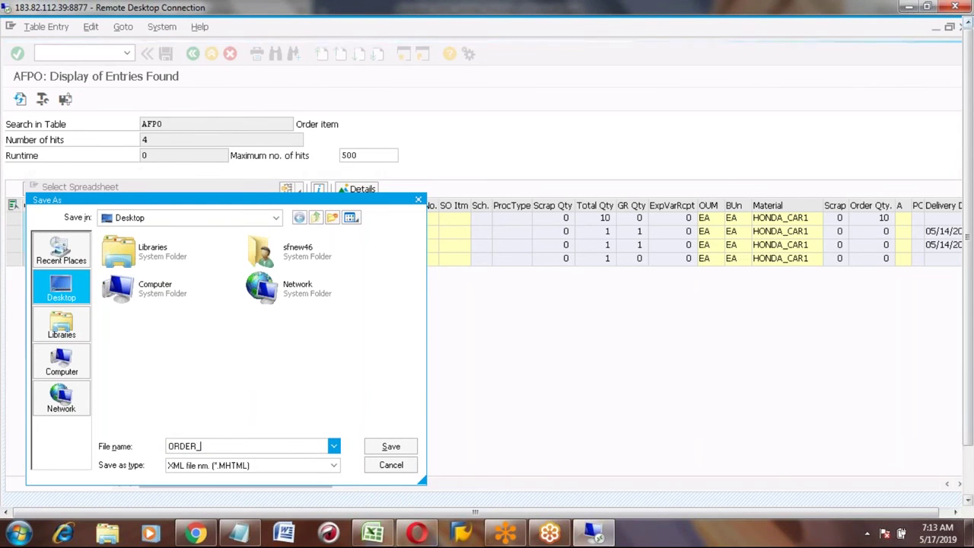
pyautogui.write('DETAILA')
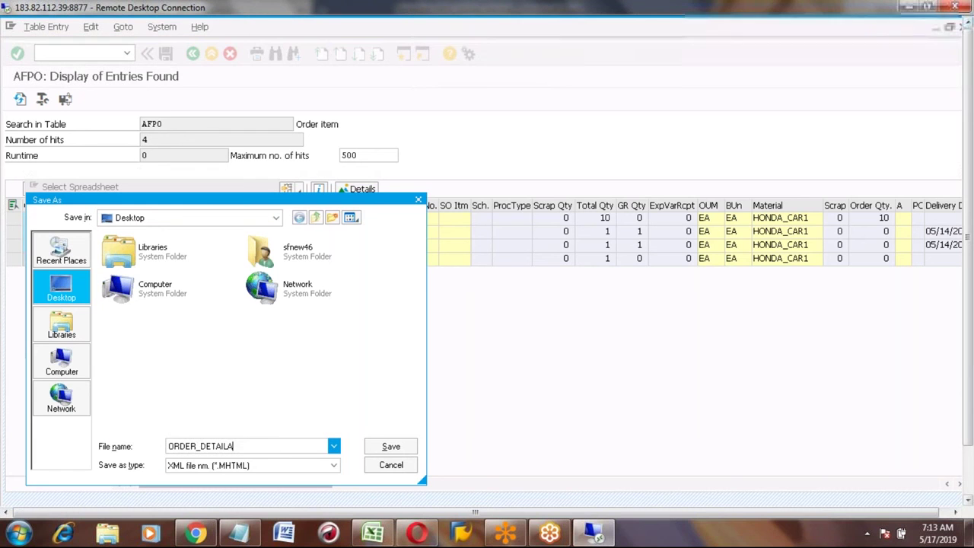
pyautogui.press('BackSpace')
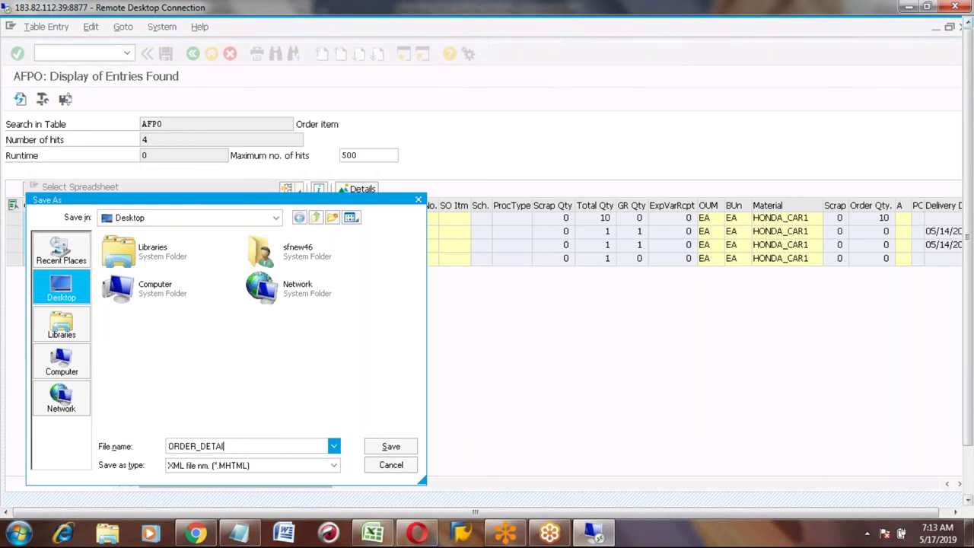
pyautogui.write('S')
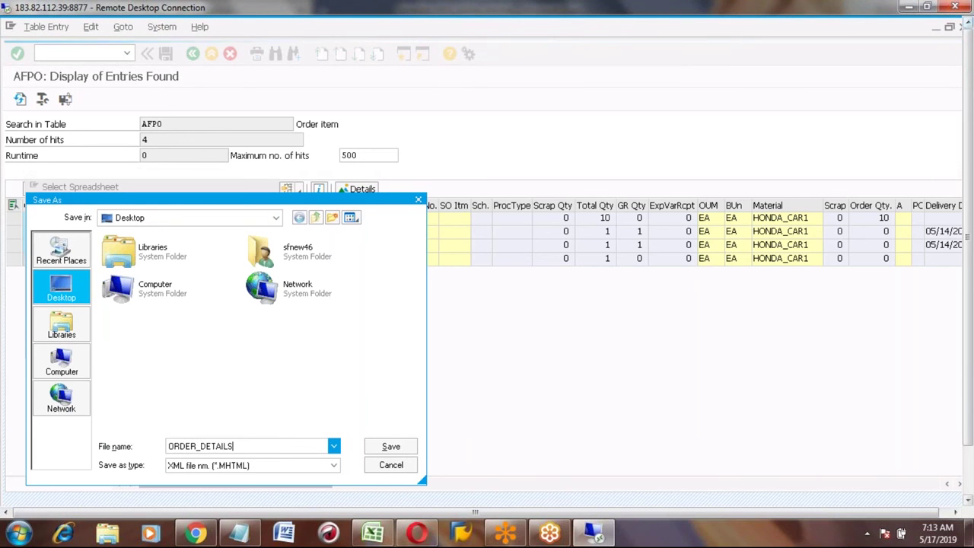
pyautogui.click(373, 449)
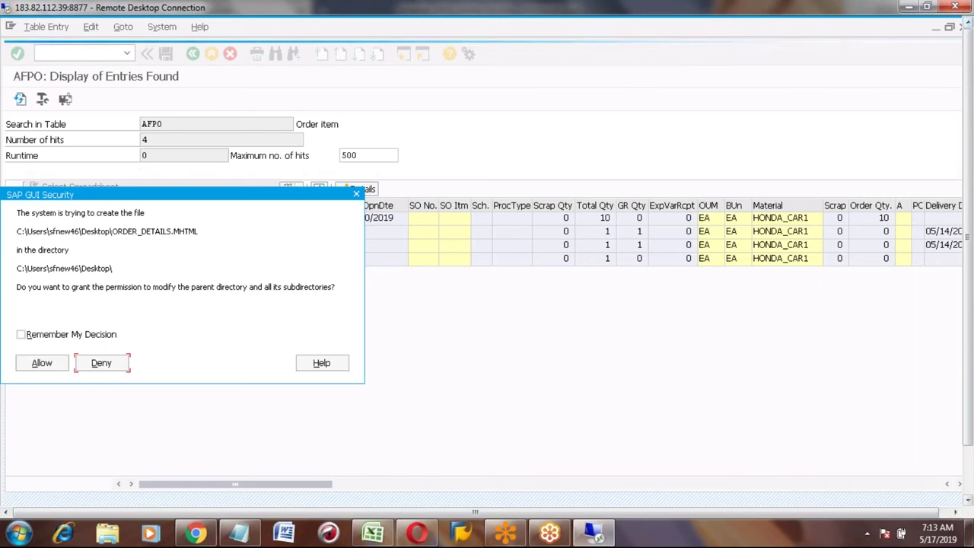
pyautogui.click(41, 363)
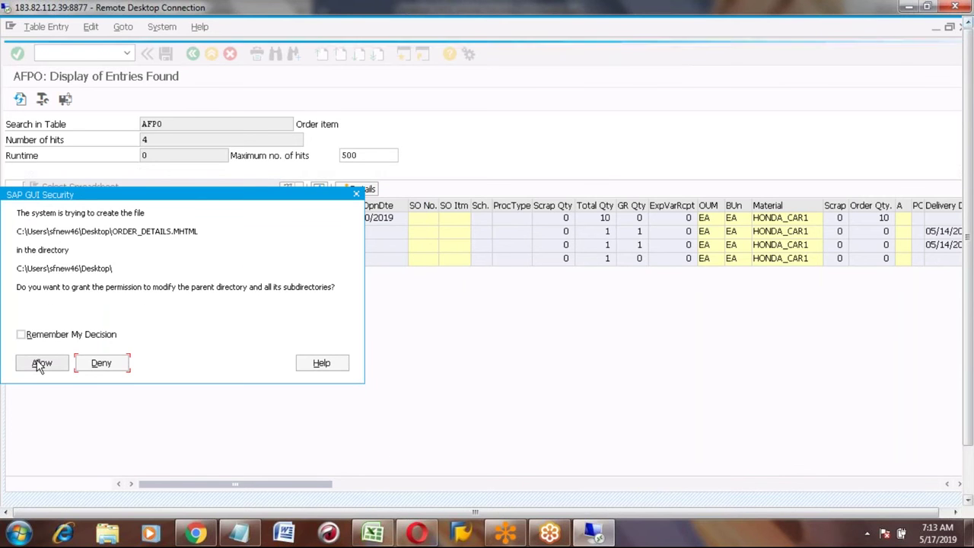
pyautogui.click(20, 323)
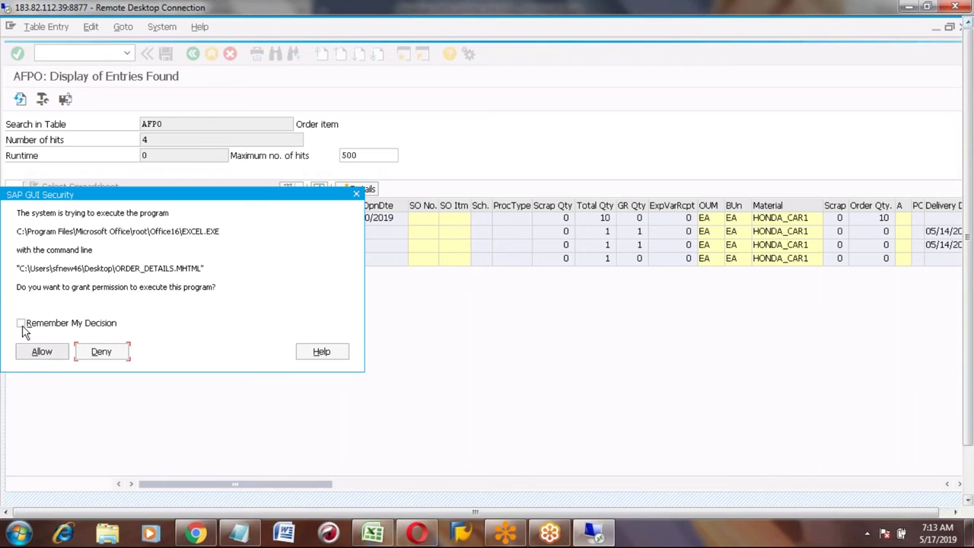
pyautogui.click(44, 353)
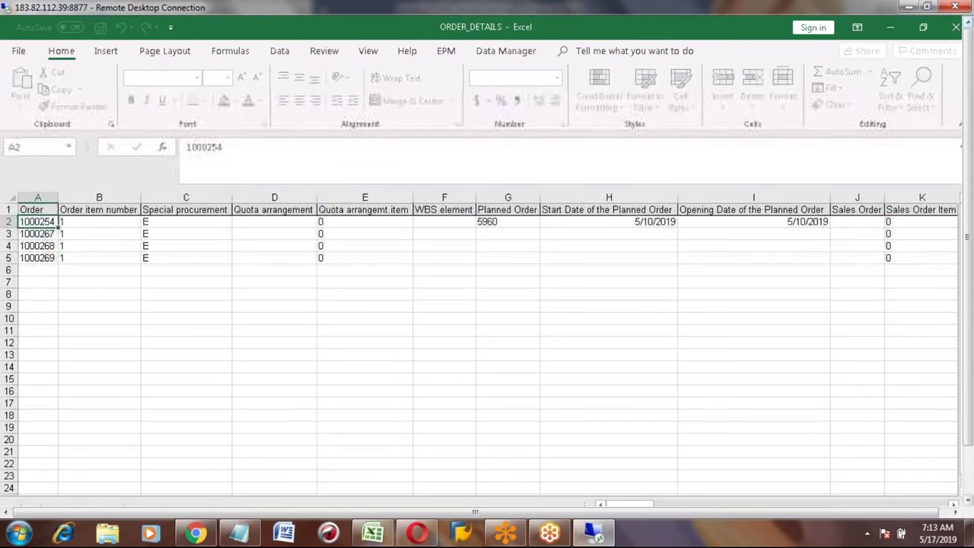
pyautogui.click(45, 235)
pyautogui.press('Down')
pyautogui.press('Down')
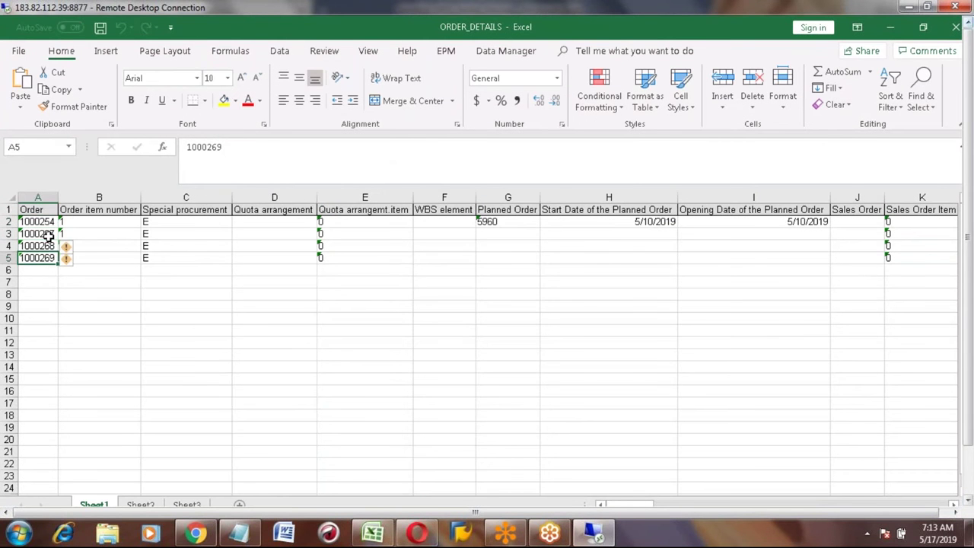
pyautogui.press('Up')
pyautogui.press('Up')
pyautogui.press('Up')
pyautogui.press('Right')
pyautogui.press('Right')
pyautogui.press('Right')
pyautogui.press('Right')
pyautogui.press('Right')
pyautogui.press('Right')
pyautogui.press('Right')
pyautogui.press('Right')
pyautogui.press('Right')
pyautogui.press('Right')
pyautogui.press('Right')
pyautogui.press('Right')
pyautogui.press('Right')
pyautogui.press('Right')
pyautogui.press('Right')
pyautogui.press('Right')
pyautogui.press('Right')
pyautogui.press('Right')
pyautogui.press('Right')
pyautogui.press('Right')
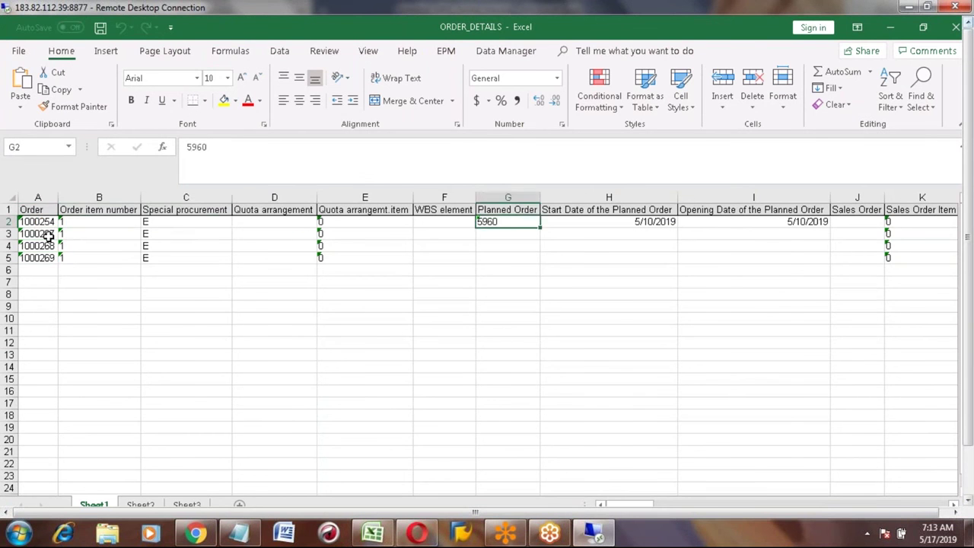
pyautogui.press('Up')
pyautogui.press('Left')
pyautogui.press('Left')
pyautogui.press('Left')
pyautogui.press('Left')
pyautogui.press('Left')
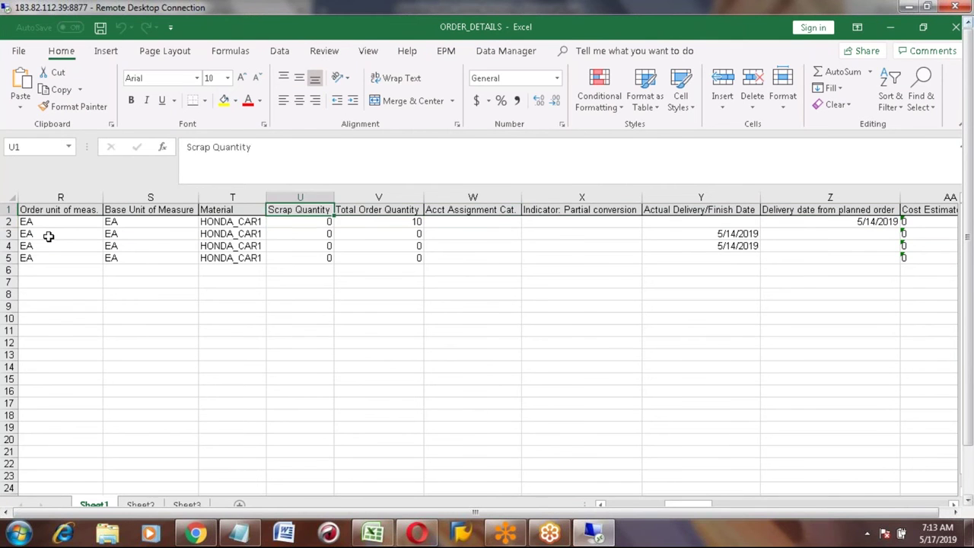
pyautogui.press('Left')
pyautogui.press('Left')
pyautogui.press('Left')
pyautogui.press('Left')
pyautogui.press('Left')
pyautogui.press('Left')
pyautogui.press('Left')
pyautogui.press('Left')
pyautogui.press('Left')
pyautogui.press('Left')
pyautogui.press('Left')
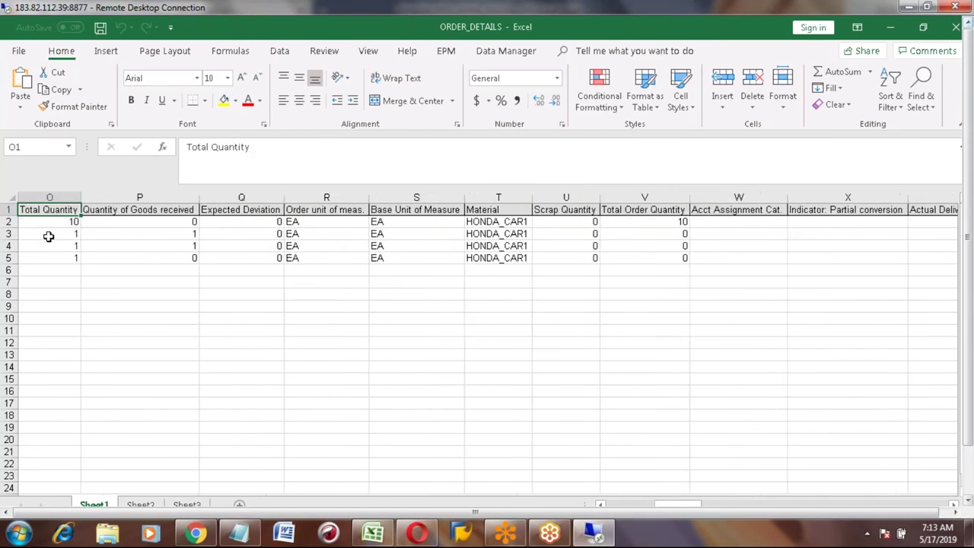
pyautogui.press('Left')
pyautogui.press('Left')
pyautogui.press('Left')
pyautogui.press('Left')
pyautogui.press('Left')
pyautogui.press('Left')
pyautogui.press('Left')
pyautogui.press('Left')
pyautogui.press('Left')
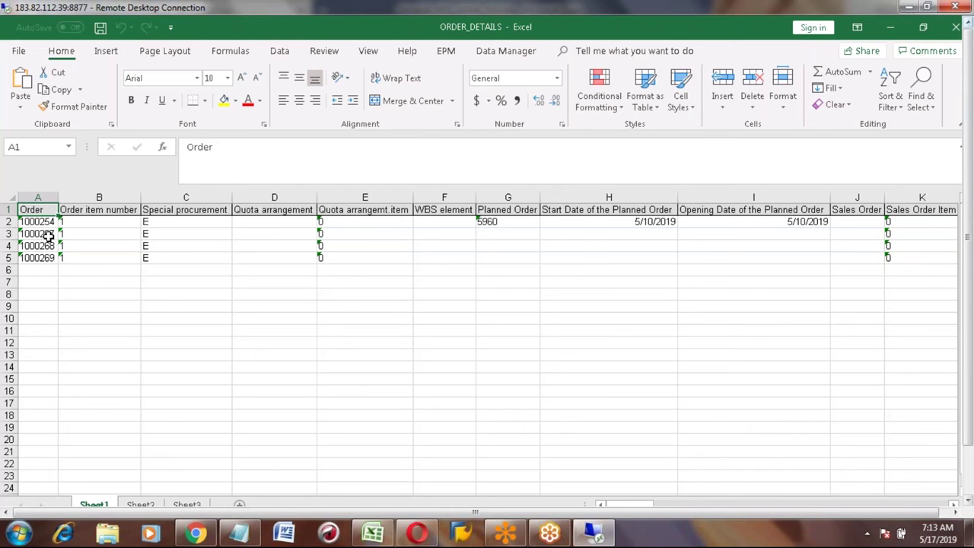
pyautogui.press('Down')
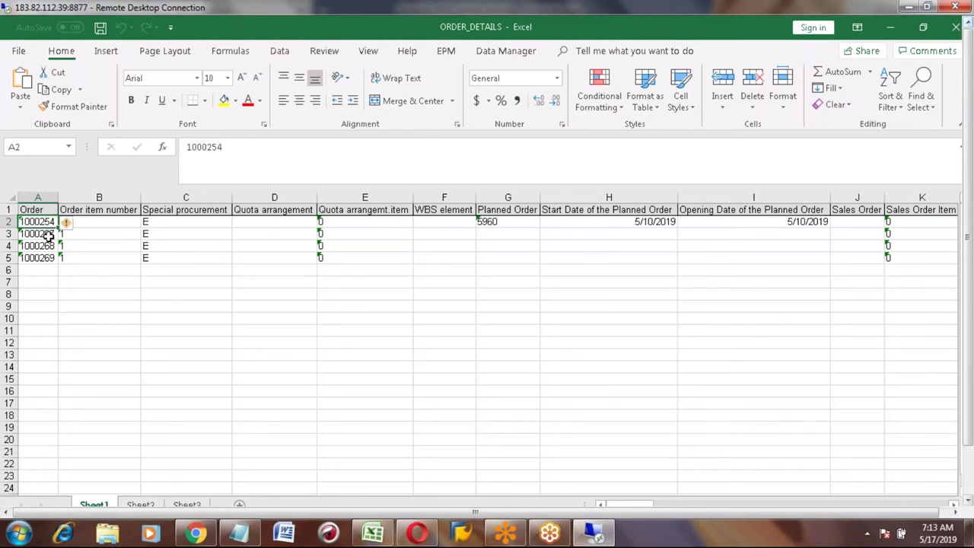
pyautogui.hotkey('shift', 'Down')
pyautogui.hotkey('shift', 'Down')
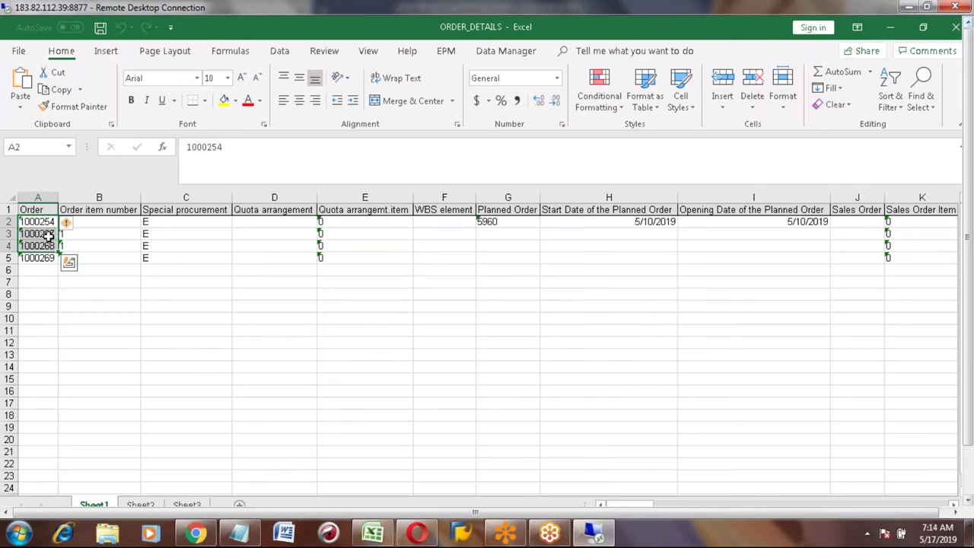
pyautogui.hotkey('shift', 'Down')
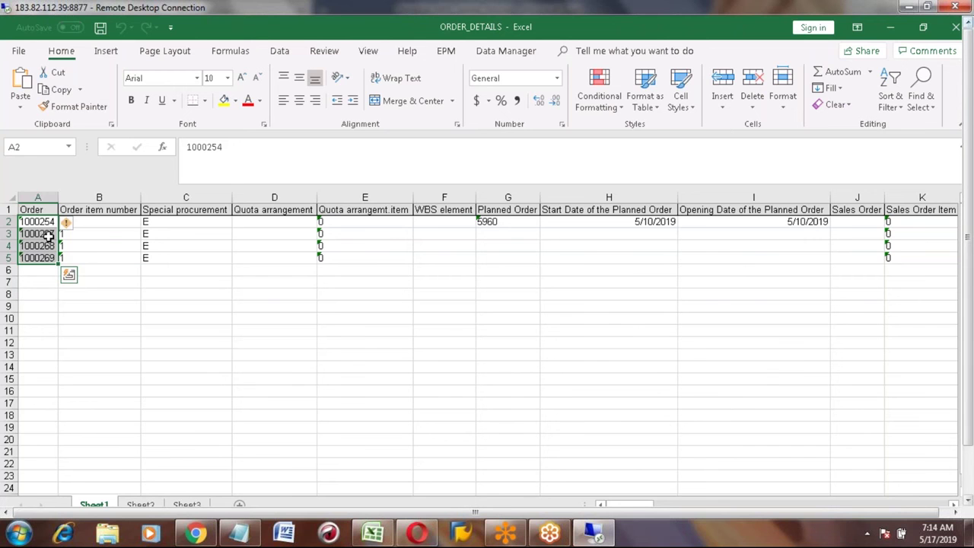
pyautogui.press('Right')
pyautogui.press('Right')
pyautogui.press('Right')
pyautogui.press('Right')
pyautogui.press('Right')
pyautogui.press('Right')
pyautogui.press('Right')
pyautogui.press('Right')
pyautogui.press('Right')
pyautogui.press('Right')
pyautogui.press('Right')
pyautogui.press('Right')
pyautogui.press('Right')
pyautogui.press('Right')
pyautogui.press('Right')
pyautogui.press('Right')
pyautogui.press('Right')
pyautogui.press('Right')
pyautogui.press('Right')
pyautogui.press('Right')
pyautogui.press('Right')
pyautogui.press('Right')
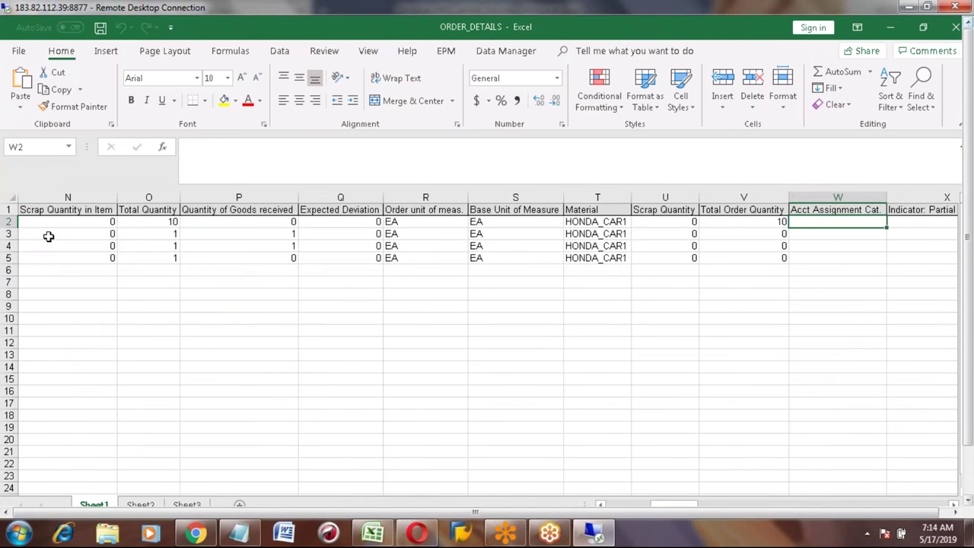
pyautogui.press('Right')
pyautogui.press('Right')
pyautogui.press('Right')
pyautogui.press('Right')
pyautogui.press('Right')
pyautogui.press('Right')
pyautogui.press('Right')
pyautogui.press('Right')
pyautogui.press('Right')
pyautogui.press('Right')
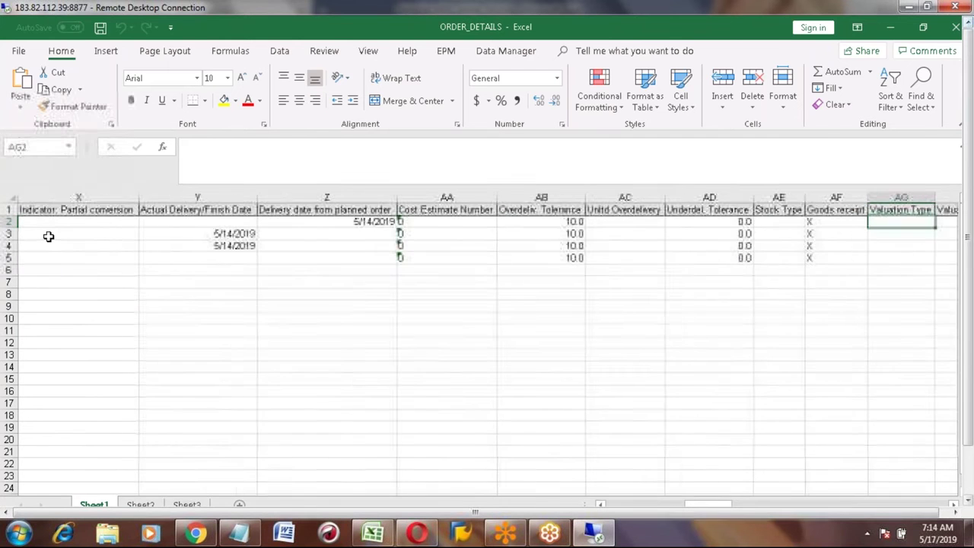
pyautogui.press('Up')
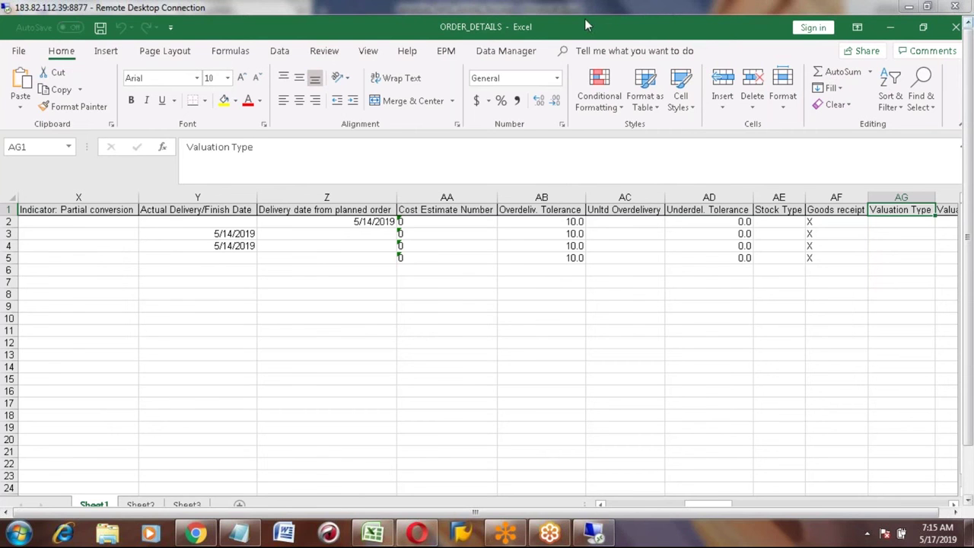
pyautogui.click(431, 261)
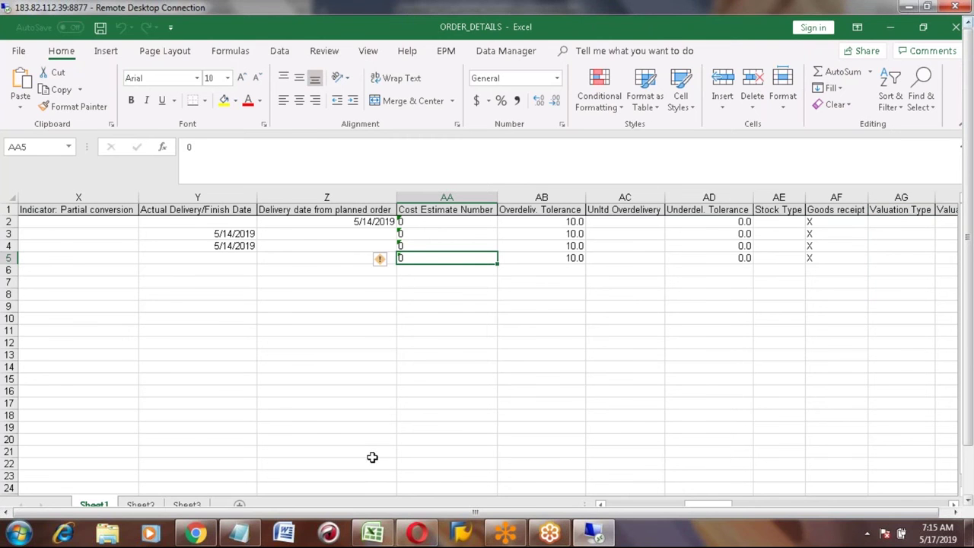
# Step: Add the heading 'Data Loading:' in cell B933 of the local notes workbook
pyautogui.click(373, 536)
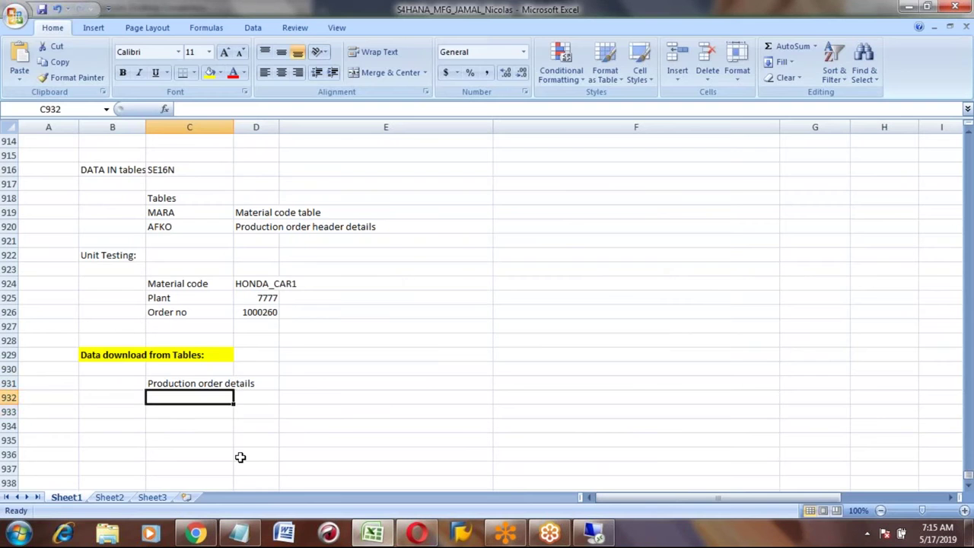
pyautogui.press('Down')
pyautogui.press('Left')
pyautogui.press('Left')
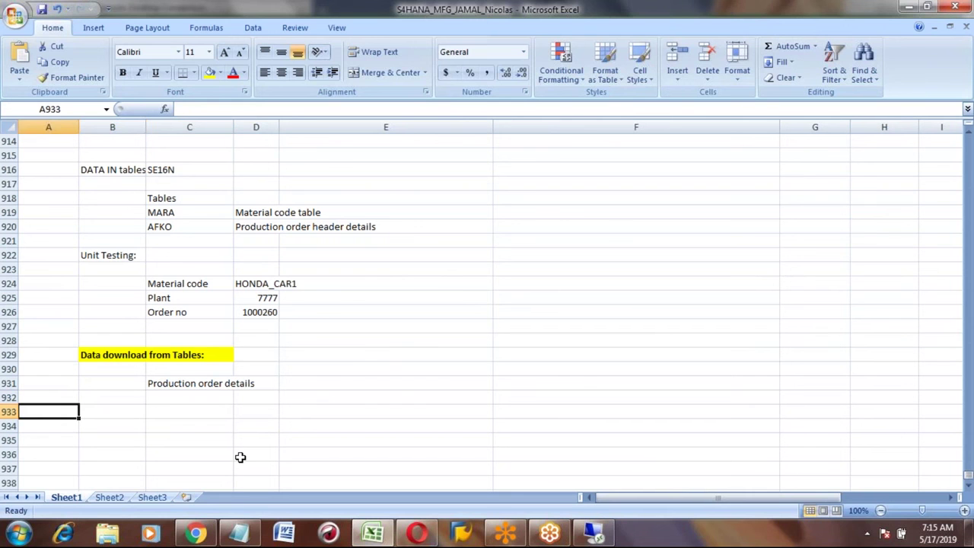
pyautogui.press('Right')
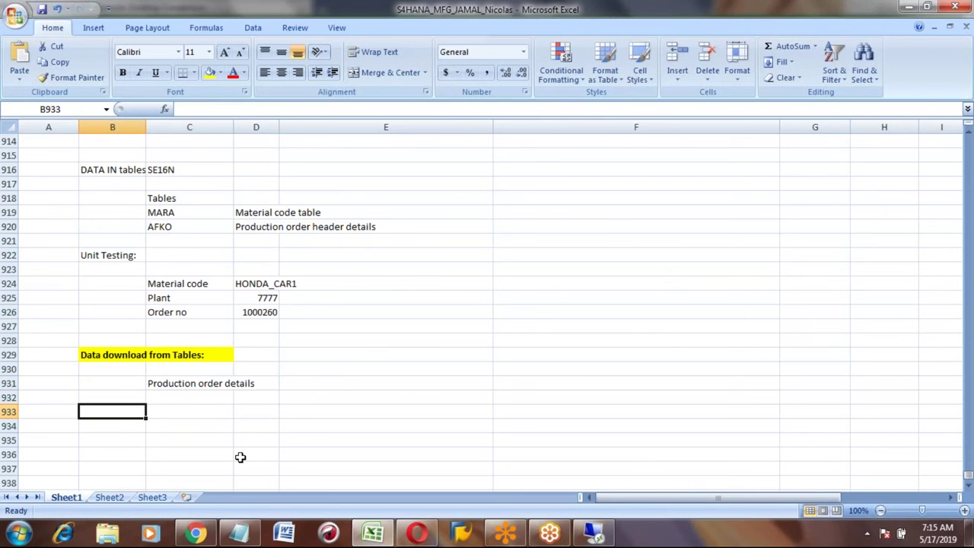
pyautogui.write('DATA Loading:')
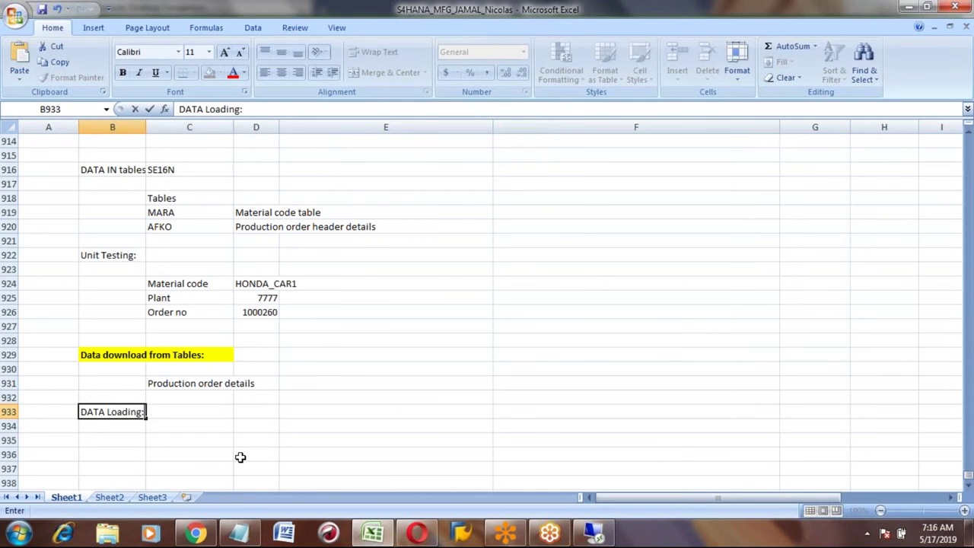
pyautogui.press('Return')
pyautogui.press('Up')
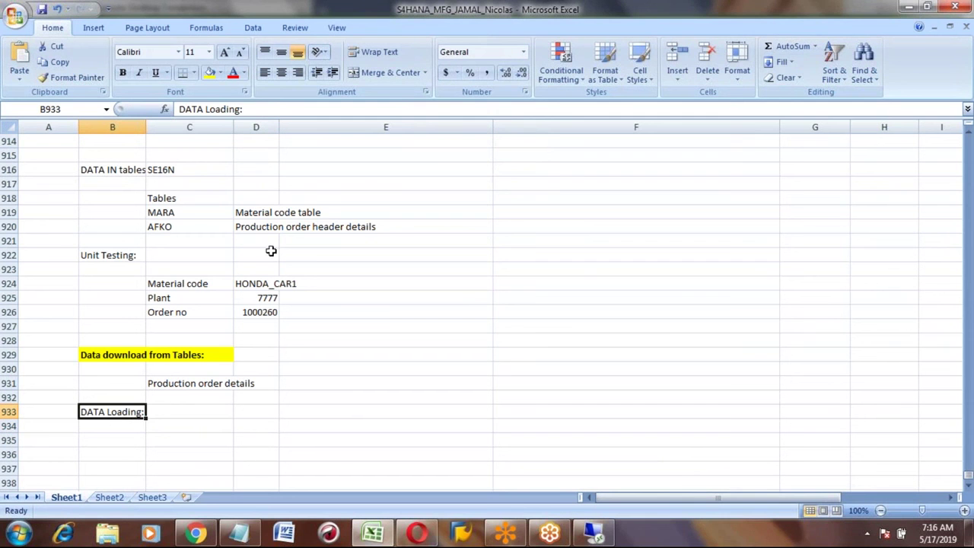
pyautogui.click(180, 109)
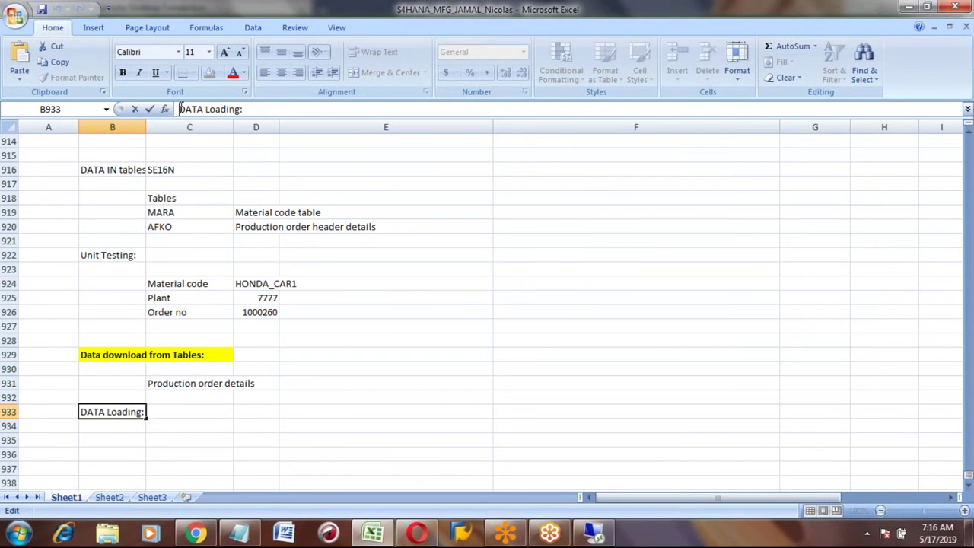
pyautogui.write('Master')
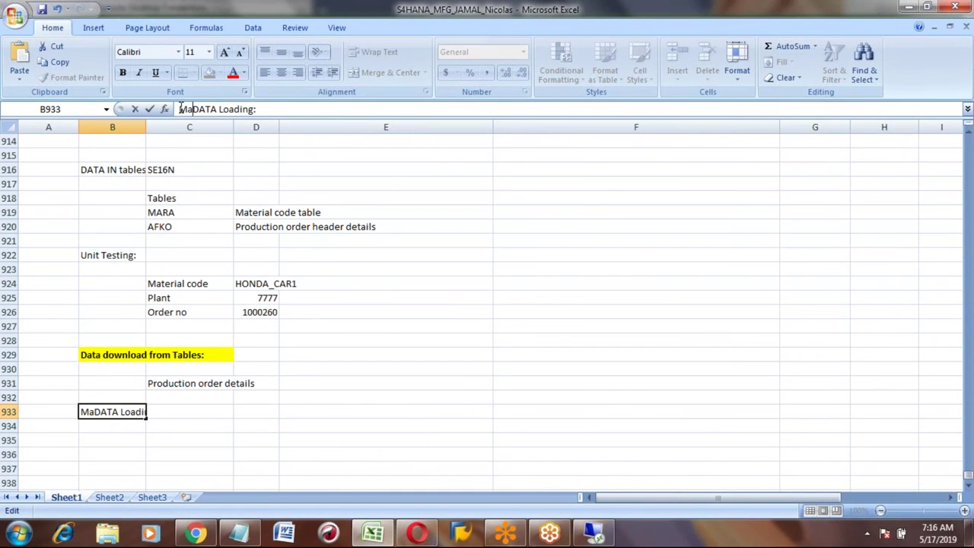
pyautogui.press('Delete')
pyautogui.press('Delete')
pyautogui.press('Delete')
pyautogui.press('Delete')
pyautogui.write('data')
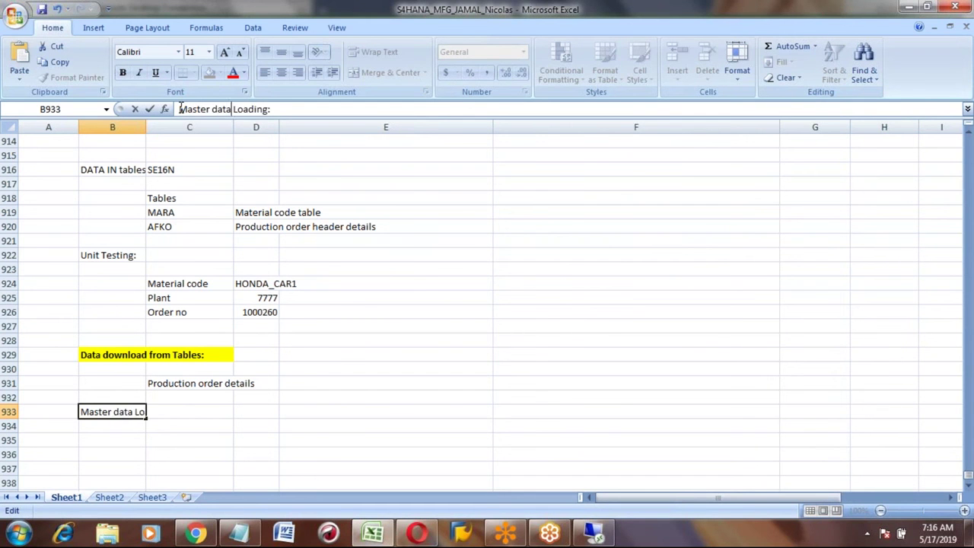
pyautogui.press('Return')
pyautogui.press('Return')
pyautogui.press('Return')
pyautogui.press('Return')
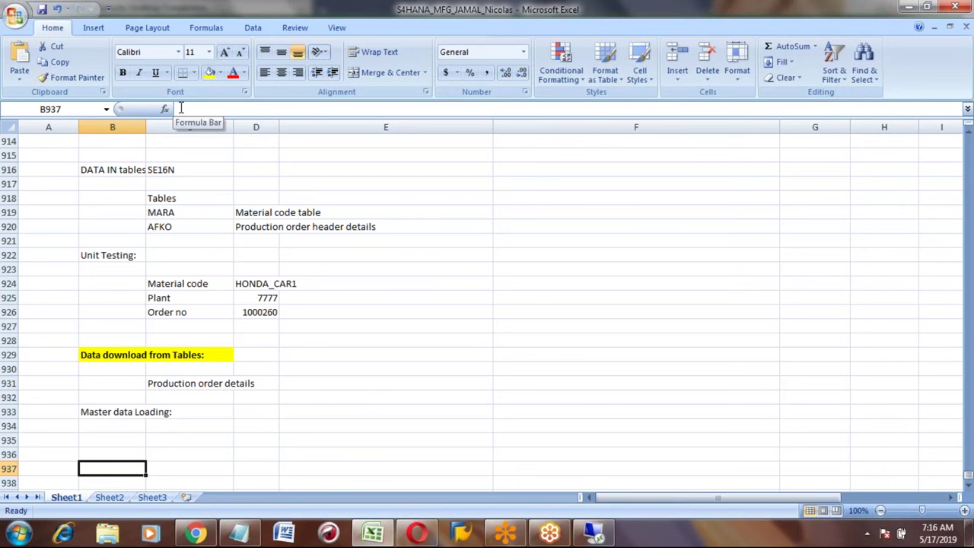
pyautogui.press('Up')
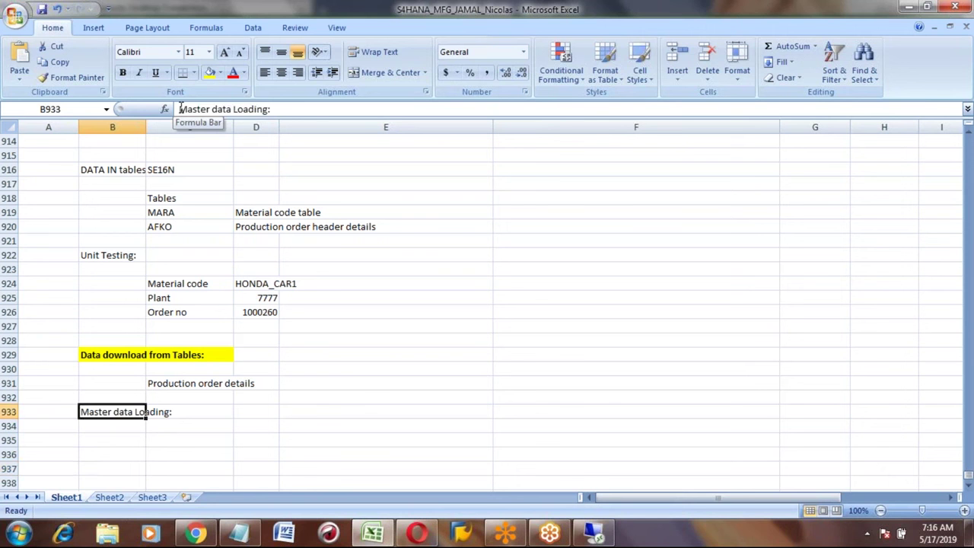
pyautogui.click(219, 109)
pyautogui.press('BackSpace')
pyautogui.press('BackSpace')
pyautogui.press('BackSpace')
pyautogui.press('BackSpace')
pyautogui.press('BackSpace')
pyautogui.press('BackSpace')
pyautogui.press('BackSpace')
pyautogui.press('BackSpace')
pyautogui.write('D')
pyautogui.press('Return')
# Step: List '1 Master Data' and '2 Transactional data' in rows 935 and 936
pyautogui.press('Down')
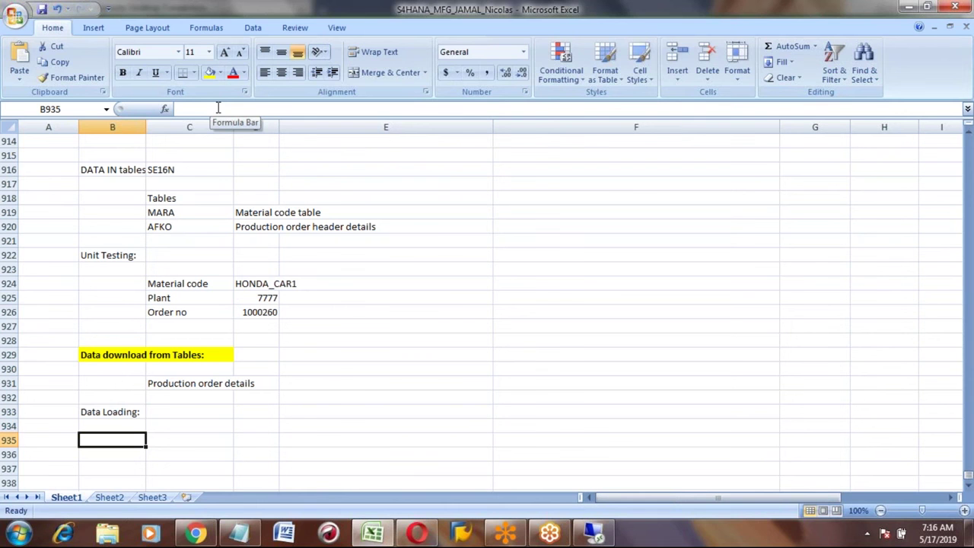
pyautogui.write('1')
pyautogui.press('Tab')
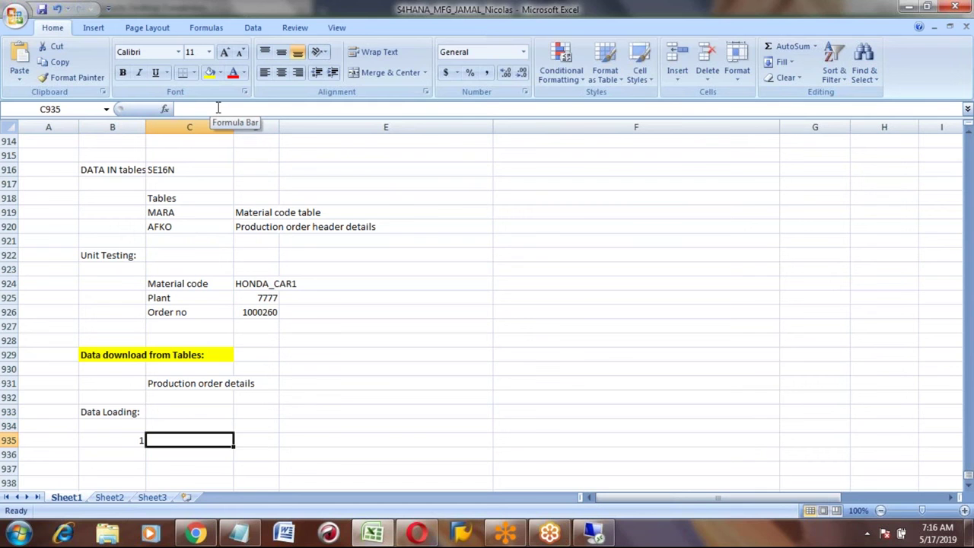
pyautogui.write('Ma')
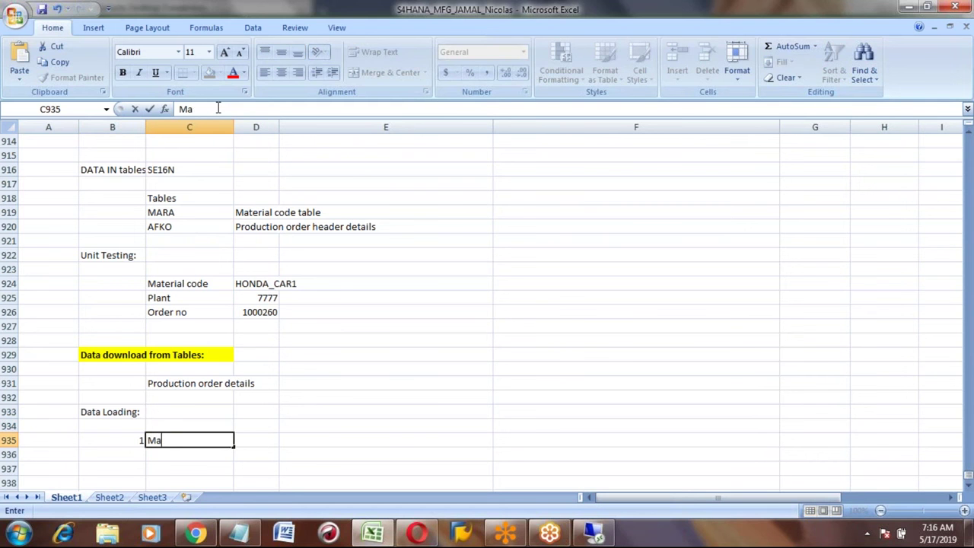
pyautogui.write('ster Data')
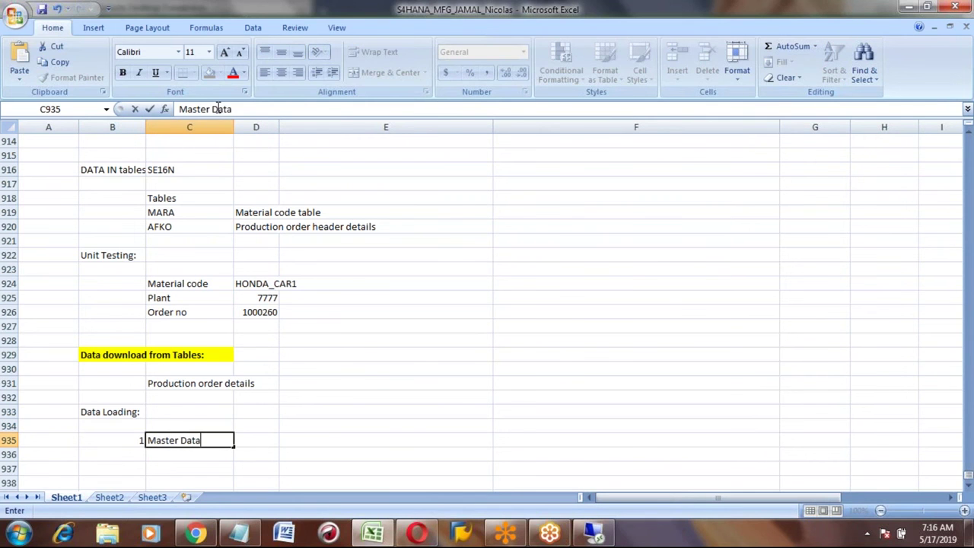
pyautogui.press('Return')
pyautogui.write('2')
pyautogui.press('Tab')
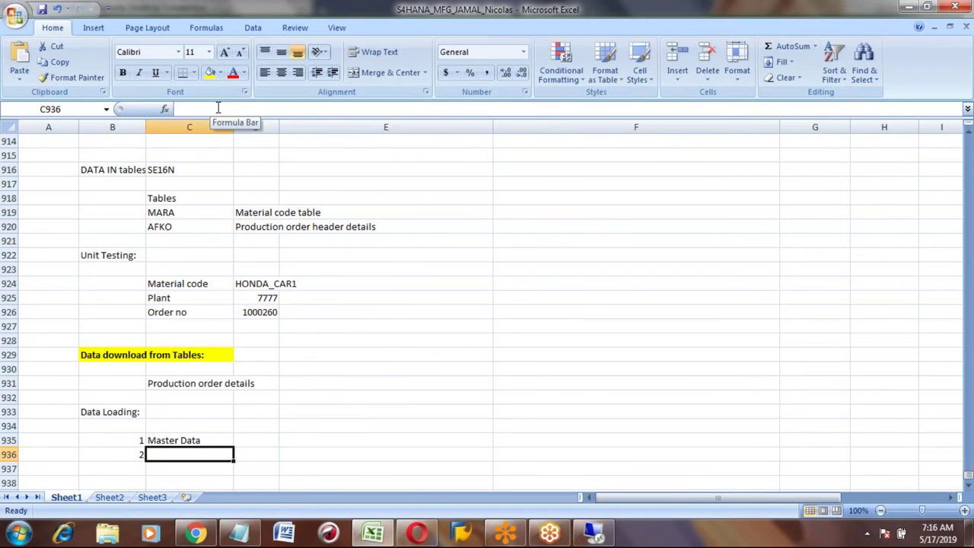
pyautogui.write('Transactional data')
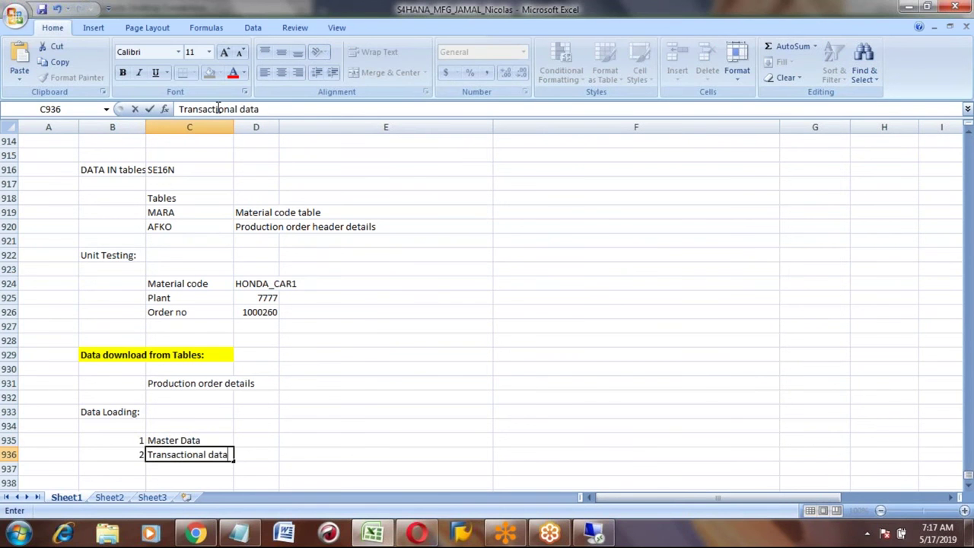
pyautogui.press('Down')
pyautogui.press('Down')
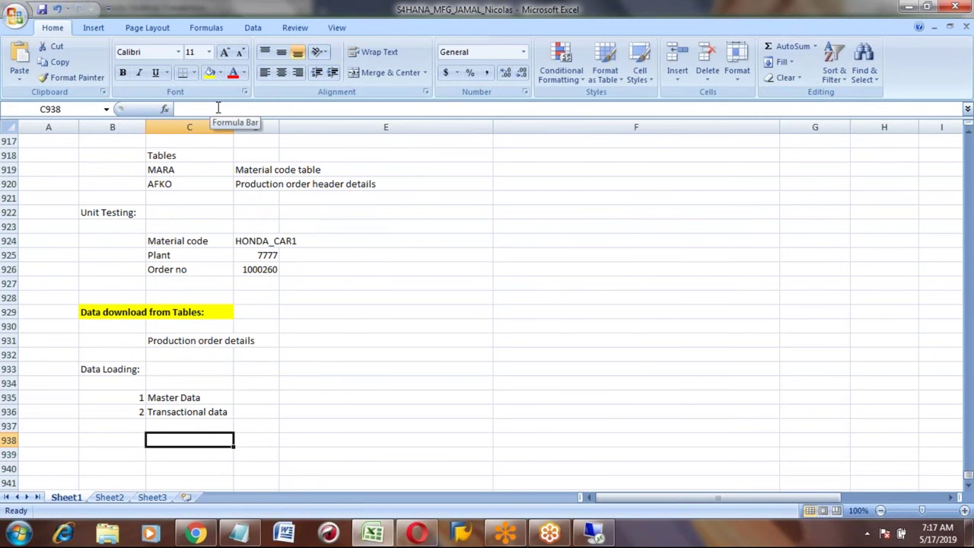
# Step: Enter LTMC in cell C938 below the list
pyautogui.write('LTN')
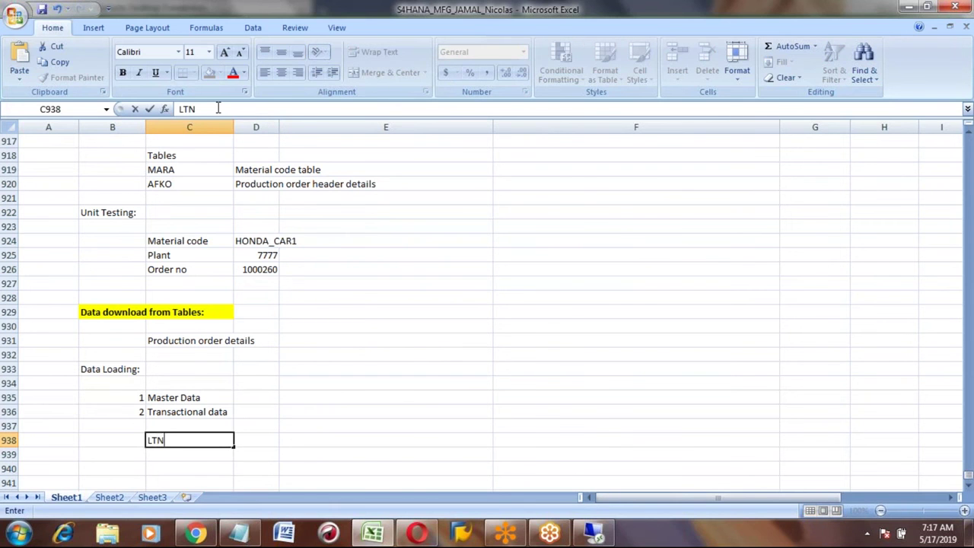
pyautogui.press('BackSpace')
pyautogui.write('MC')
pyautogui.hotkey('ctrl', 'Return')
pyautogui.press('Right')
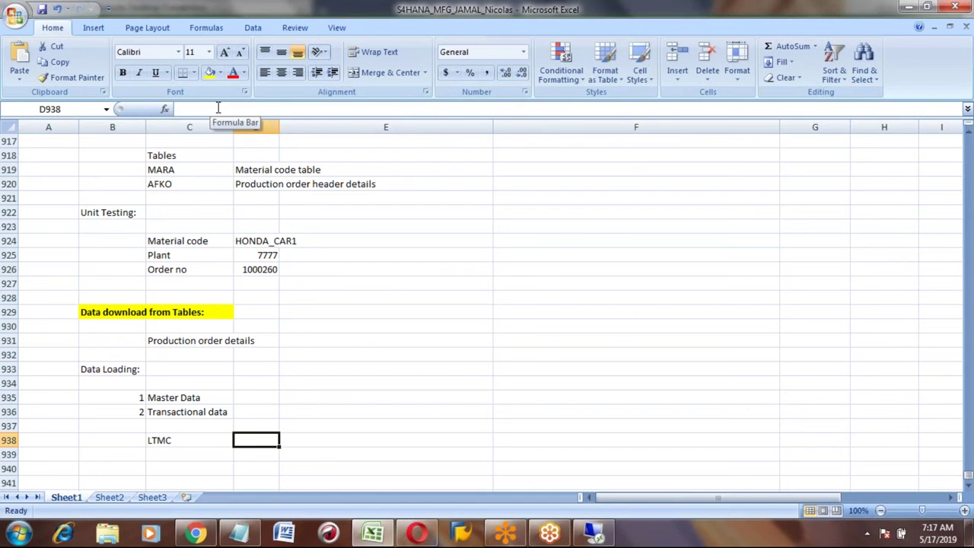
pyautogui.press('Left')
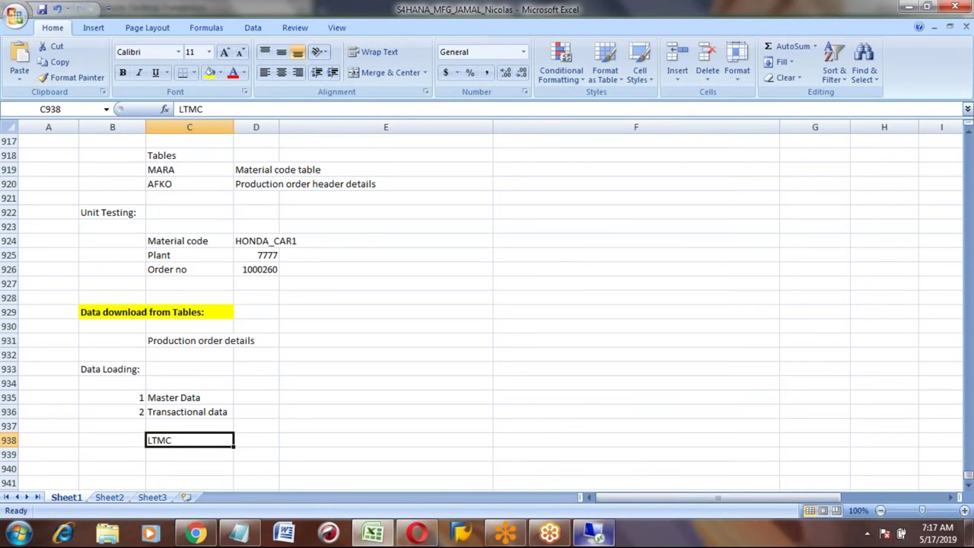
# Step: Close ORDER_DETAILS, back out to SAP Easy Access, and pick the LTMC - Migration Cockpit favourite
pyautogui.click(593, 532)
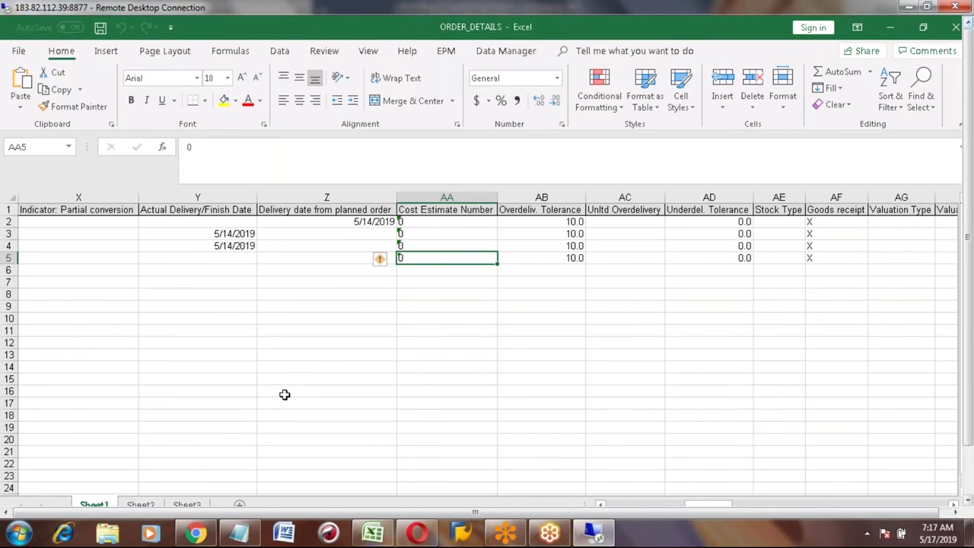
pyautogui.click(956, 31)
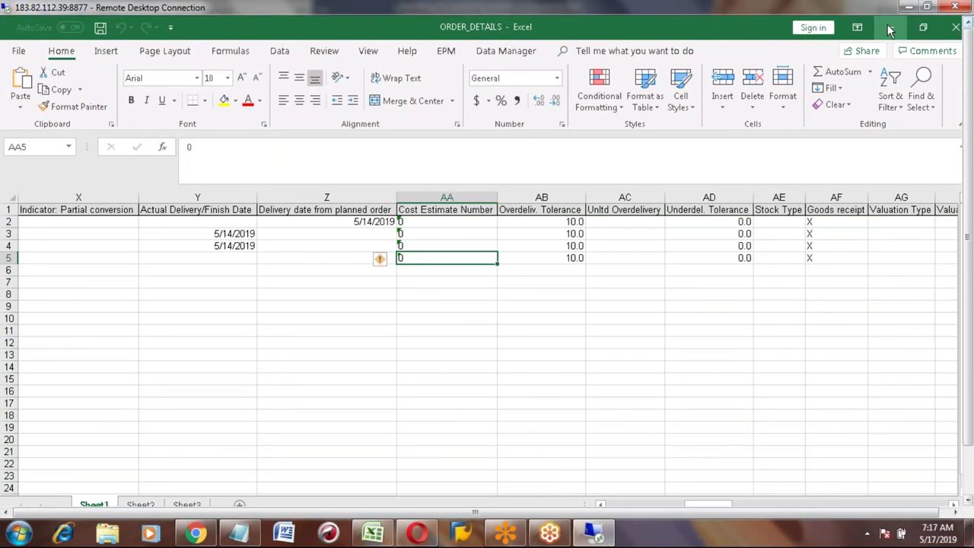
pyautogui.click(211, 53)
pyautogui.click(212, 54)
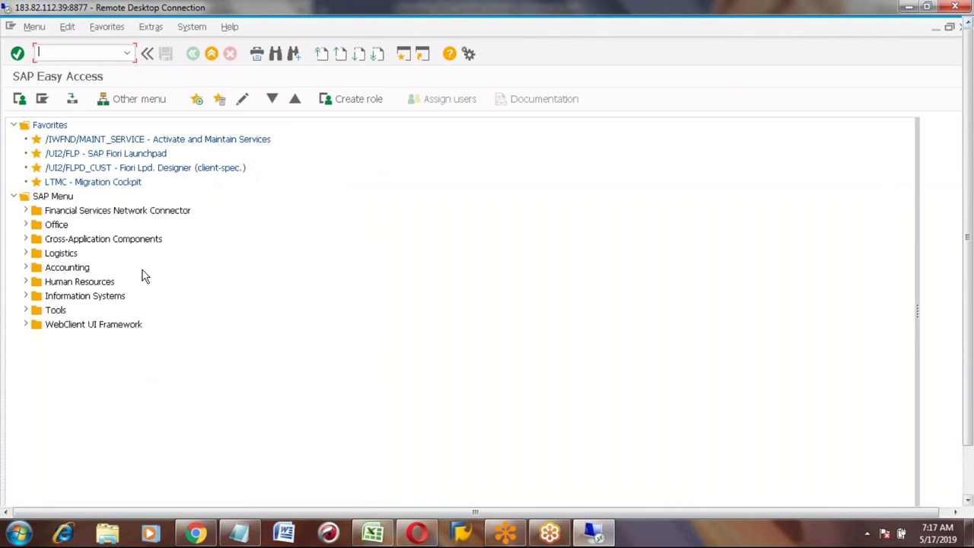
pyautogui.click(74, 184)
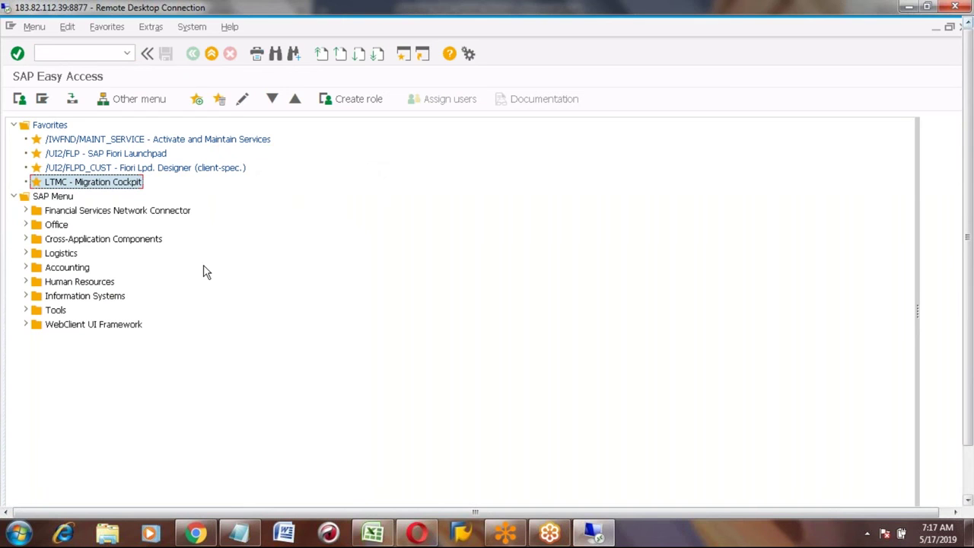
pyautogui.hotkey('alt', 'Tab')
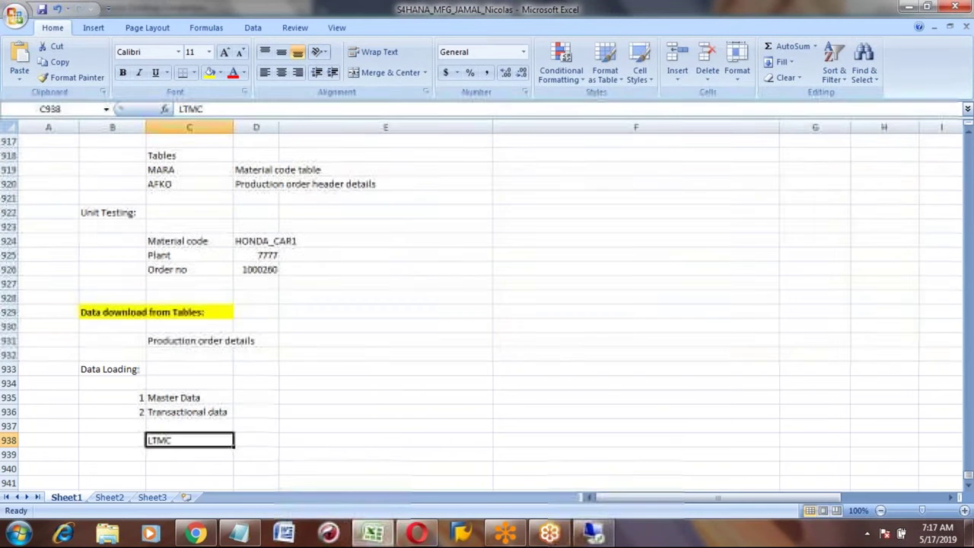
# Step: Paste 'LTMC - Migration Cockpit' into D938 beside the LTMC note
pyautogui.click(255, 440)
pyautogui.write('LTMC - Migration Cockpit')
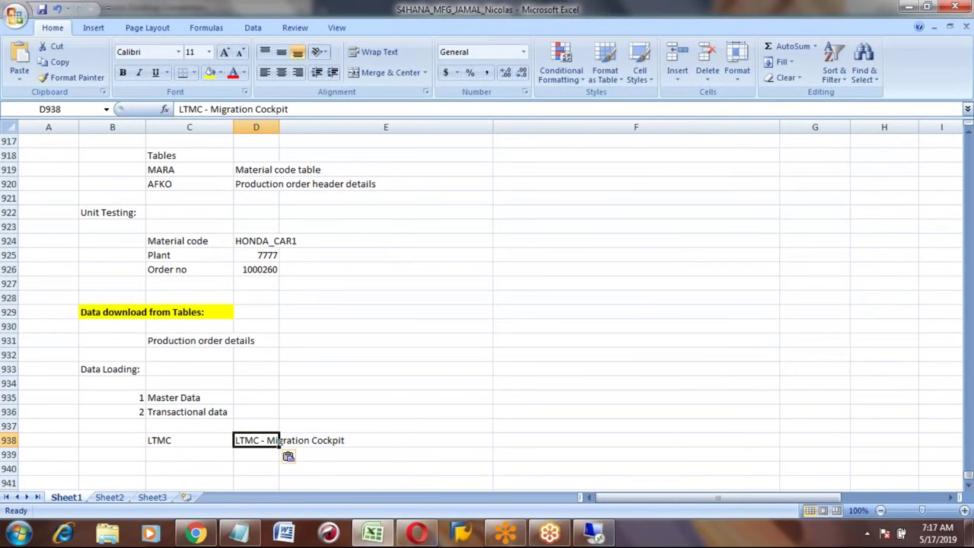
pyautogui.press('Left')
pyautogui.press('Left')
pyautogui.press('Right')
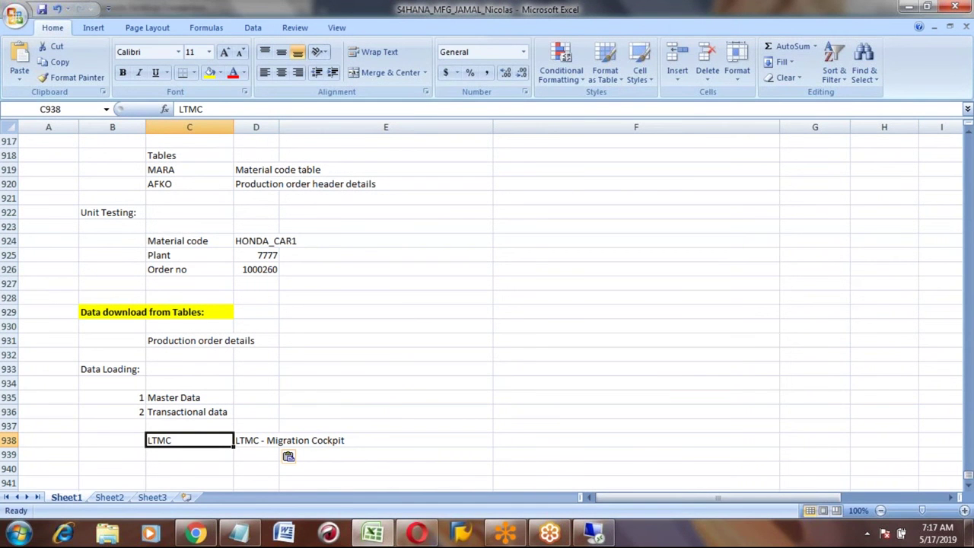
pyautogui.press('Right')
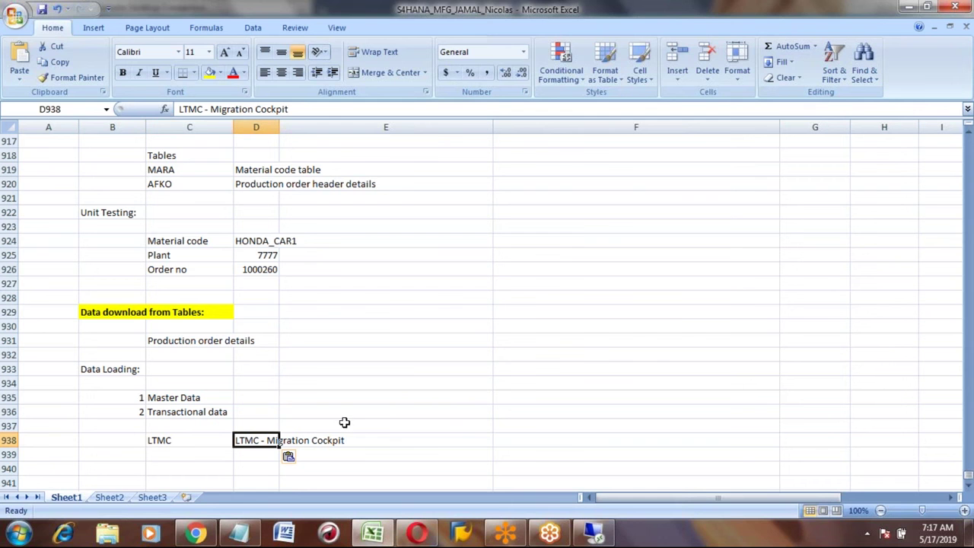
pyautogui.press('Down')
pyautogui.press('Down')
pyautogui.press('Down')
pyautogui.press('Down')
pyautogui.press('Down')
pyautogui.press('Down')
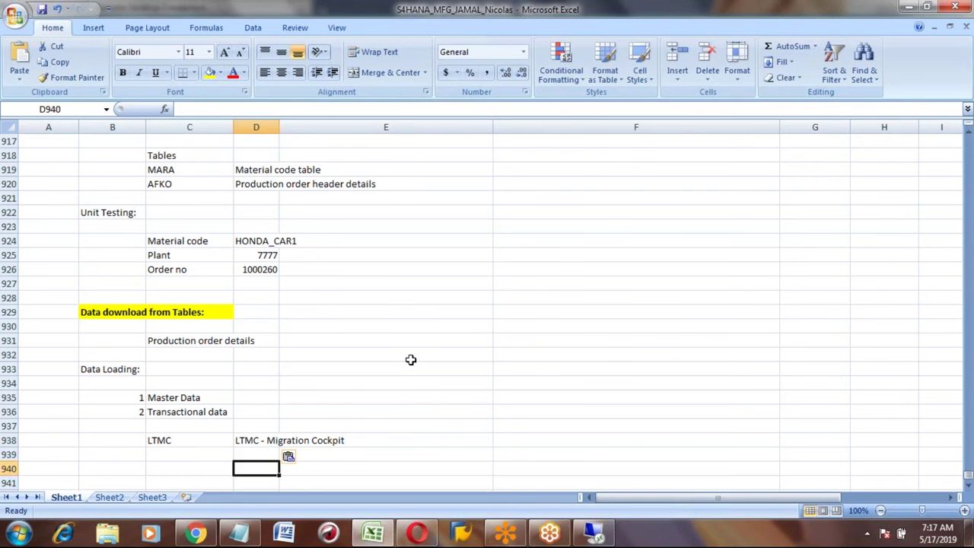
pyautogui.press('Up')
pyautogui.press('Up')
pyautogui.press('Up')
pyautogui.press('Up')
pyautogui.press('Up')
pyautogui.press('Up')
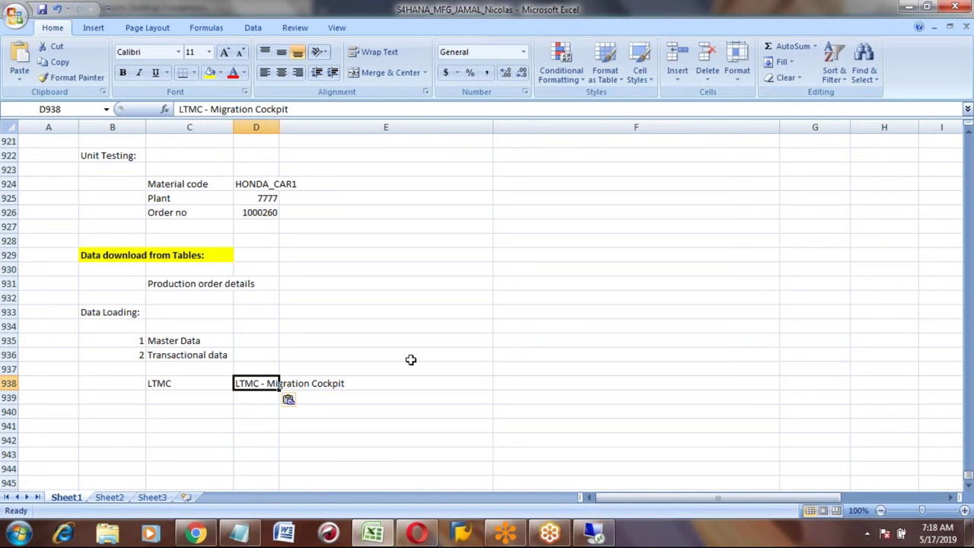
# Step: Enter 'BOM details' in D941 and 'CS01' in D942
pyautogui.press('Down')
pyautogui.press('Down')
pyautogui.press('Down')
pyautogui.hotkey('shift', 'Left')
pyautogui.hotkey('shift', 'Right')
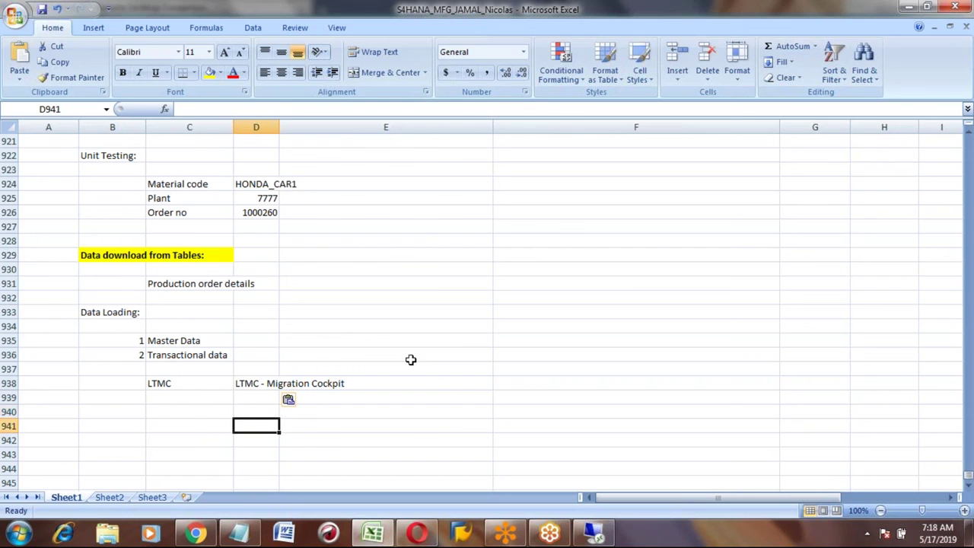
pyautogui.write('BOM de')
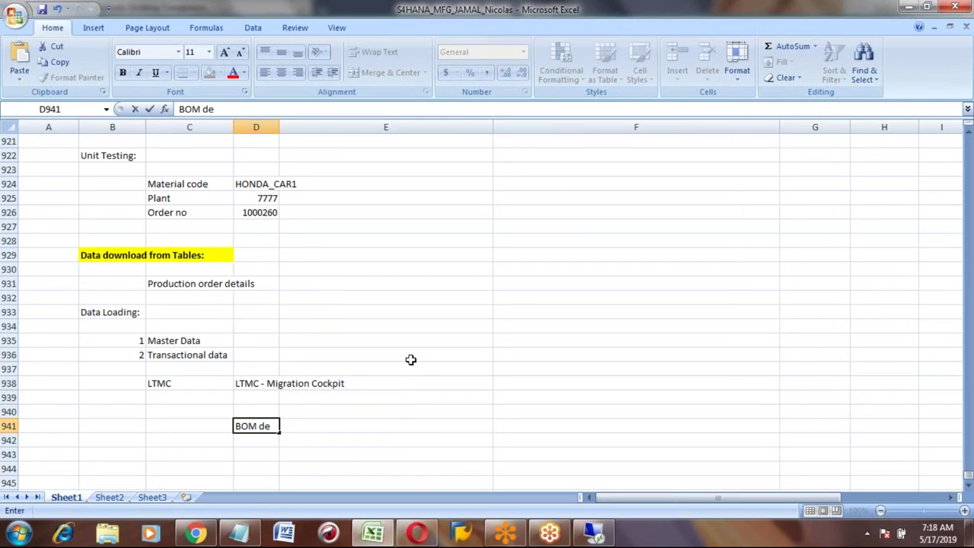
pyautogui.write('tails')
pyautogui.press('Return')
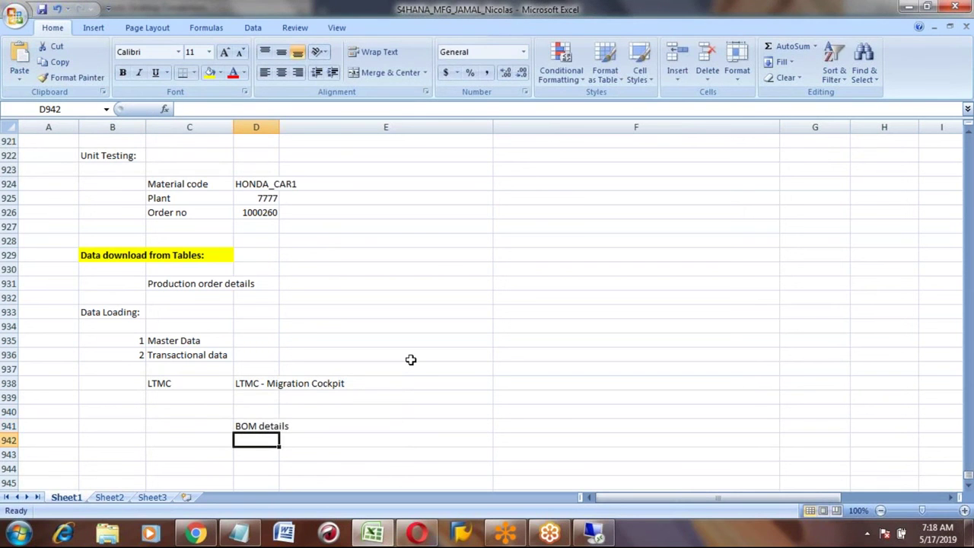
pyautogui.write('CS01')
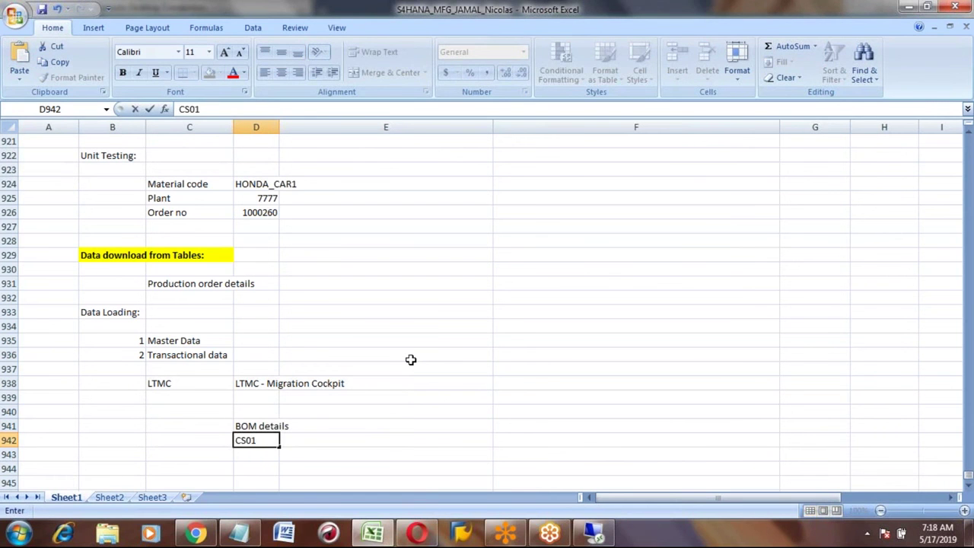
pyautogui.press('Return')
pyautogui.press('Up')
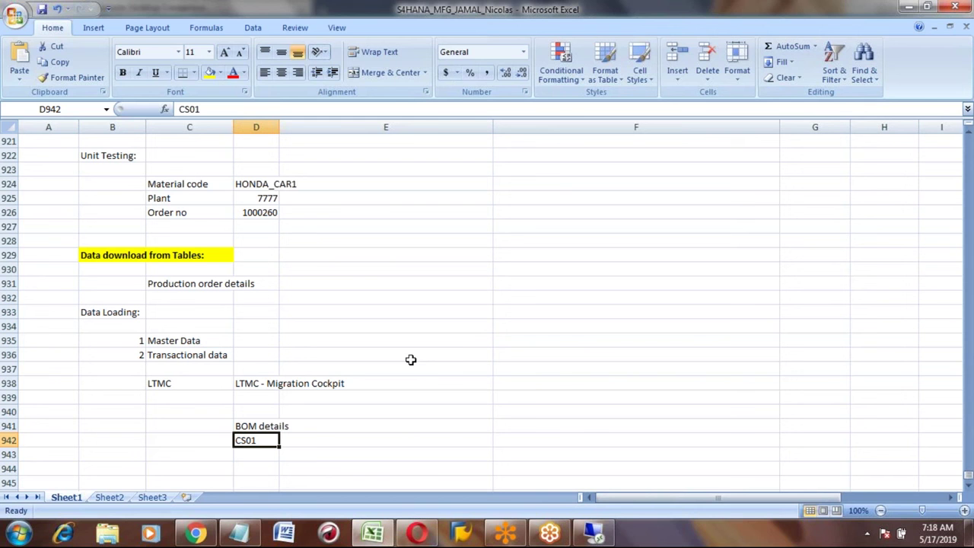
pyautogui.click(254, 383)
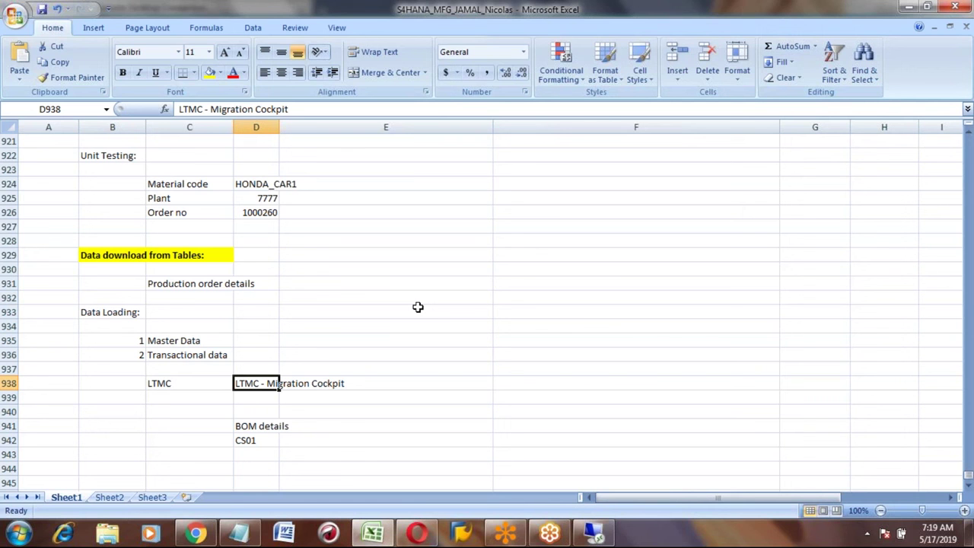
# Step: Launch the LTMC favourite, dismiss both IE security warnings, and maximize Migrate Your Data
pyautogui.hotkey('alt', 'Tab')
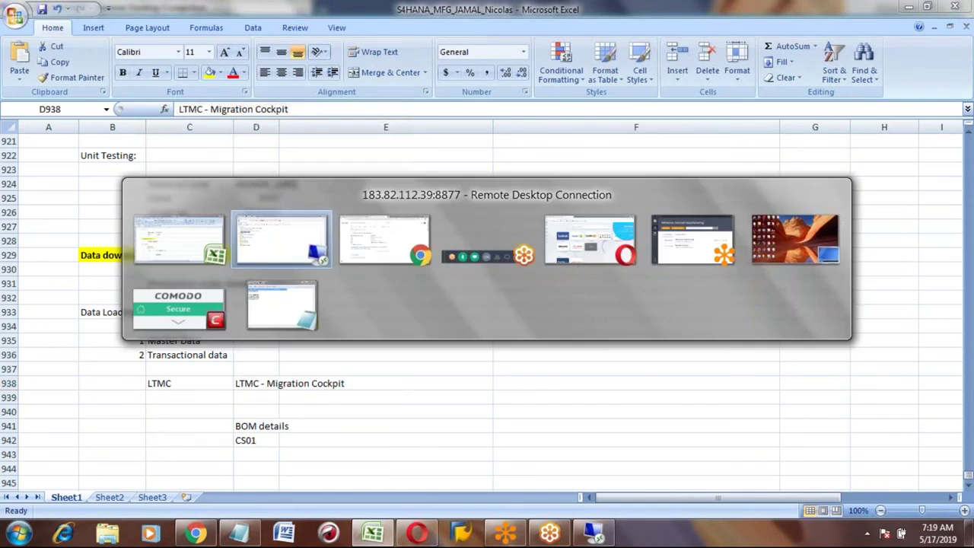
pyautogui.click(319, 255)
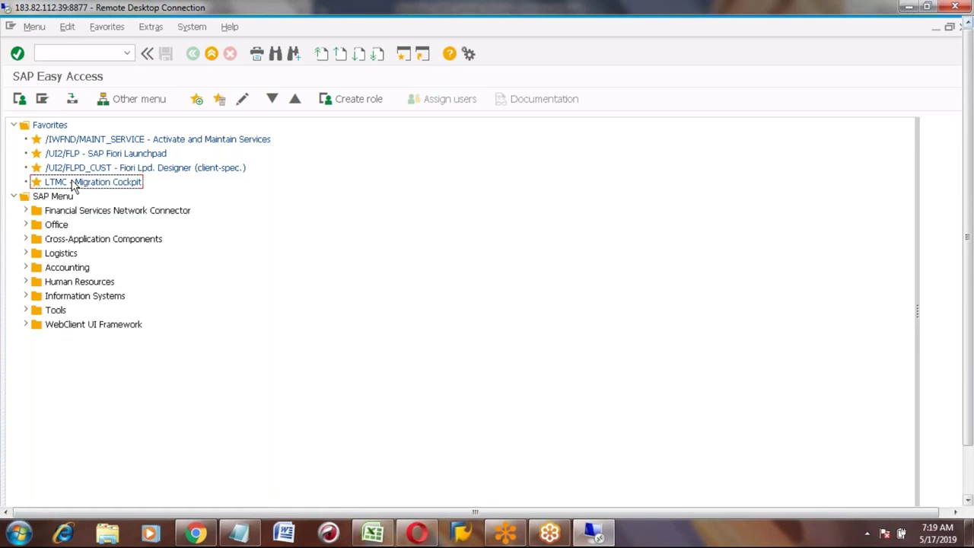
pyautogui.doubleClick(73, 185)
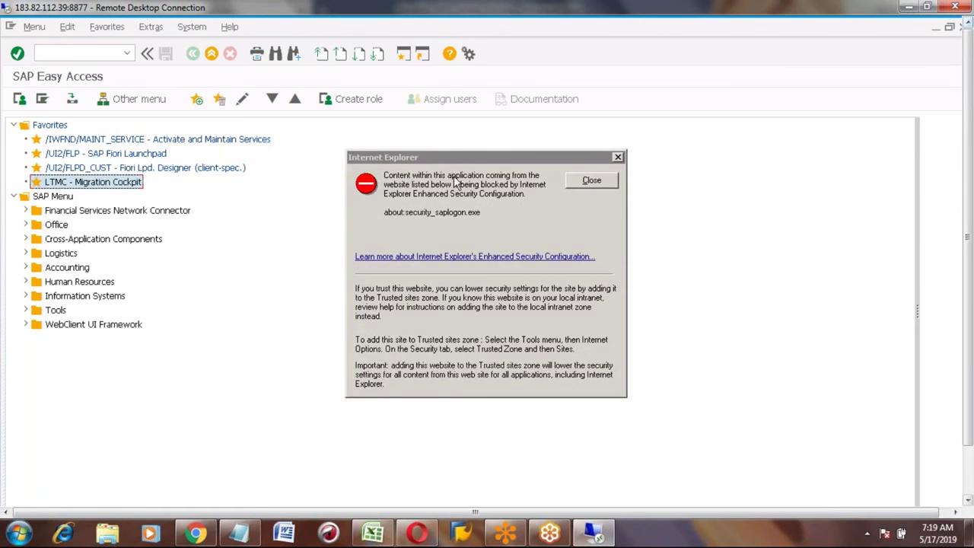
pyautogui.click(593, 182)
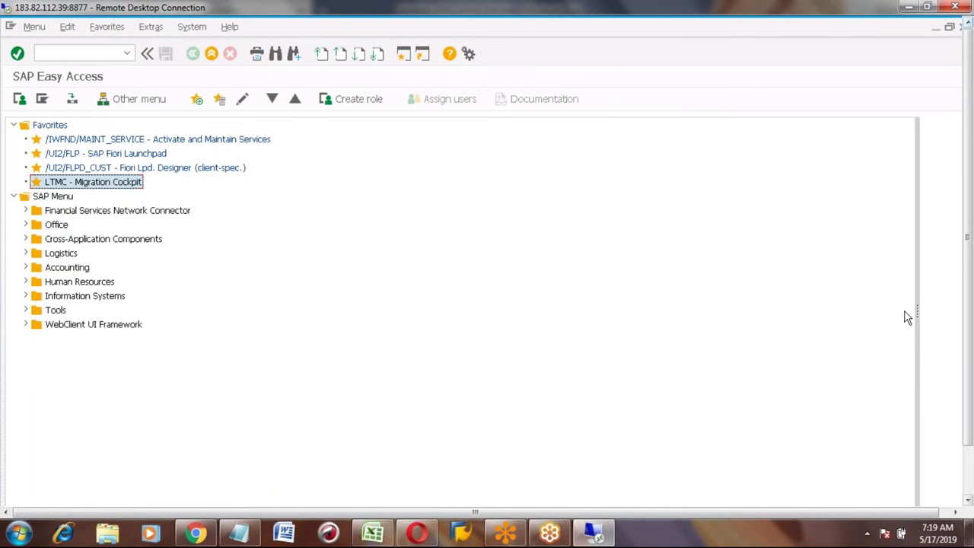
pyautogui.click(968, 475)
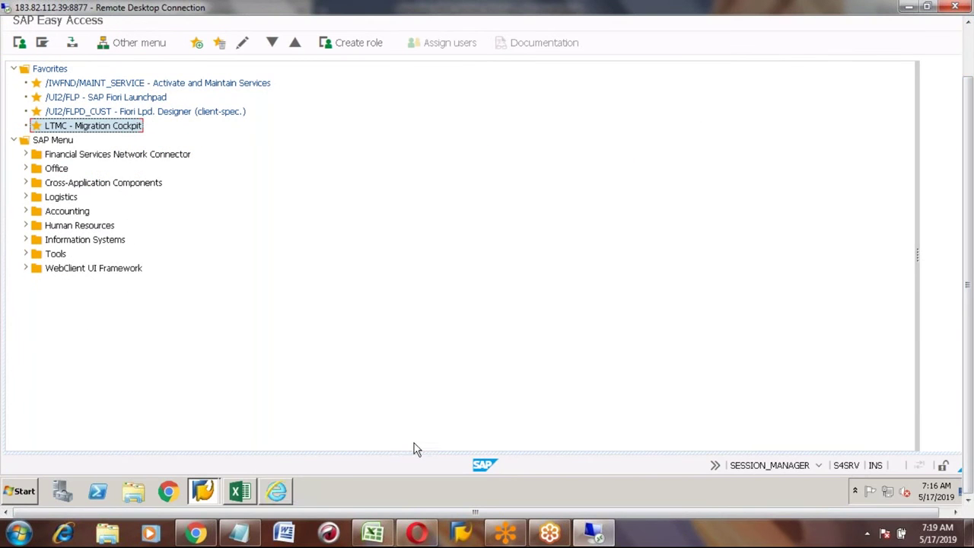
pyautogui.click(277, 495)
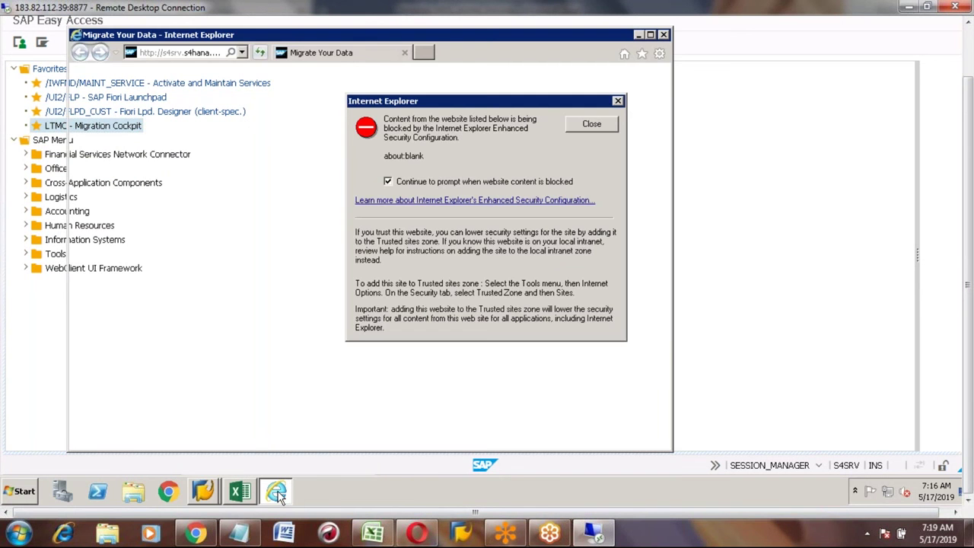
pyautogui.click(580, 126)
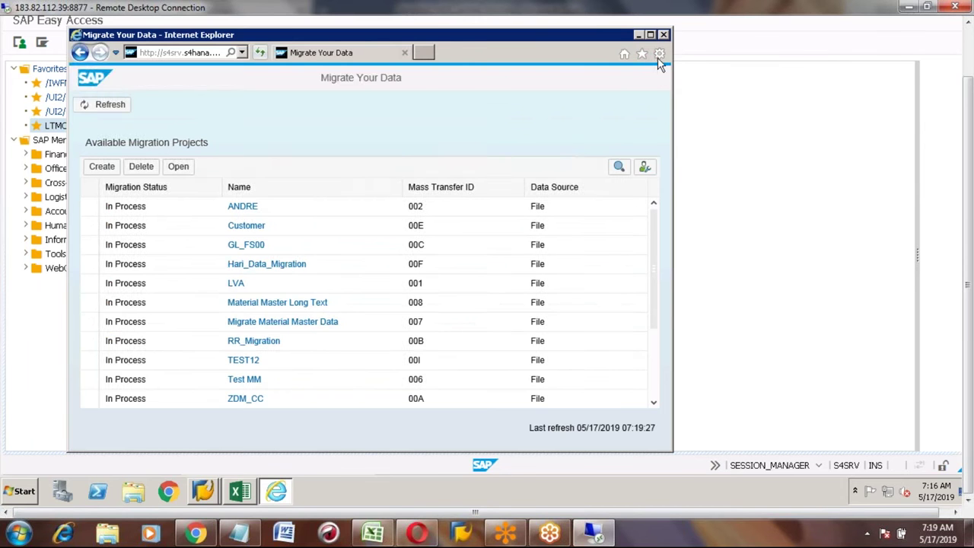
pyautogui.click(651, 35)
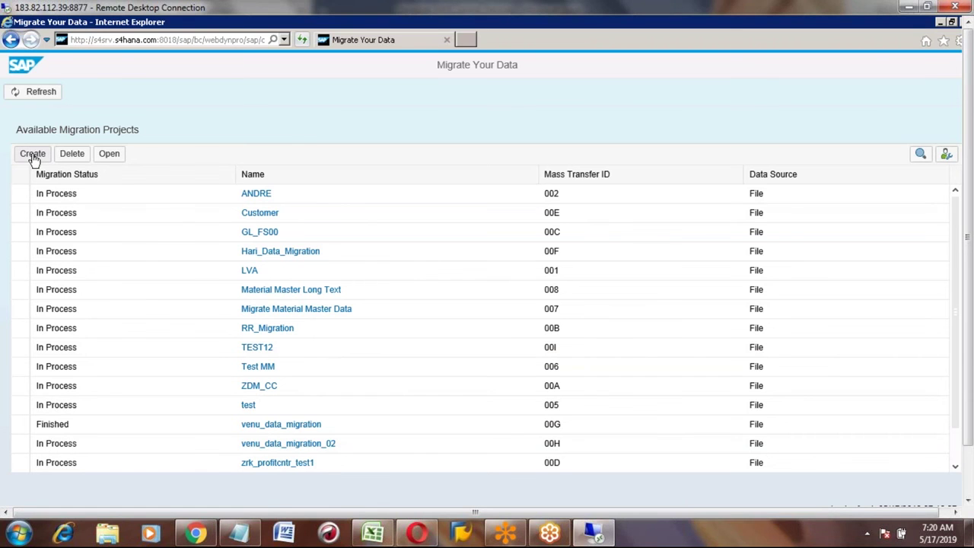
pyautogui.click(374, 533)
pyautogui.click(198, 469)
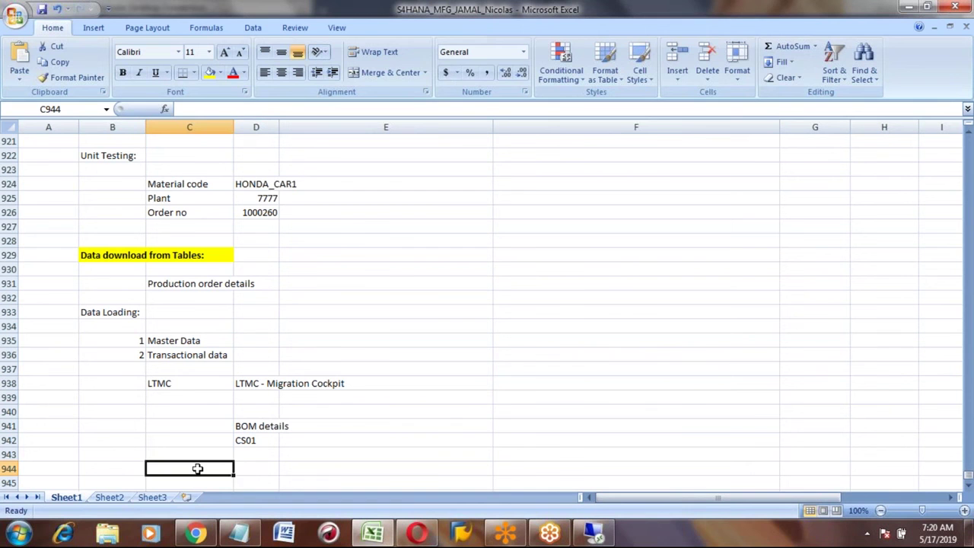
# Step: Enter step '1 Create Project' in B944:C944 under the BOM notes
pyautogui.press('Left')
pyautogui.write('1')
pyautogui.press('Tab')
pyautogui.write('Create P')
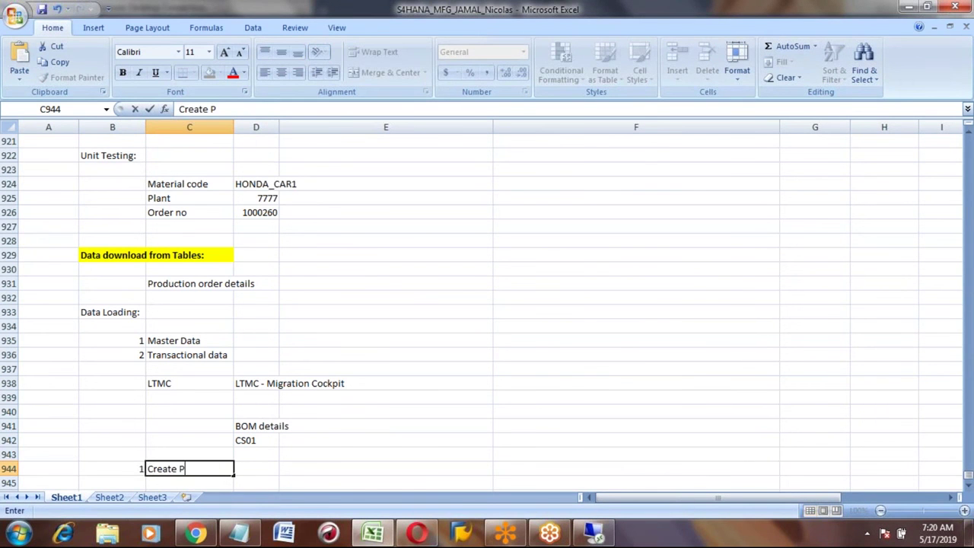
pyautogui.write('roject')
pyautogui.press('Return')
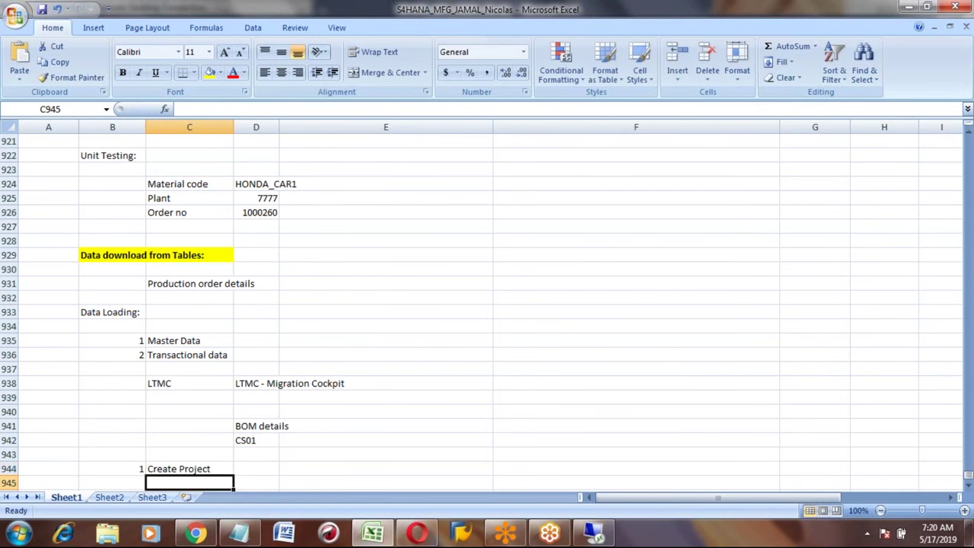
pyautogui.scroll(-2, 487, 304)
pyautogui.press('Left')
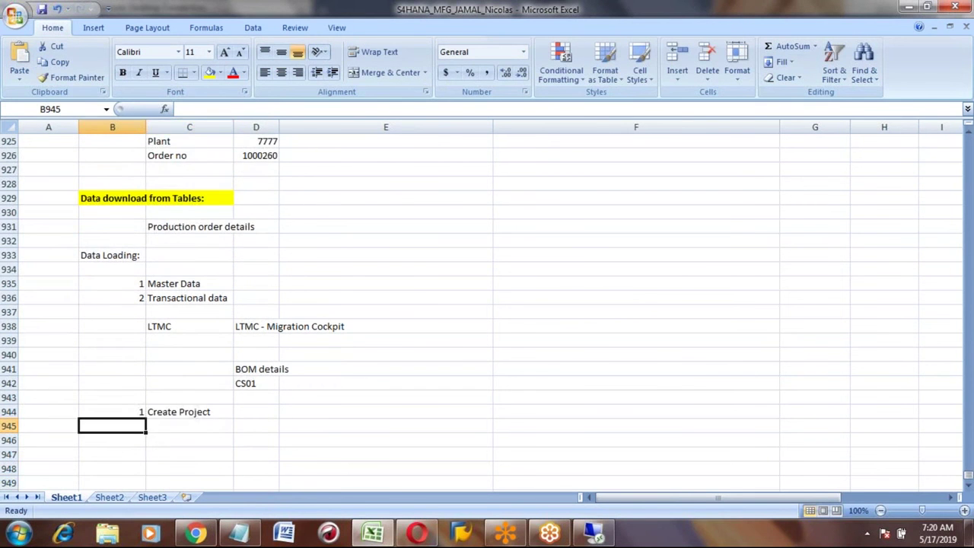
pyautogui.hotkey('alt', 'Tab')
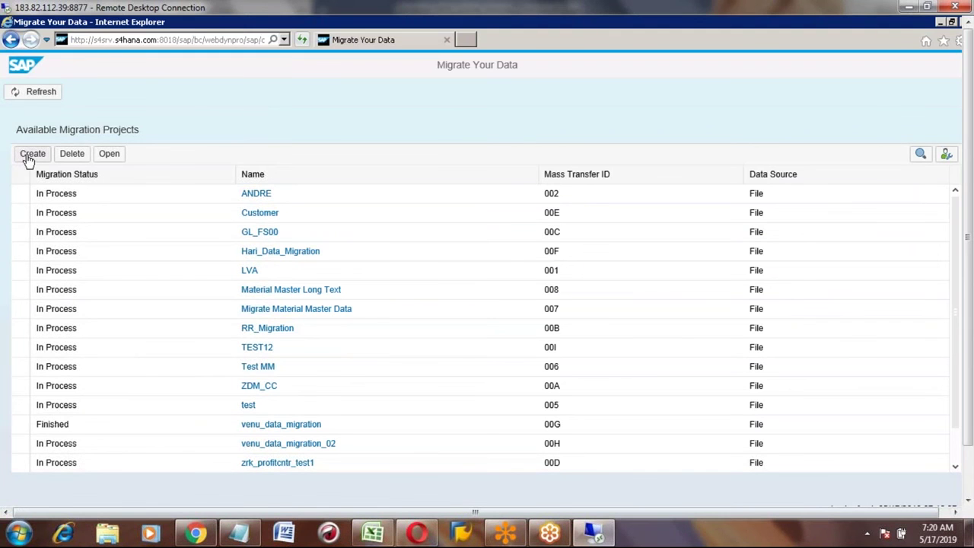
# Step: Start a new migration project with Create and place the cursor in its Name field
pyautogui.click(29, 160)
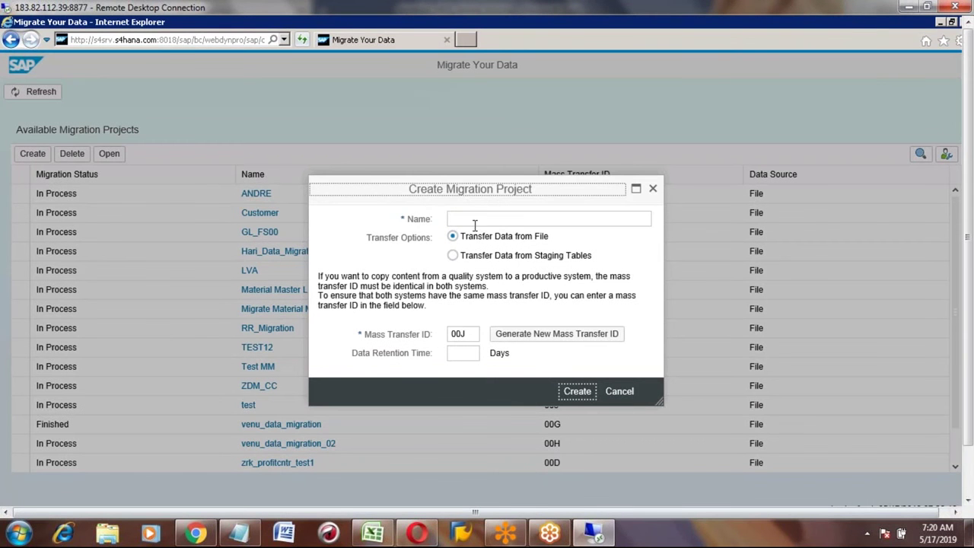
pyautogui.click(466, 220)
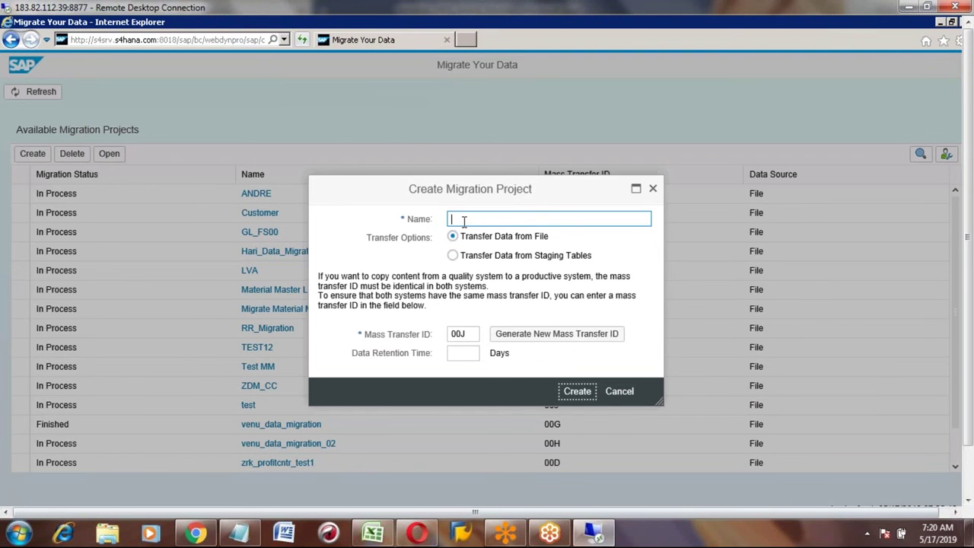
# Step: Name the migration project 'HONDA - PP Master data', keeping Transfer Data from File, and create it
pyautogui.write('HONDA')
pyautogui.write(' - ')
pyautogui.write('PP')
pyautogui.write(' -')
pyautogui.press('BackSpace')
pyautogui.press('BackSpace')
pyautogui.write('Master data')
pyautogui.click(577, 393)
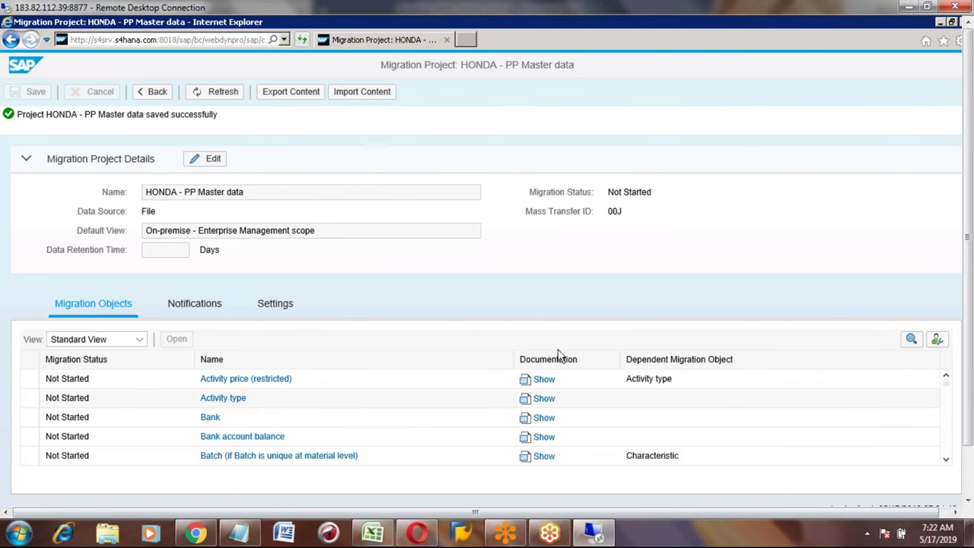
# Step: Scroll down the Migration Objects table past Equipment, Maintenance plan and Material toward Material BOM
pyautogui.click(946, 461)
pyautogui.click(946, 461)
pyautogui.click(946, 461)
pyautogui.click(946, 461)
pyautogui.click(946, 461)
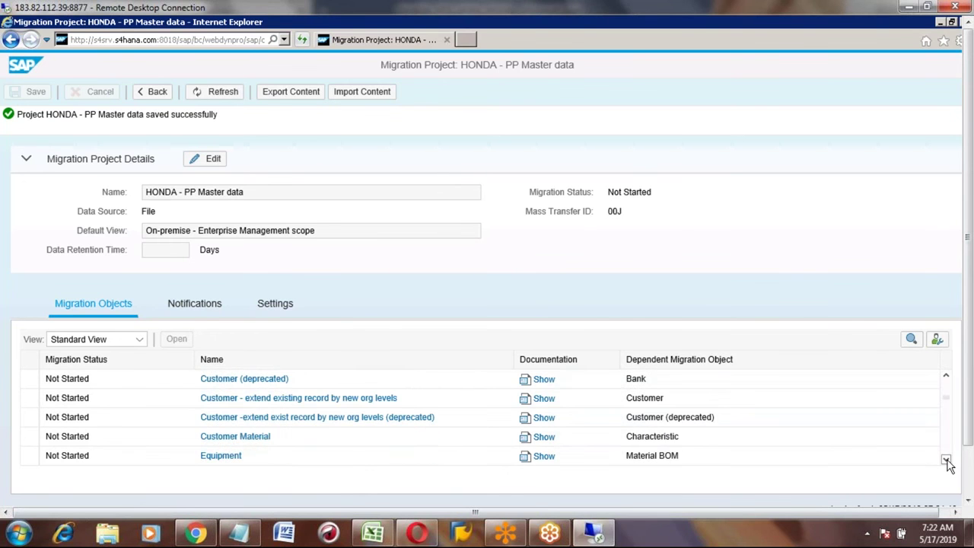
pyautogui.click(946, 461)
pyautogui.click(946, 461)
pyautogui.click(946, 461)
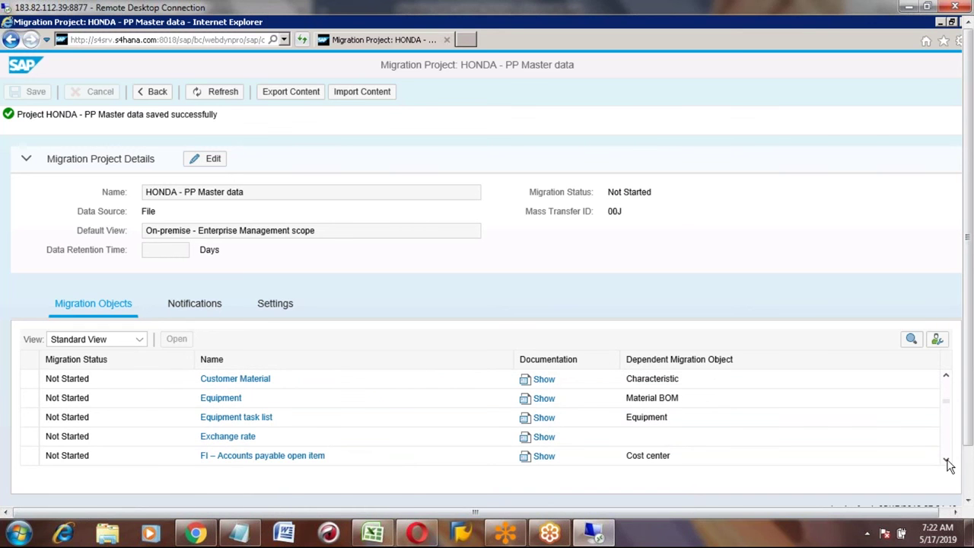
pyautogui.click(946, 462)
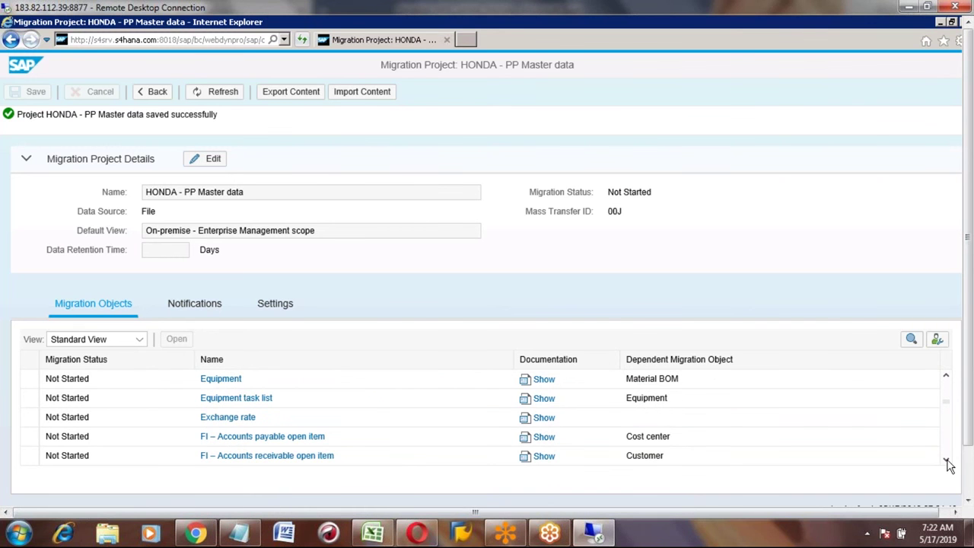
pyautogui.click(946, 461)
pyautogui.click(946, 461)
pyautogui.click(946, 461)
pyautogui.click(946, 461)
pyautogui.click(946, 461)
pyautogui.click(946, 462)
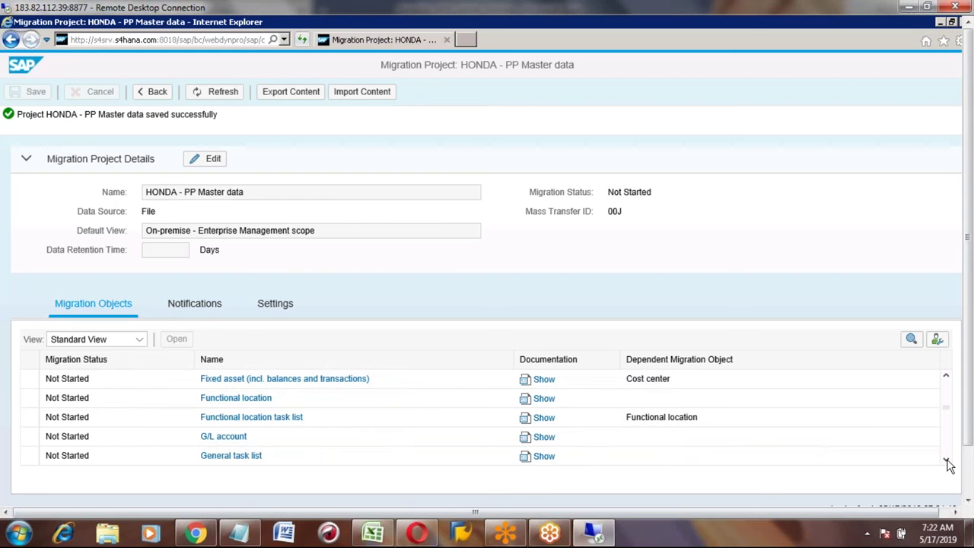
pyautogui.click(946, 462)
pyautogui.click(946, 461)
pyautogui.click(946, 461)
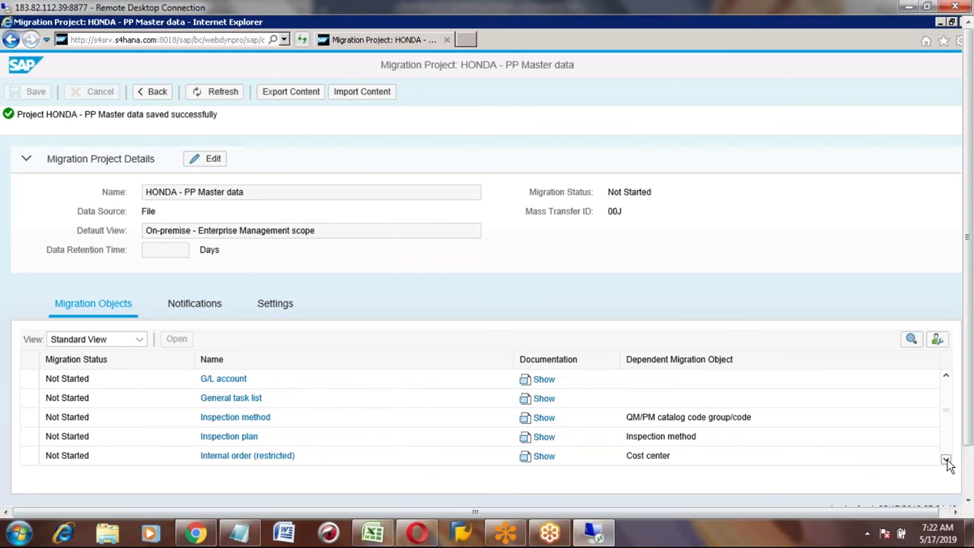
pyautogui.click(946, 462)
pyautogui.click(946, 461)
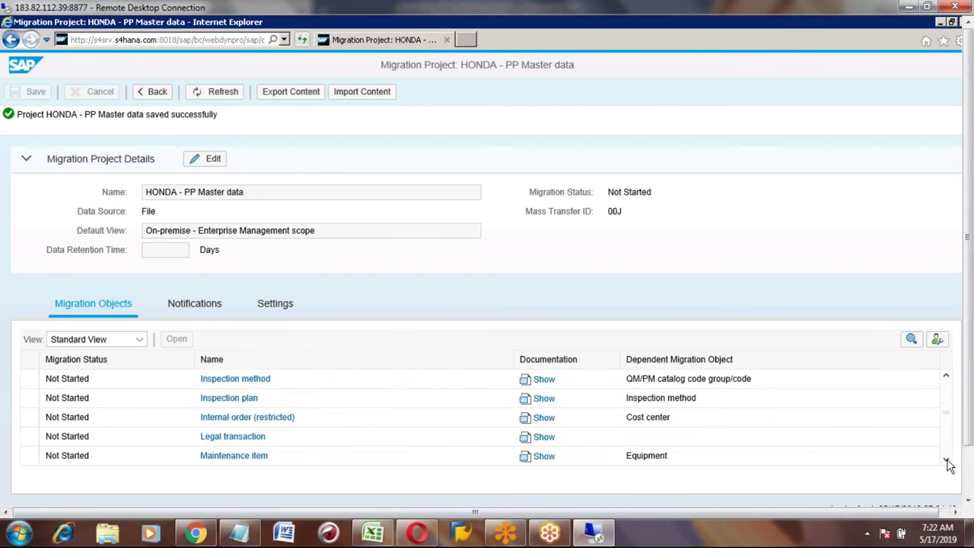
pyautogui.click(946, 461)
pyautogui.click(946, 462)
pyautogui.click(946, 461)
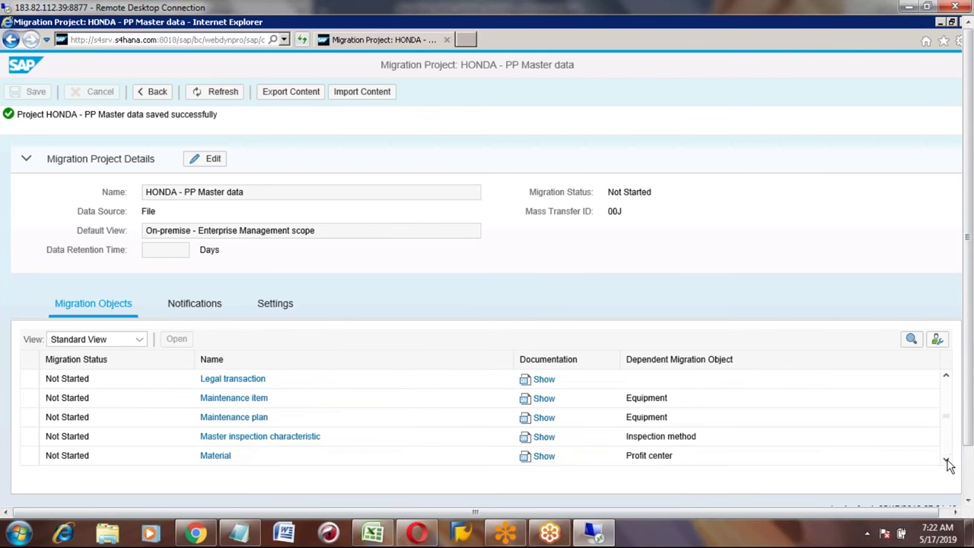
pyautogui.click(946, 461)
pyautogui.click(946, 462)
pyautogui.click(946, 462)
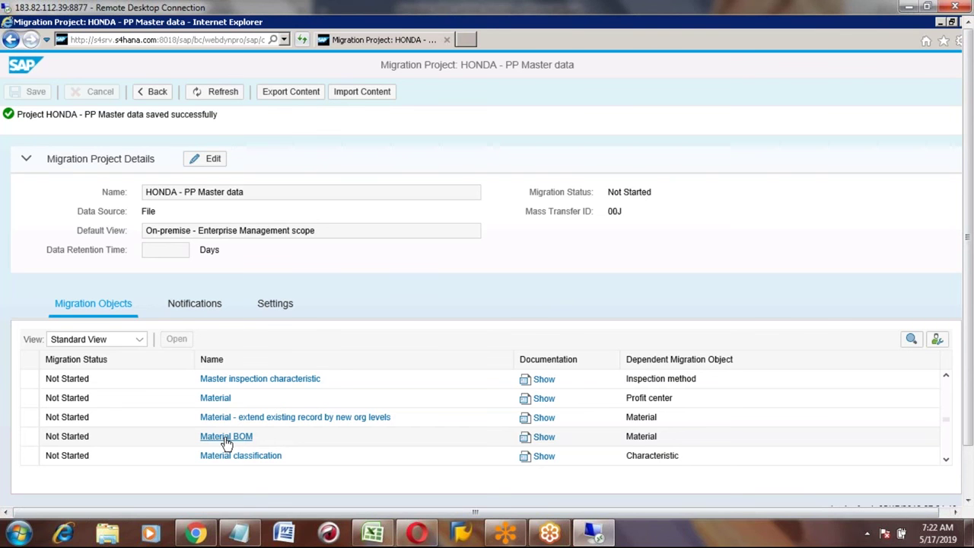
# Step: In Excel, enter step 2 in B945 with 'Select Migration object "Material BOM"' in C945
pyautogui.hotkey('alt', 'Tab')
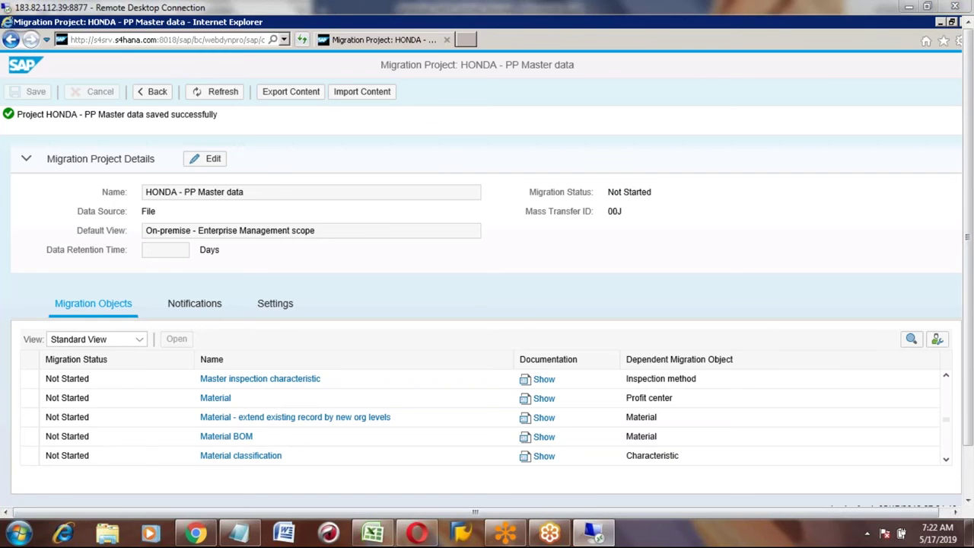
pyautogui.write('2')
pyautogui.press('Tab')
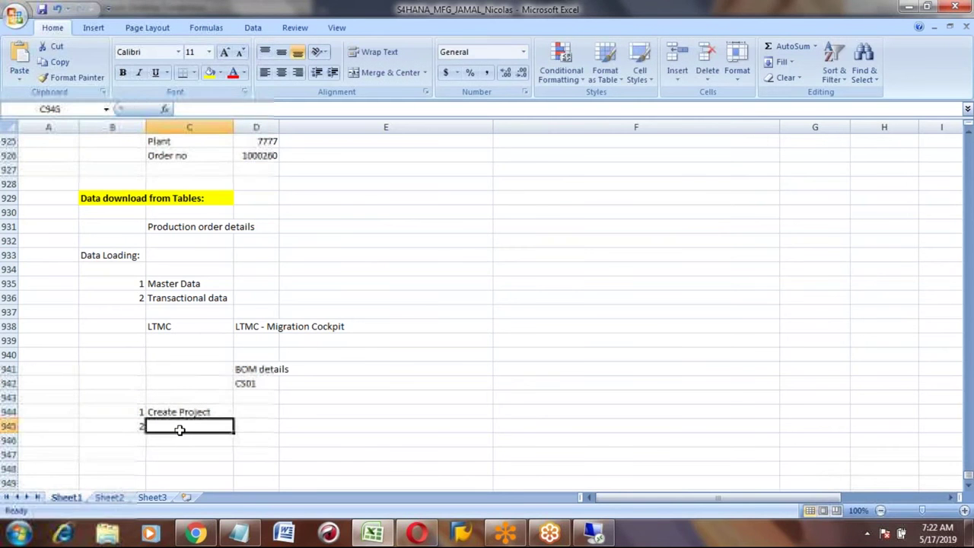
pyautogui.write('Select')
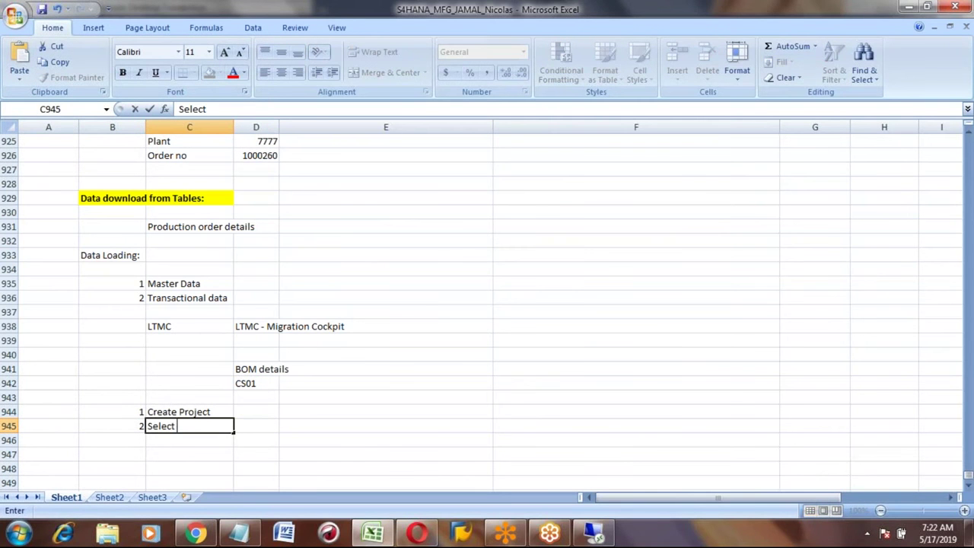
pyautogui.write(' Mi')
pyautogui.write('gration obj')
pyautogui.write('ect "M')
pyautogui.write('a')
pyautogui.write('terial ')
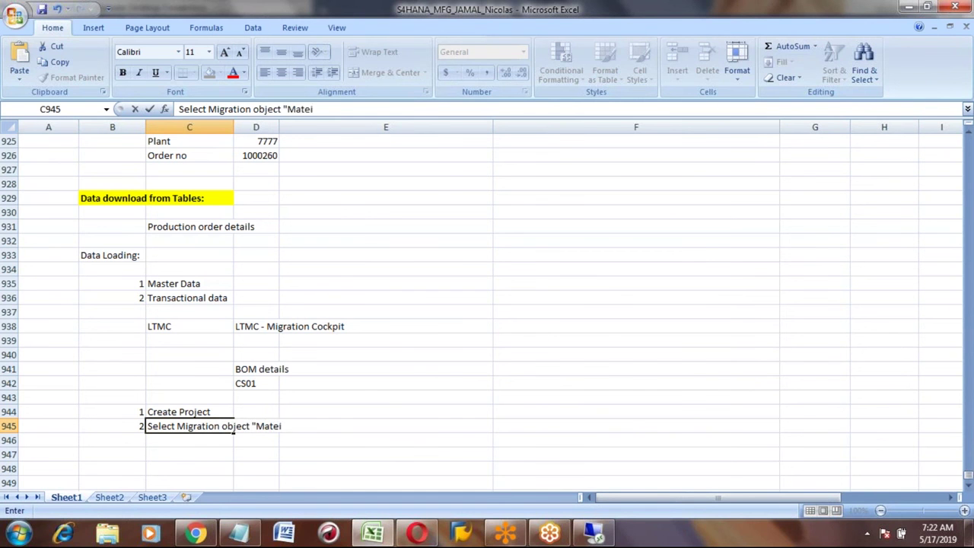
pyautogui.write('BOM"')
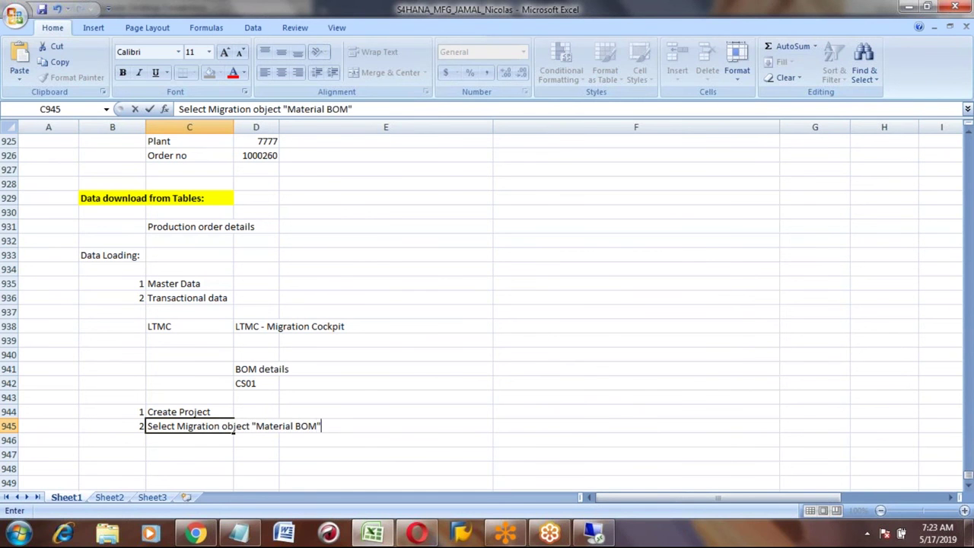
pyautogui.press('Return')
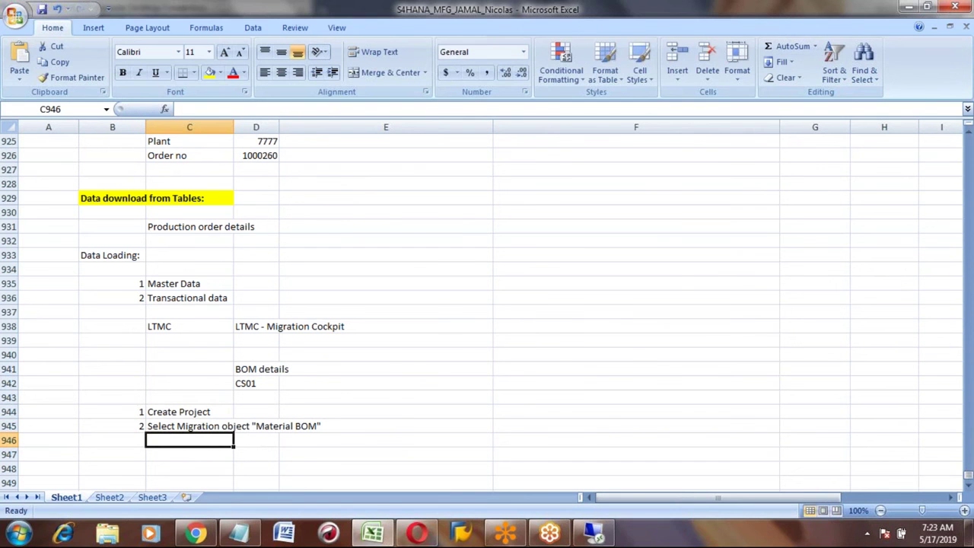
# Step: Return to the Remote Desktop window showing the HONDA - PP Master data project
pyautogui.hotkey('alt', 'Tab')
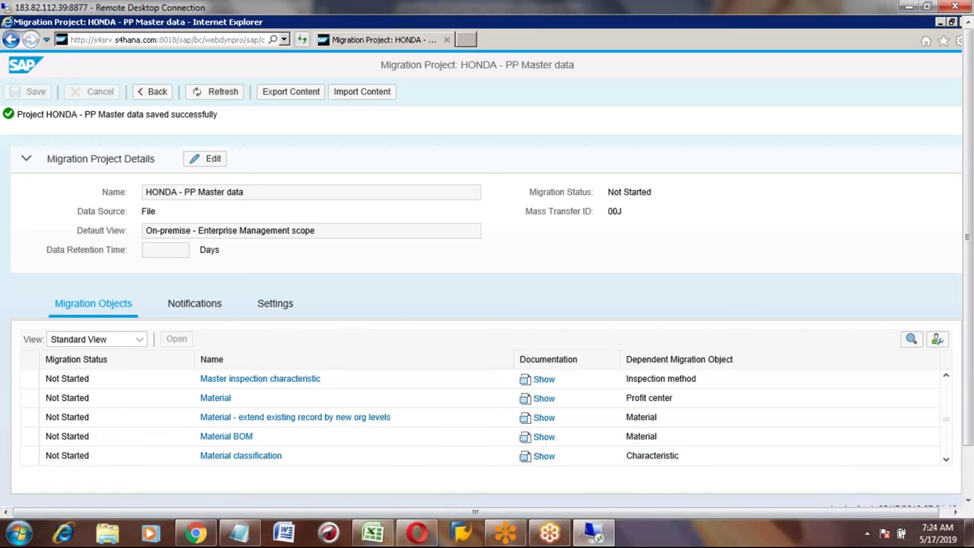
pyautogui.click(946, 459)
pyautogui.click(946, 460)
pyautogui.click(946, 460)
pyautogui.click(946, 459)
pyautogui.click(946, 459)
pyautogui.click(946, 462)
pyautogui.click(946, 462)
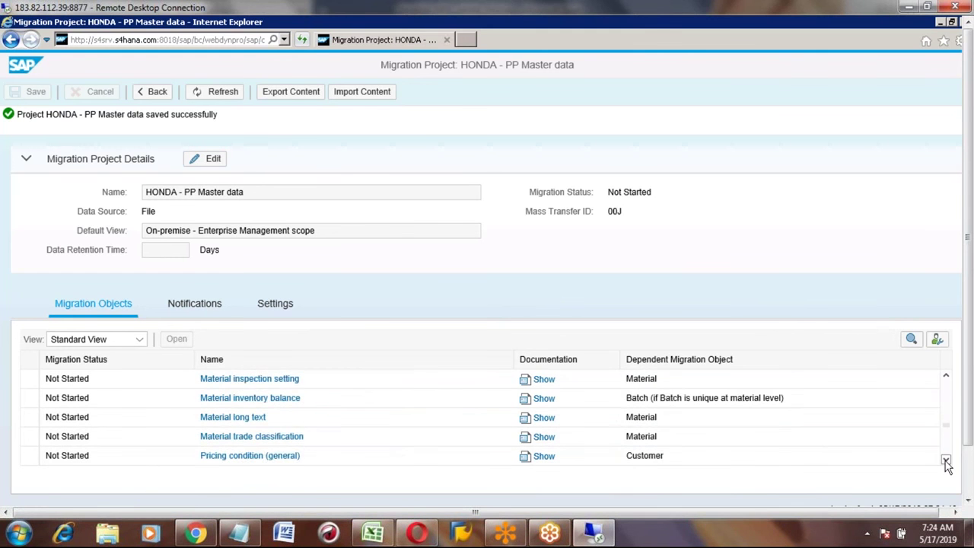
pyautogui.click(946, 462)
pyautogui.click(946, 462)
pyautogui.click(946, 462)
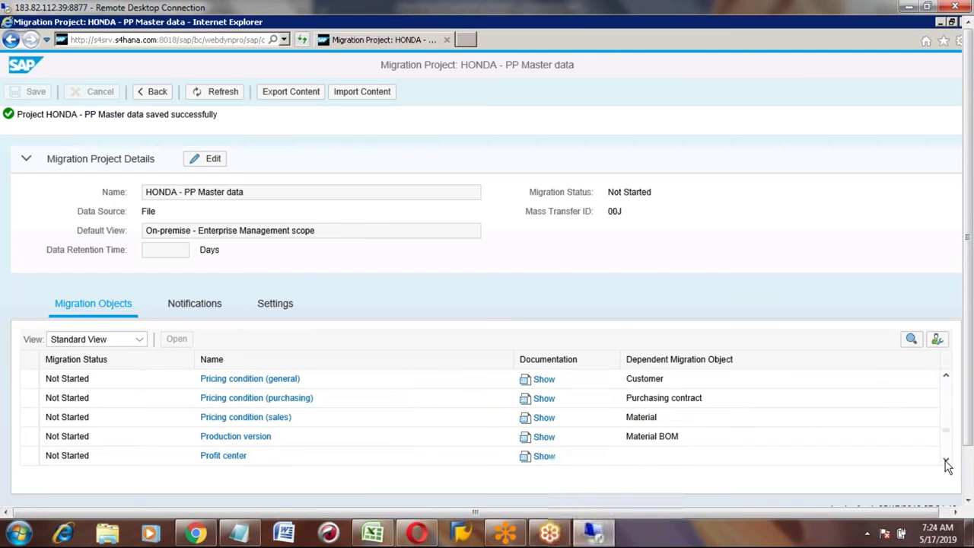
pyautogui.click(946, 377)
pyautogui.click(946, 377)
pyautogui.click(946, 377)
pyautogui.click(946, 378)
pyautogui.click(946, 377)
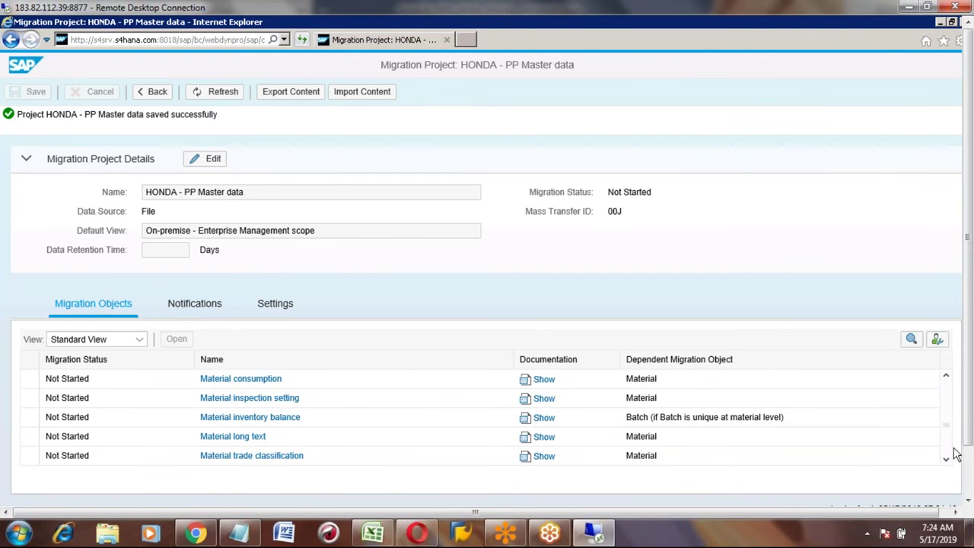
pyautogui.click(946, 460)
pyautogui.click(946, 460)
pyautogui.click(947, 462)
pyautogui.click(946, 462)
pyautogui.click(946, 462)
pyautogui.click(946, 462)
pyautogui.click(946, 462)
pyautogui.click(946, 462)
pyautogui.click(946, 462)
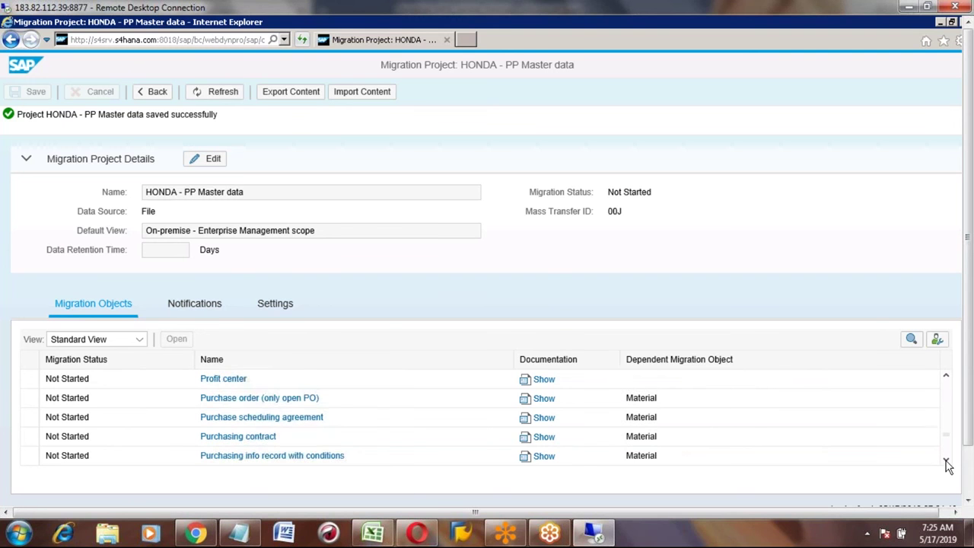
pyautogui.click(946, 462)
pyautogui.click(946, 462)
pyautogui.click(946, 462)
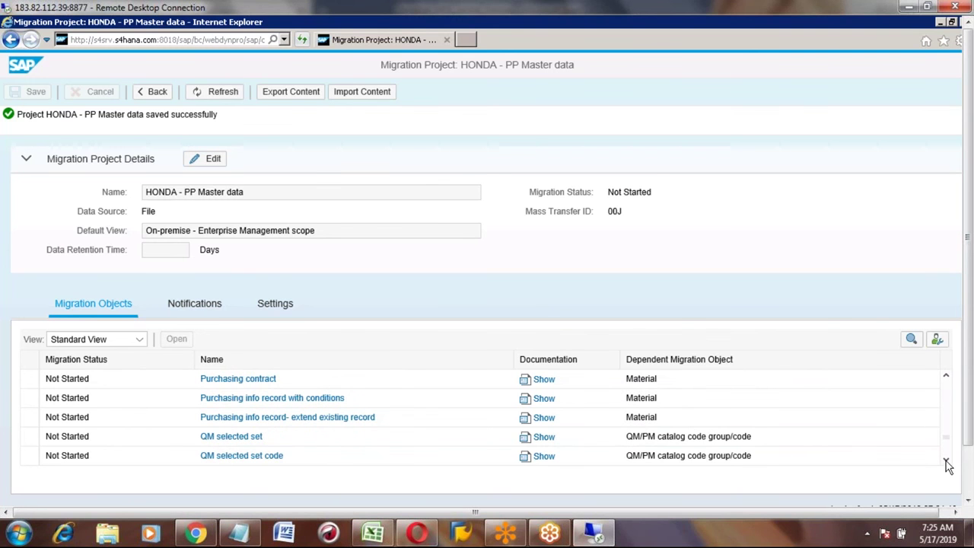
pyautogui.click(946, 462)
pyautogui.click(946, 462)
pyautogui.click(946, 462)
pyautogui.click(946, 462)
pyautogui.click(947, 462)
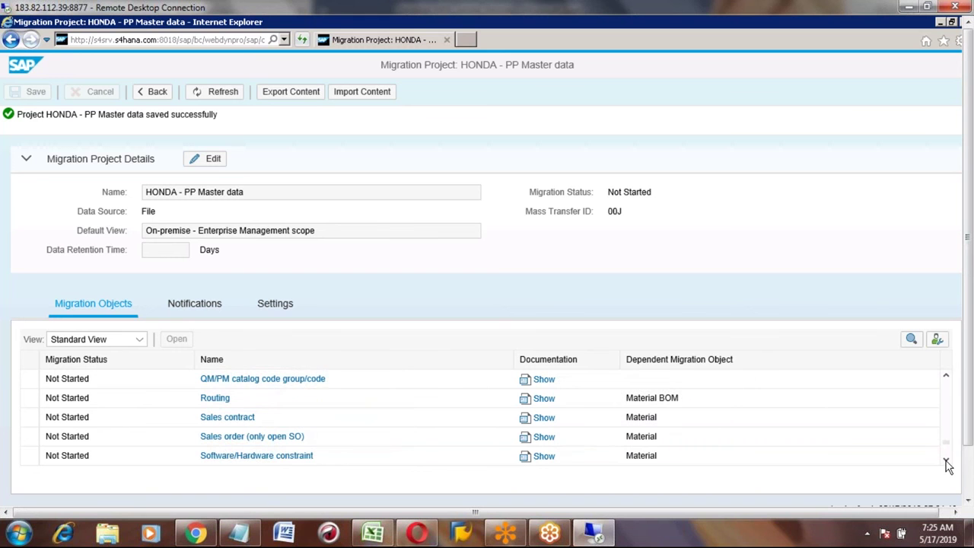
pyautogui.click(946, 462)
pyautogui.click(946, 462)
pyautogui.click(946, 462)
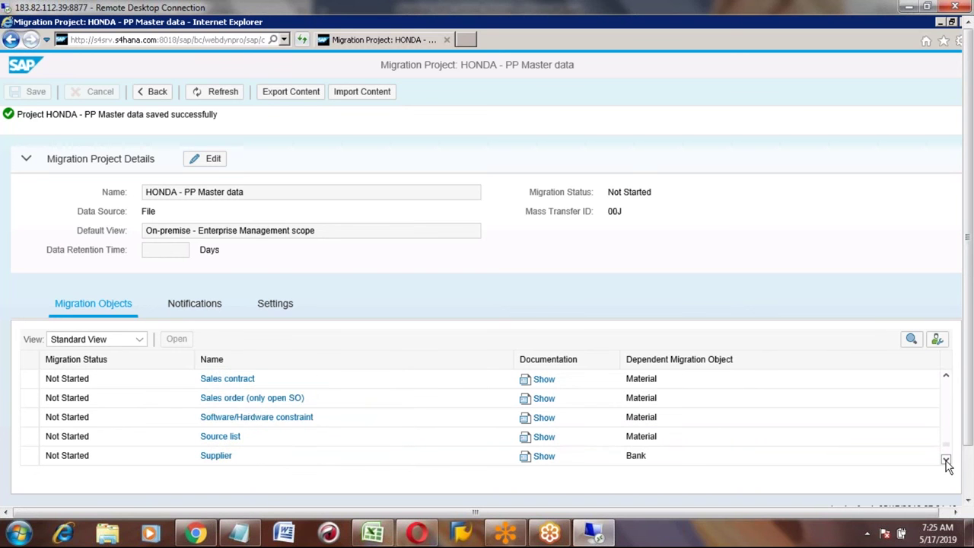
pyautogui.click(946, 462)
pyautogui.click(946, 462)
pyautogui.click(946, 462)
pyautogui.click(946, 462)
pyautogui.click(946, 462)
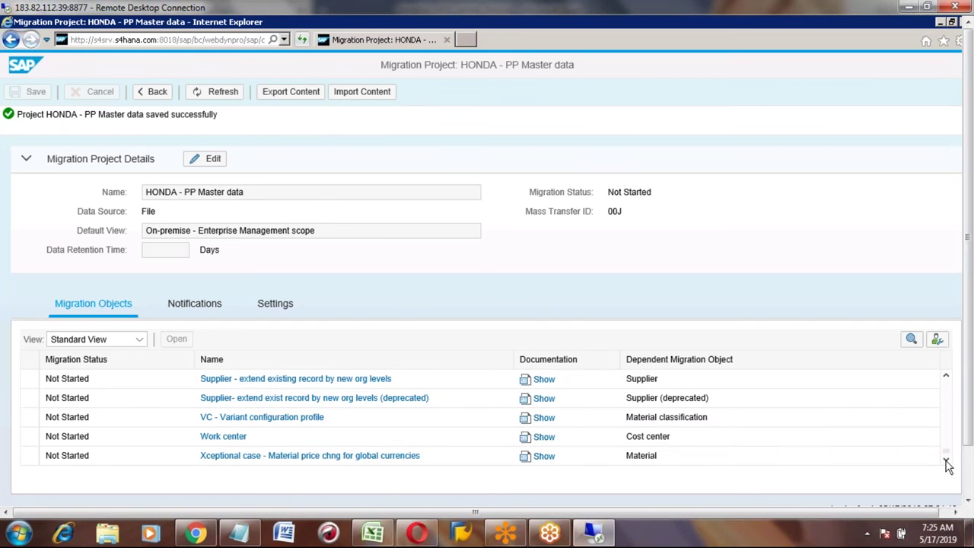
pyautogui.click(946, 377)
pyautogui.click(946, 377)
pyautogui.click(946, 377)
pyautogui.click(946, 377)
pyautogui.click(946, 377)
pyautogui.click(946, 377)
pyautogui.click(946, 377)
pyautogui.click(946, 377)
pyautogui.click(947, 376)
pyautogui.click(946, 377)
pyautogui.click(946, 377)
pyautogui.click(946, 376)
pyautogui.click(946, 377)
pyautogui.click(946, 377)
pyautogui.click(946, 377)
pyautogui.click(946, 377)
pyautogui.click(946, 376)
pyautogui.click(946, 376)
pyautogui.click(946, 377)
pyautogui.click(946, 377)
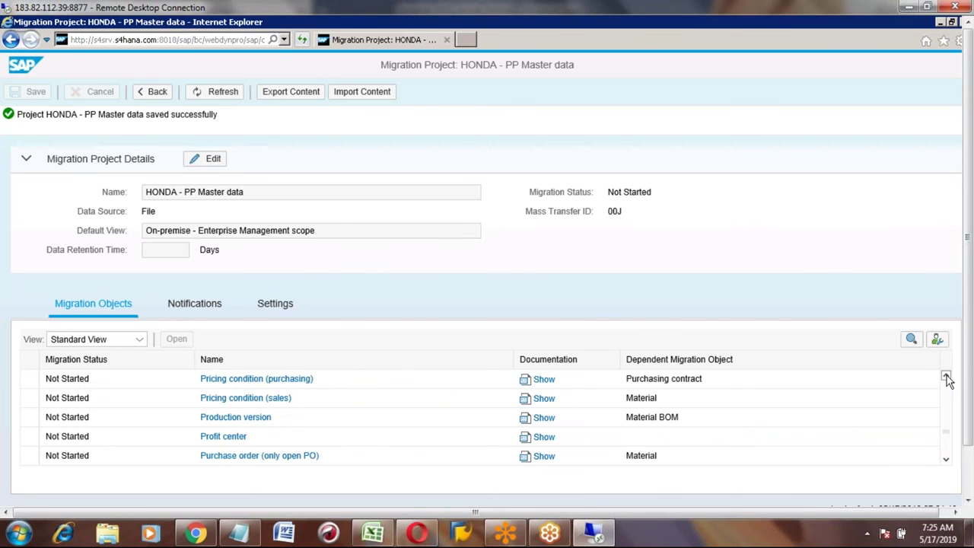
pyautogui.click(946, 377)
pyautogui.click(946, 377)
pyautogui.click(946, 377)
pyautogui.click(946, 377)
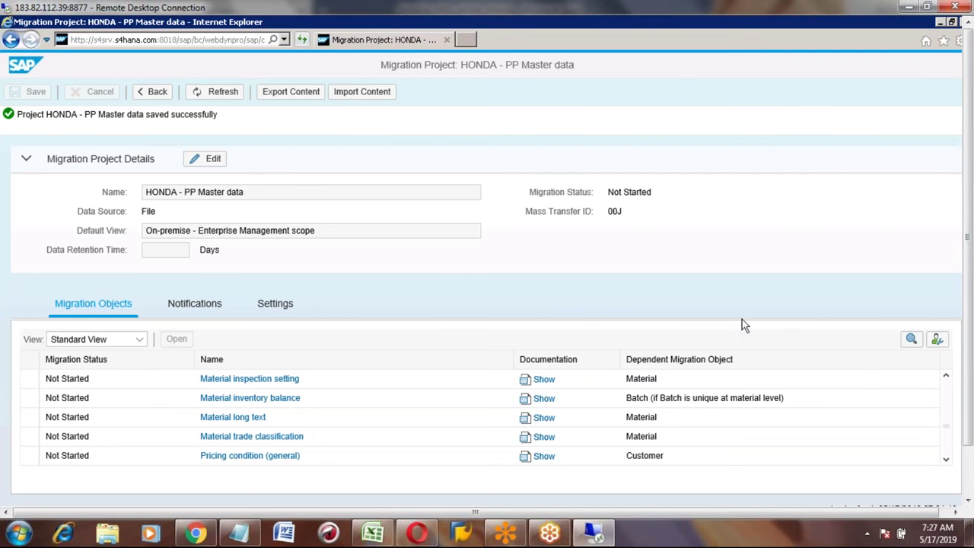
pyautogui.click(948, 378)
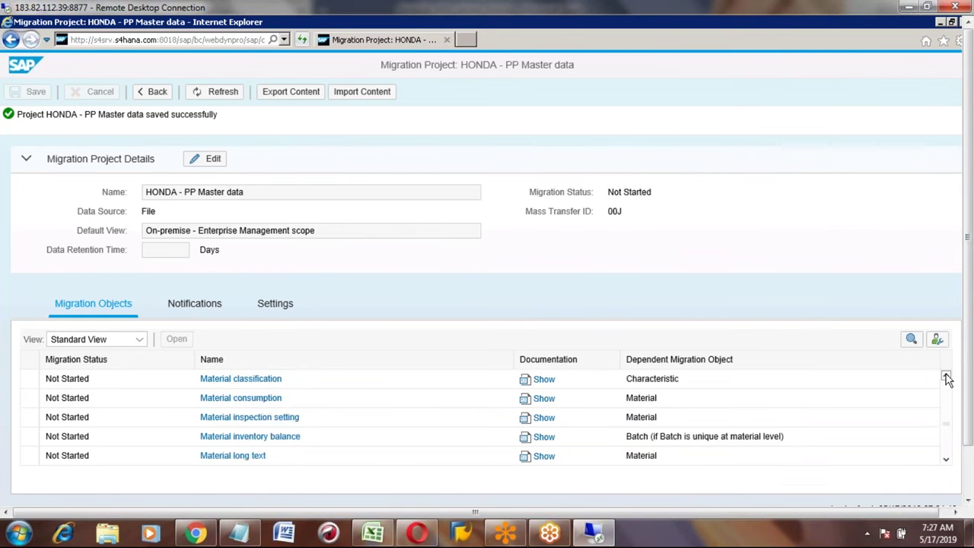
pyautogui.click(948, 378)
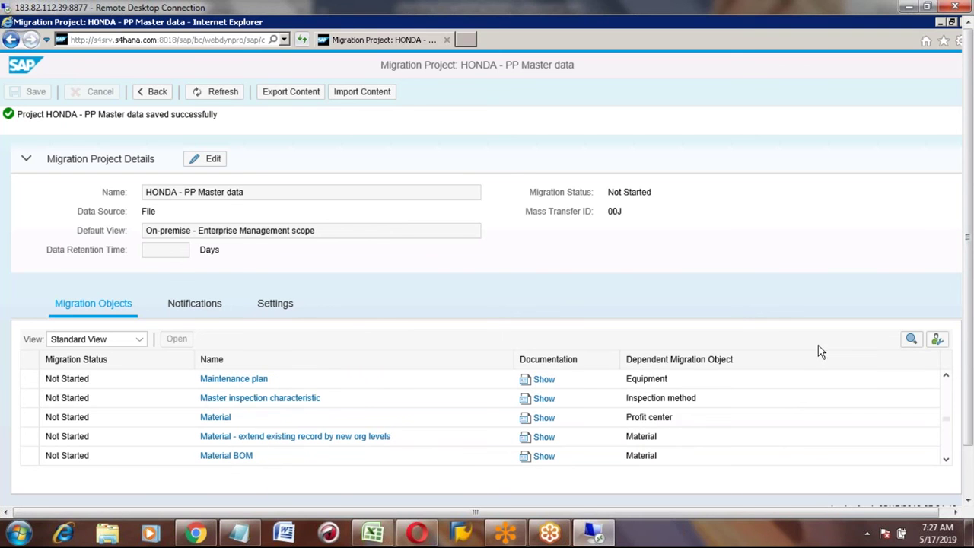
pyautogui.click(946, 463)
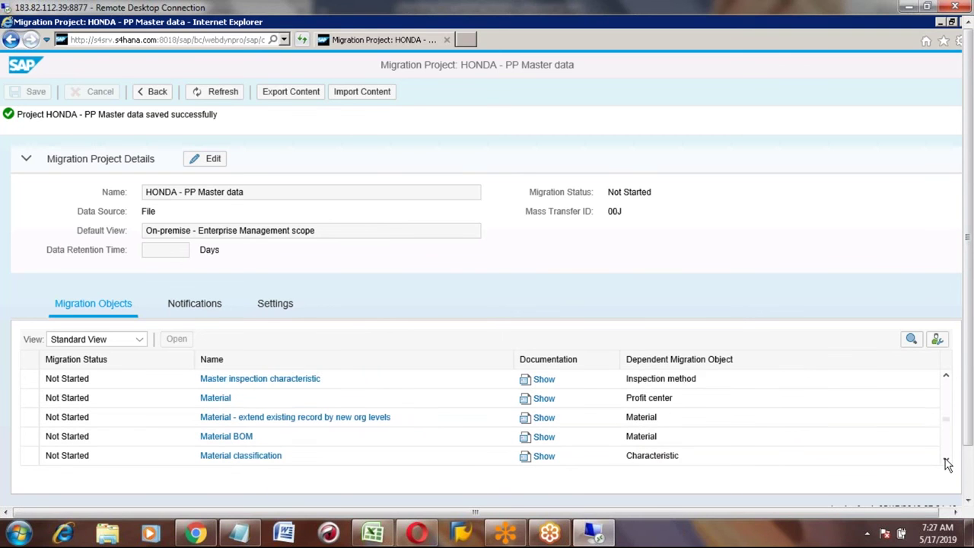
pyautogui.click(947, 463)
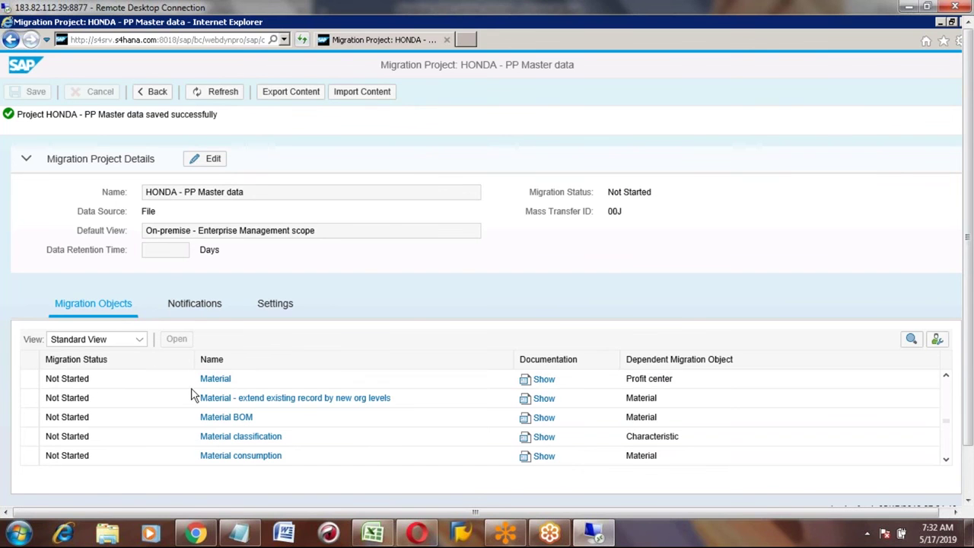
# Step: Open the Material BOM object in HONDA - PP Master data and accept copying it into the project
pyautogui.click(76, 360)
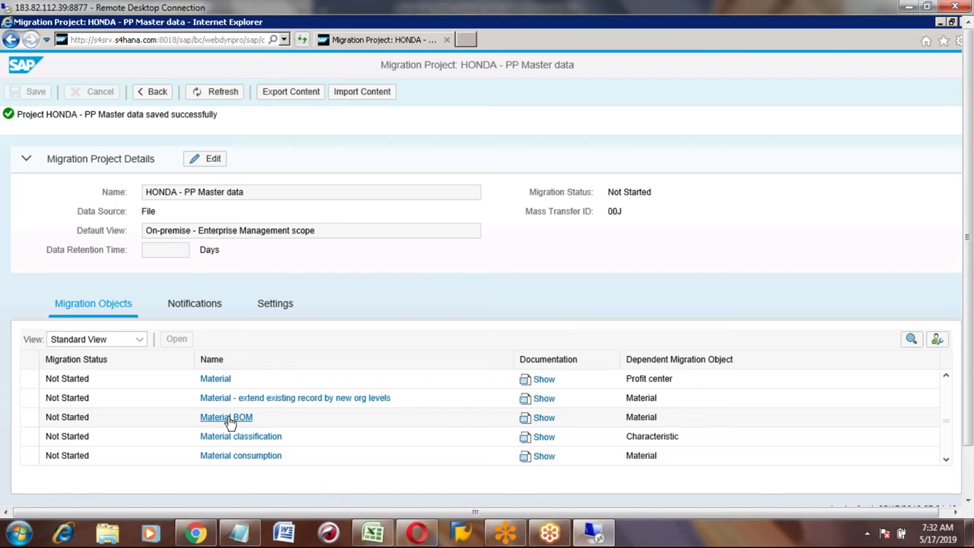
pyautogui.click(229, 421)
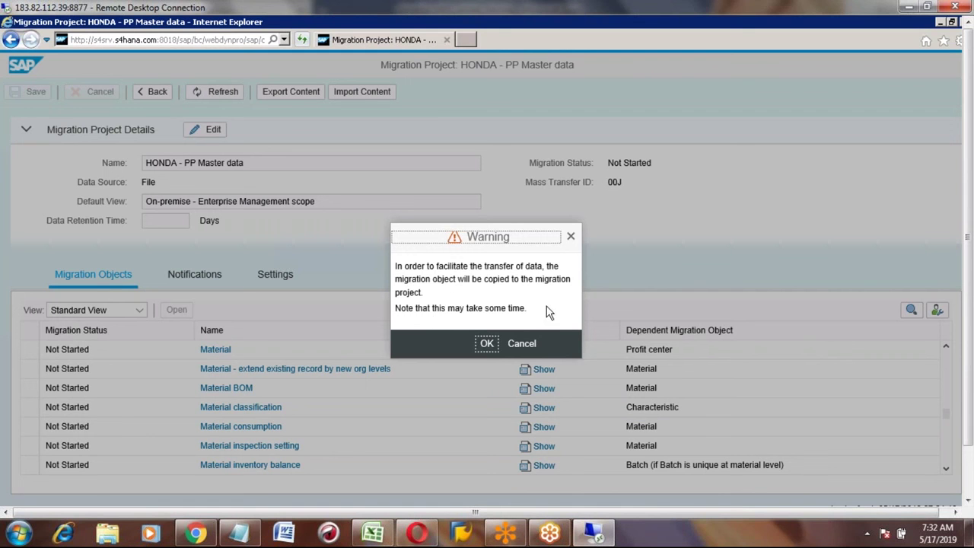
pyautogui.click(487, 347)
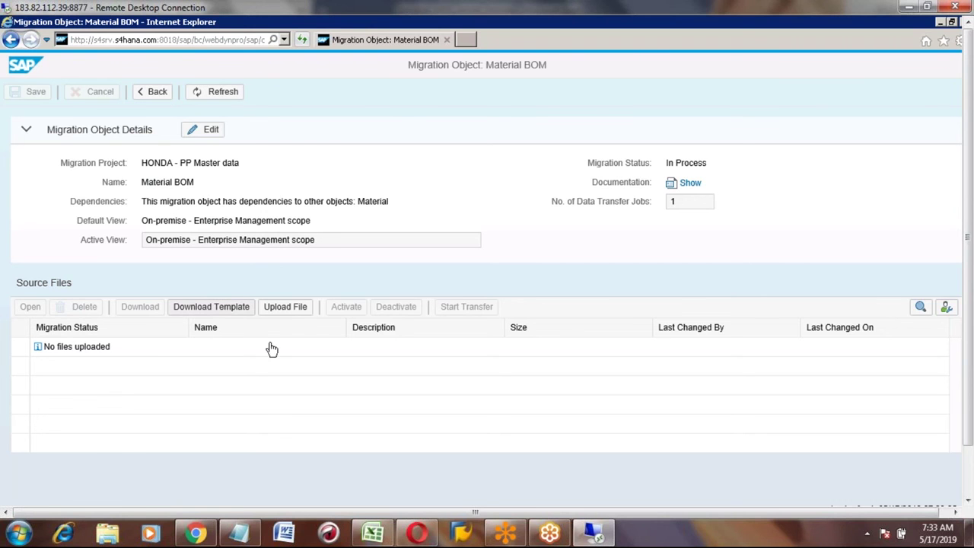
# Step: Log step 3, 'Click onn "Download template"', in row 946 of the Excel notes
pyautogui.click(372, 533)
pyautogui.press('Left')
pyautogui.write('3')
pyautogui.press('Tab')
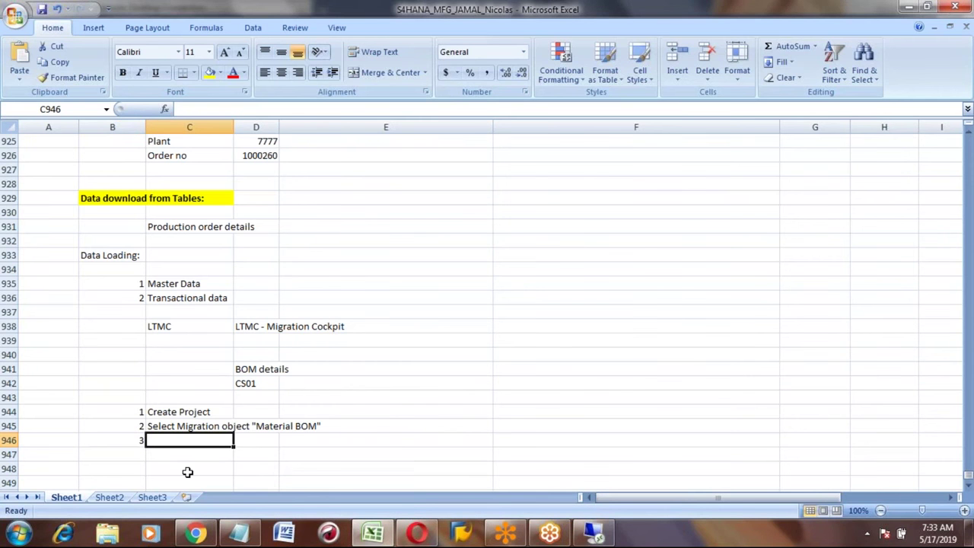
pyautogui.write('Cl')
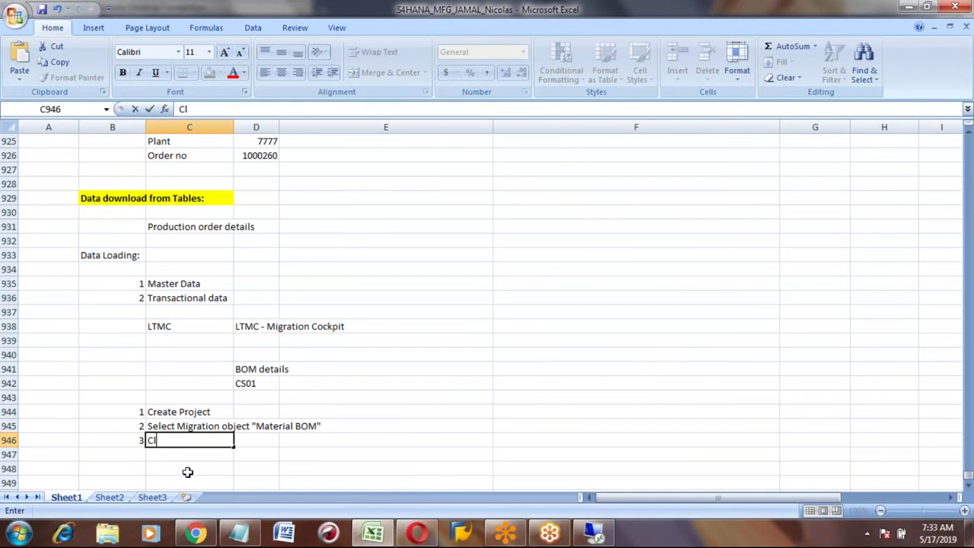
pyautogui.write('ick onn "Downl')
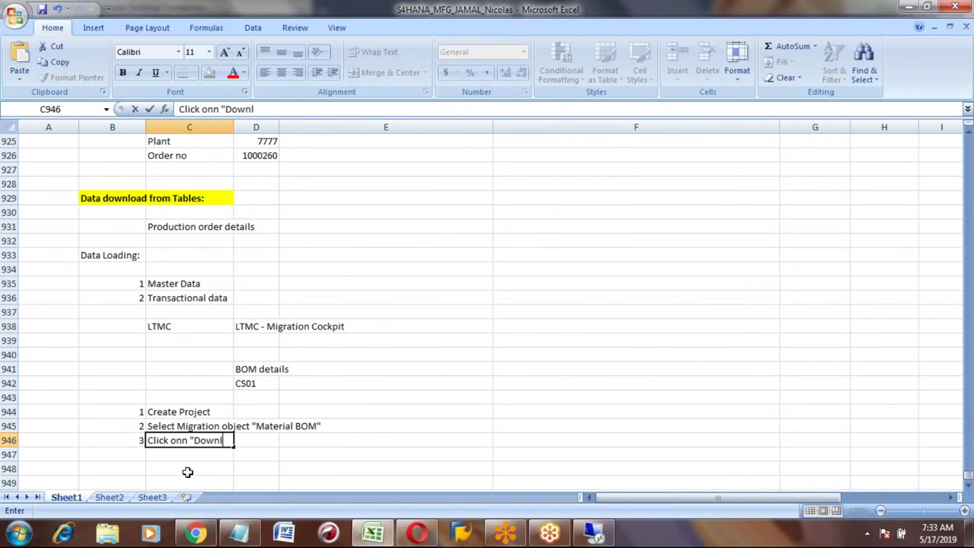
pyautogui.write('oad templ')
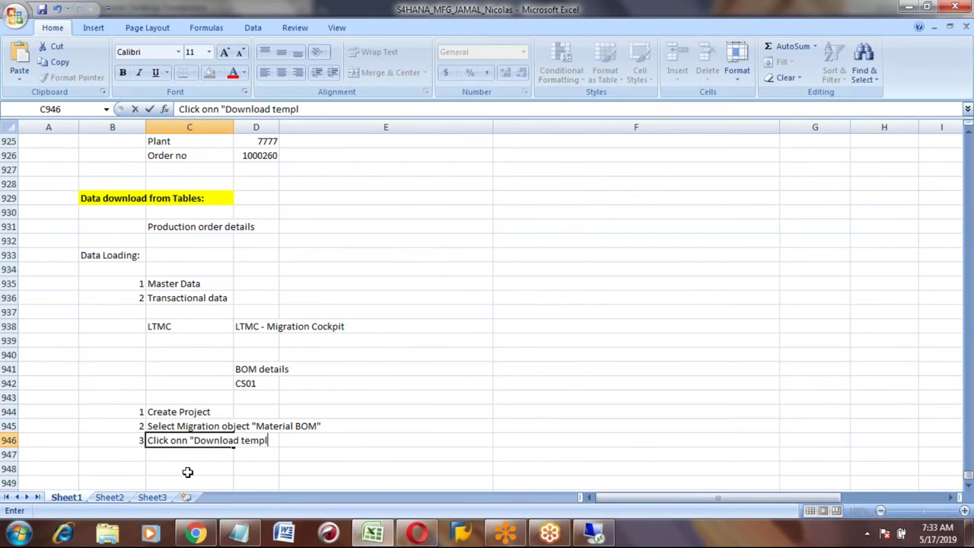
pyautogui.write('ate"')
pyautogui.press('Return')
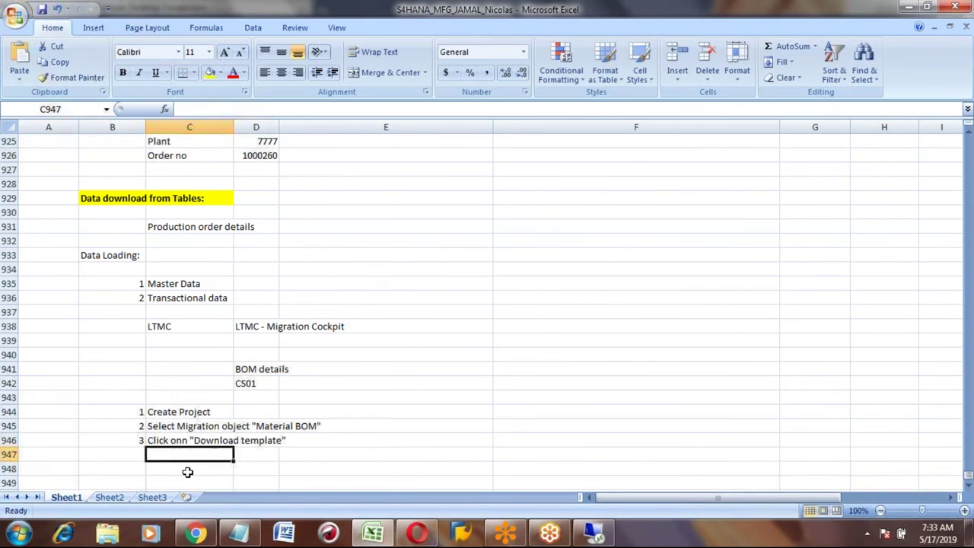
pyautogui.press('Left')
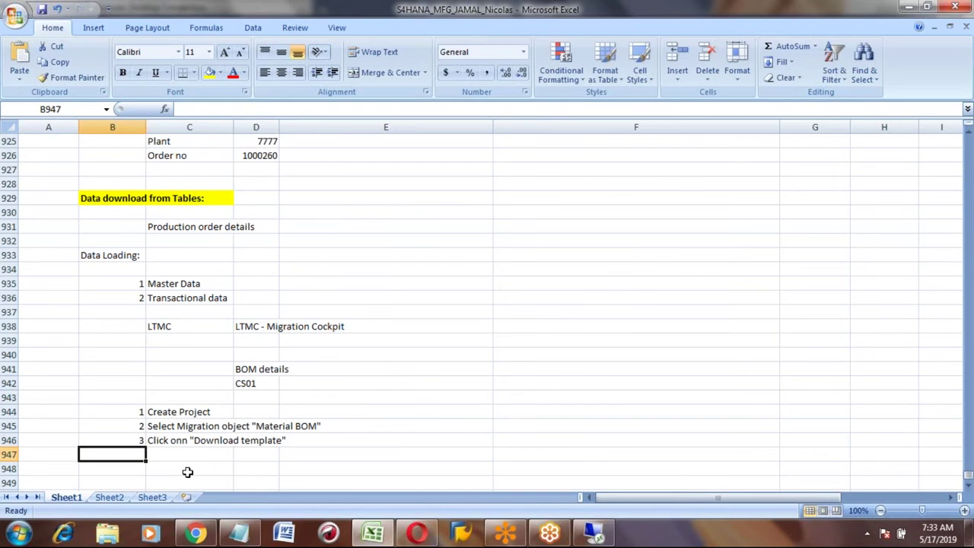
# Step: Save the downloaded Material BOM template as EN_Material BOM.xml on the Desktop via Save as
pyautogui.hotkey('alt', 'Tab')
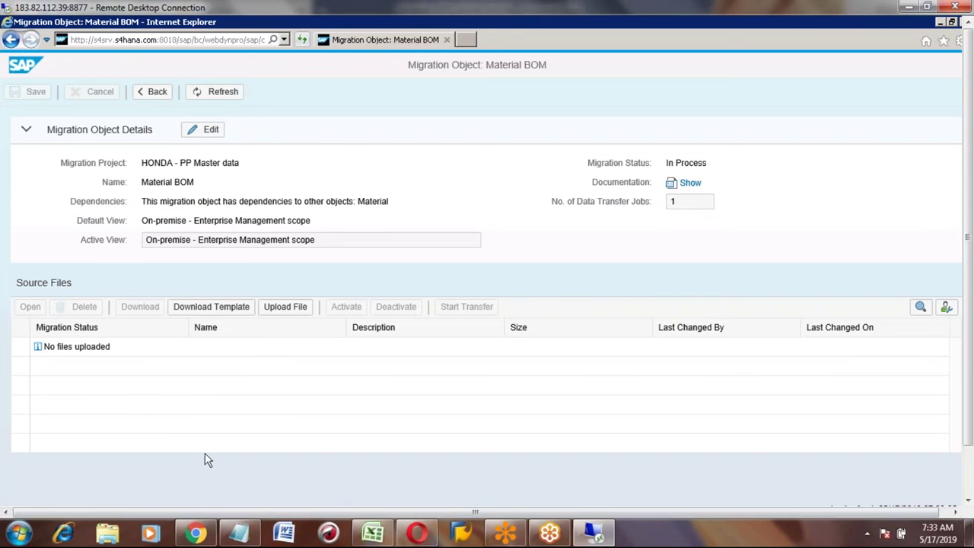
pyautogui.click(216, 313)
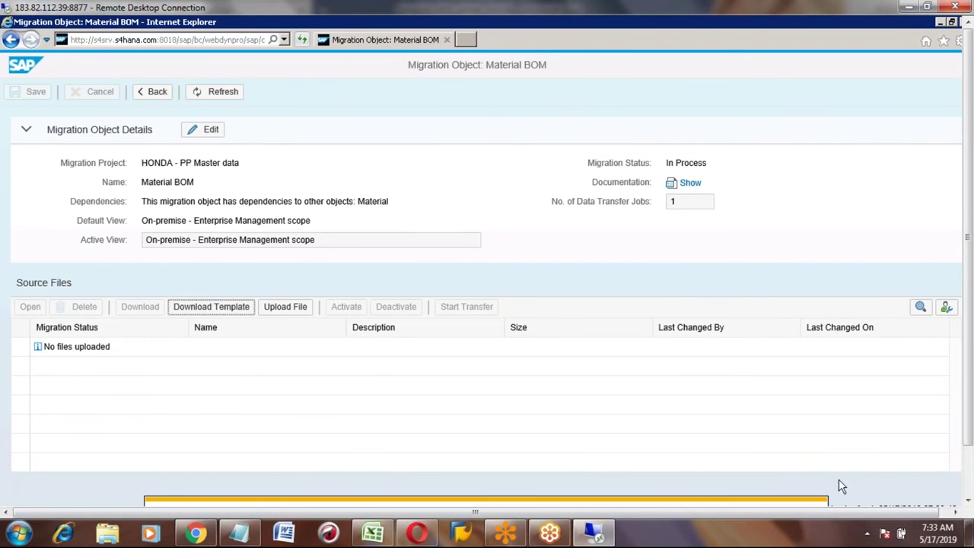
pyautogui.click(968, 502)
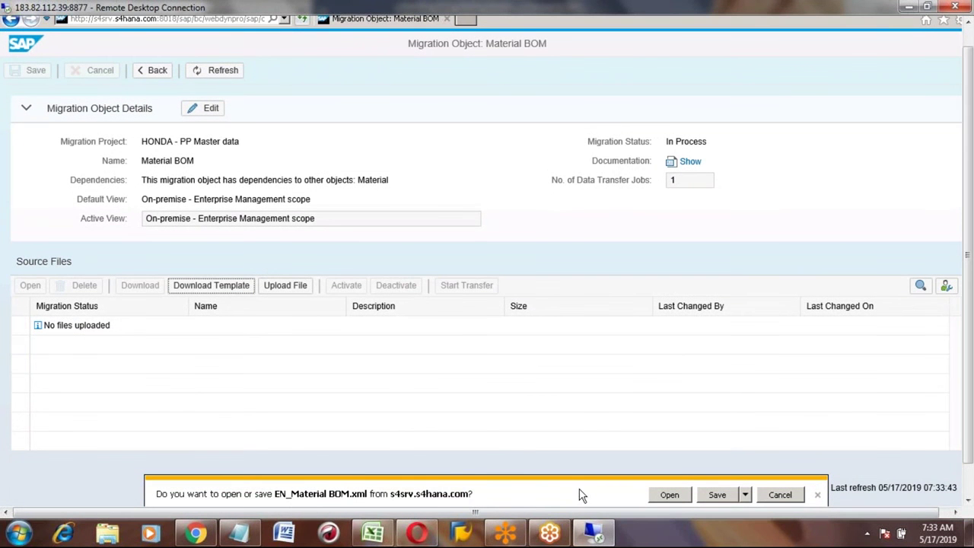
pyautogui.click(746, 496)
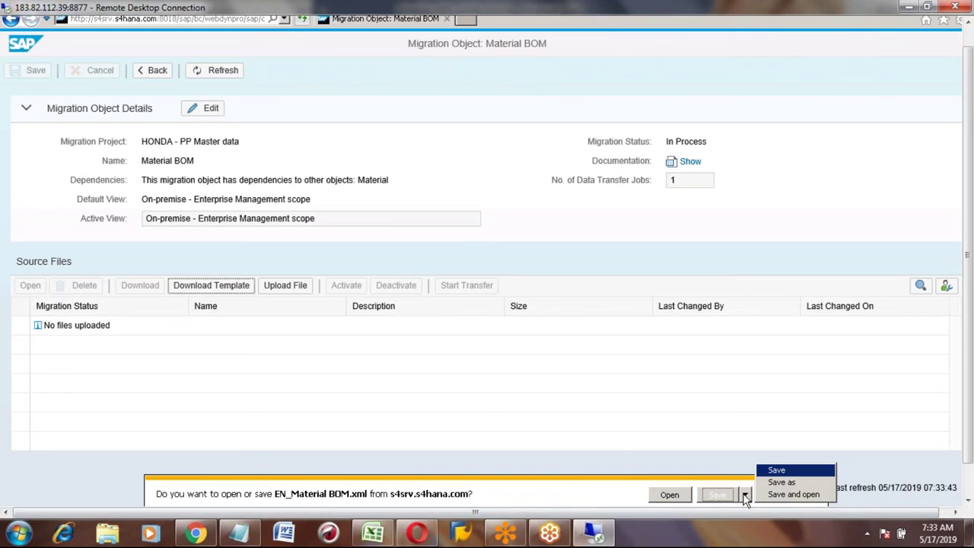
pyautogui.click(782, 483)
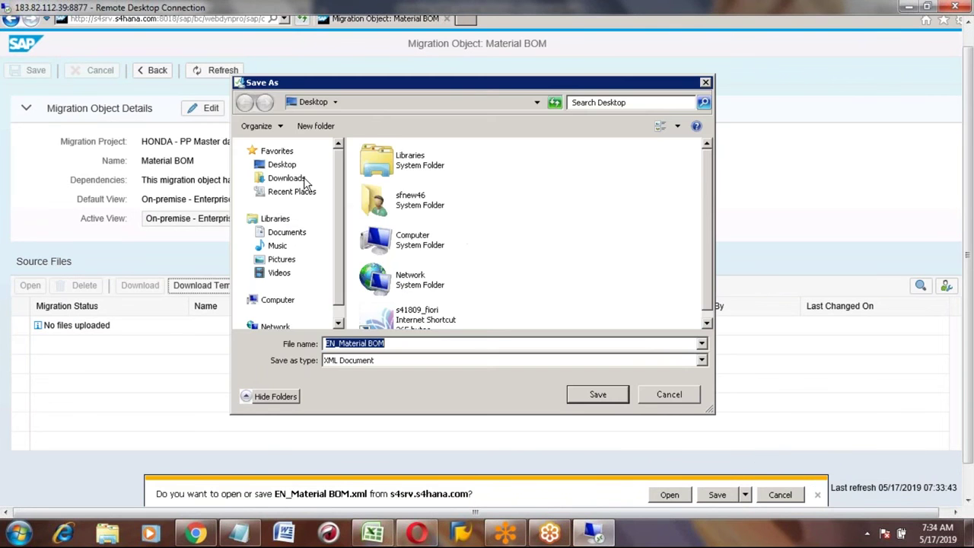
pyautogui.click(286, 167)
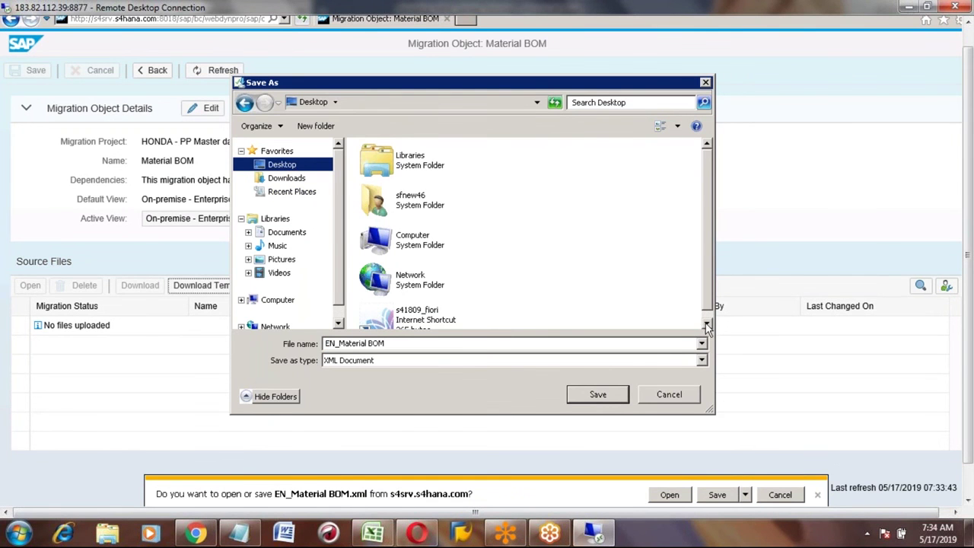
pyautogui.click(707, 326)
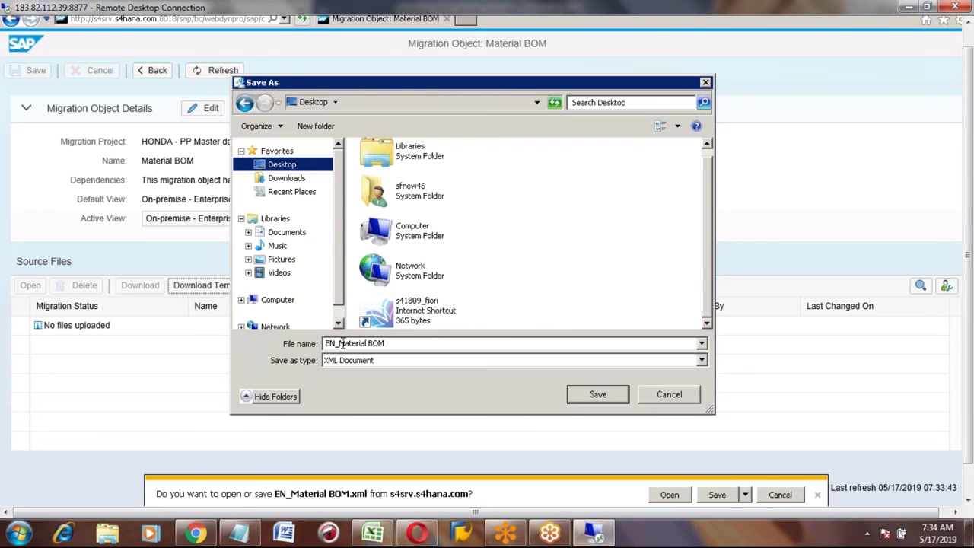
pyautogui.click(598, 395)
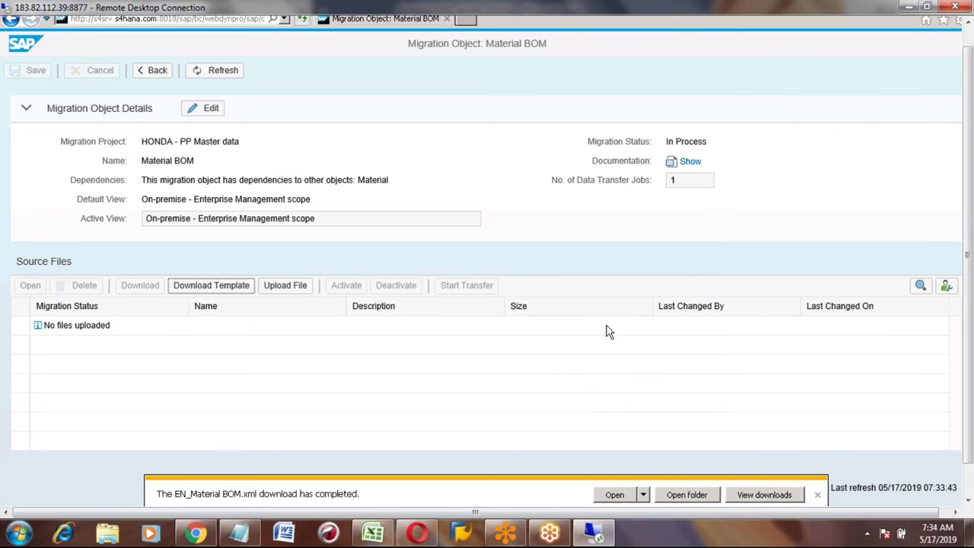
pyautogui.press('F11')
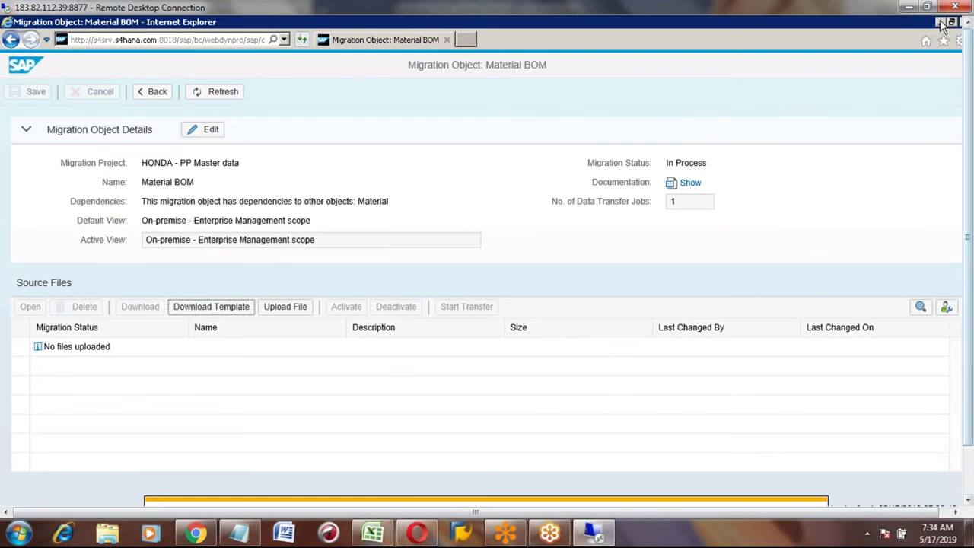
# Step: Minimize the browser, SAP Easy Access and SAP Logon, then open the EN_Material BOM desktop file
pyautogui.click(942, 23)
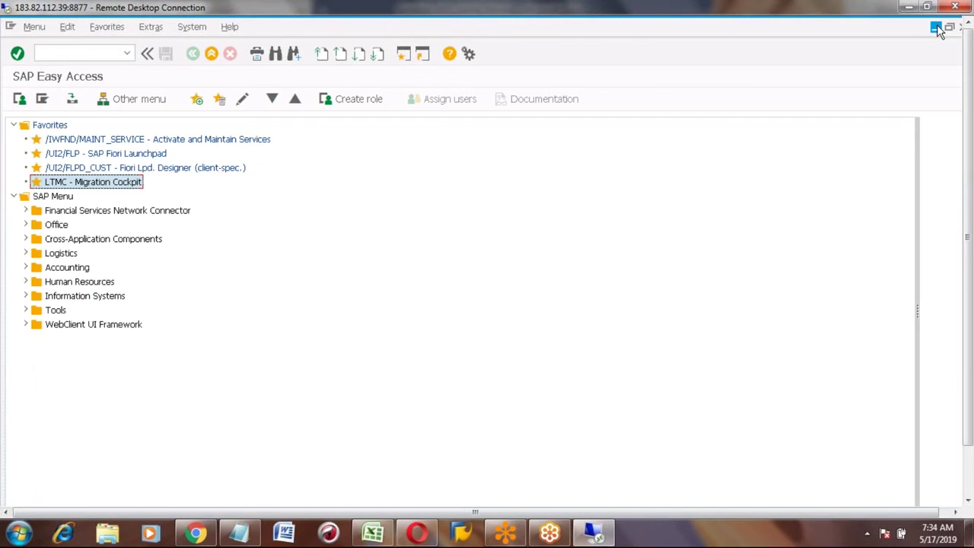
pyautogui.click(939, 28)
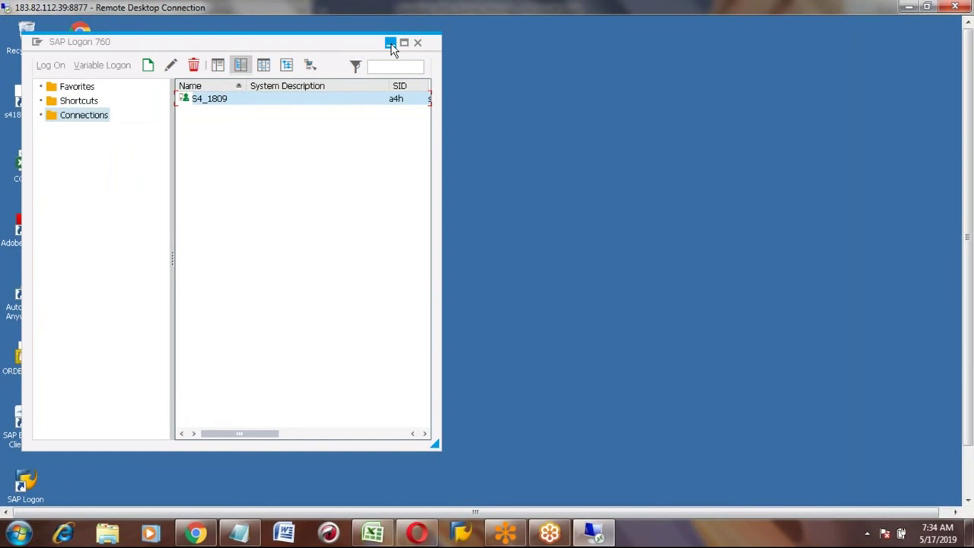
pyautogui.click(392, 43)
pyautogui.click(87, 223)
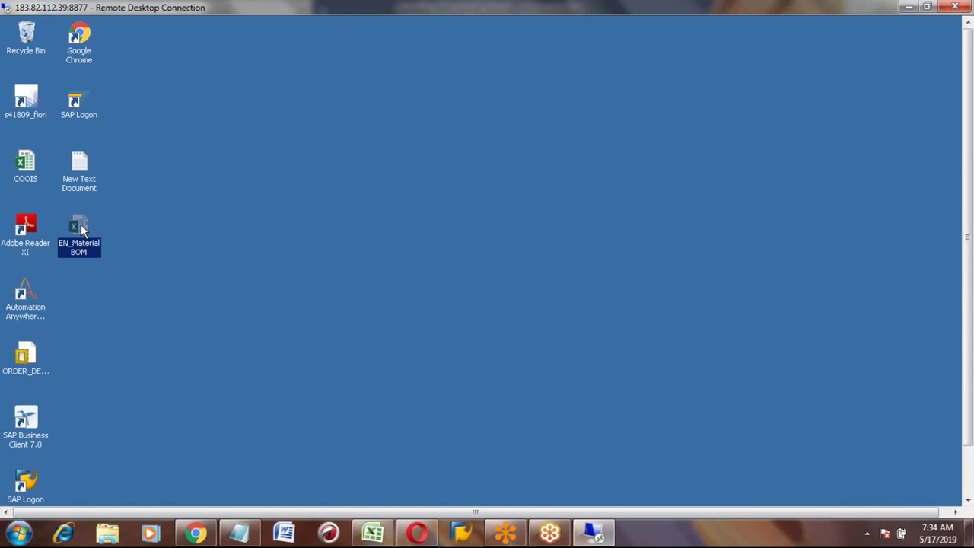
pyautogui.doubleClick(82, 228)
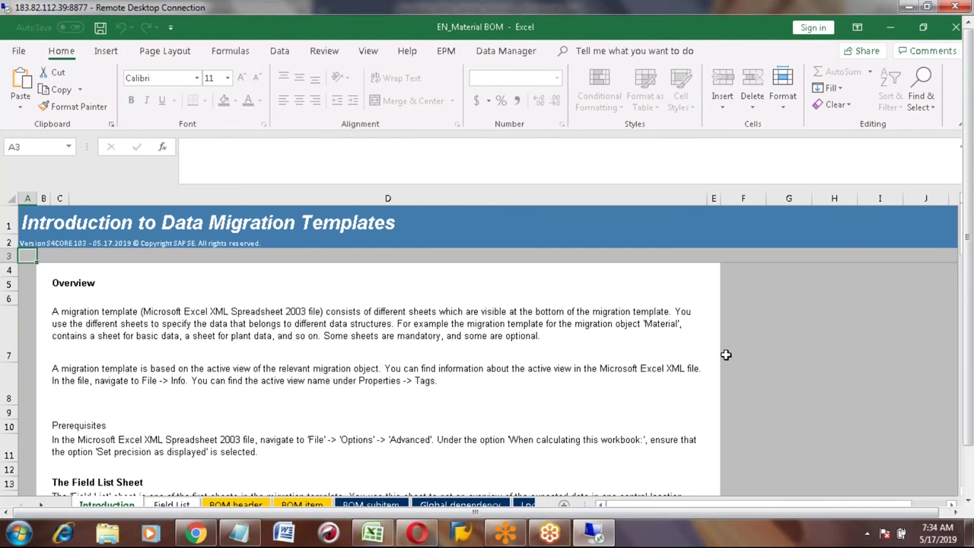
# Step: Browse the Field List sheet's descriptions from Valid-From Date down to the Alternative BOM field
pyautogui.click(968, 472)
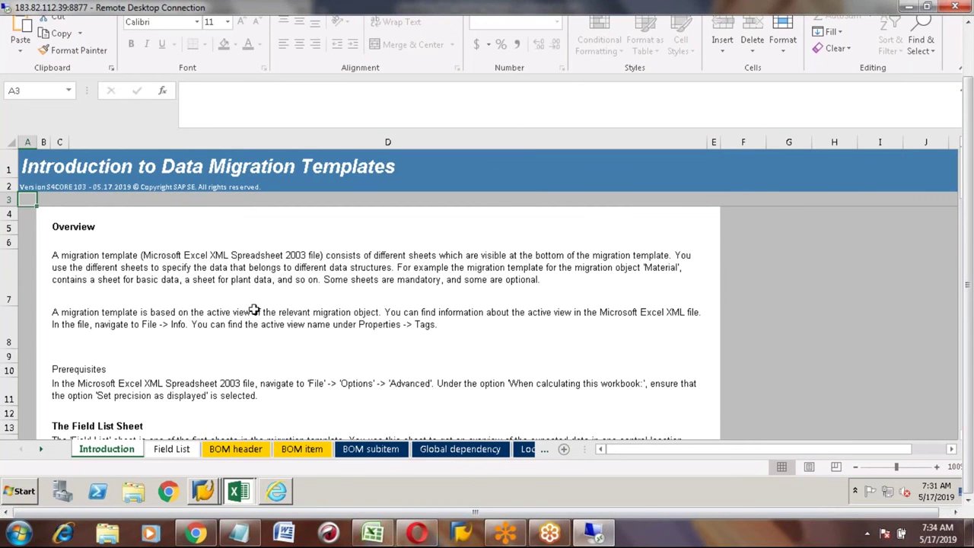
pyautogui.click(172, 449)
pyautogui.click(240, 297)
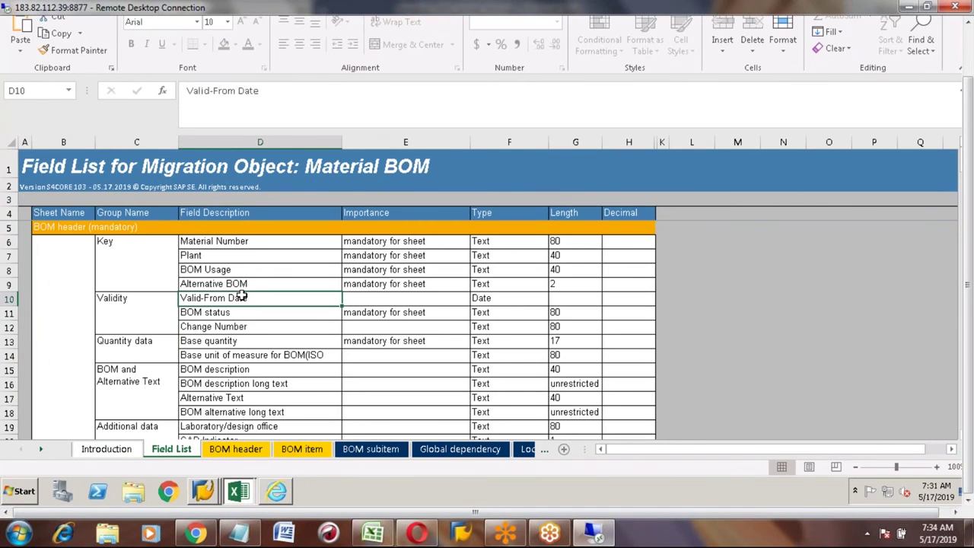
pyautogui.press('Down')
pyautogui.press('Down')
pyautogui.press('Down')
pyautogui.press('Down')
pyautogui.press('Down')
pyautogui.press('Down')
pyautogui.press('Down')
pyautogui.press('Down')
pyautogui.press('Down')
pyautogui.press('Down')
pyautogui.press('Down')
pyautogui.press('Down')
pyautogui.press('Down')
pyautogui.press('Down')
pyautogui.press('Down')
pyautogui.press('Down')
pyautogui.press('Down')
pyautogui.press('Down')
pyautogui.press('Down')
pyautogui.press('Down')
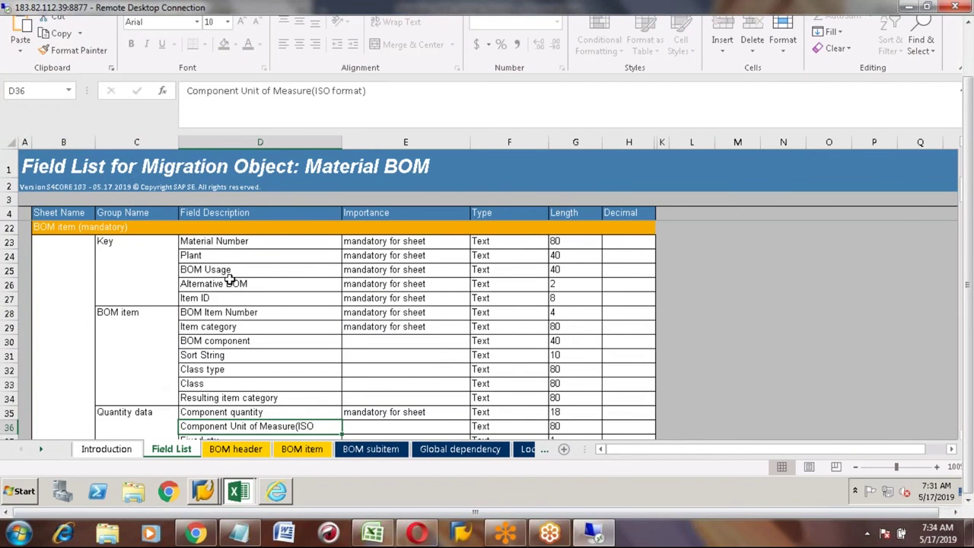
pyautogui.click(226, 279)
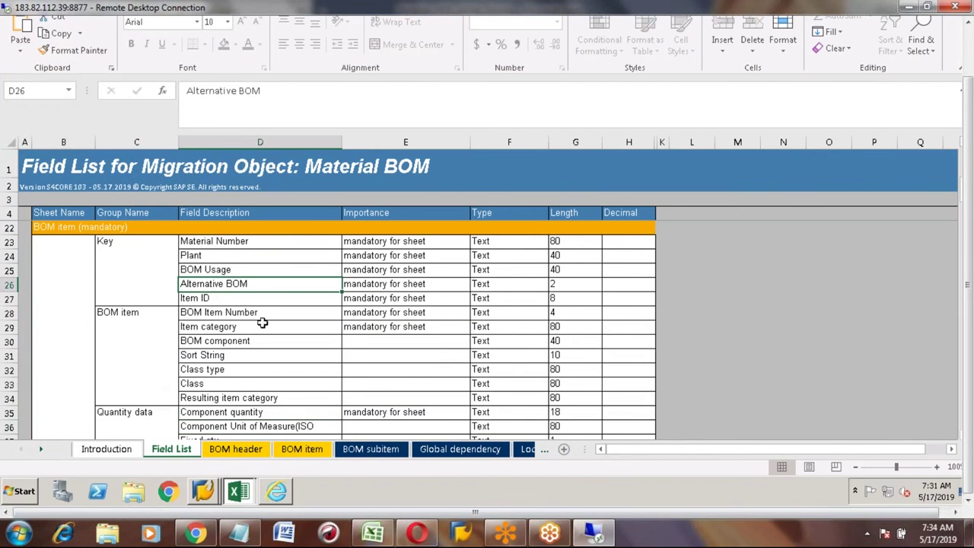
# Step: Compare the BOM header and BOM item sheets, ending on BOM header
pyautogui.click(238, 451)
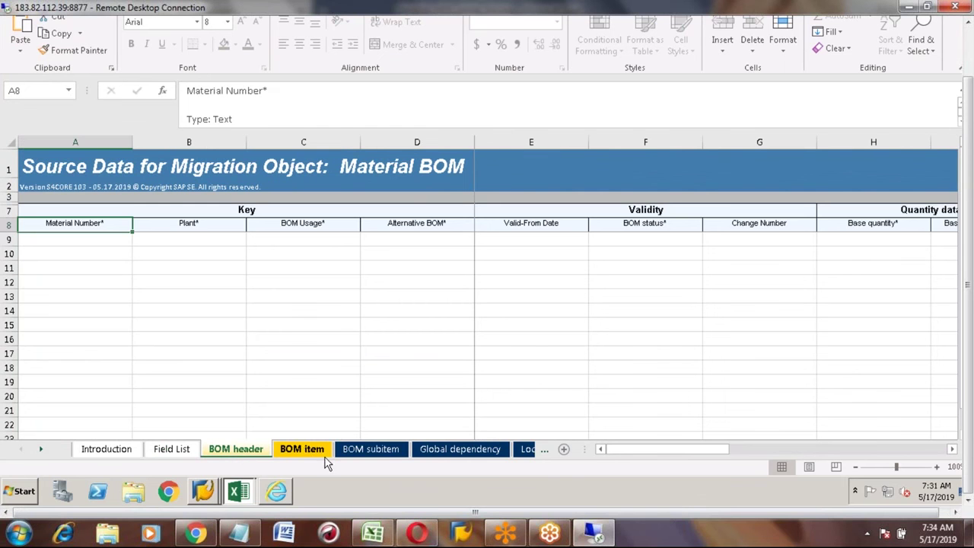
pyautogui.click(302, 449)
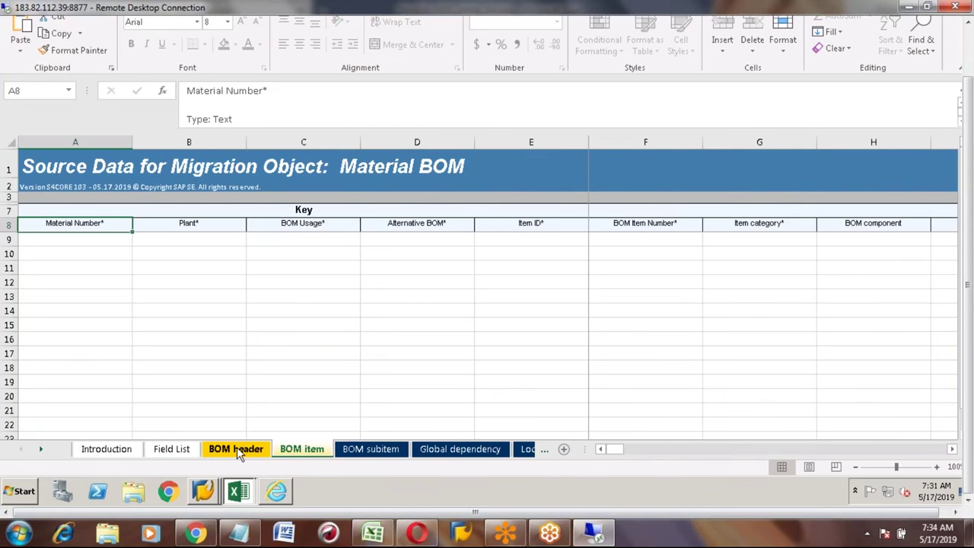
pyautogui.click(236, 449)
pyautogui.click(301, 451)
pyautogui.click(232, 450)
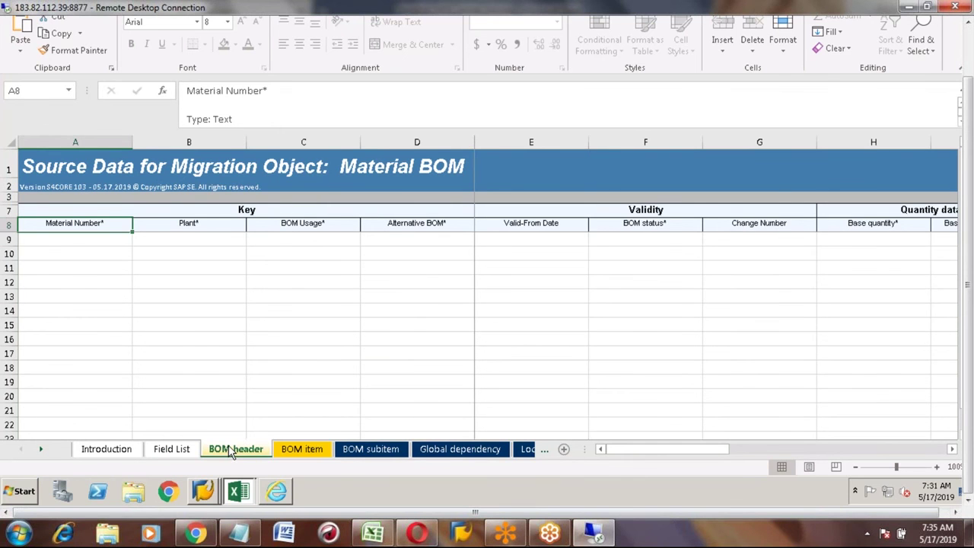
pyautogui.click(303, 451)
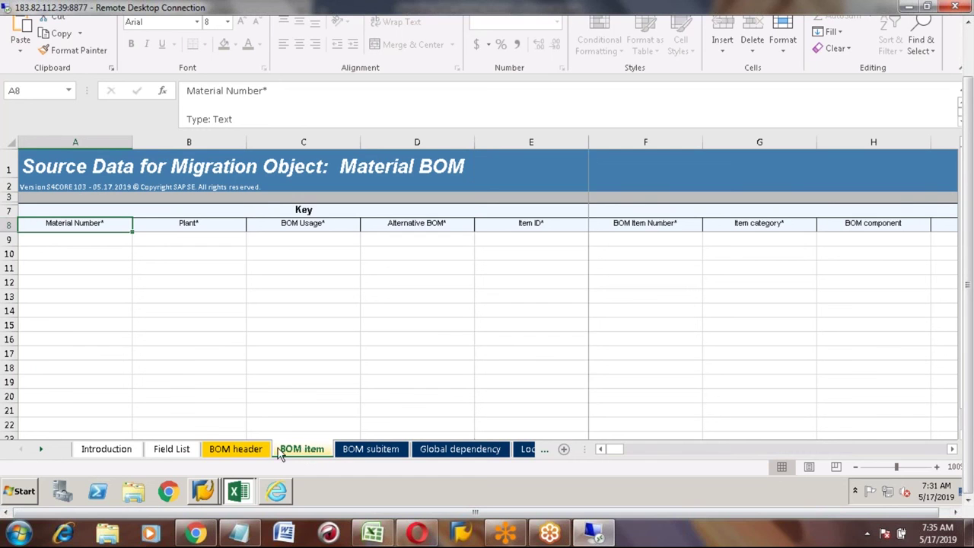
pyautogui.click(243, 451)
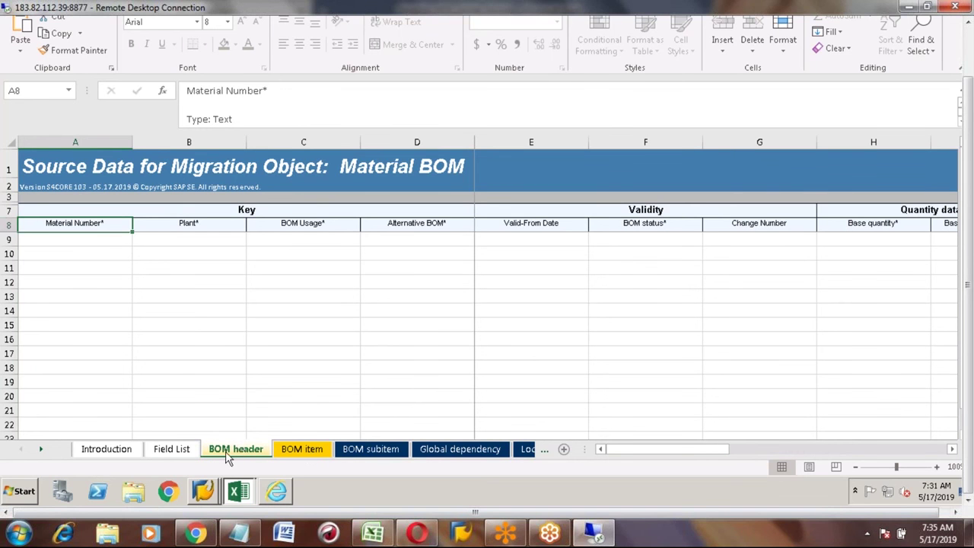
# Step: Attempt to edit the Material Number header cell A8 and dismiss the protected-sheet warning
pyautogui.click(87, 238)
pyautogui.press('Down')
pyautogui.press('Down')
pyautogui.press('Up')
pyautogui.press('Up')
pyautogui.press('Up')
pyautogui.press('Up')
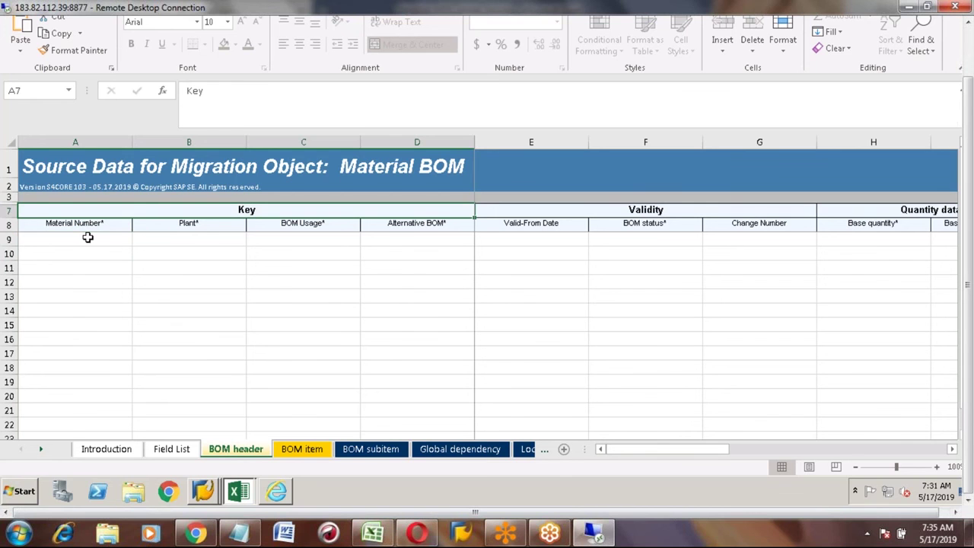
pyautogui.press('Down')
pyautogui.press('Down')
pyautogui.press('Down')
pyautogui.press('Down')
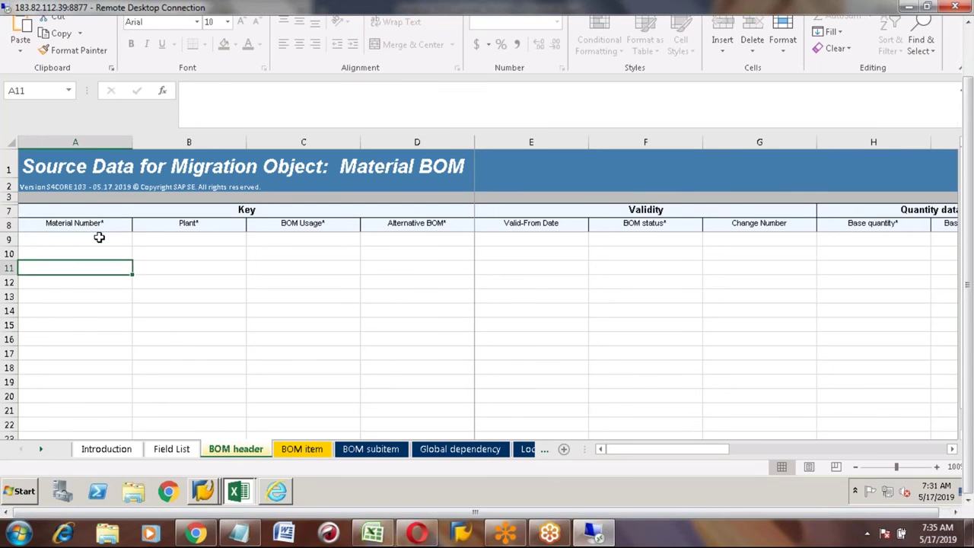
pyautogui.click(76, 224)
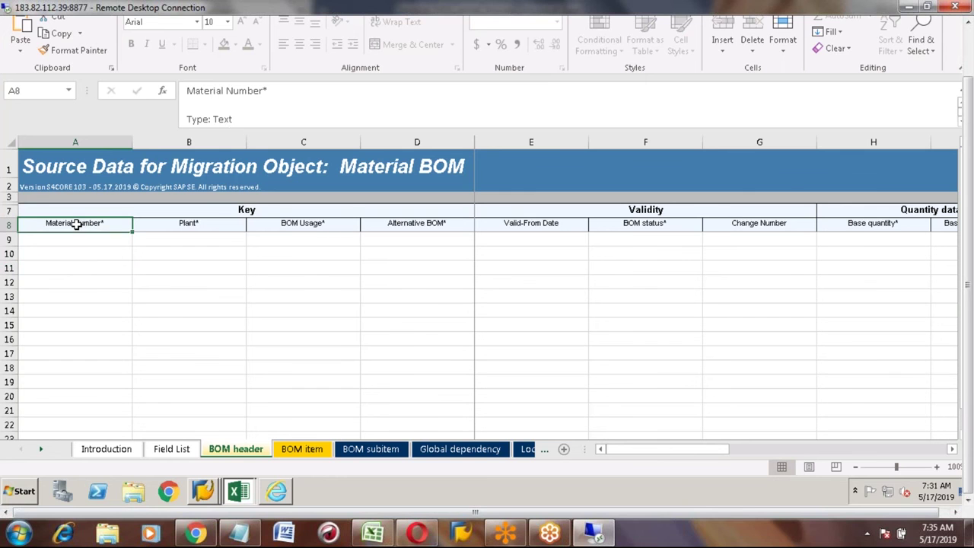
pyautogui.click(275, 90)
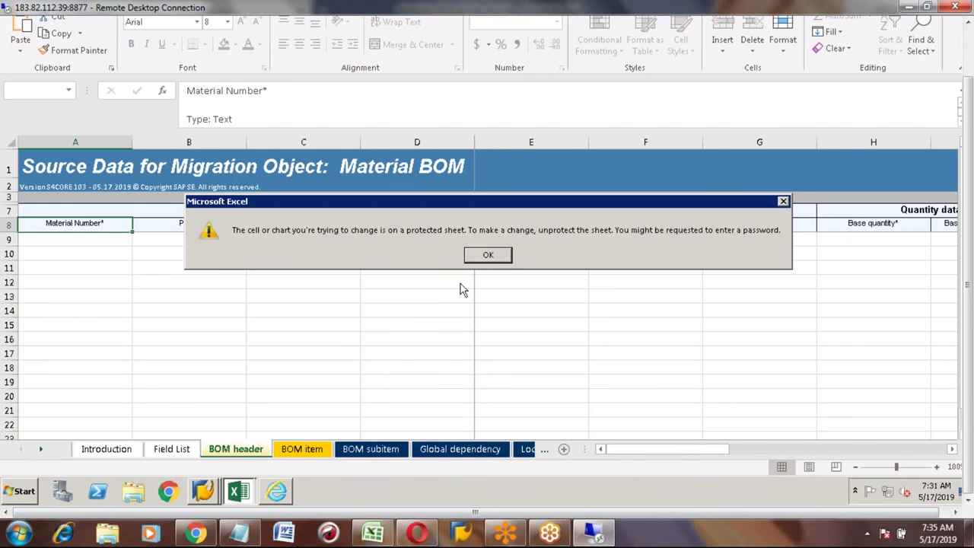
pyautogui.click(488, 257)
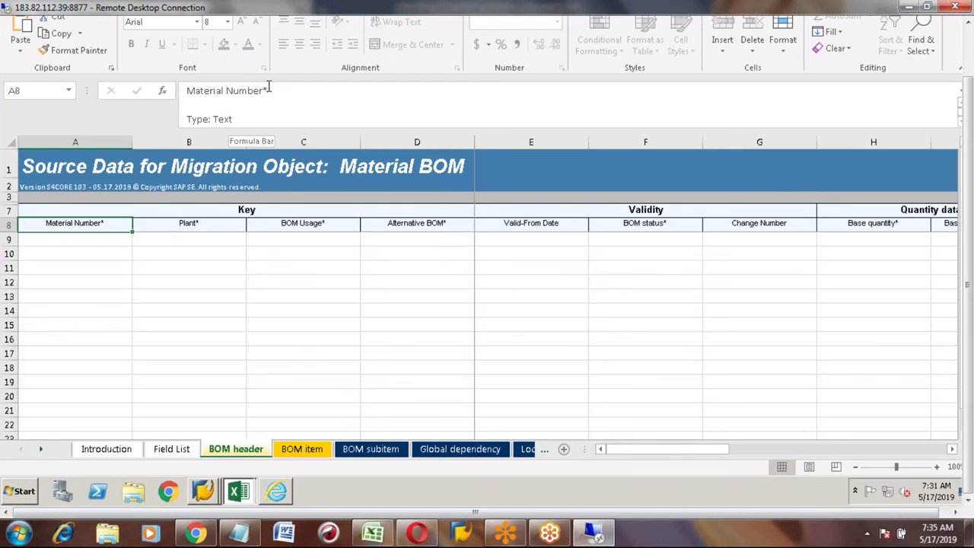
pyautogui.click(185, 272)
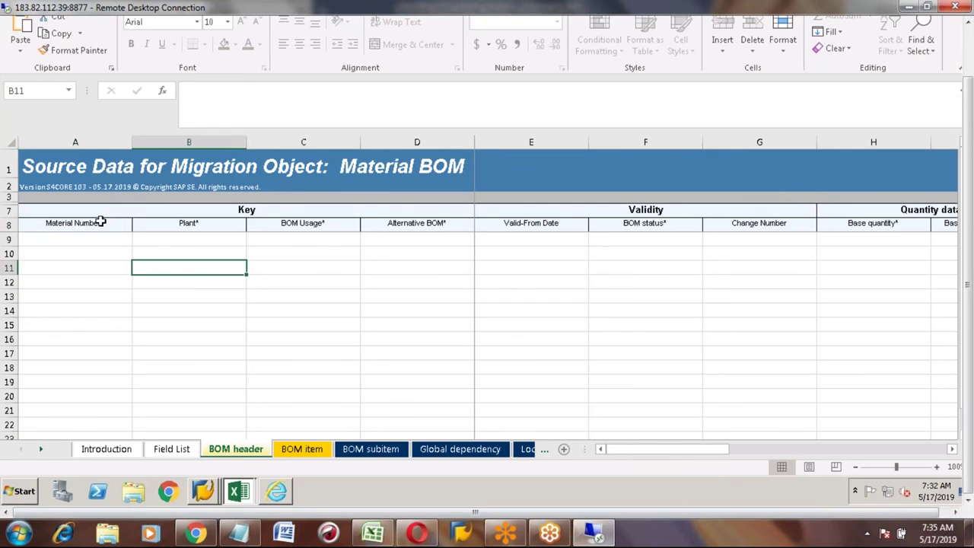
pyautogui.click(101, 221)
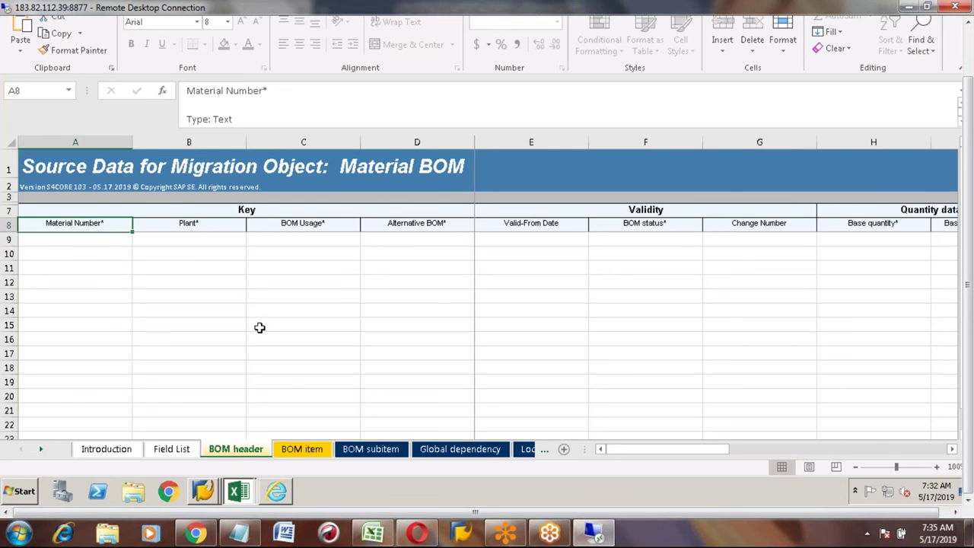
# Step: Enter material number HONDA_CAR1 in cell A9 of the BOM header sheet
pyautogui.press('Down')
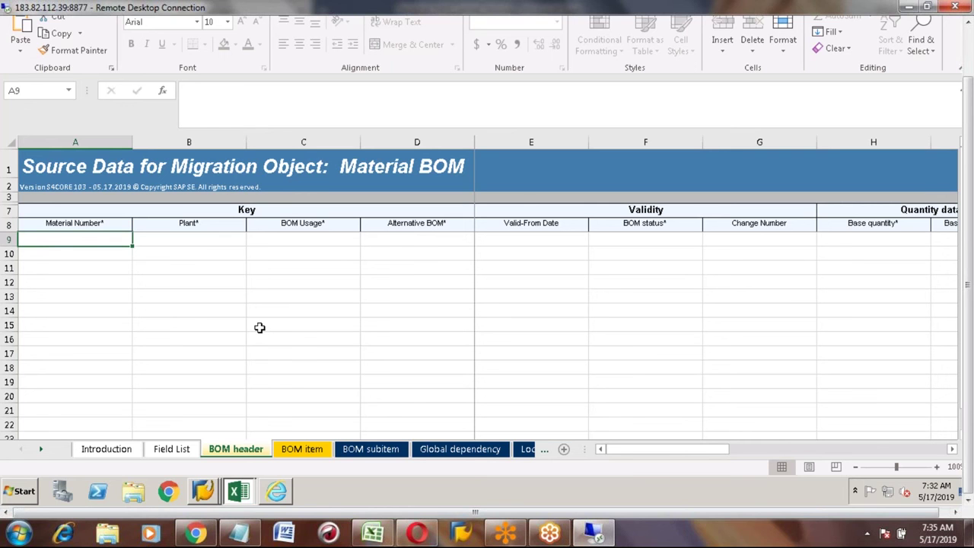
pyautogui.press('Up')
pyautogui.press('Down')
pyautogui.write('HONDA')
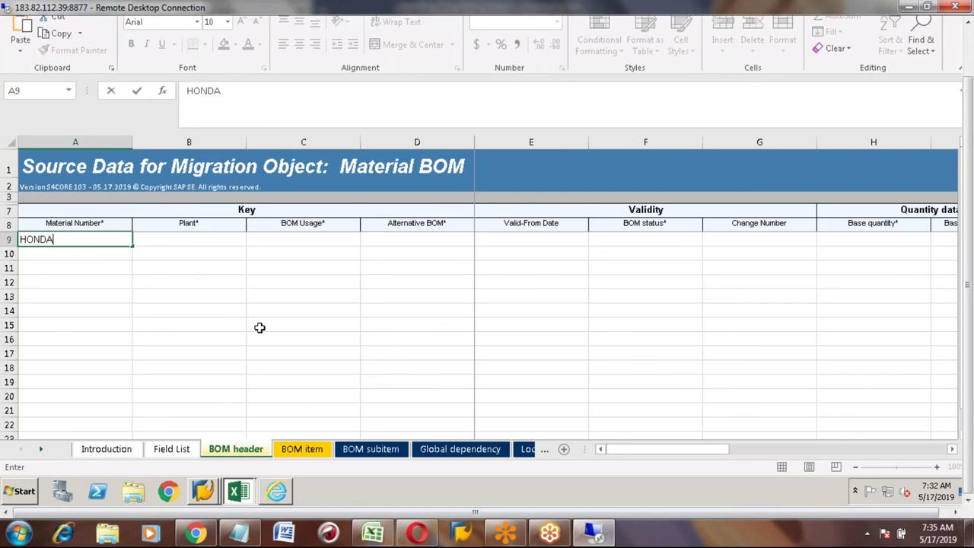
pyautogui.write('_CAR1')
pyautogui.press('Return')
pyautogui.press('Up')
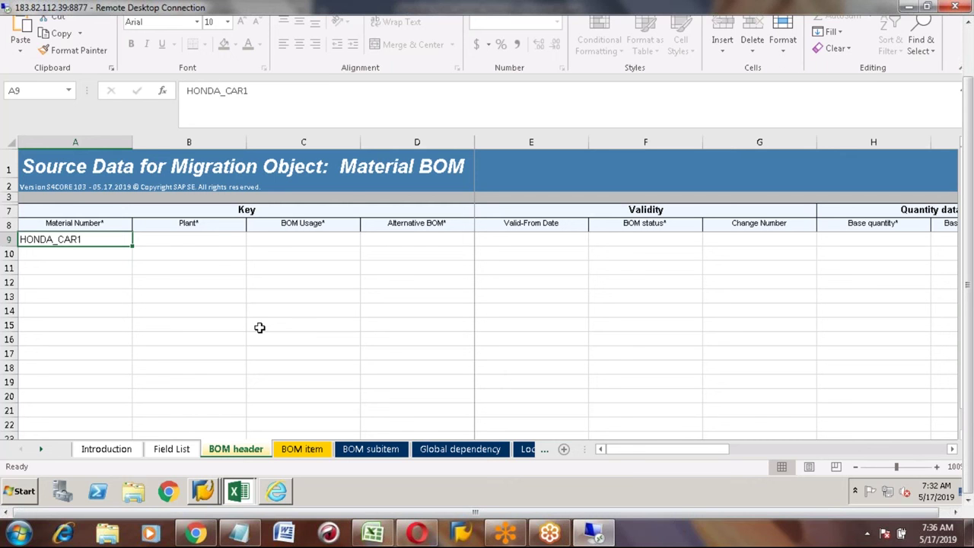
# Step: Enter TRACTOR in cell A10, correcting a typo, then move to Plant cell B9
pyautogui.press('Down')
pyautogui.press('Up')
pyautogui.press('Down')
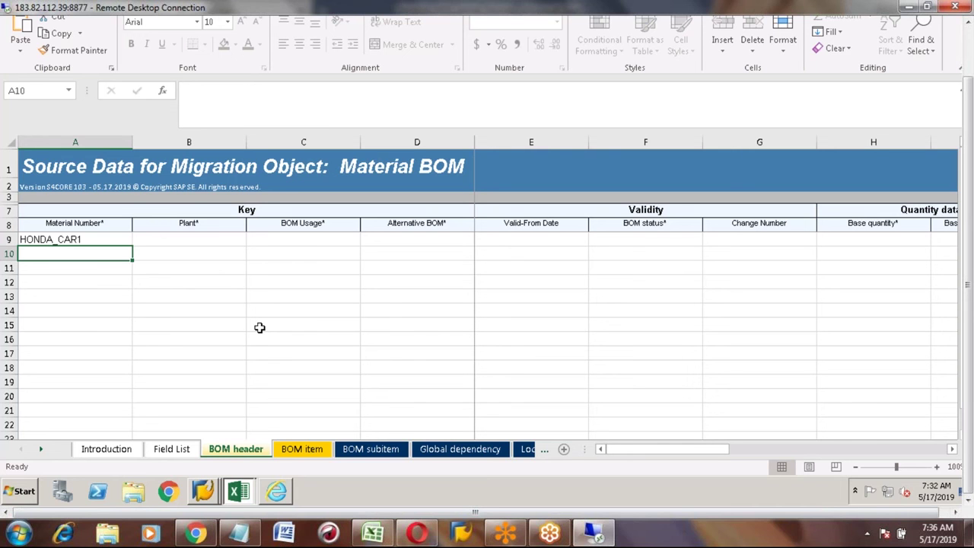
pyautogui.write('TRACK')
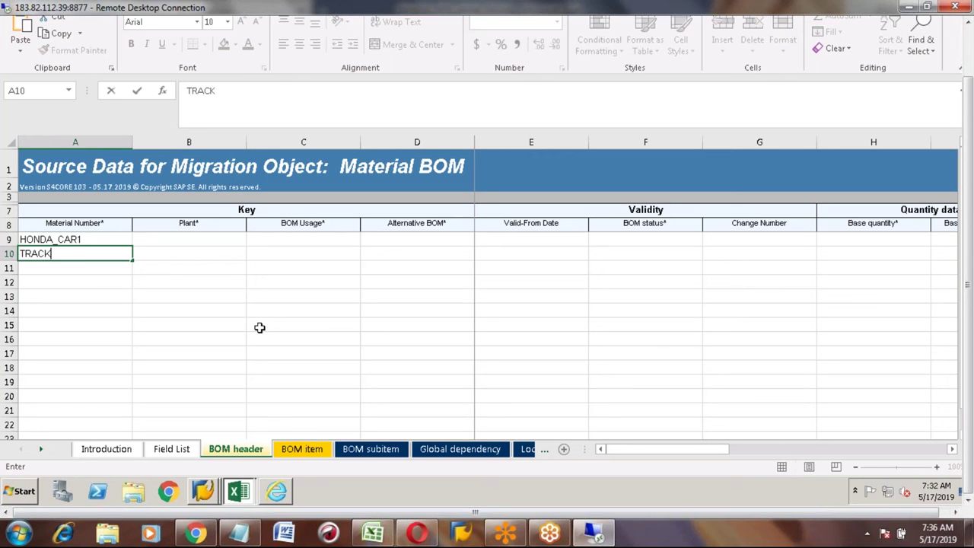
pyautogui.write('OR')
pyautogui.press('BackSpace')
pyautogui.press('BackSpace')
pyautogui.press('BackSpace')
pyautogui.write('TOR')
pyautogui.press('Return')
pyautogui.press('Up')
pyautogui.press('Up')
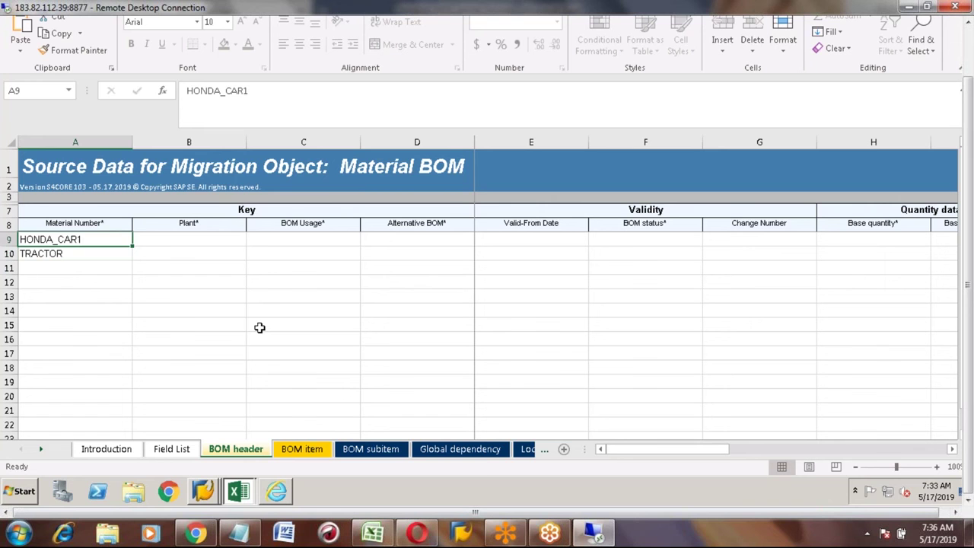
pyautogui.press('Down')
pyautogui.press('Down')
pyautogui.press('Down')
pyautogui.press('Up')
pyautogui.press('Up')
pyautogui.press('Up')
pyautogui.press('Right')
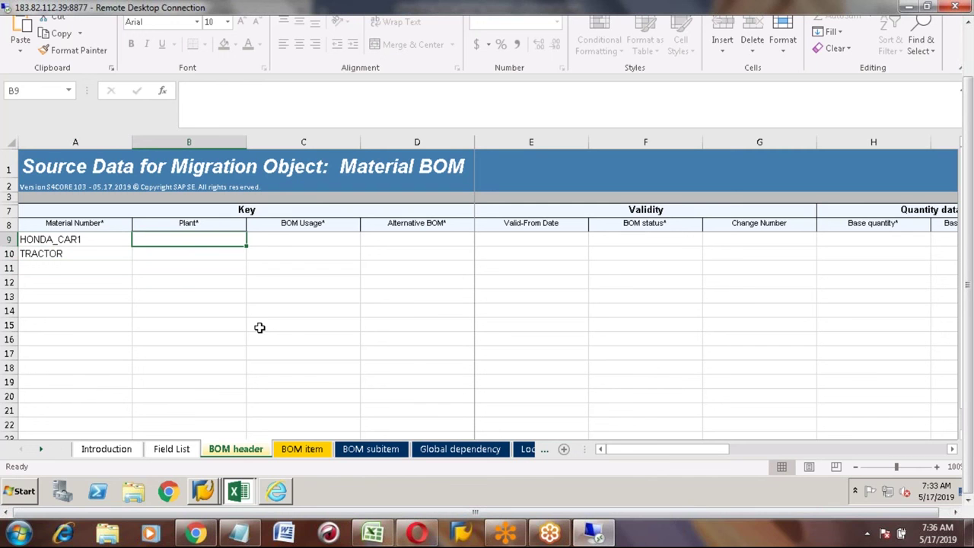
pyautogui.write('777')
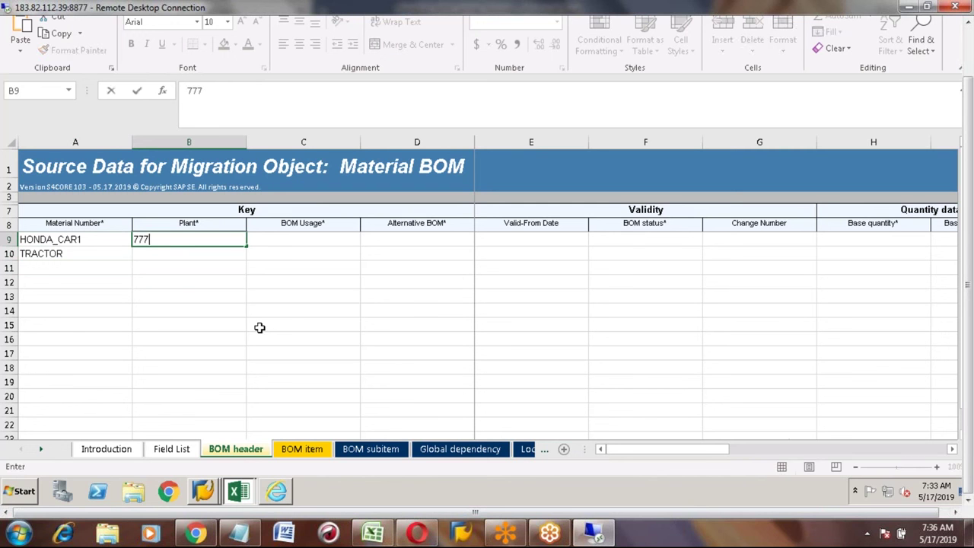
pyautogui.write('7')
pyautogui.press('Tab')
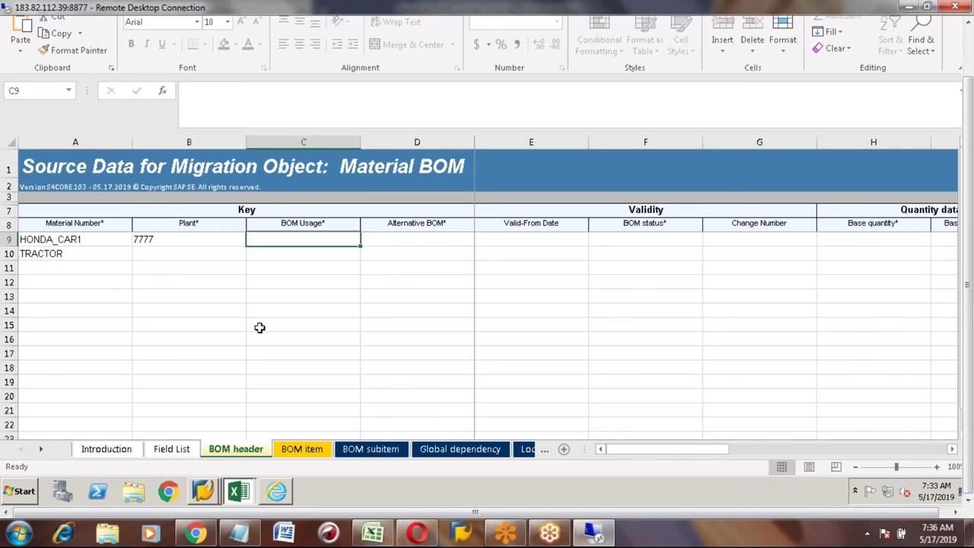
pyautogui.write('1')
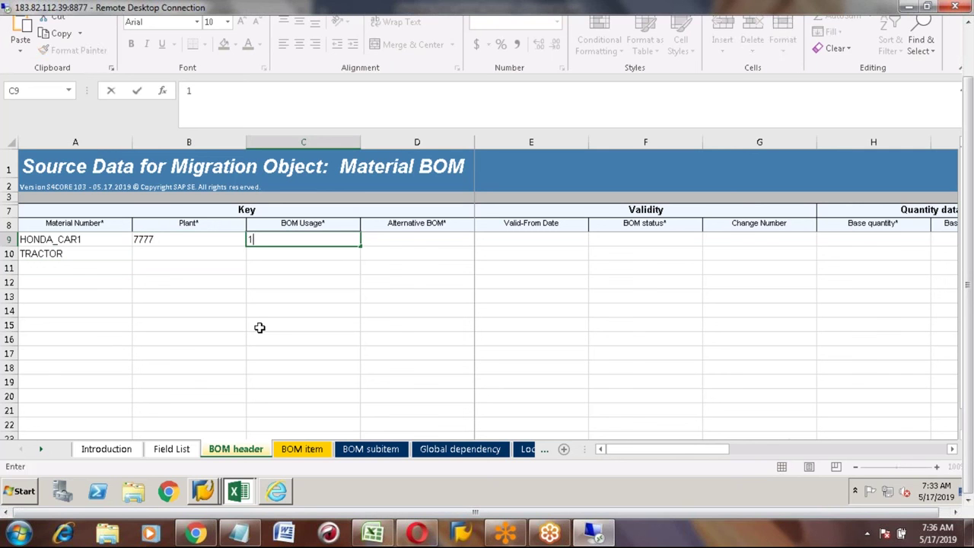
pyautogui.press('Tab')
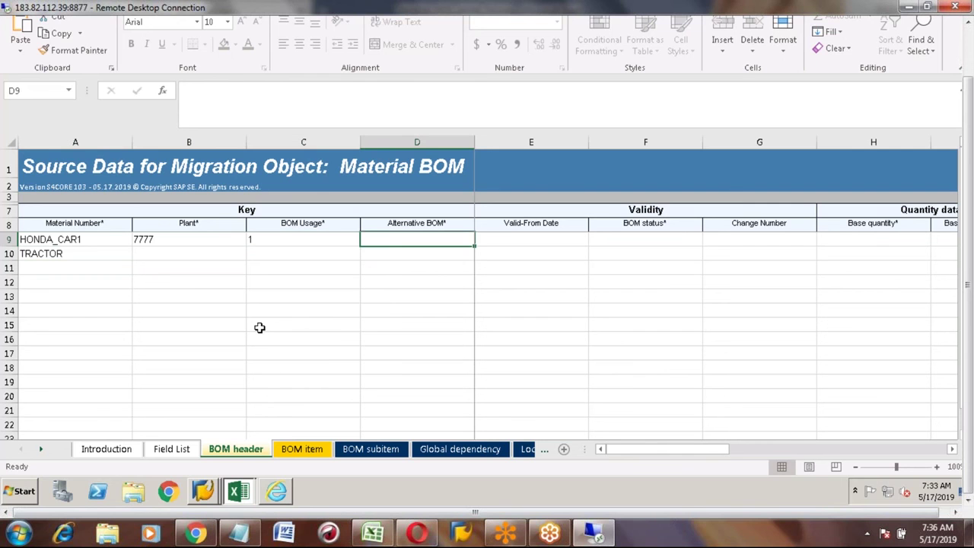
pyautogui.write('1')
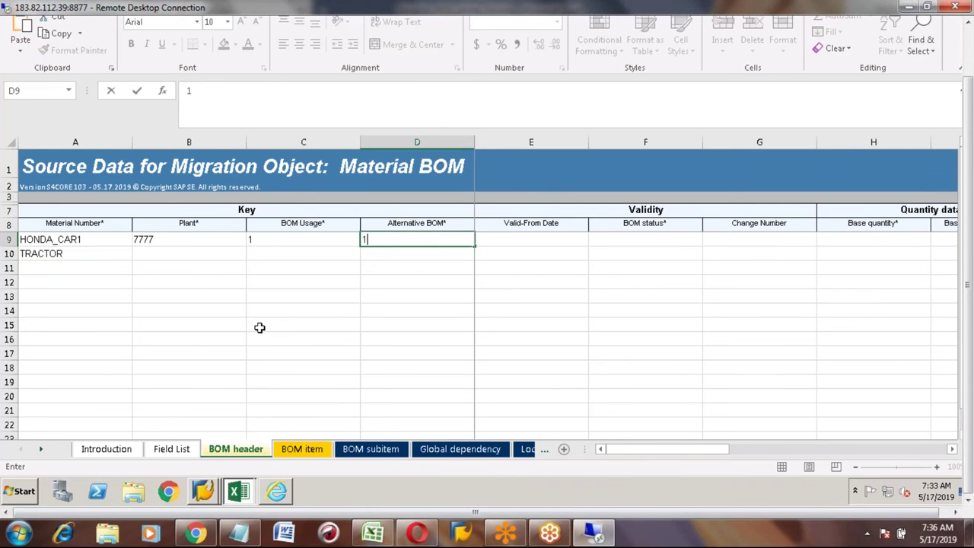
pyautogui.press('Tab')
pyautogui.press('Tab')
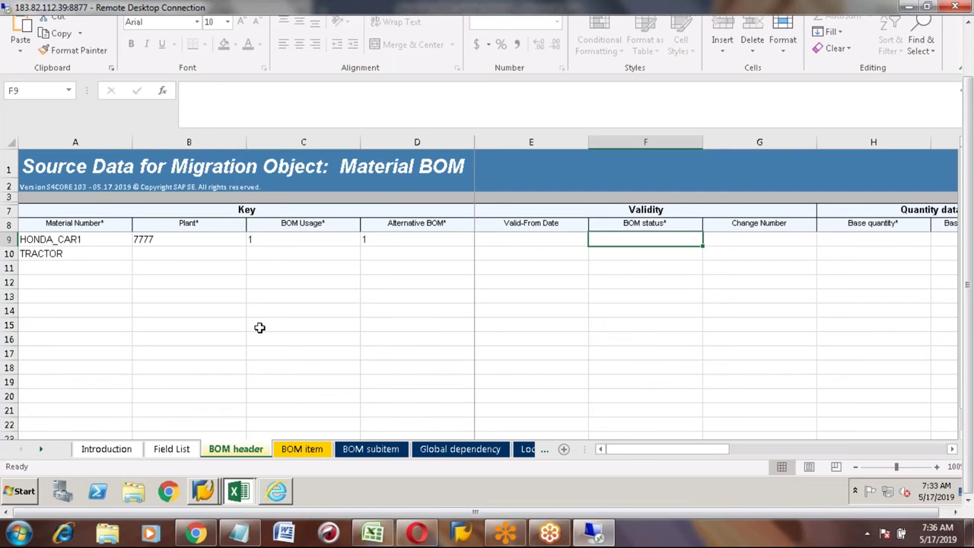
pyautogui.write('1')
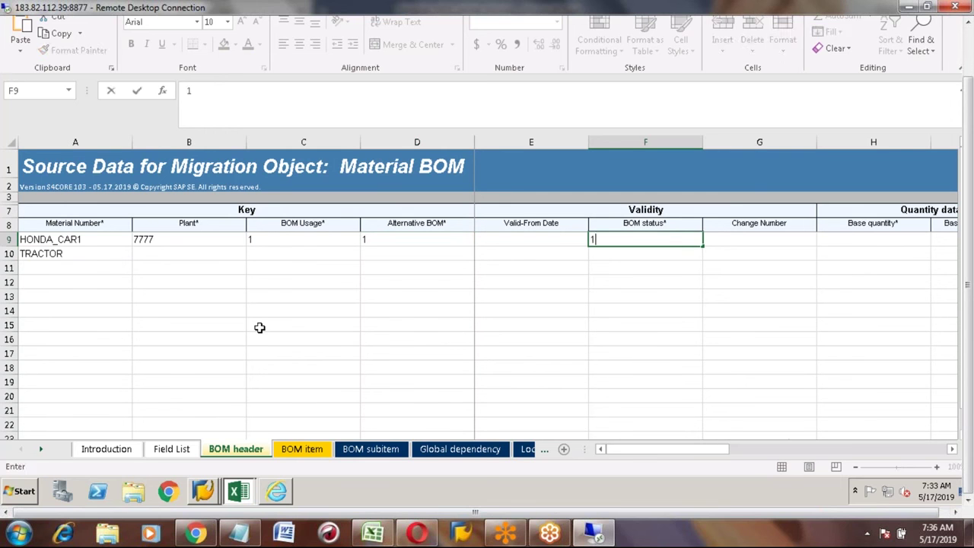
pyautogui.press('Tab')
pyautogui.press('Tab')
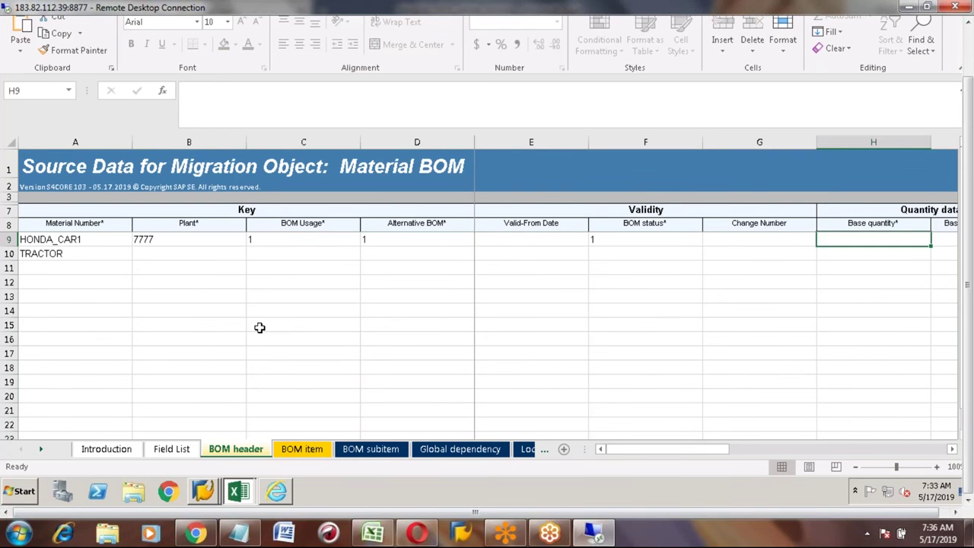
pyautogui.press('Up')
pyautogui.press('Left')
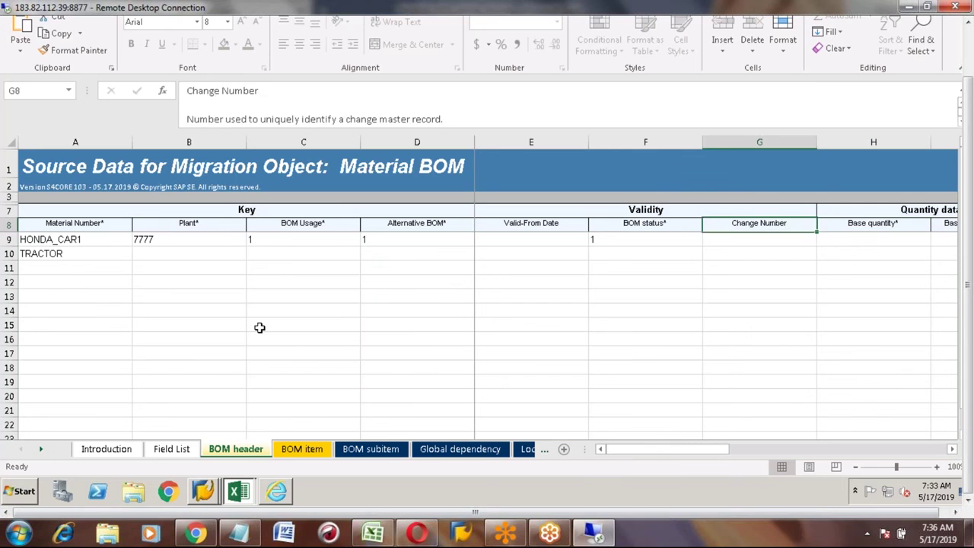
pyautogui.press('Down')
pyautogui.press('Left')
pyautogui.press('Left')
pyautogui.press('Left')
pyautogui.press('Right')
pyautogui.press('Up')
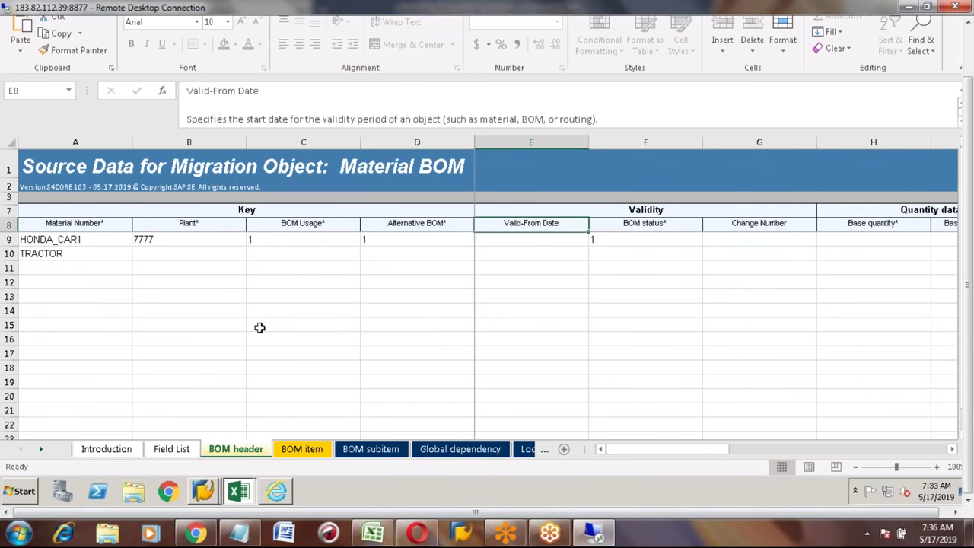
pyautogui.press('Down')
pyautogui.press('Right')
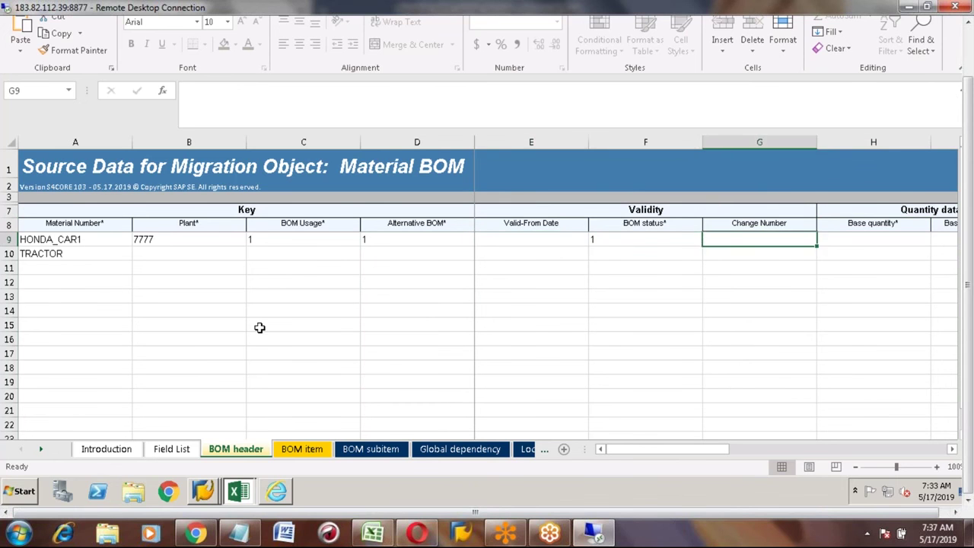
pyautogui.press('Right')
pyautogui.press('Right')
pyautogui.press('Left')
pyautogui.press('Up')
pyautogui.press('Down')
pyautogui.press('Right')
pyautogui.press('Right')
pyautogui.press('Right')
pyautogui.press('Right')
pyautogui.press('Left')
pyautogui.press('Left')
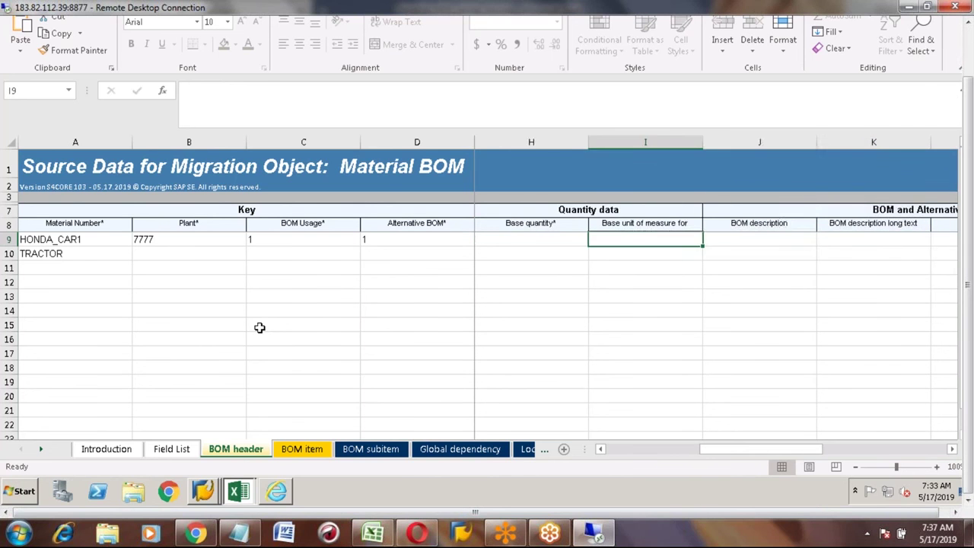
pyautogui.press('Left')
pyautogui.press('Left')
pyautogui.press('Right')
pyautogui.write('1')
pyautogui.press('Right')
pyautogui.press('Up')
pyautogui.press('Down')
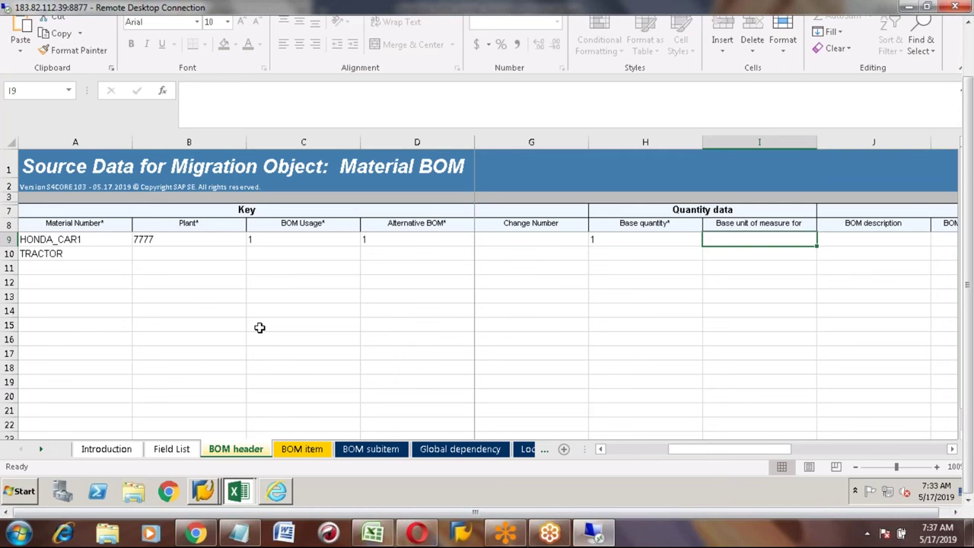
pyautogui.press('Right')
pyautogui.press('Right')
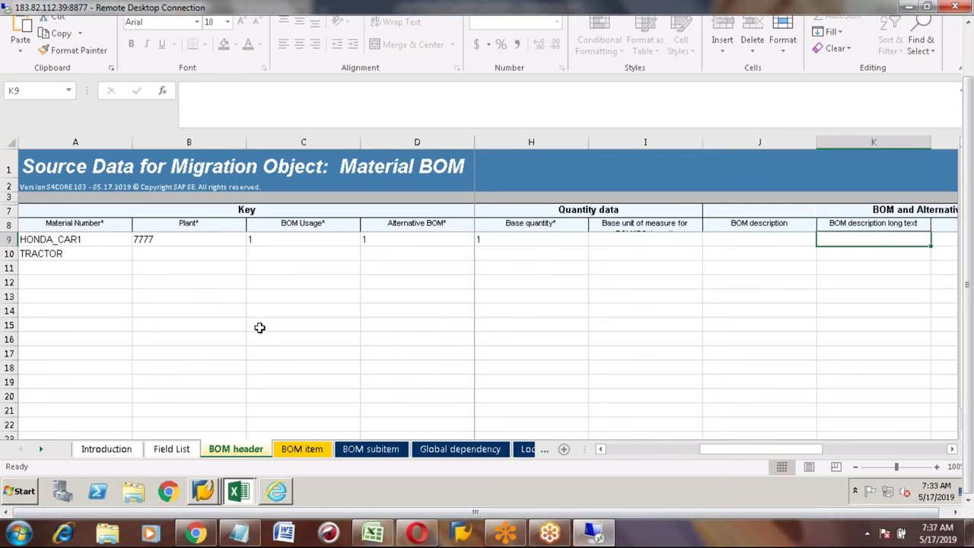
pyautogui.press('Left')
pyautogui.press('Left')
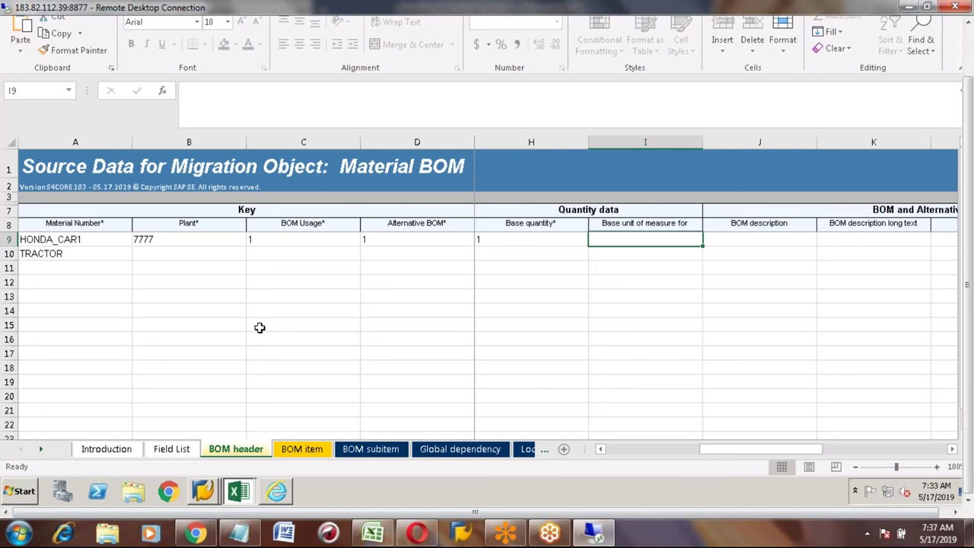
pyautogui.press('Right')
pyautogui.press('Right')
pyautogui.press('Right')
pyautogui.press('Right')
pyautogui.press('Right')
pyautogui.press('Right')
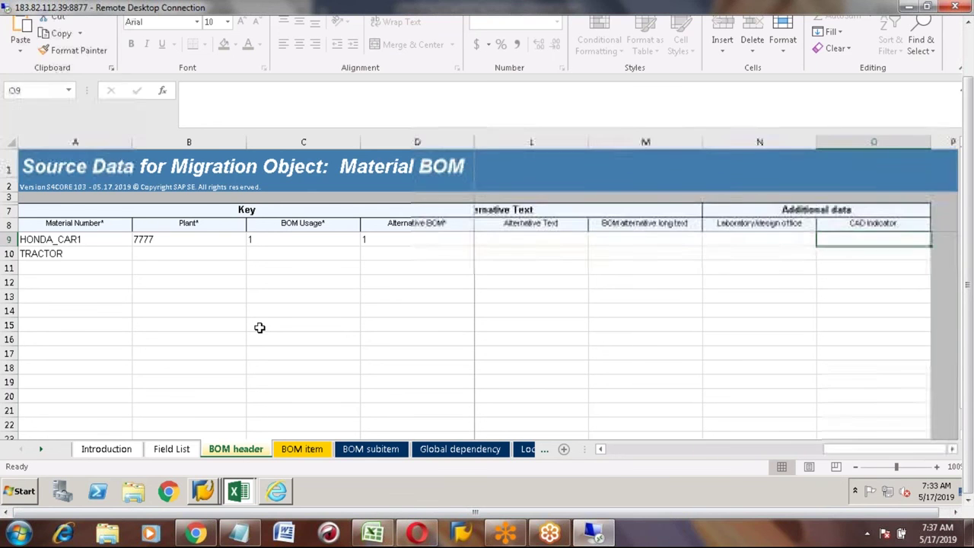
pyautogui.press('Left')
pyautogui.press('Left')
pyautogui.press('Left')
pyautogui.press('Left')
pyautogui.press('Left')
pyautogui.press('Left')
pyautogui.press('Left')
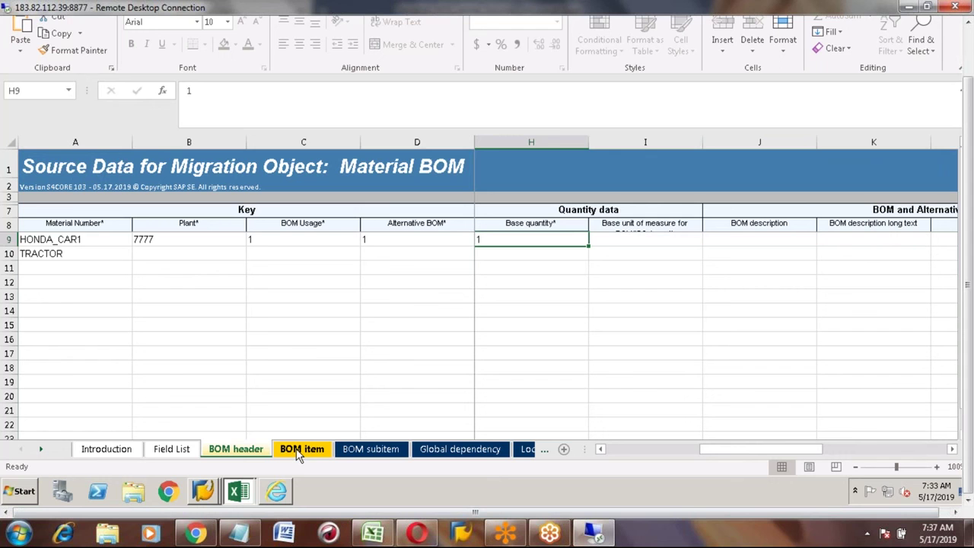
# Step: Delete TRACTOR from the BOM header and go to row 9 of the BOM item sheet
pyautogui.click(64, 255)
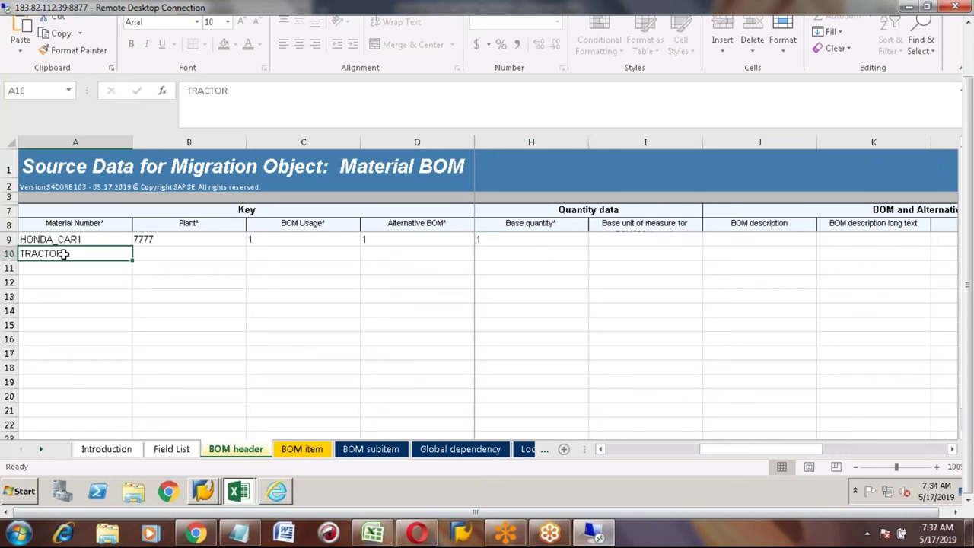
pyautogui.press('Delete')
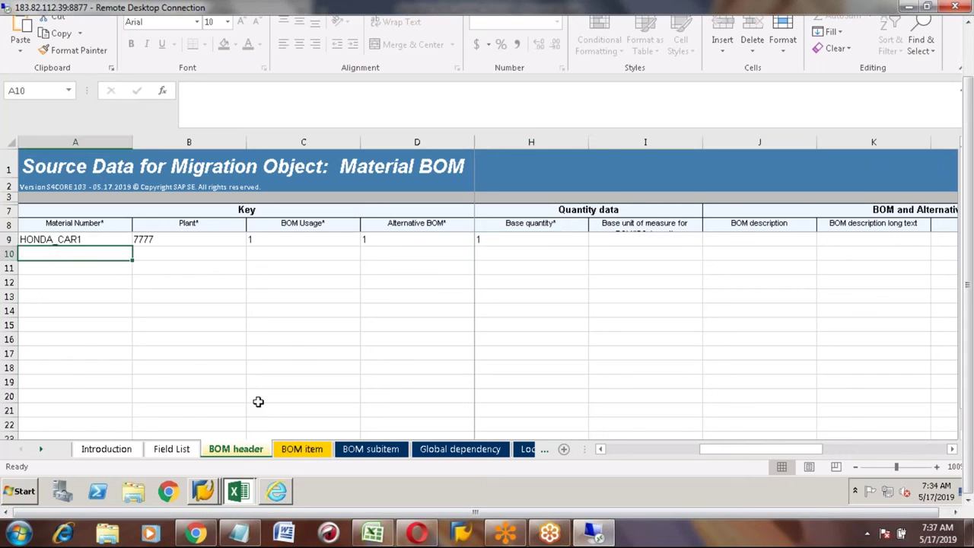
pyautogui.click(292, 452)
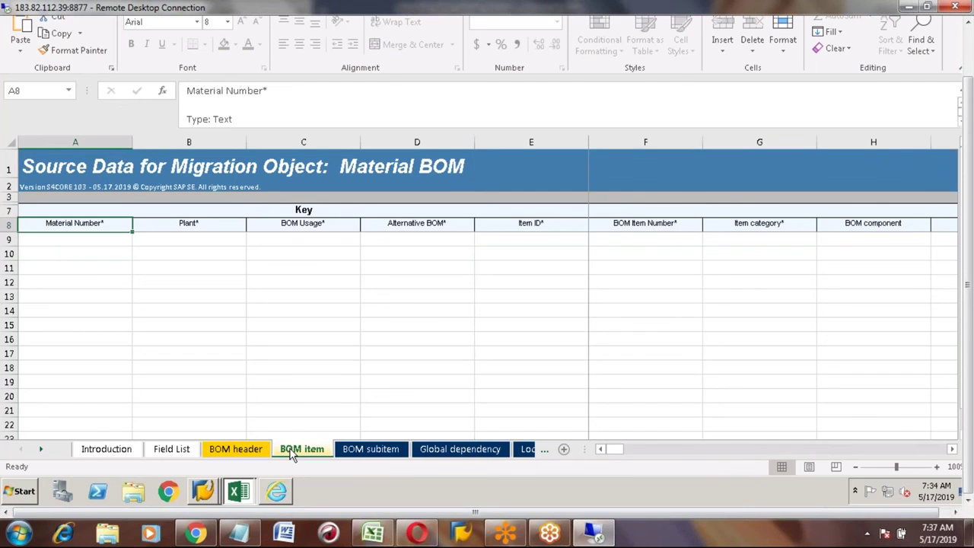
pyautogui.press('Down')
pyautogui.press('Down')
pyautogui.press('Up')
pyautogui.press('Up')
pyautogui.press('Down')
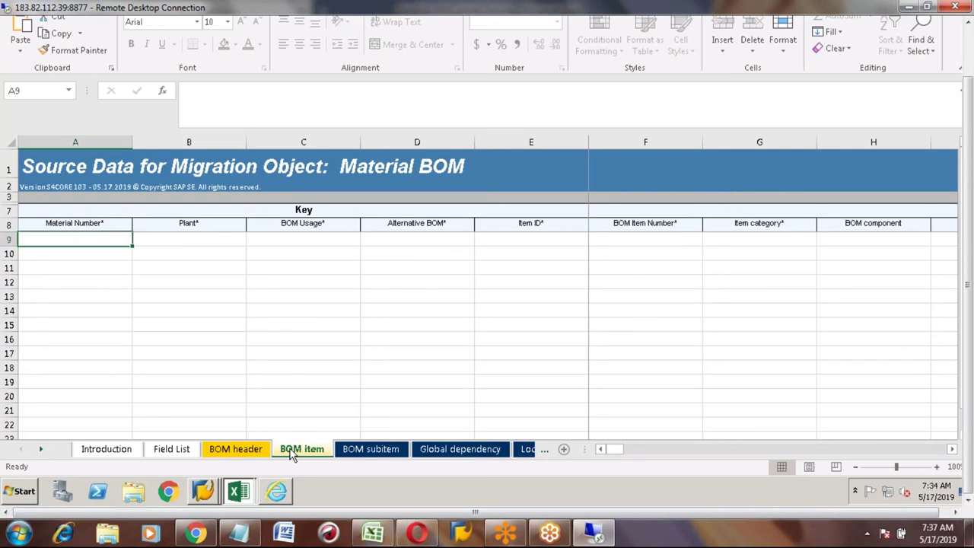
# Step: Fill BOM item row 9 with HONDA_CAR1, plant 7777, usage 1, alternative BOM 1, item ID 1
pyautogui.write('H')
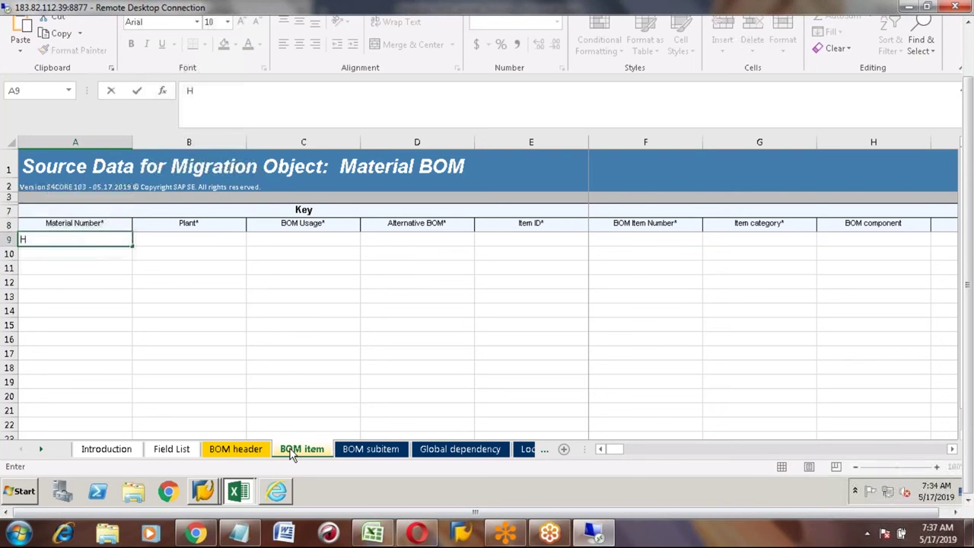
pyautogui.write('ONDA_CAR1')
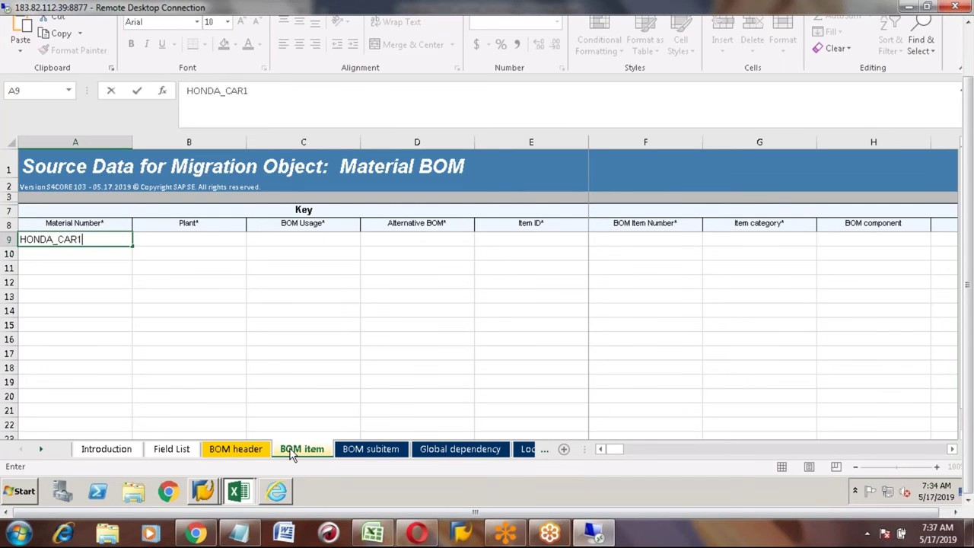
pyautogui.press('Tab')
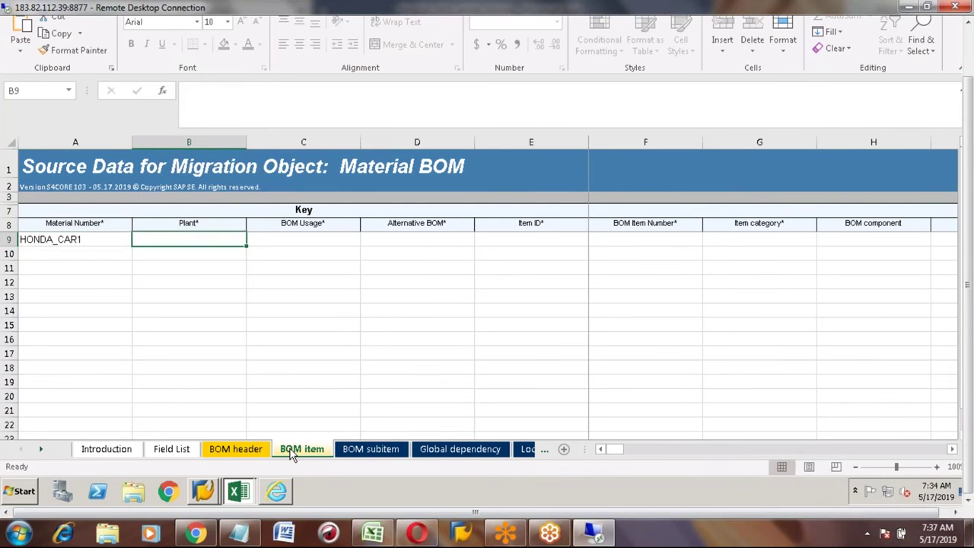
pyautogui.write('7777')
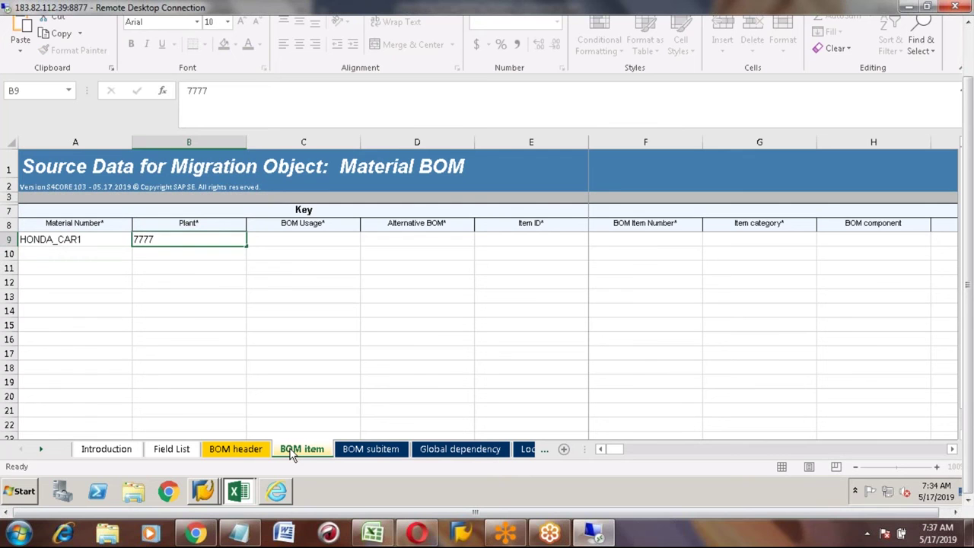
pyautogui.press('Tab')
pyautogui.write('1')
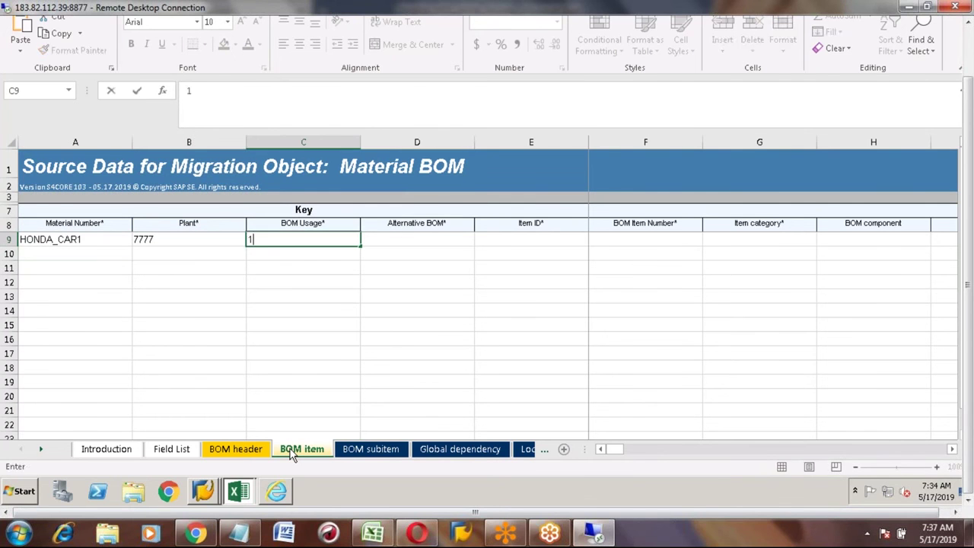
pyautogui.press('Tab')
pyautogui.write('1')
pyautogui.press('Tab')
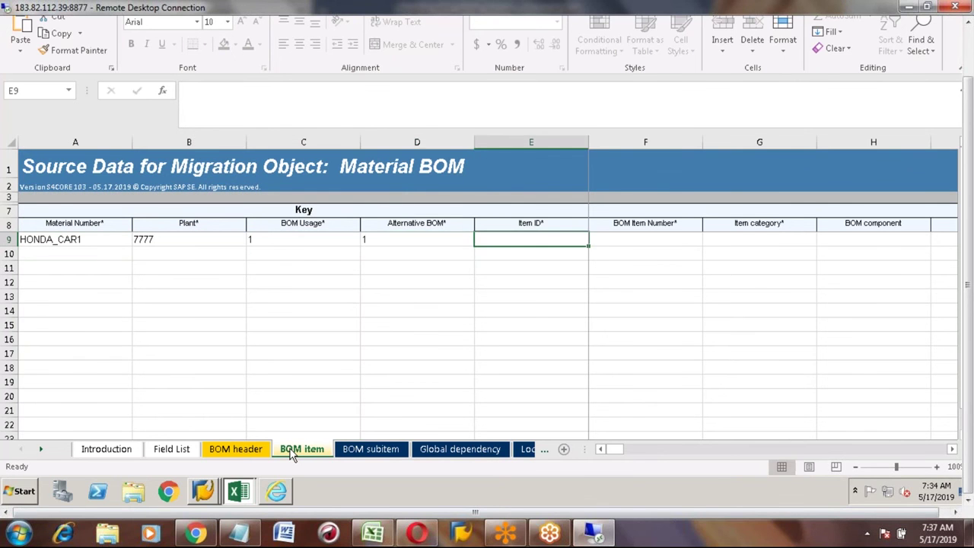
pyautogui.write('1')
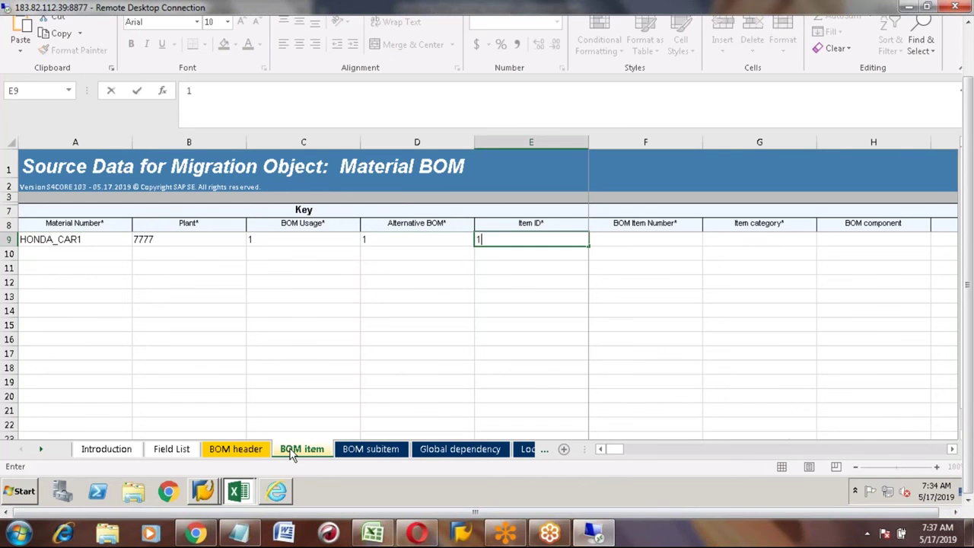
pyautogui.press('Tab')
pyautogui.press('Up')
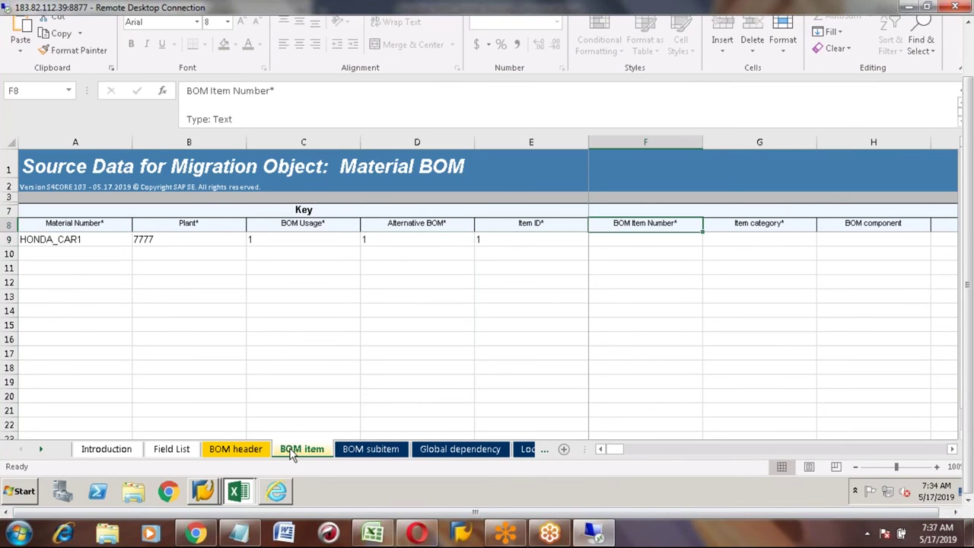
pyautogui.press('Down')
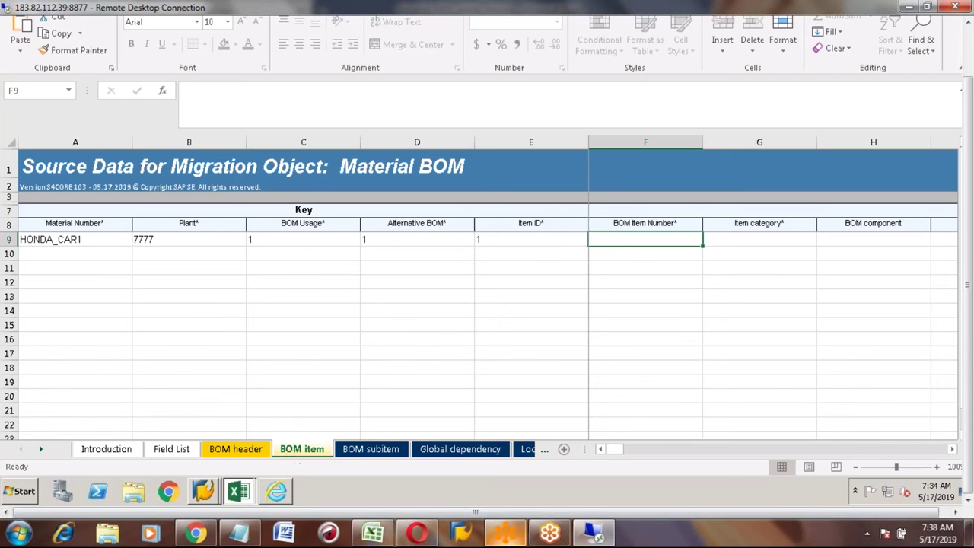
# Step: Start transaction CS03, Display Material BOM, in SAP Easy Access
pyautogui.moveTo(203, 491)
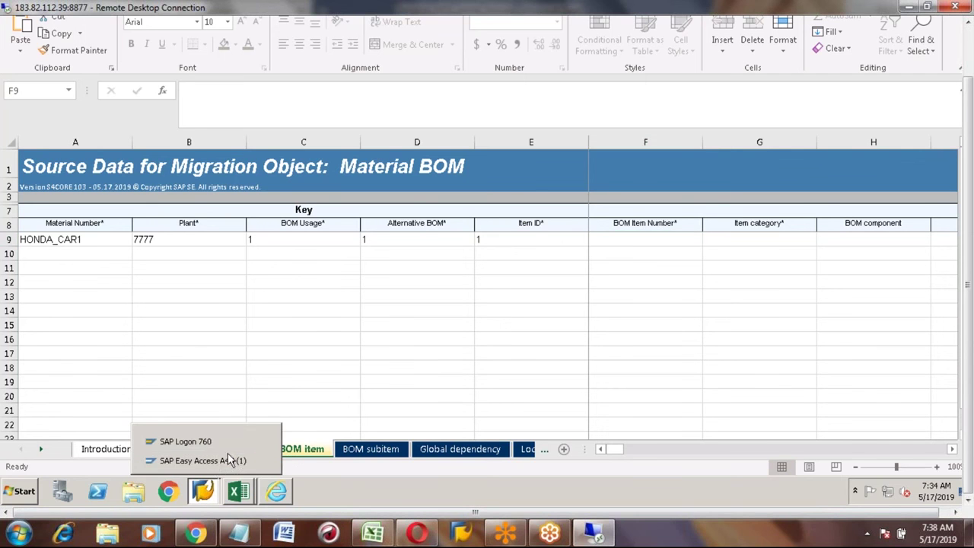
pyautogui.click(229, 462)
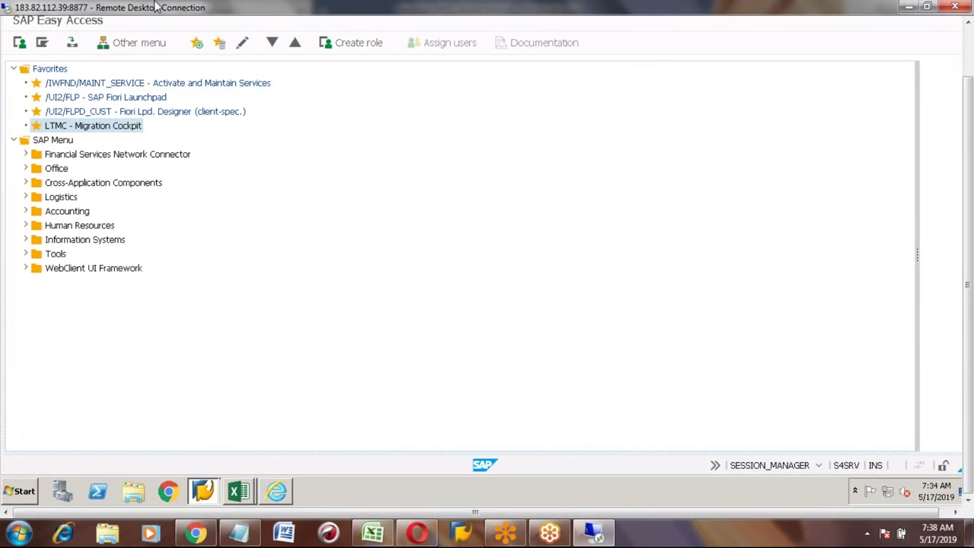
pyautogui.click(971, 50)
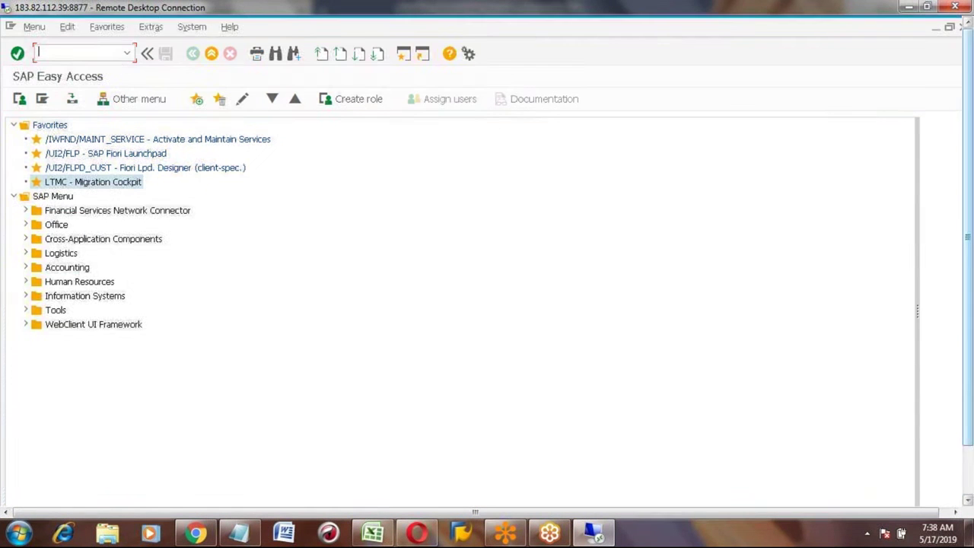
pyautogui.write('CS03')
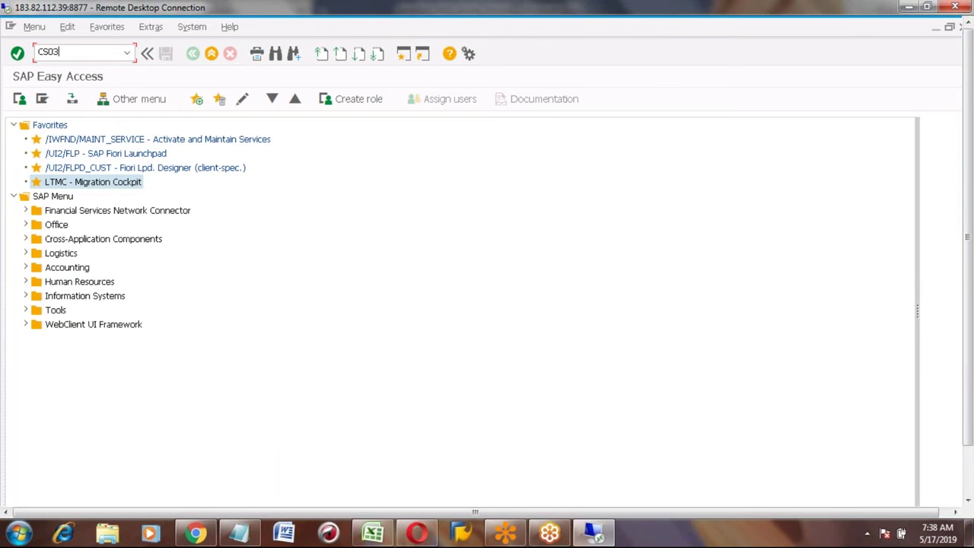
pyautogui.press('Return')
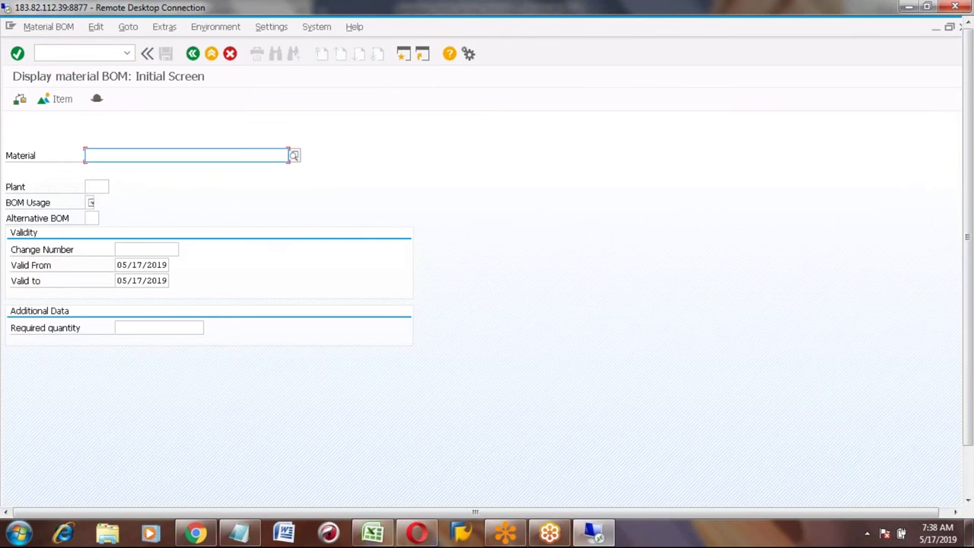
# Step: Show the BOM for HONDA_CAR1, plant 7777, usage 1, and select component item 0010
pyautogui.write('HON')
pyautogui.press('Down')
pyautogui.press('Down')
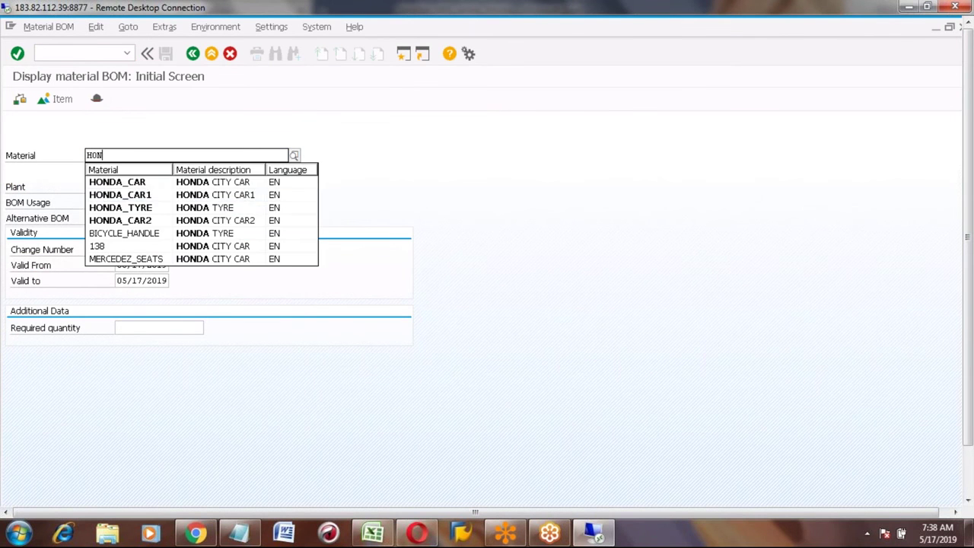
pyautogui.press('Return')
pyautogui.press('Tab')
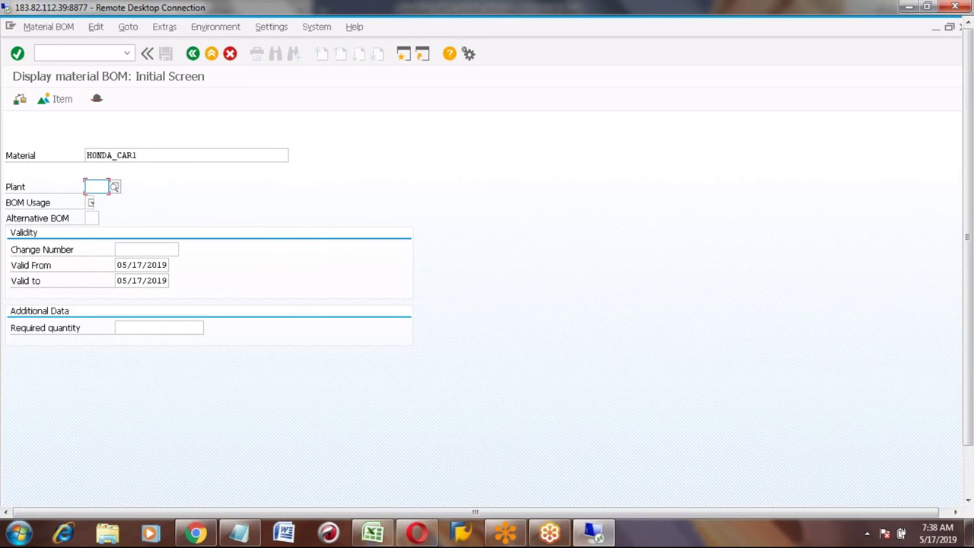
pyautogui.write('7777')
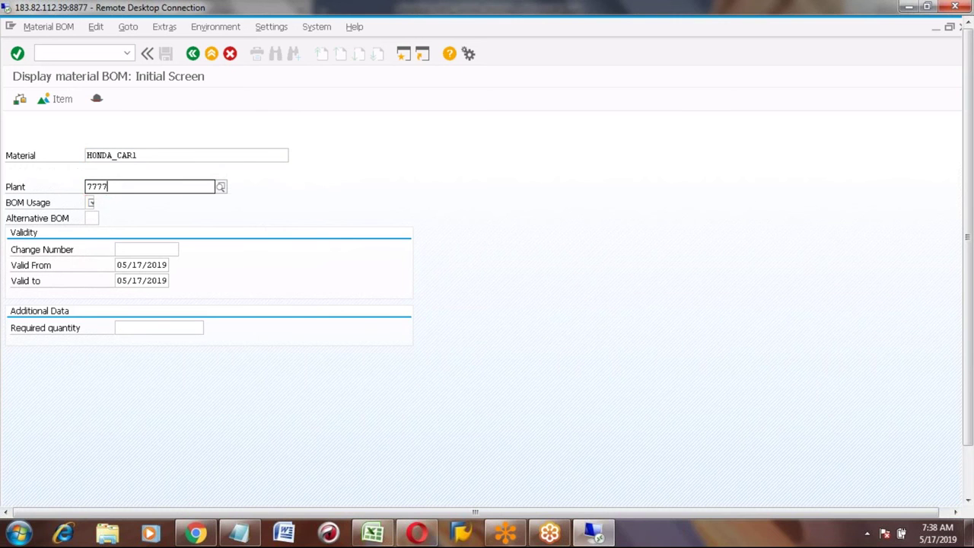
pyautogui.press('Tab')
pyautogui.write('1')
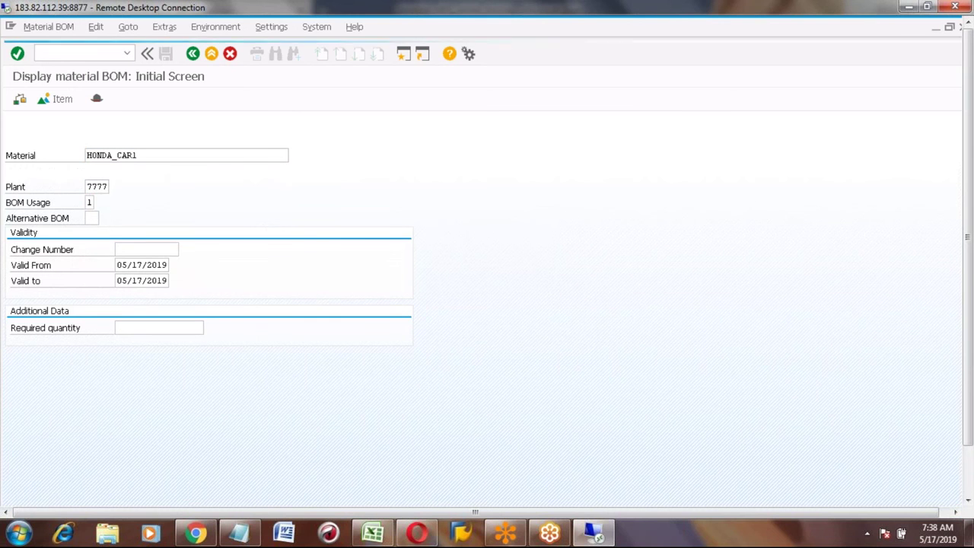
pyautogui.press('Return')
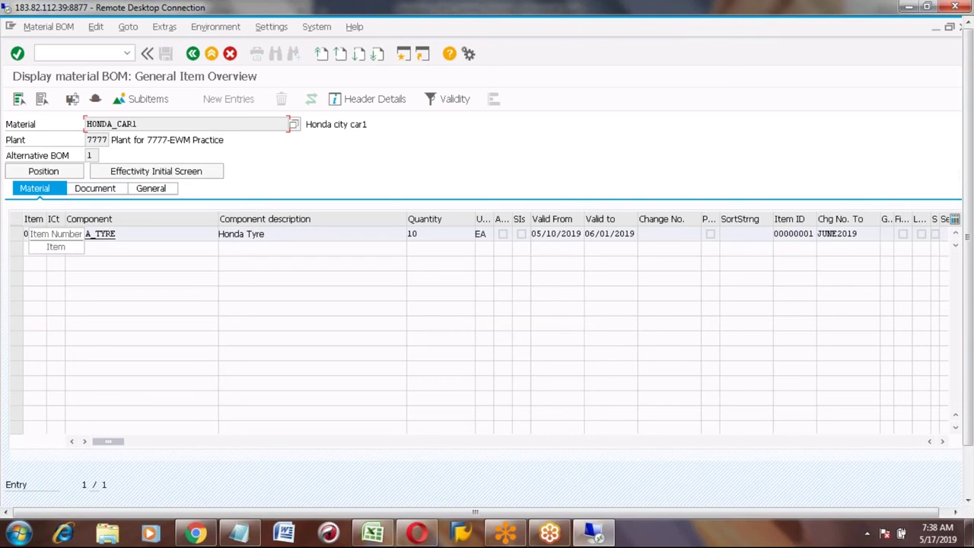
pyautogui.click(33, 234)
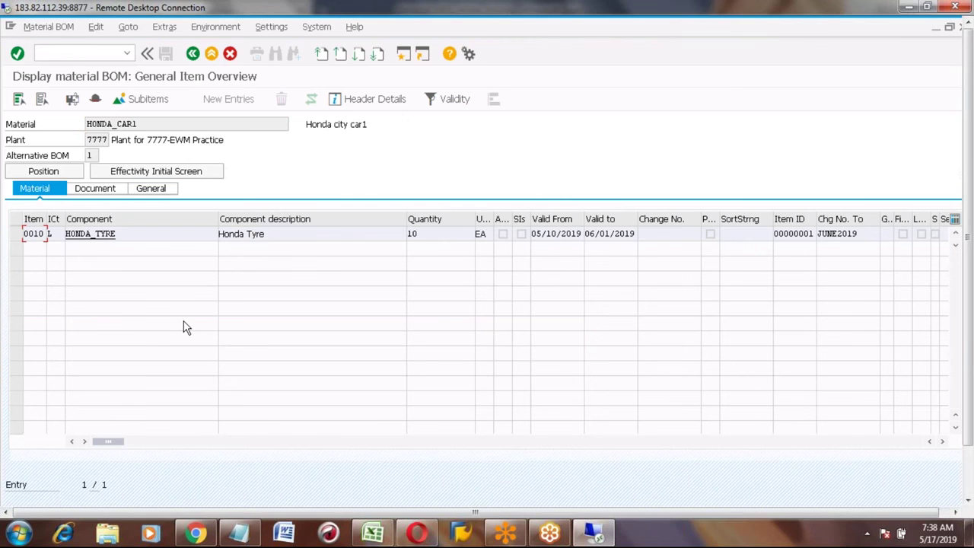
pyautogui.hotkey('alt', 'Tab')
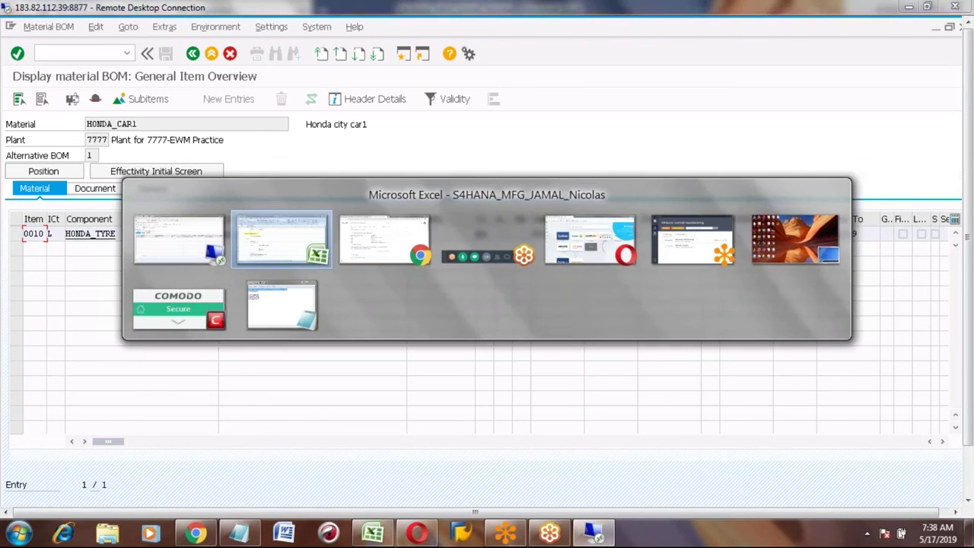
# Step: Return to the EN_Material BOM workbook's BOM item sheet
pyautogui.hotkey('alt', 'Tab')
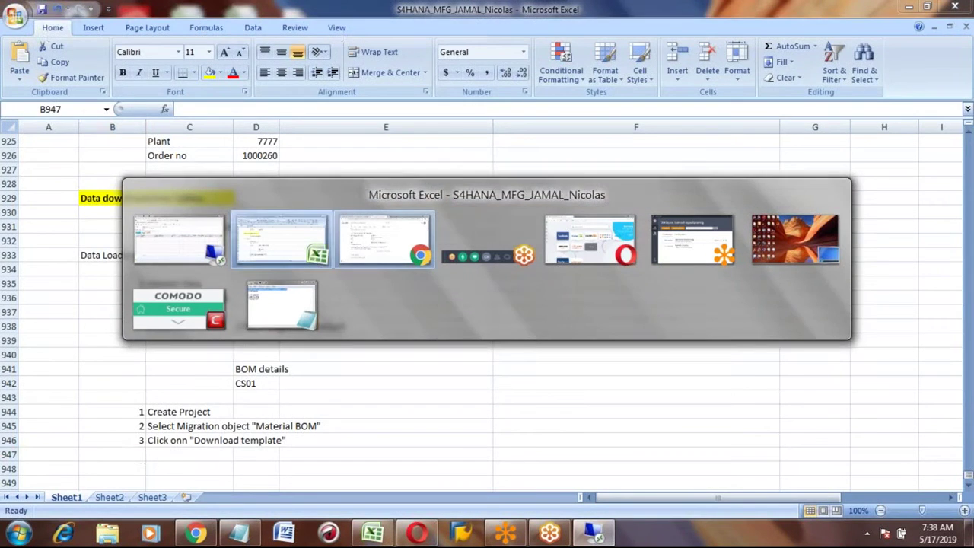
pyautogui.click(311, 258)
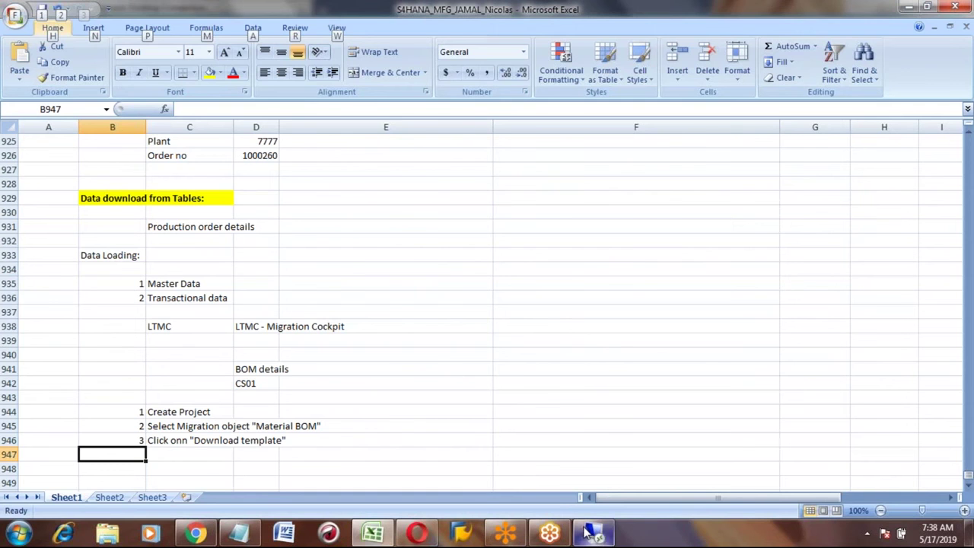
pyautogui.click(593, 532)
pyautogui.click(720, 473)
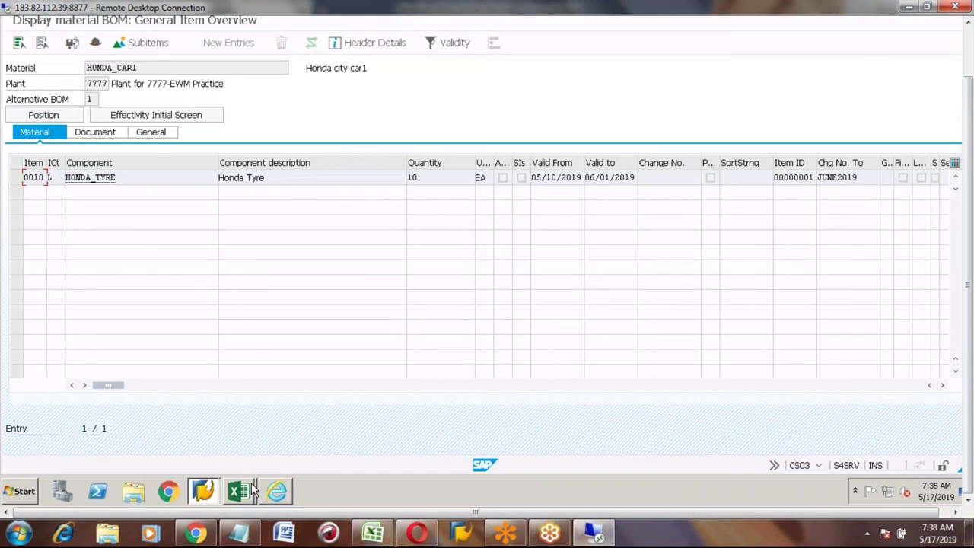
pyautogui.moveTo(246, 489)
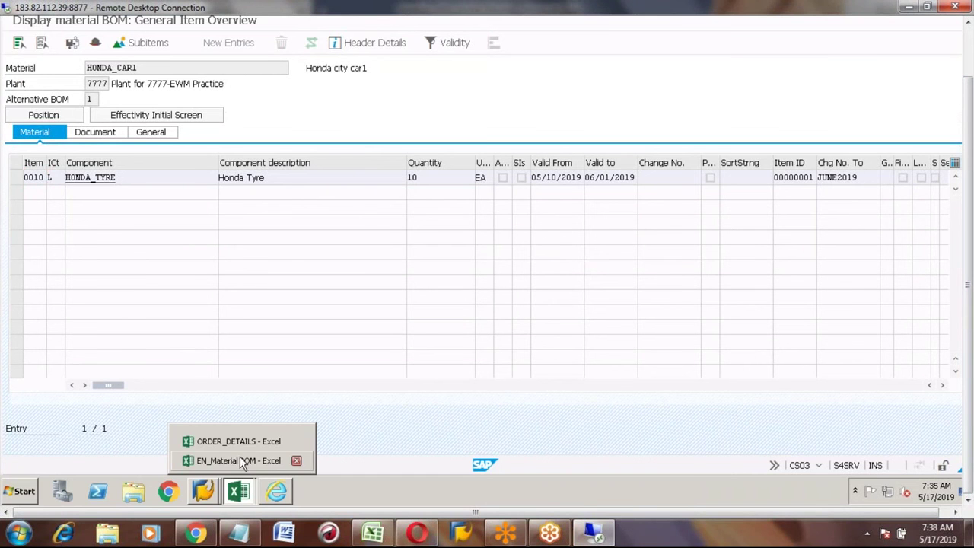
pyautogui.click(239, 461)
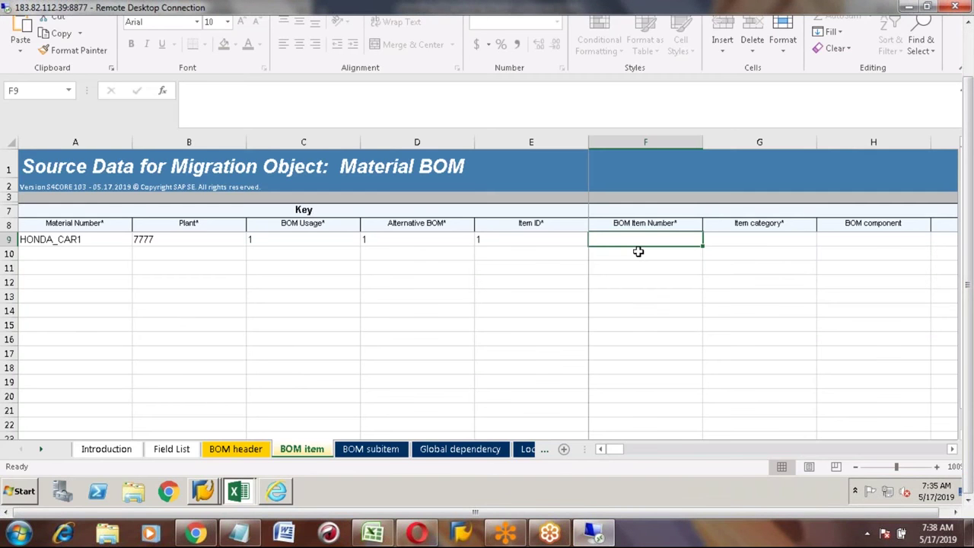
# Step: Enter item number 10, category L, component HONDA_TYRE and quantity 5 on the BOM item row
pyautogui.write('10')
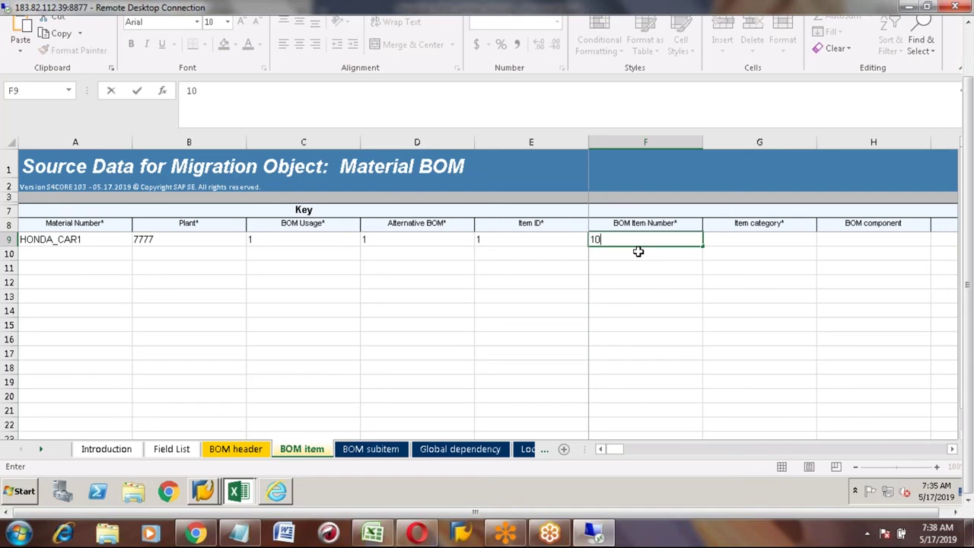
pyautogui.press('Tab')
pyautogui.write('L')
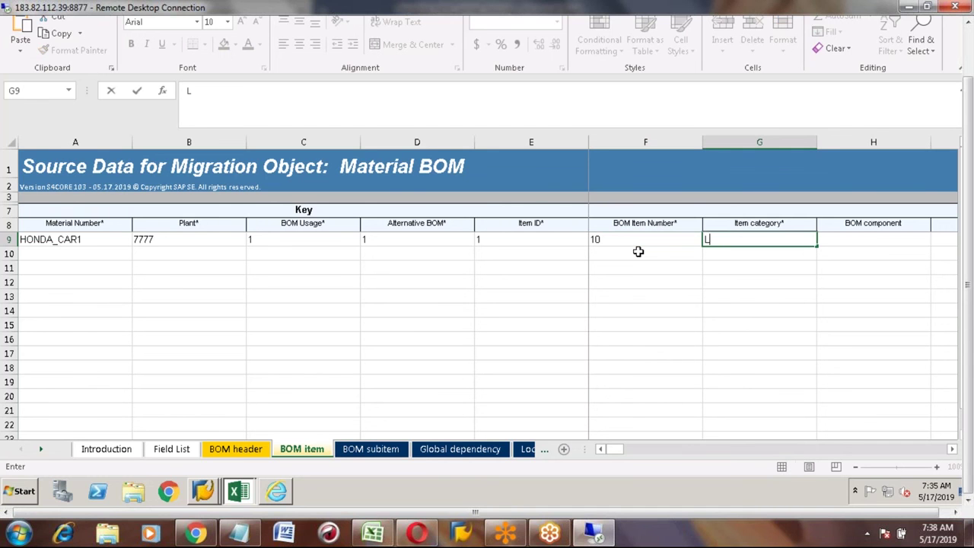
pyautogui.press('Tab')
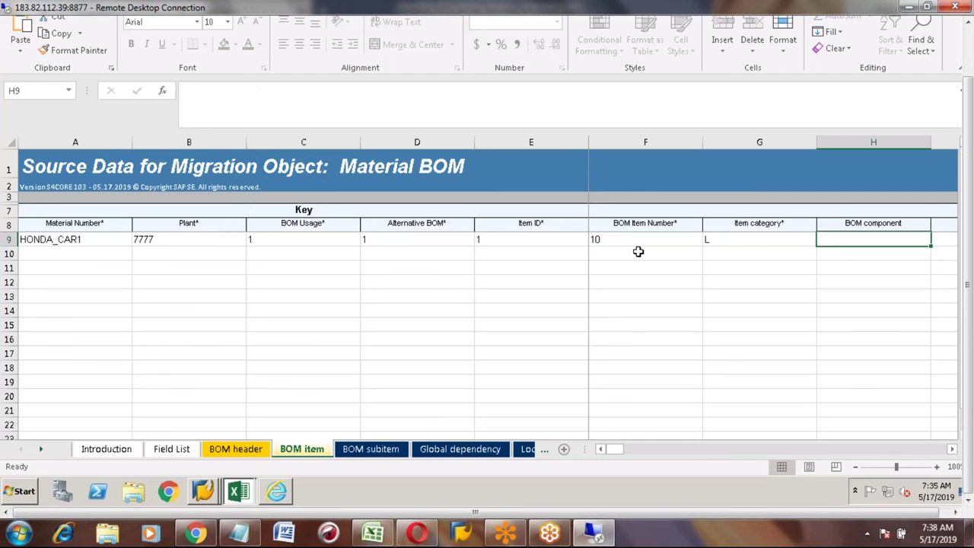
pyautogui.write('HONDA')
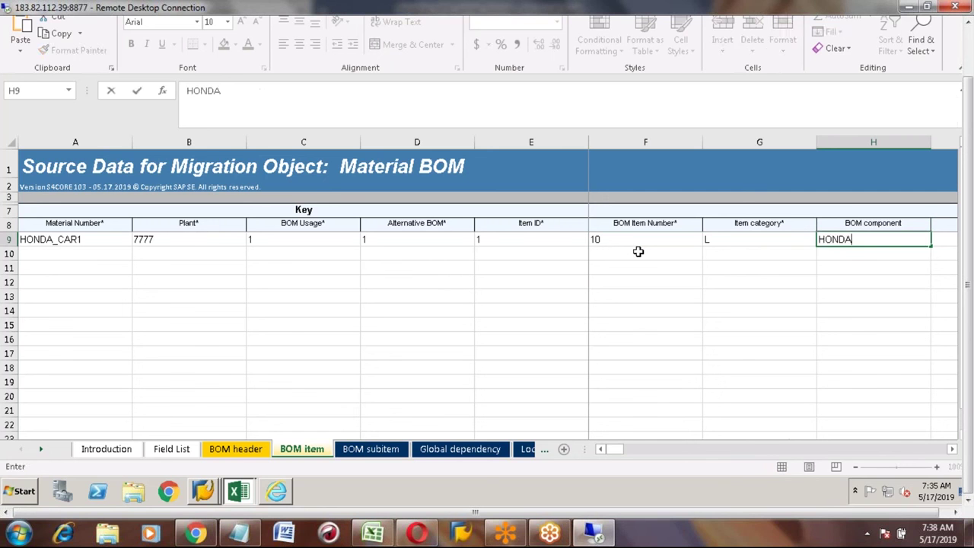
pyautogui.write('_TYRE')
pyautogui.press('Tab')
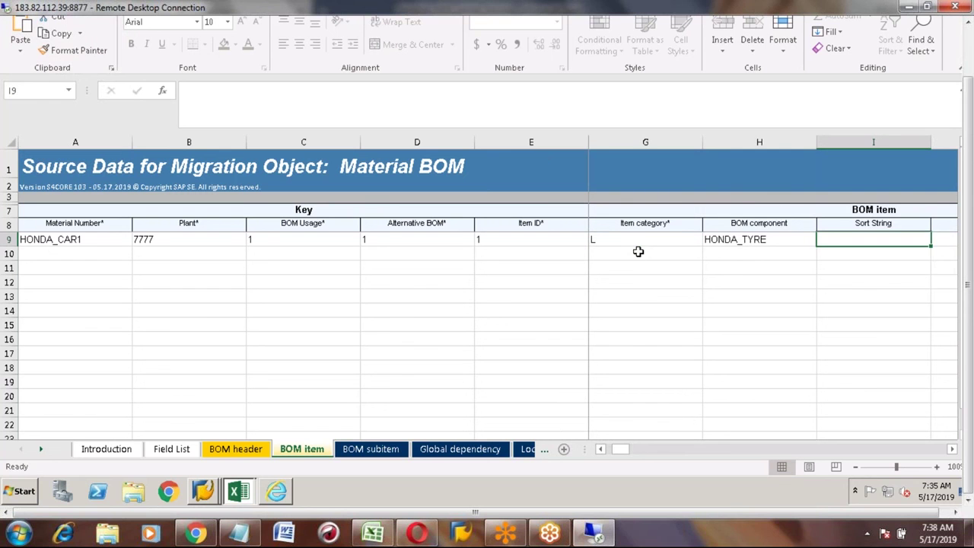
pyautogui.press('Tab')
pyautogui.press('Tab')
pyautogui.press('Tab')
pyautogui.press('Tab')
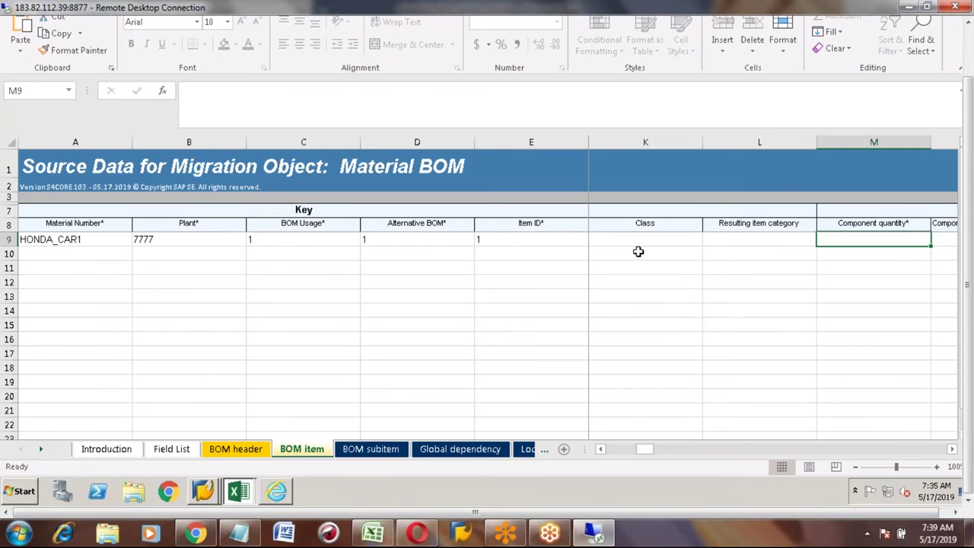
pyautogui.write('5')
pyautogui.press('Tab')
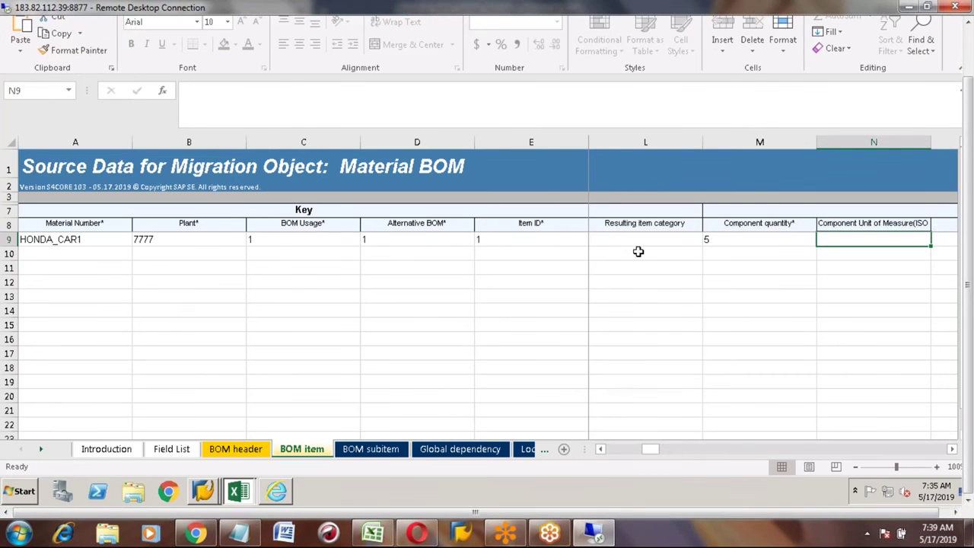
# Step: Change the BOM item row's Alternative BOM to 2
pyautogui.press('Up')
pyautogui.press('Down')
pyautogui.press('Tab')
pyautogui.press('Tab')
pyautogui.press('Tab')
pyautogui.press('Tab')
pyautogui.press('Tab')
pyautogui.press('Tab')
pyautogui.press('Tab')
pyautogui.press('Tab')
pyautogui.press('Tab')
pyautogui.press('Tab')
pyautogui.press('Tab')
pyautogui.press('Tab')
pyautogui.press('Tab')
pyautogui.press('Tab')
pyautogui.press('Tab')
pyautogui.press('Tab')
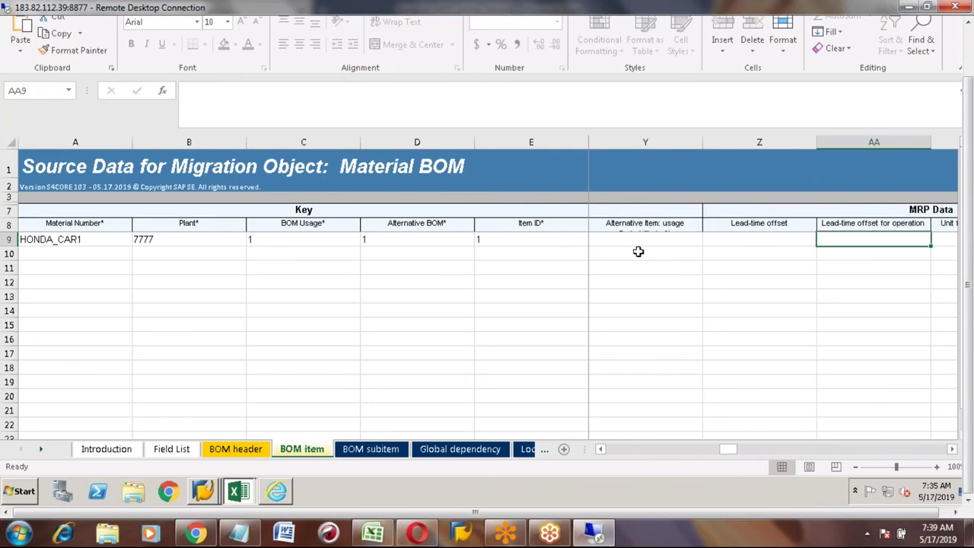
pyautogui.hotkey('shift', 'Tab')
pyautogui.hotkey('shift', 'Tab')
pyautogui.hotkey('shift', 'Tab')
pyautogui.hotkey('shift', 'Tab')
pyautogui.hotkey('shift', 'Tab')
pyautogui.hotkey('shift', 'Tab')
pyautogui.hotkey('shift', 'Tab')
pyautogui.hotkey('shift', 'Tab')
pyautogui.hotkey('shift', 'Tab')
pyautogui.hotkey('shift', 'Tab')
pyautogui.hotkey('shift', 'Tab')
pyautogui.hotkey('shift', 'Tab')
pyautogui.hotkey('shift', 'Tab')
pyautogui.hotkey('shift', 'Tab')
pyautogui.hotkey('shift', 'Tab')
pyautogui.hotkey('shift', 'Tab')
pyautogui.hotkey('shift', 'Tab')
pyautogui.hotkey('shift', 'Tab')
pyautogui.hotkey('shift', 'Tab')
pyautogui.hotkey('shift', 'Tab')
pyautogui.hotkey('shift', 'Tab')
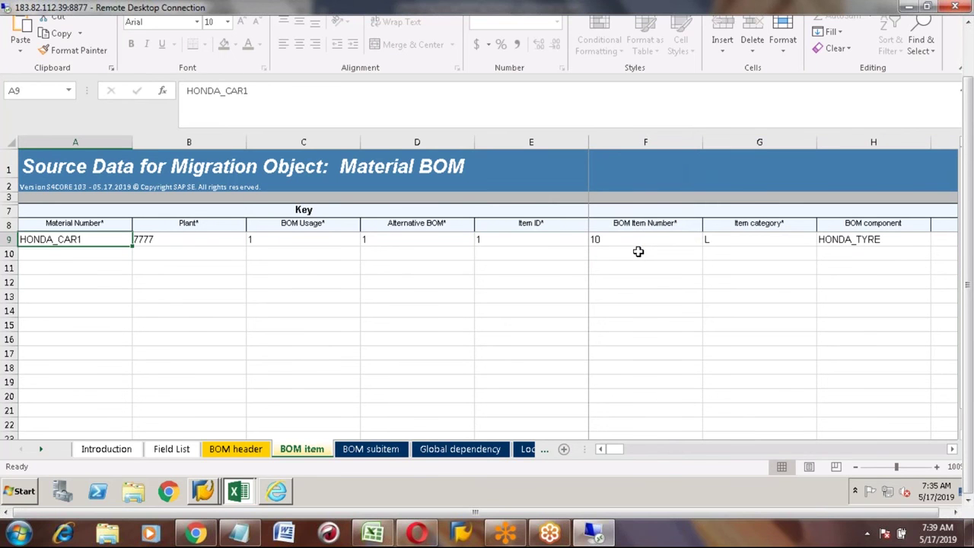
pyautogui.press('Tab')
pyautogui.press('Tab')
pyautogui.press('Tab')
pyautogui.write('2')
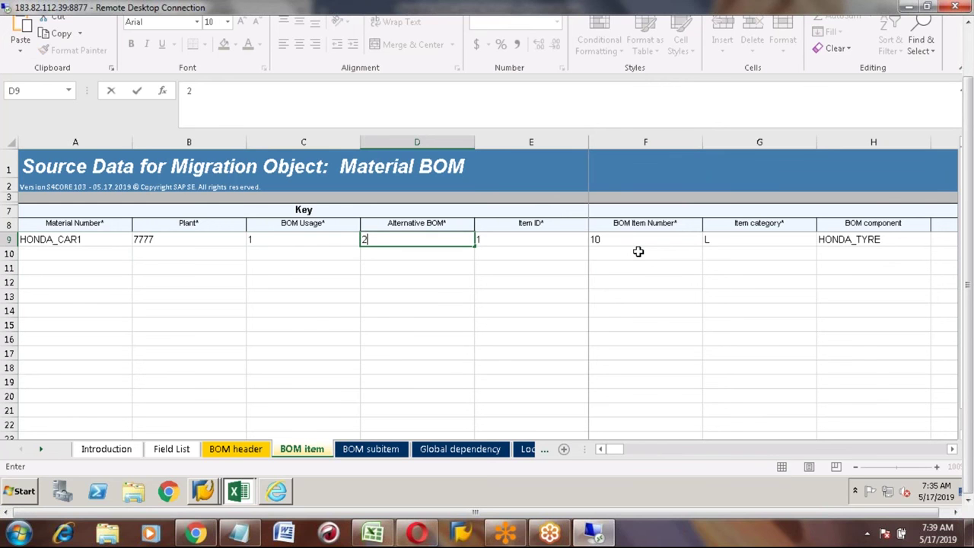
# Step: Set Alternative BOM cell D9 on the BOM header sheet to 2
pyautogui.click(233, 449)
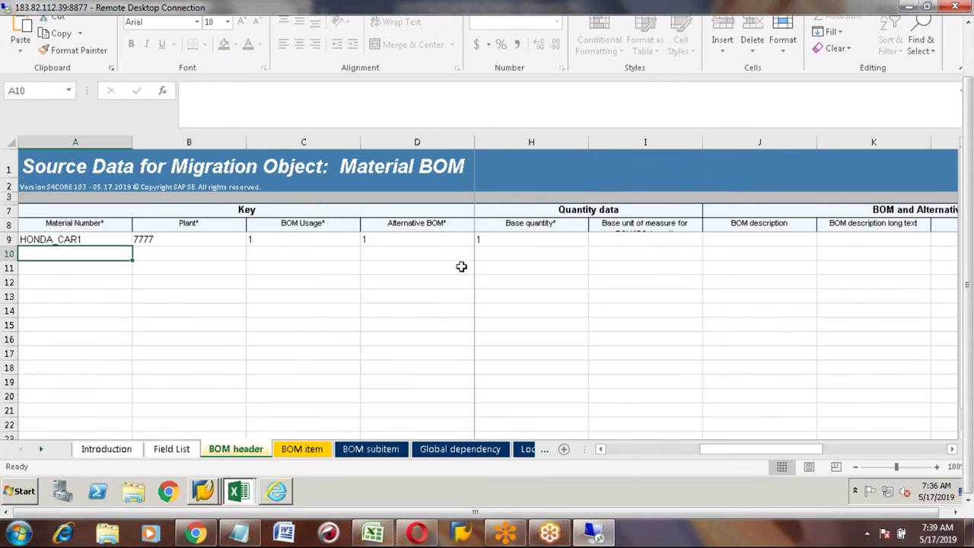
pyautogui.click(434, 241)
pyautogui.write('2')
pyautogui.press('Return')
pyautogui.press('Up')
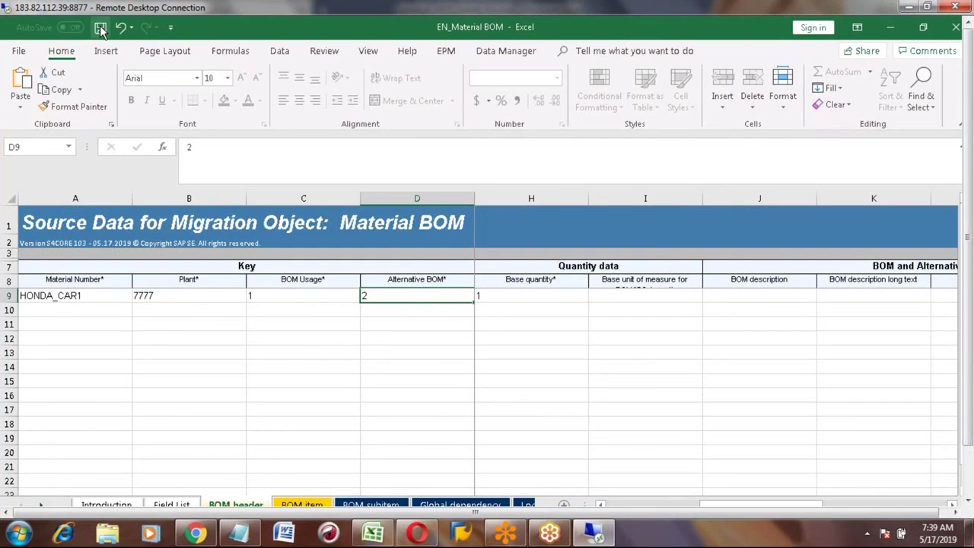
# Step: Save the EN_Material BOM workbook in XML Spreadsheet 2003 format and close it
pyautogui.click(100, 28)
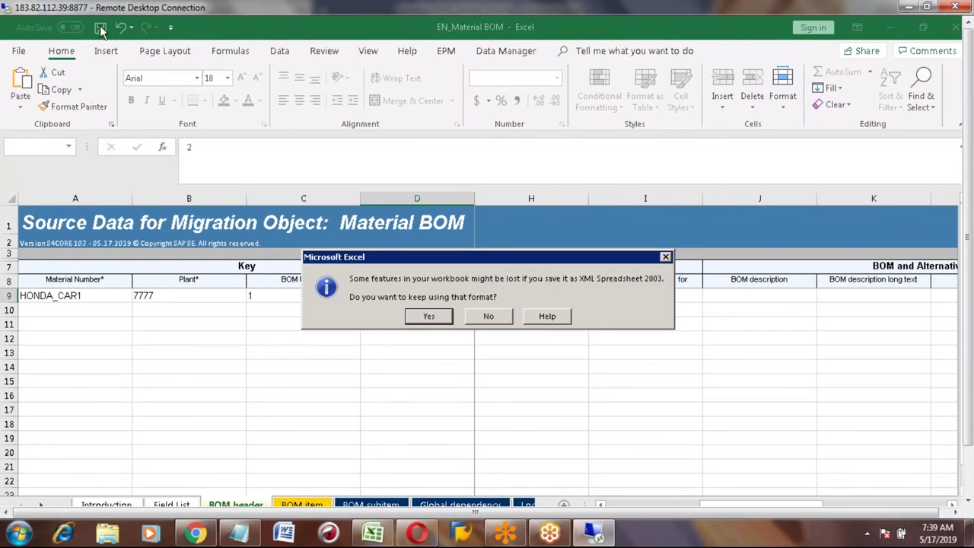
pyautogui.click(428, 316)
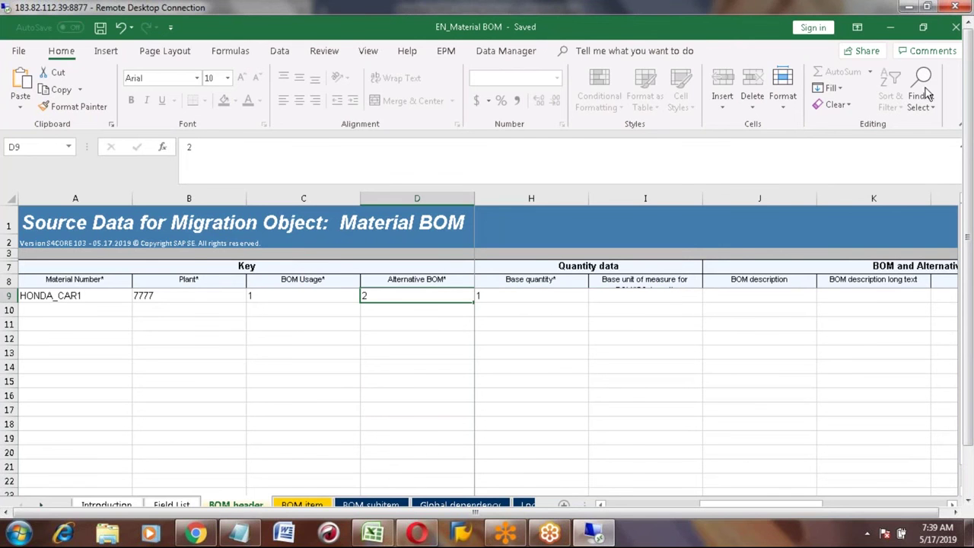
pyautogui.click(957, 28)
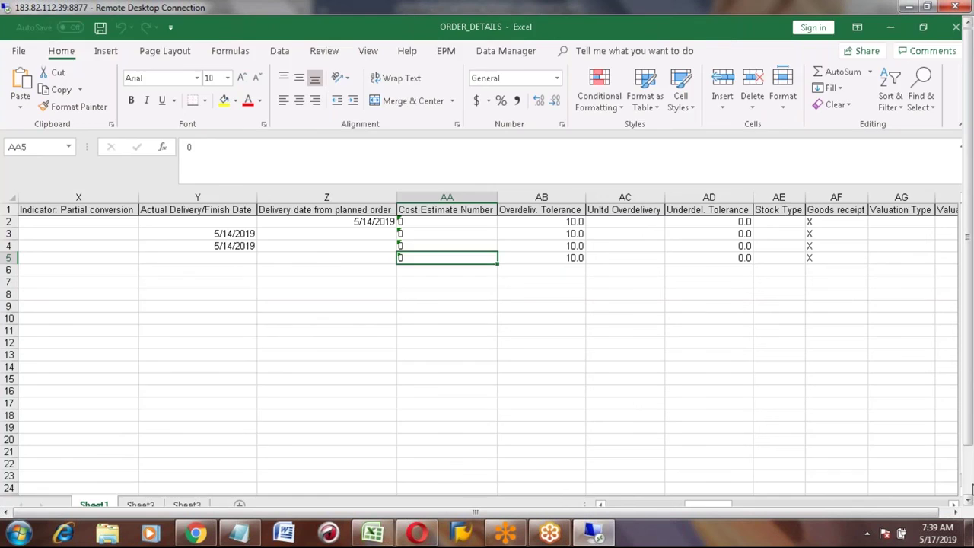
# Step: Dismiss the browser's download-completed notice and bring the notes workbook forward
pyautogui.click(970, 490)
pyautogui.click(277, 491)
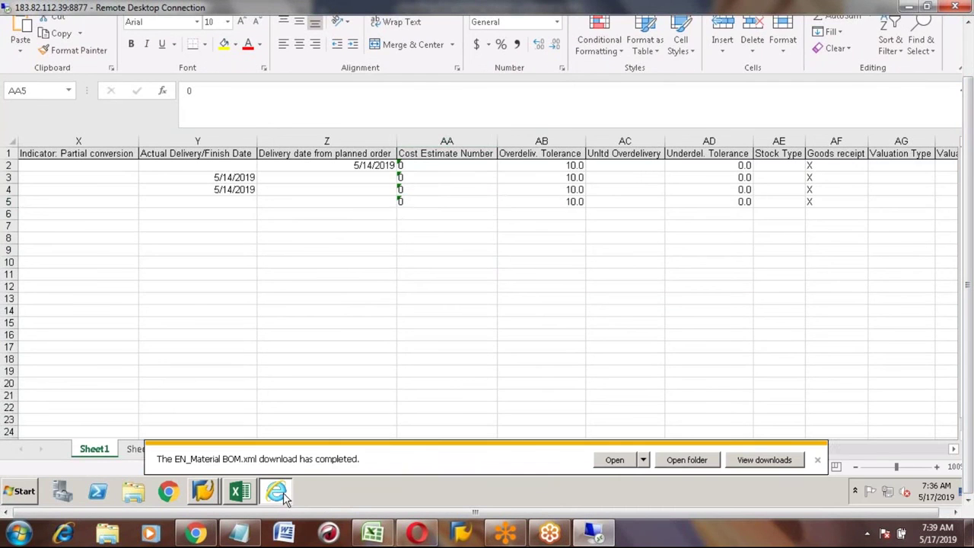
pyautogui.click(819, 460)
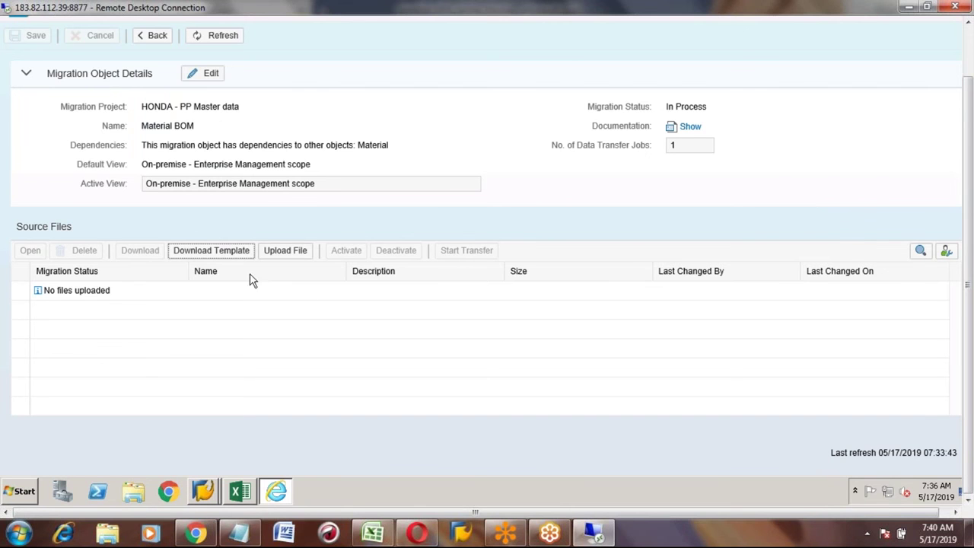
pyautogui.click(373, 531)
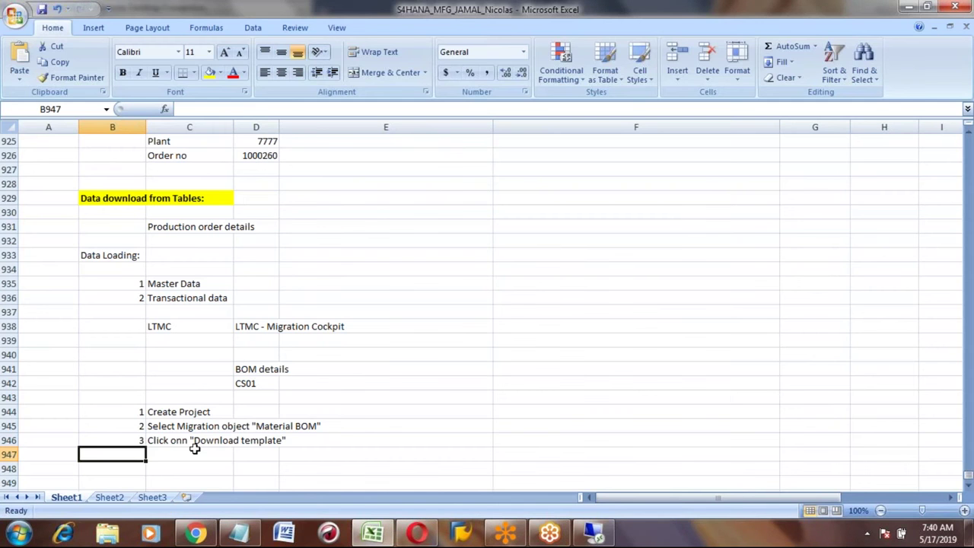
# Step: Enter step 4, 'Fill the template', in row 947 of the Material BOM notes
pyautogui.write('4')
pyautogui.click(194, 449)
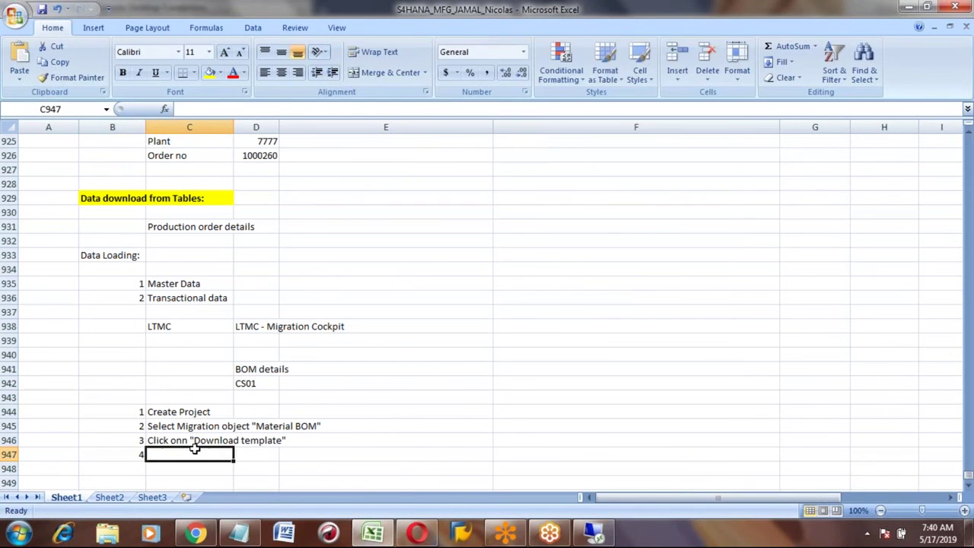
pyautogui.write('fILL')
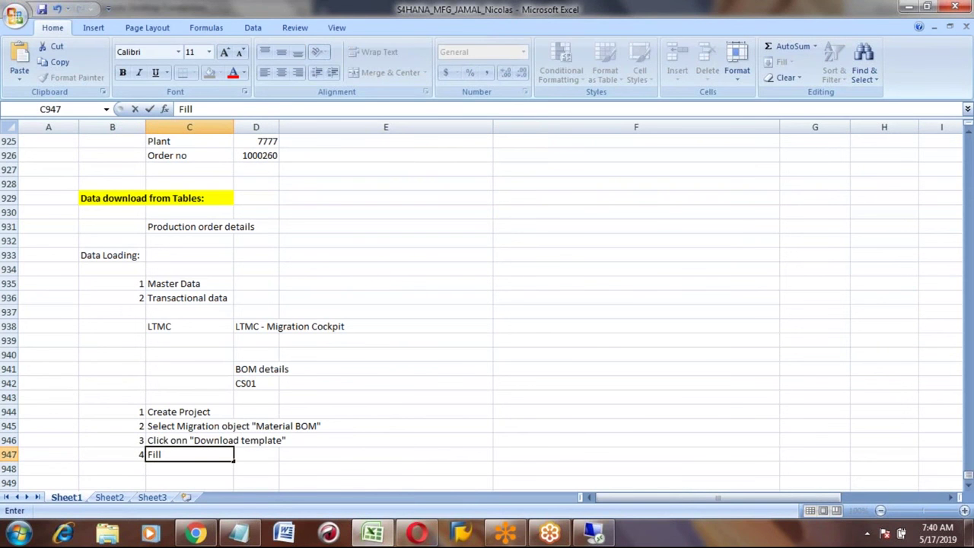
pyautogui.write(' the template')
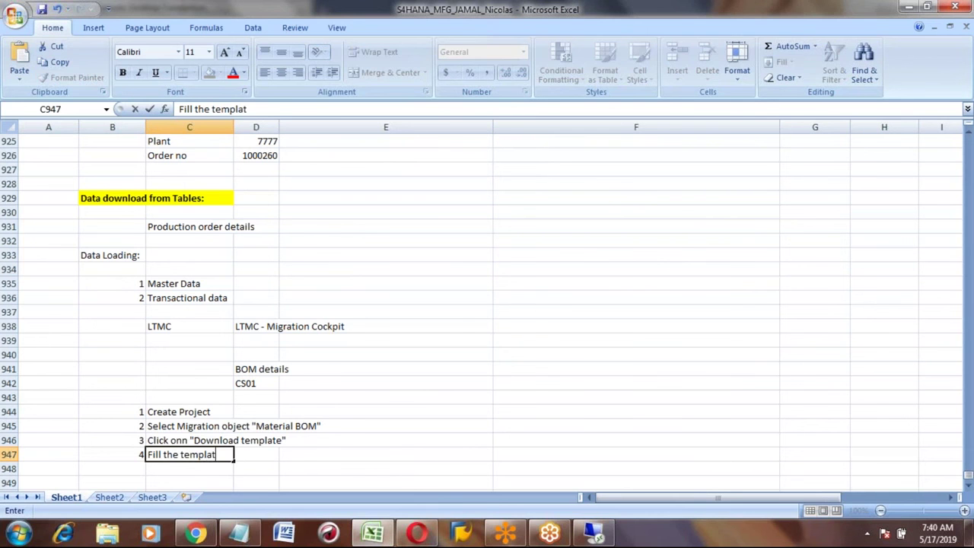
pyautogui.press('Return')
pyautogui.press('Return')
pyautogui.press('Return')
pyautogui.press('Return')
pyautogui.press('Return')
pyautogui.press('Return')
pyautogui.press('Return')
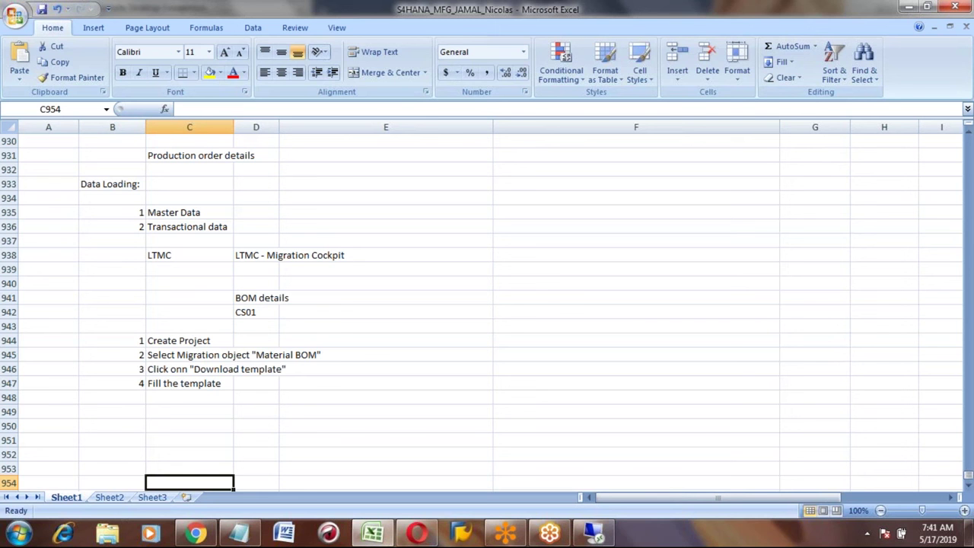
# Step: Start a file upload on the migration object and choose EN_Material BOM.xml
pyautogui.click(587, 539)
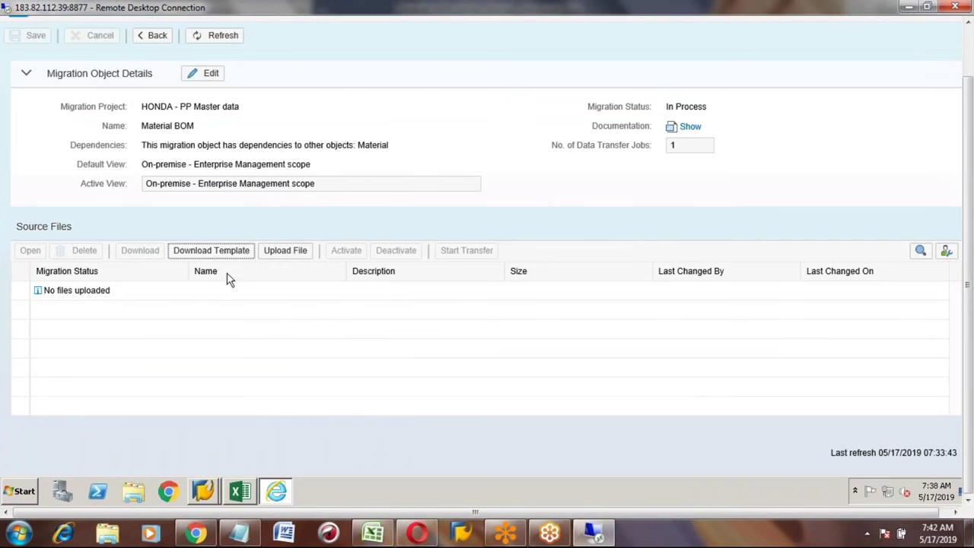
pyautogui.click(285, 256)
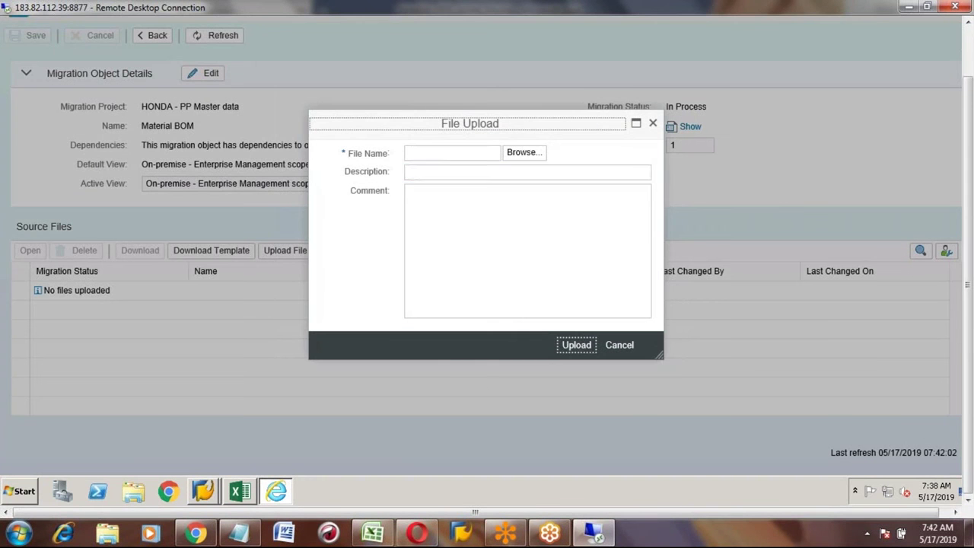
pyautogui.click(434, 154)
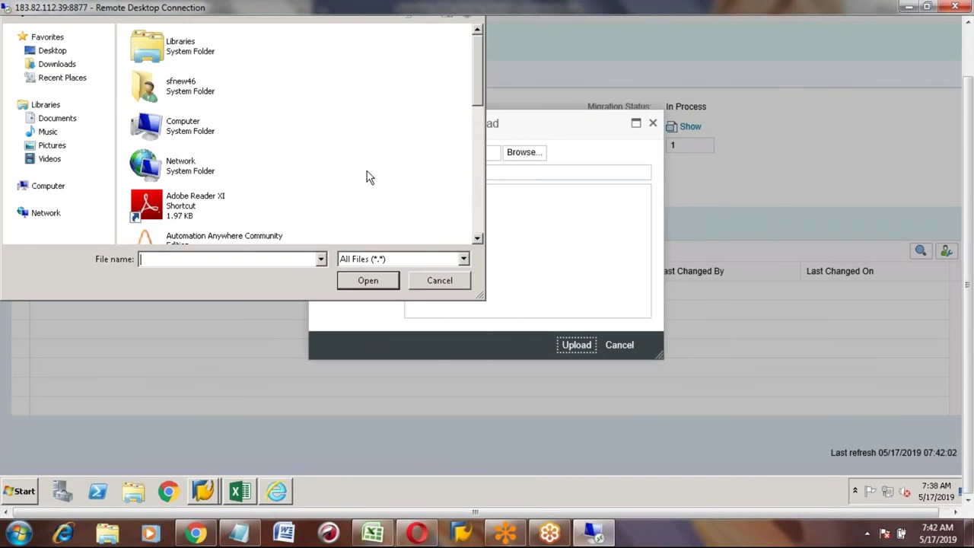
pyautogui.click(480, 166)
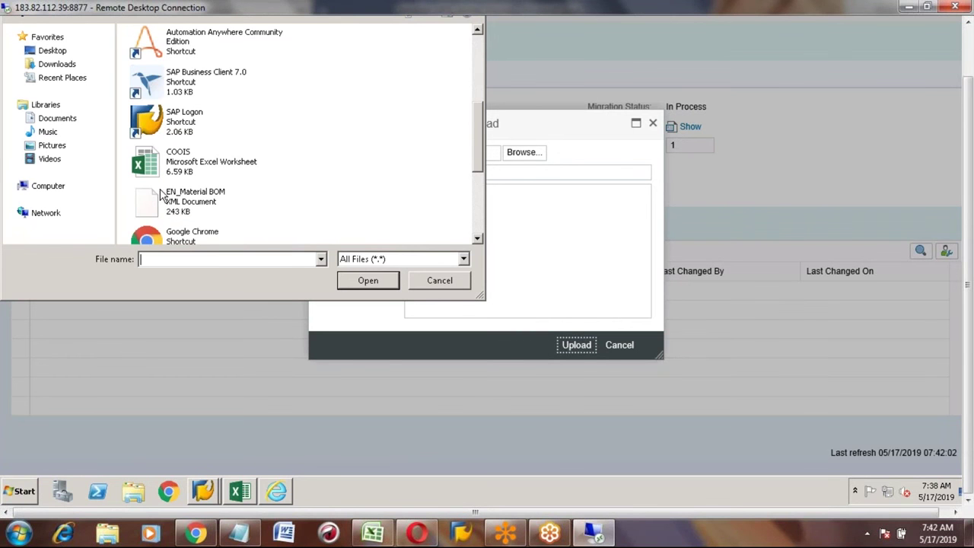
pyautogui.click(190, 205)
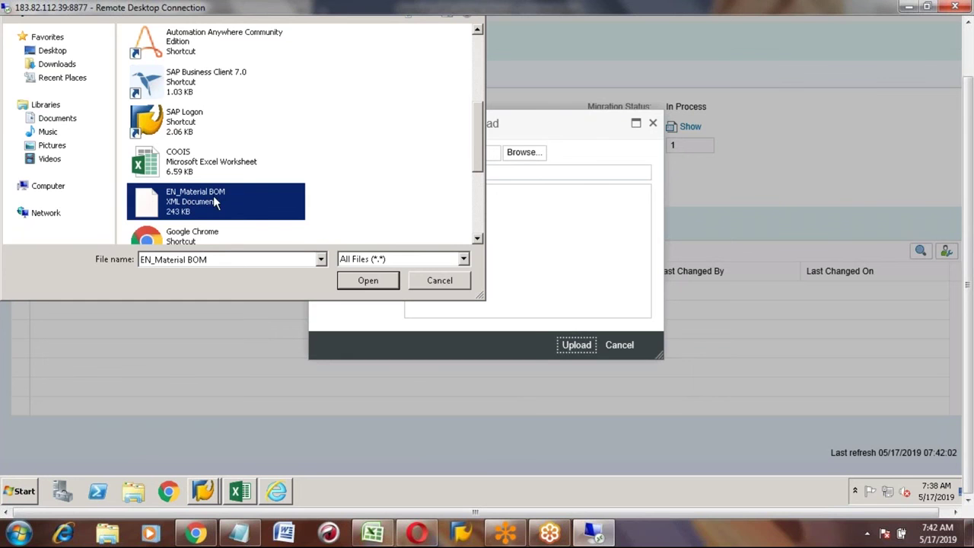
pyautogui.click(368, 281)
# Step: Upload it with description 'BOM file' and comment 'HDNDA', then select the new file row
pyautogui.click(431, 173)
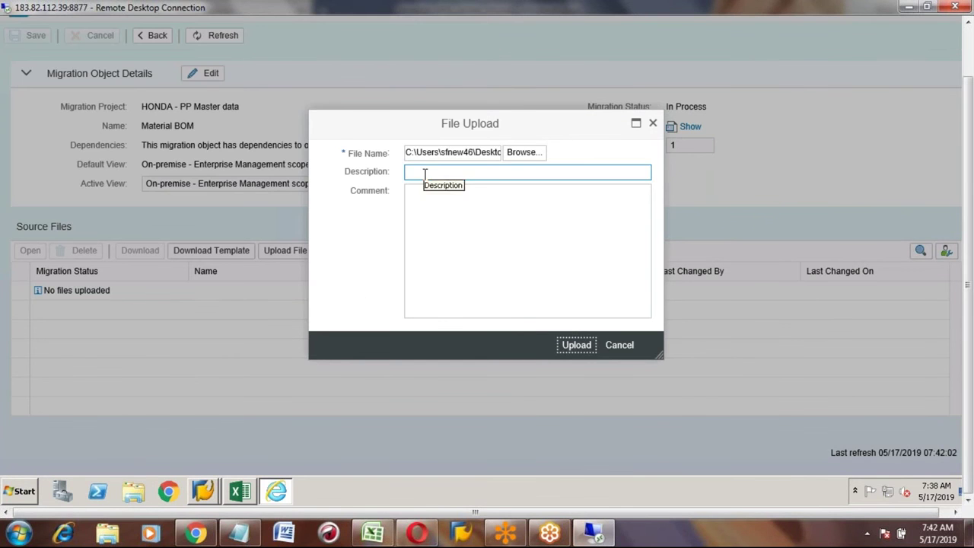
pyautogui.write('B')
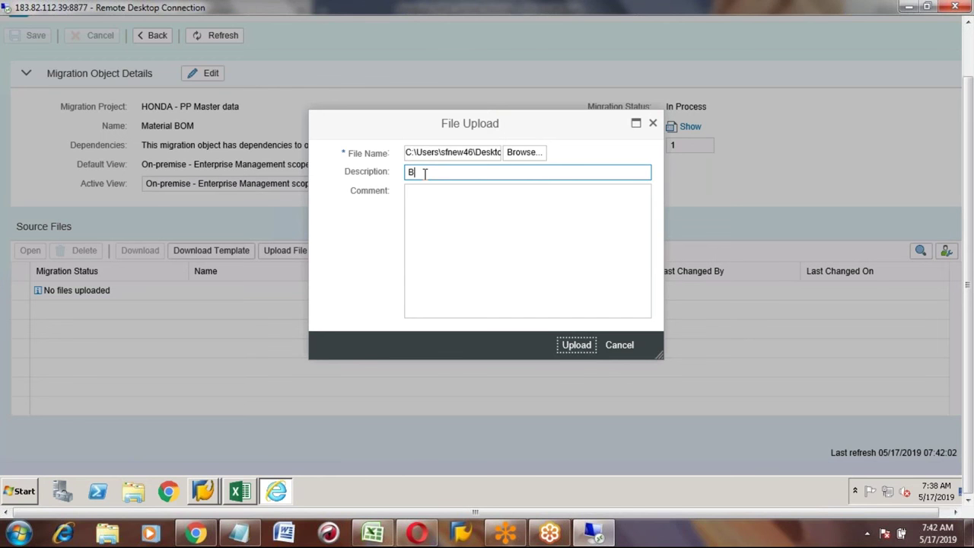
pyautogui.write('OM file')
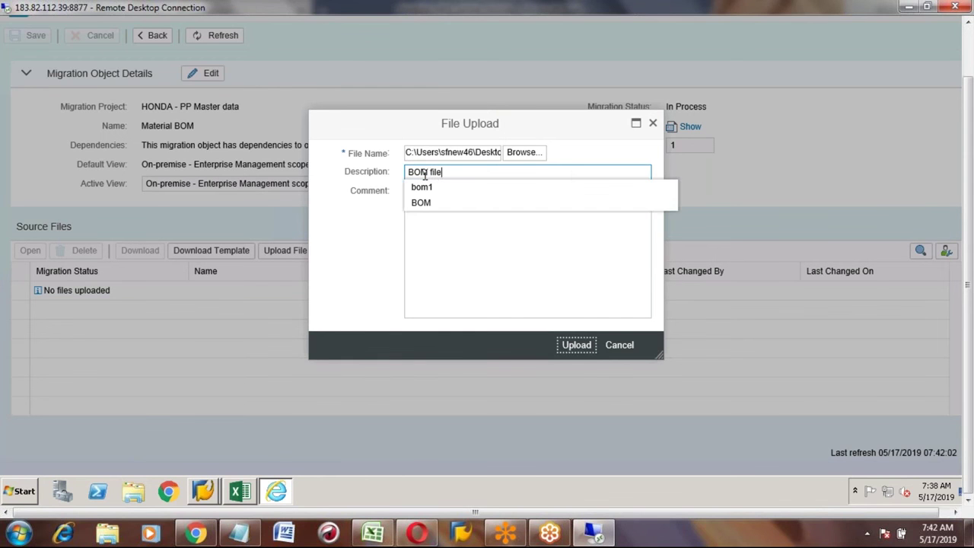
pyautogui.click(415, 191)
pyautogui.write('HD')
pyautogui.write('NDA')
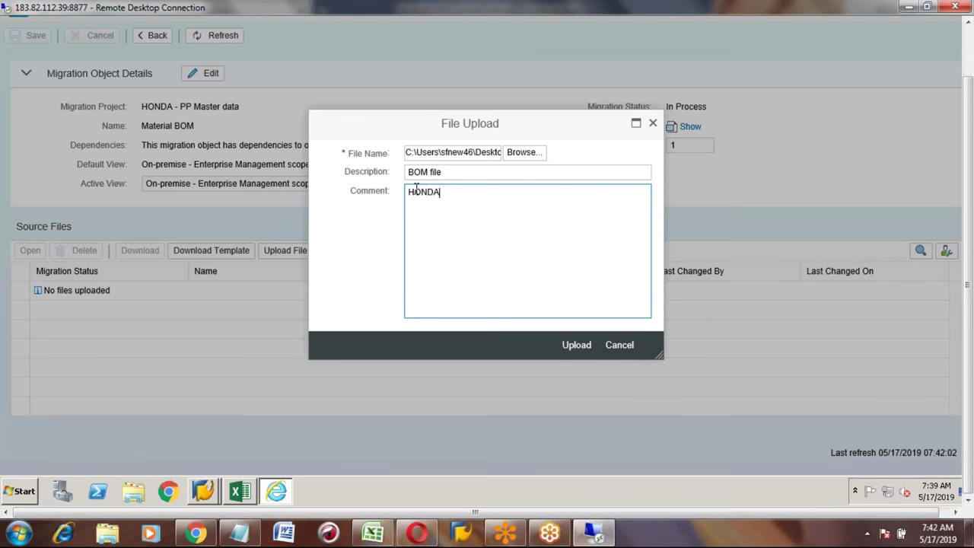
pyautogui.click(573, 349)
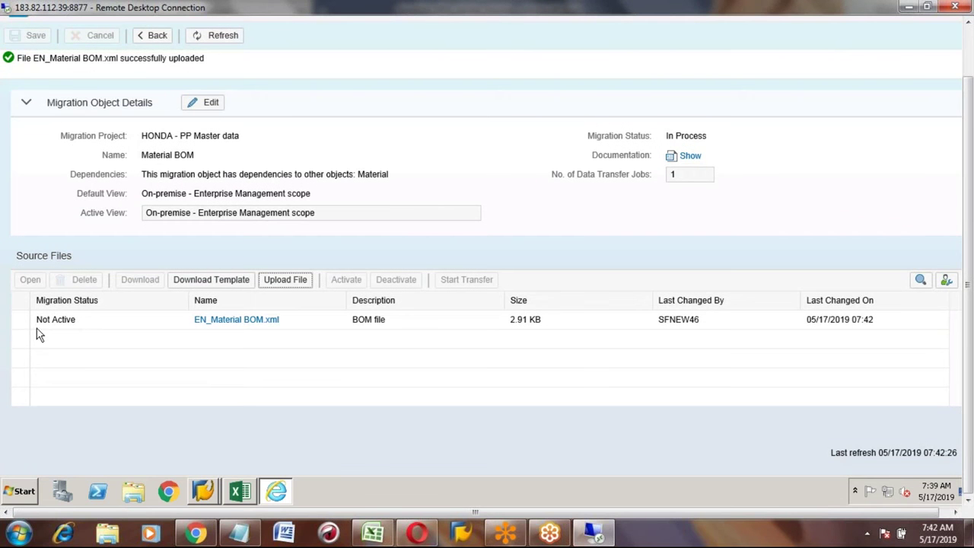
pyautogui.click(20, 320)
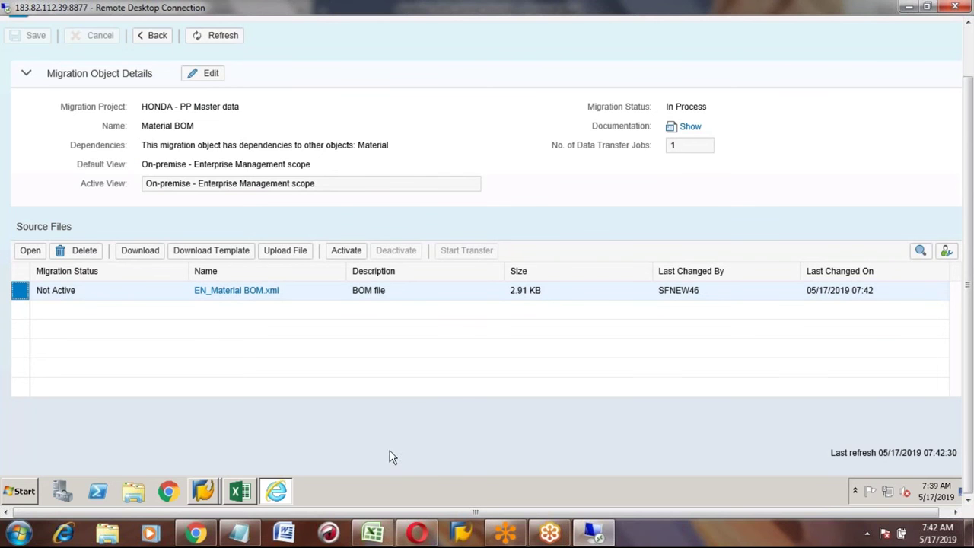
pyautogui.click(373, 533)
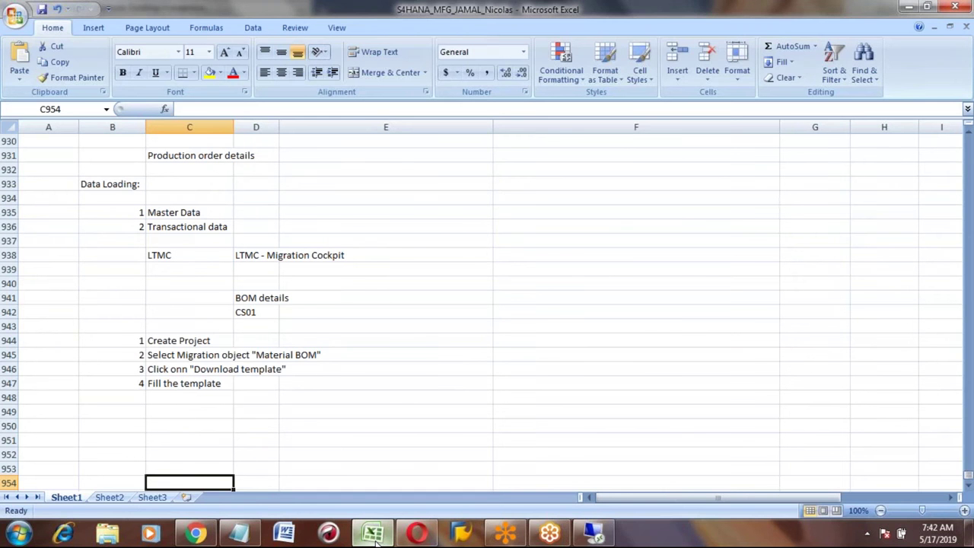
# Step: Enter step 5, 'Upload the template', in row 948 of the notes
pyautogui.click(137, 394)
pyautogui.write('5')
pyautogui.press('Tab')
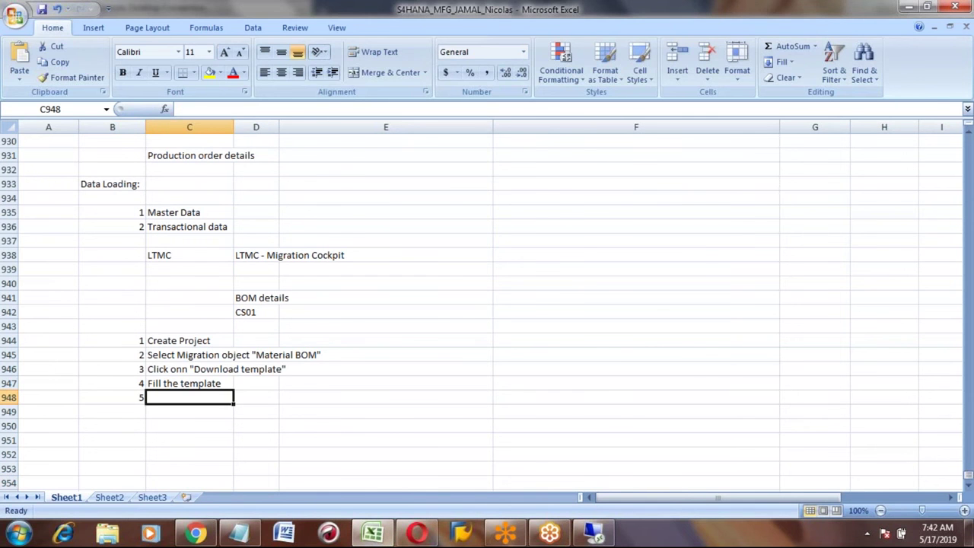
pyautogui.write('Uplaod')
pyautogui.press('BackSpace')
pyautogui.press('BackSpace')
pyautogui.press('BackSpace')
pyautogui.press('BackSpace')
pyautogui.write('oadt')
pyautogui.press('BackSpace')
pyautogui.write('the template')
pyautogui.press('Return')
# Step: Enter step 6, 'Select the file and click on "Activate"', in row 949
pyautogui.click(112, 411)
pyautogui.write('6')
pyautogui.press('Tab')
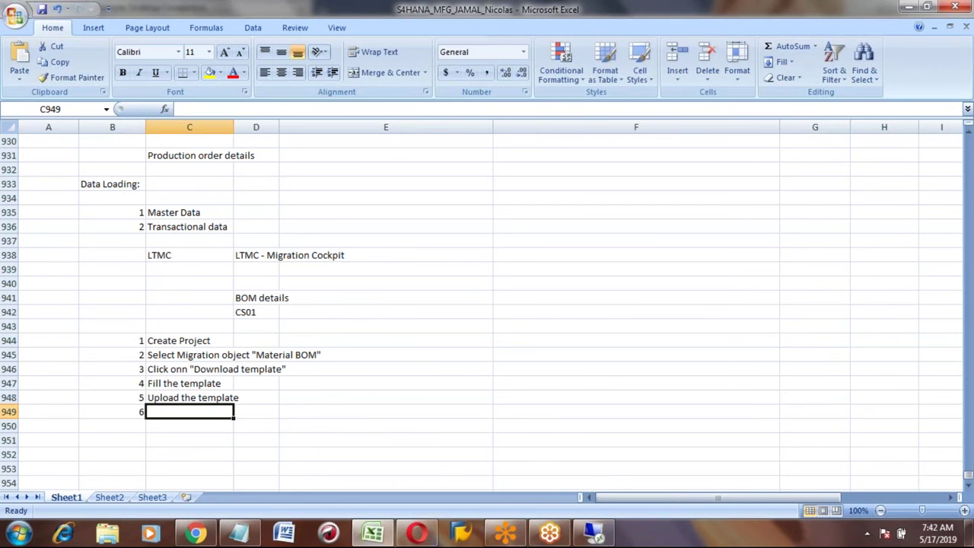
pyautogui.hotkey('alt', 'Tab')
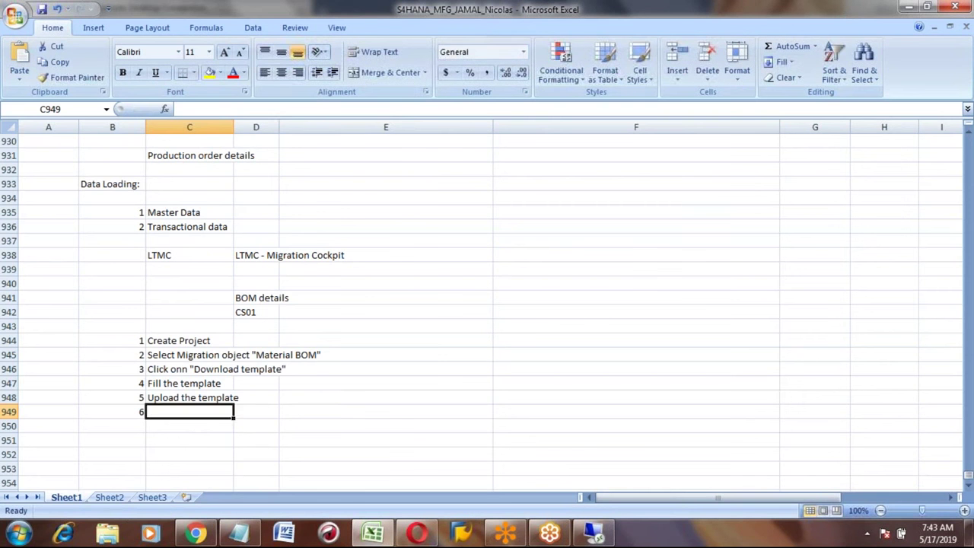
pyautogui.write('Selc')
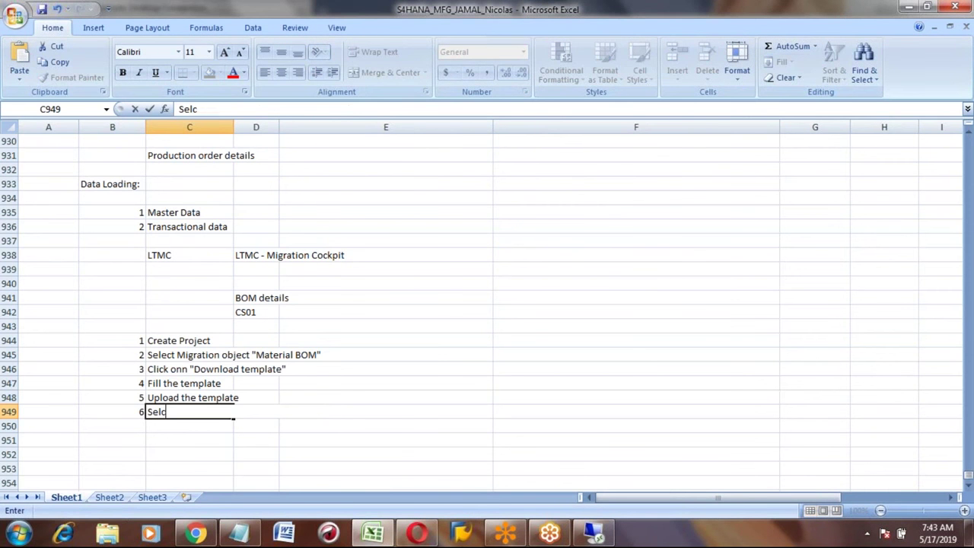
pyautogui.press('BackSpace')
pyautogui.write('ect the file')
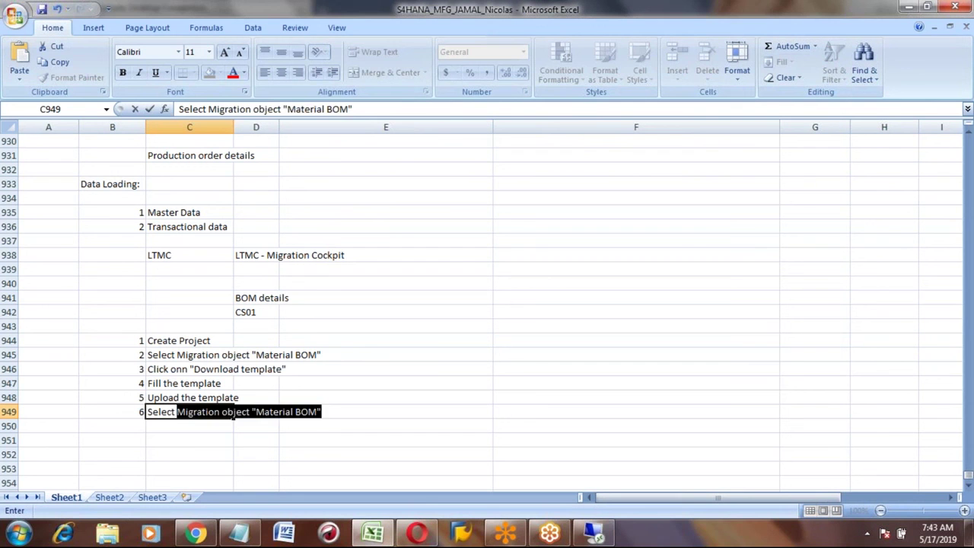
pyautogui.write(' and cli')
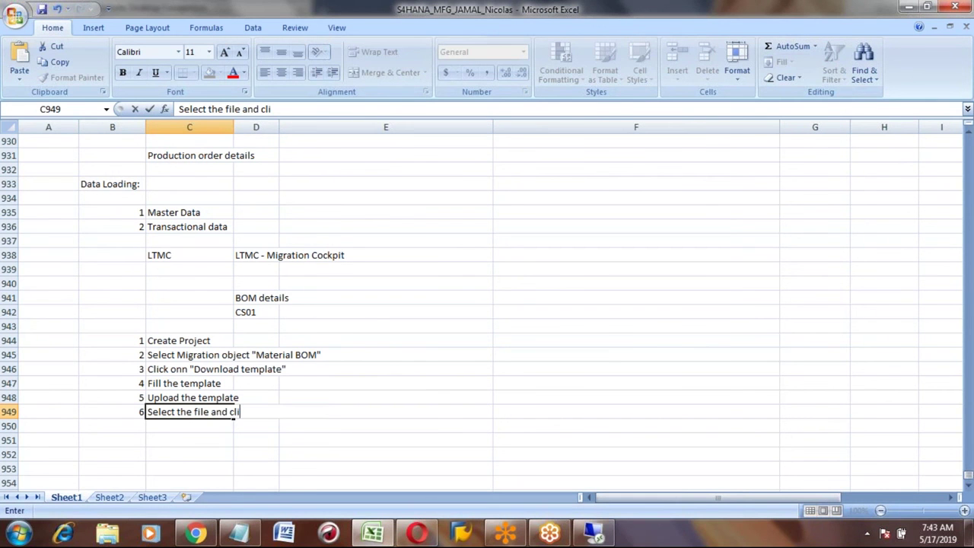
pyautogui.write('ck on "Activa')
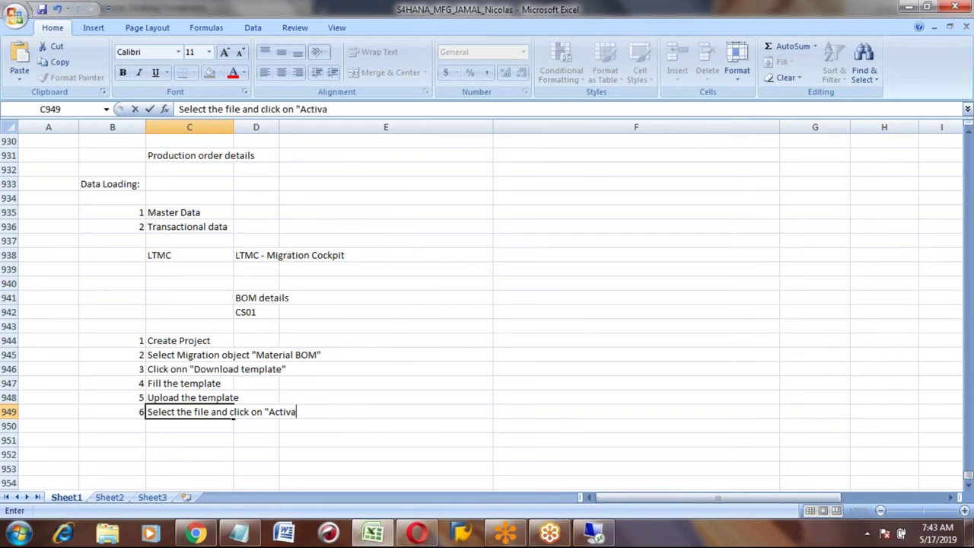
pyautogui.write('te"')
pyautogui.press('Return')
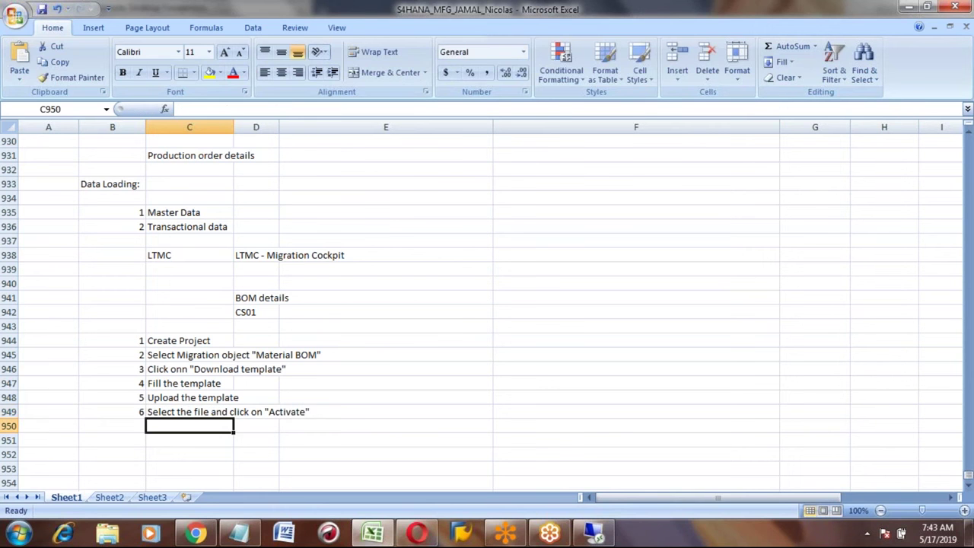
pyautogui.hotkey('alt', 'Tab')
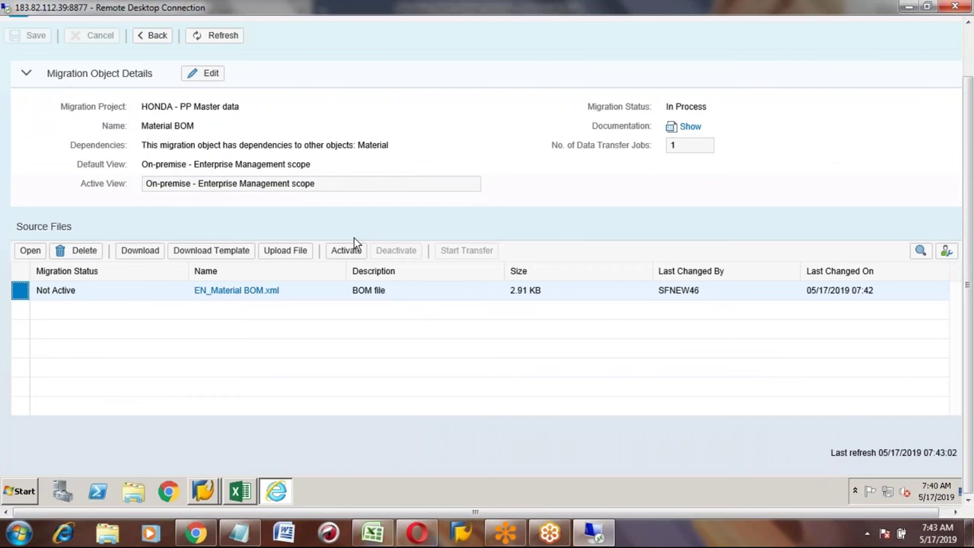
# Step: Activate EN_Material BOM.xml so its status reads Not Started
pyautogui.click(347, 253)
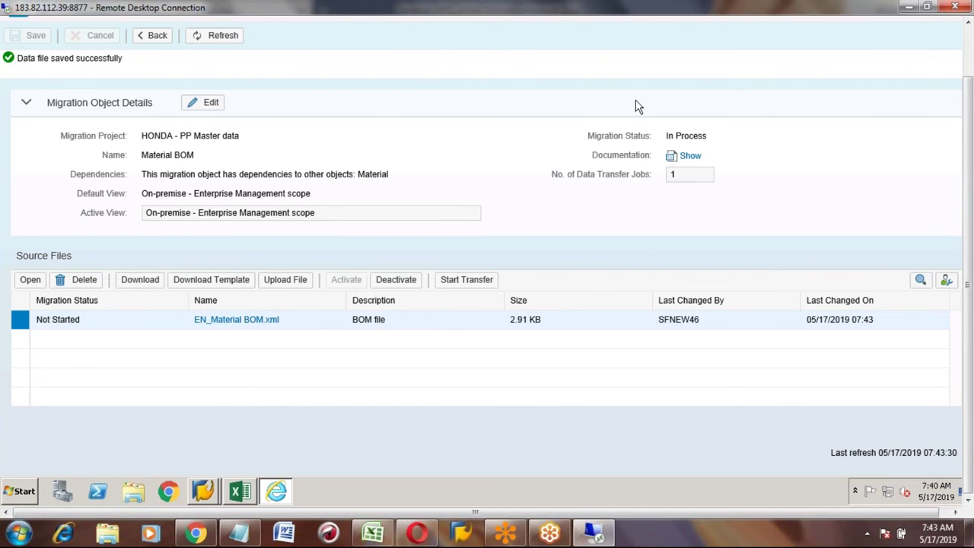
pyautogui.click(969, 50)
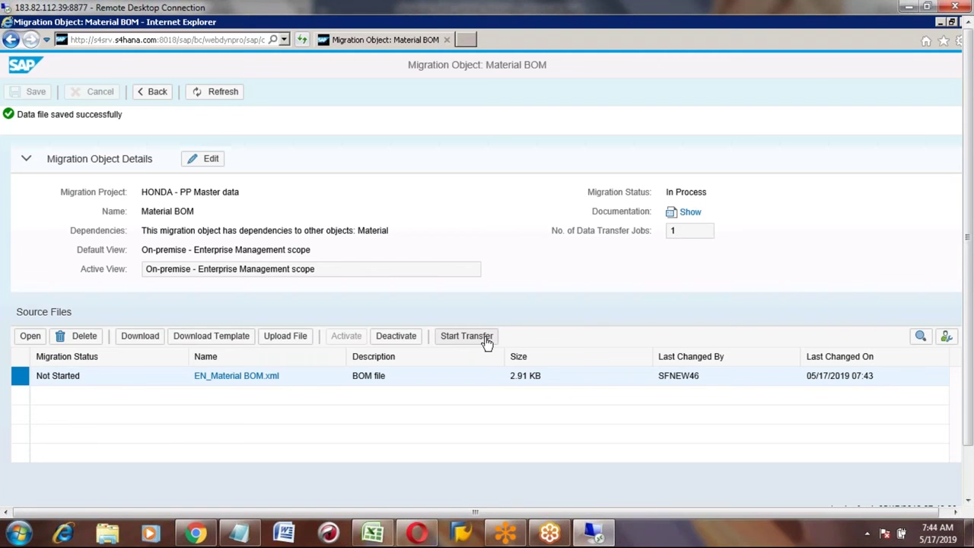
# Step: Enter step 7, 'click on "Start transfer"', in row 950 of the notes
pyautogui.hotkey('alt', 'Tab')
pyautogui.press('Left')
pyautogui.write('7')
pyautogui.press('Tab')
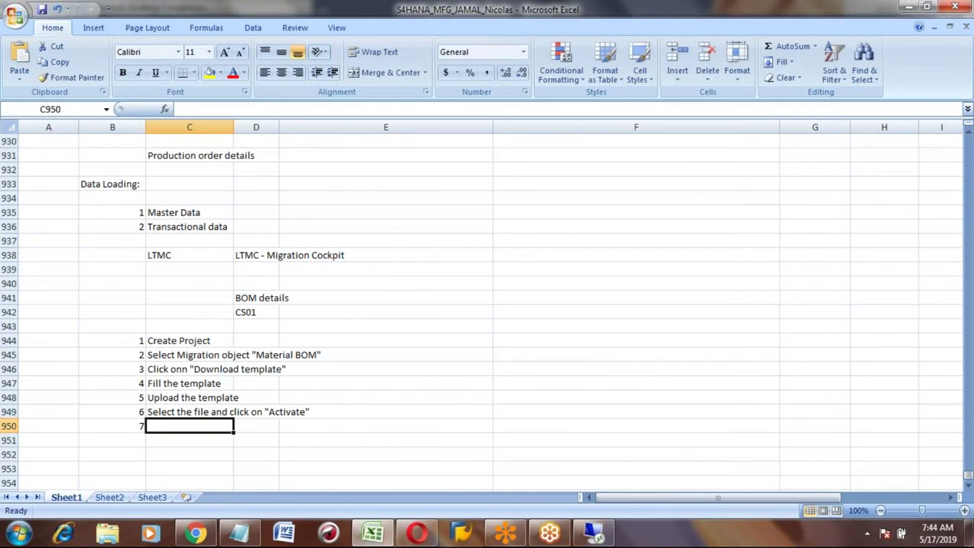
pyautogui.write('click on ')
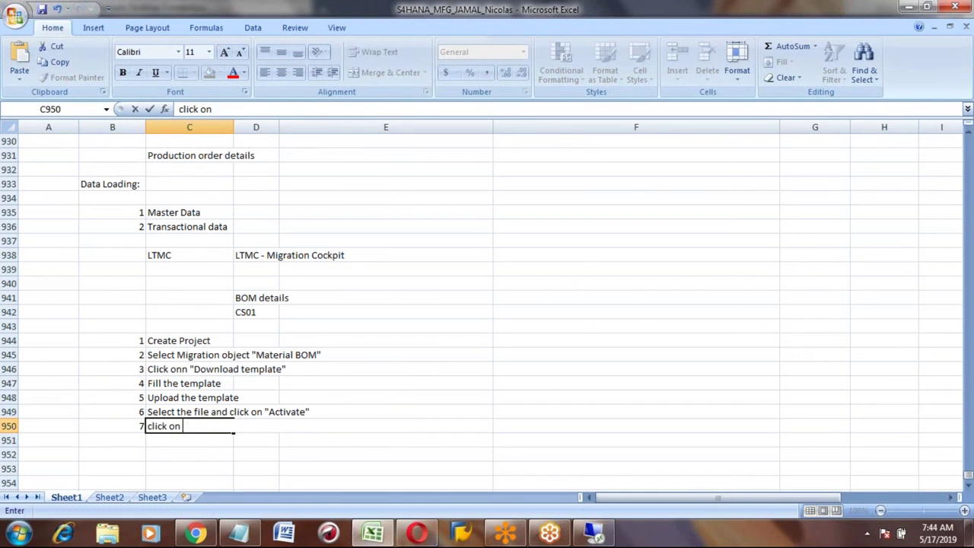
pyautogui.write('Start transfer"')
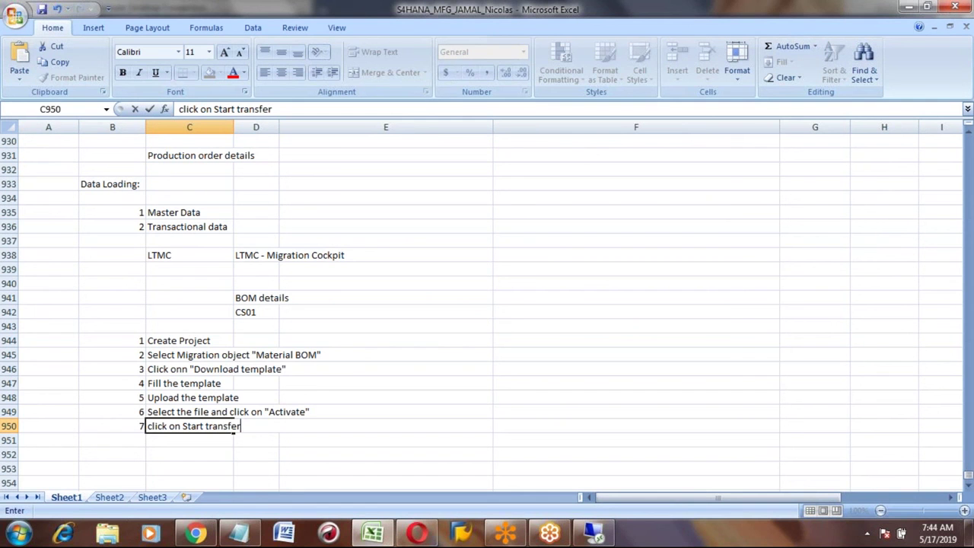
pyautogui.click(183, 426)
pyautogui.write('"')
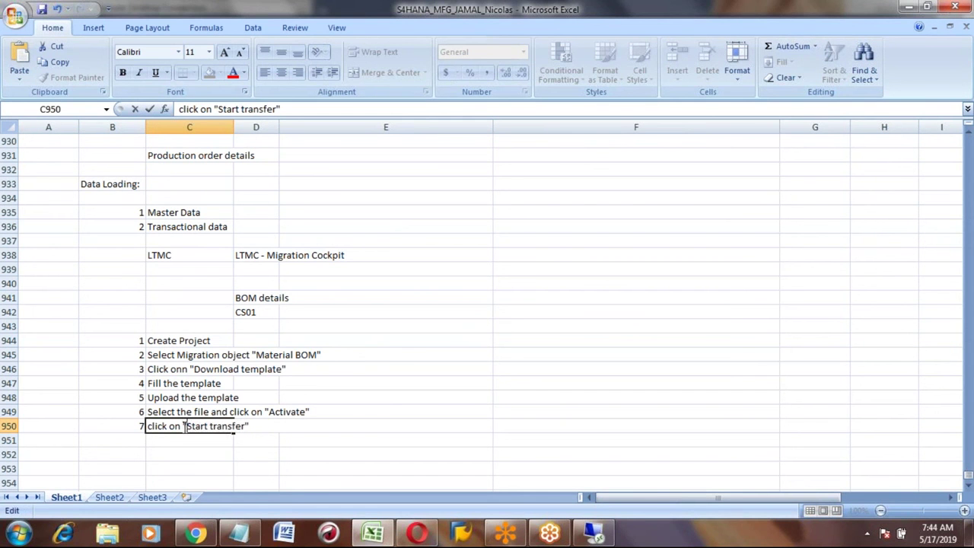
pyautogui.press('Return')
pyautogui.press('Left')
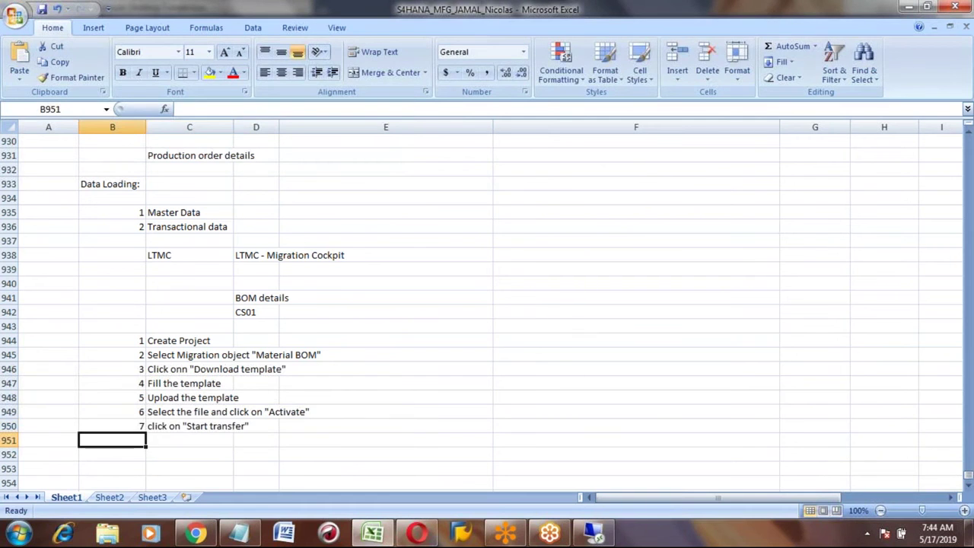
pyautogui.hotkey('alt', 'Tab')
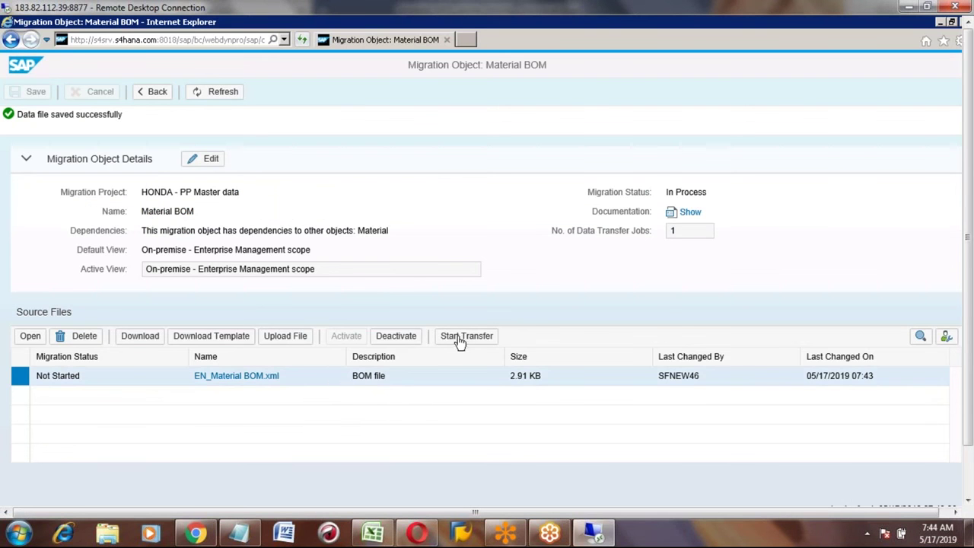
# Step: Start the transfer for all not-started files, confirm it, and dismiss the security notice
pyautogui.click(463, 340)
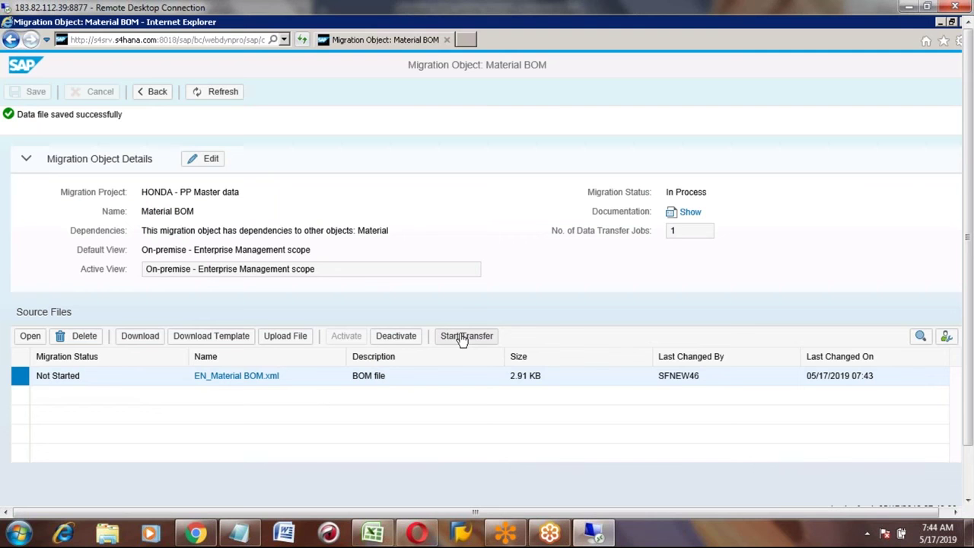
pyautogui.click(463, 340)
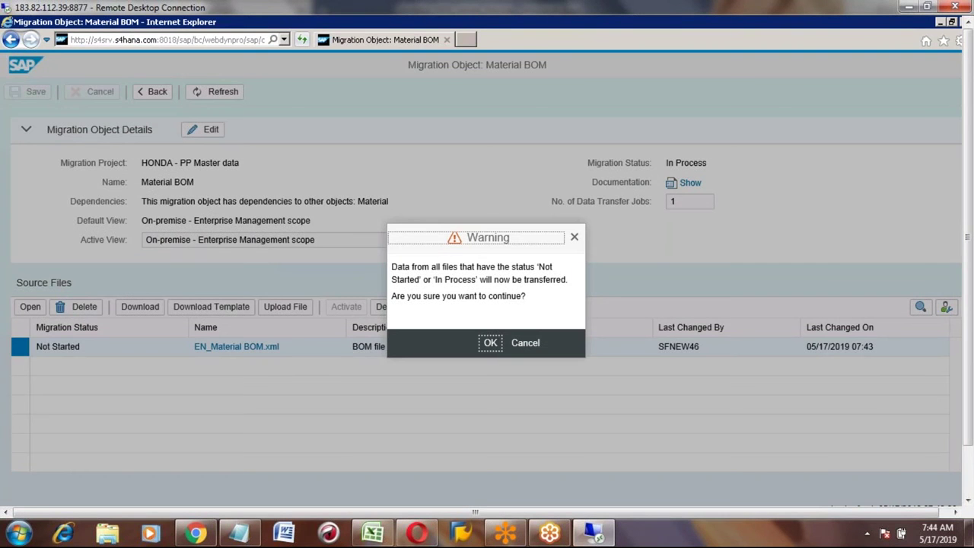
pyautogui.click(491, 344)
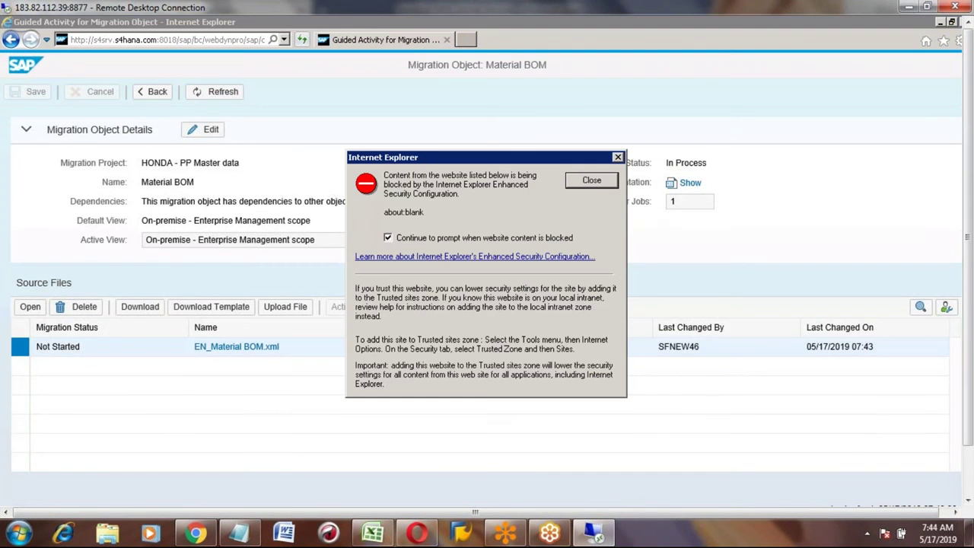
pyautogui.click(591, 180)
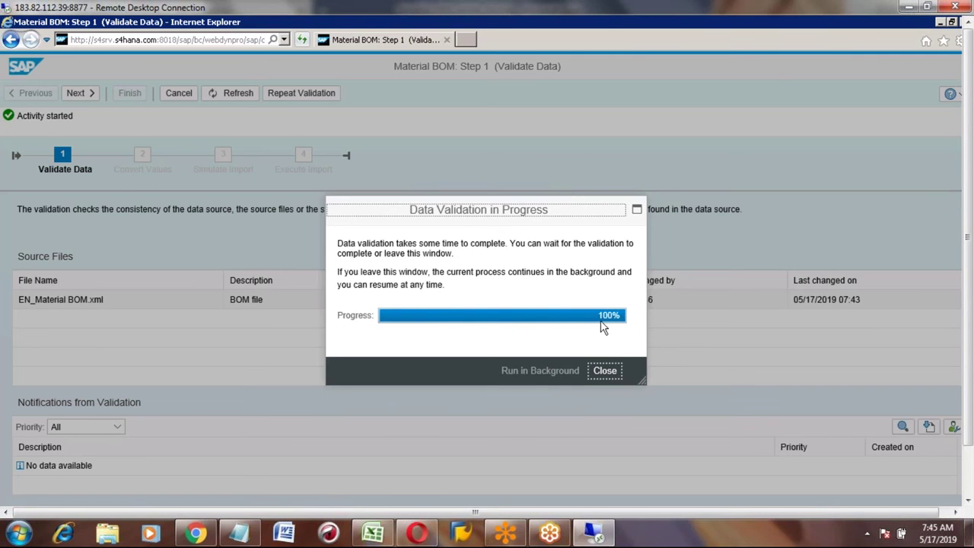
# Step: Close the finished validation window and review the 'Missing translation combination added' messages
pyautogui.click(606, 373)
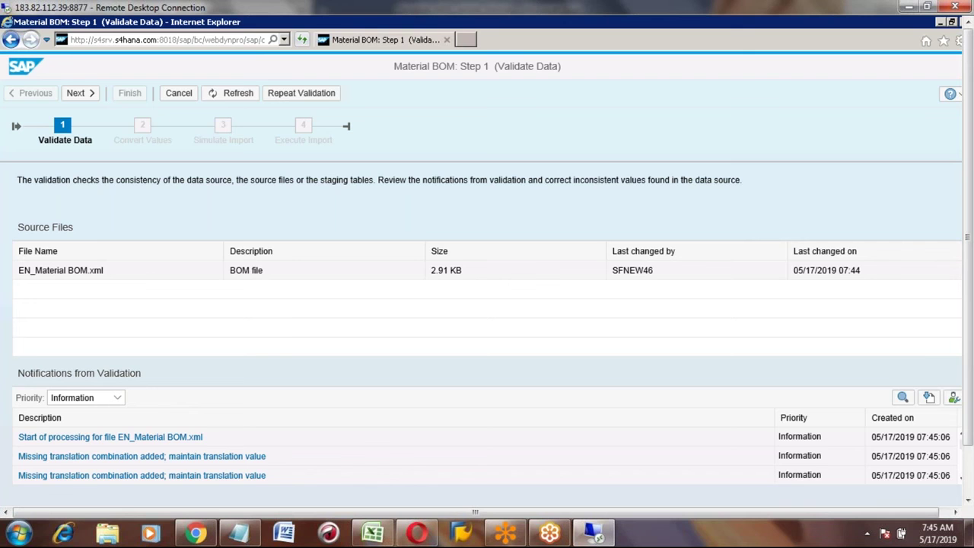
pyautogui.click(968, 484)
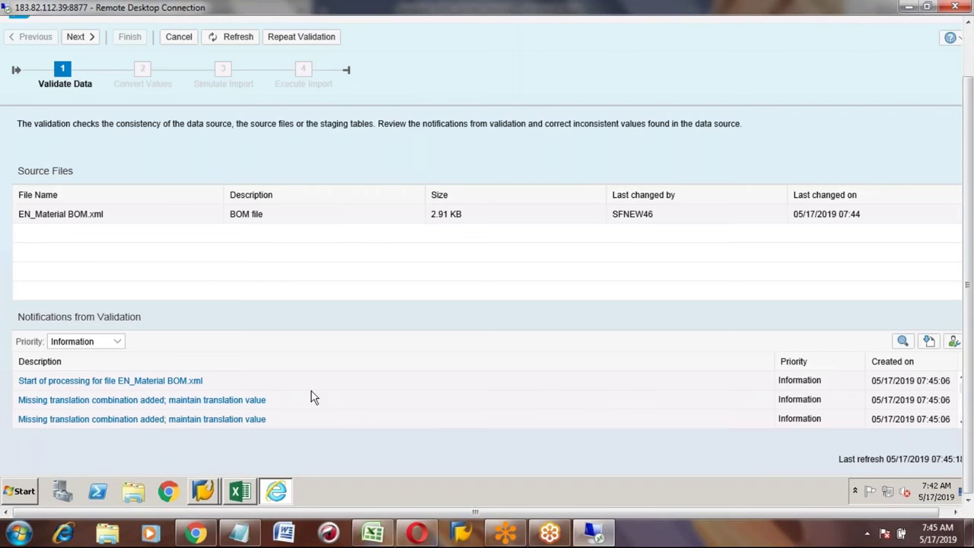
pyautogui.click(970, 61)
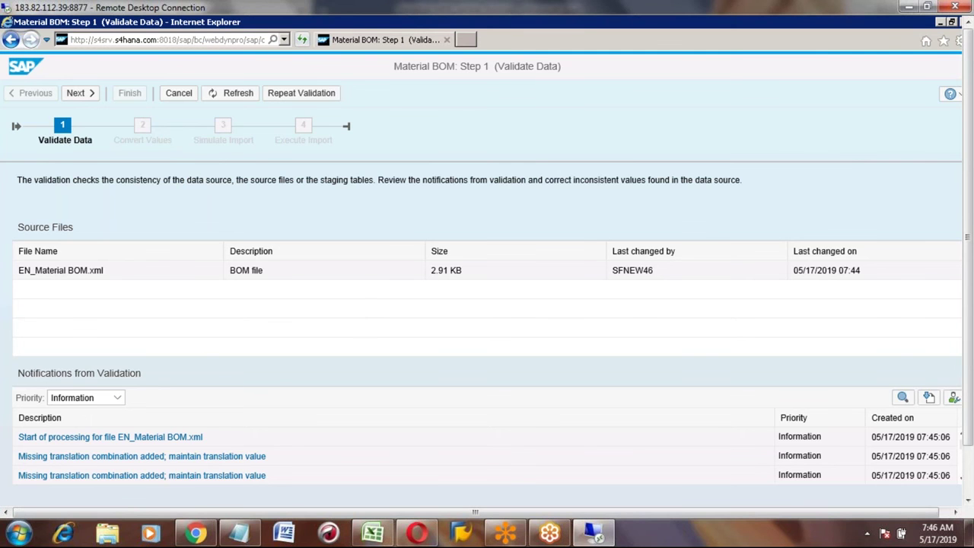
pyautogui.click(373, 533)
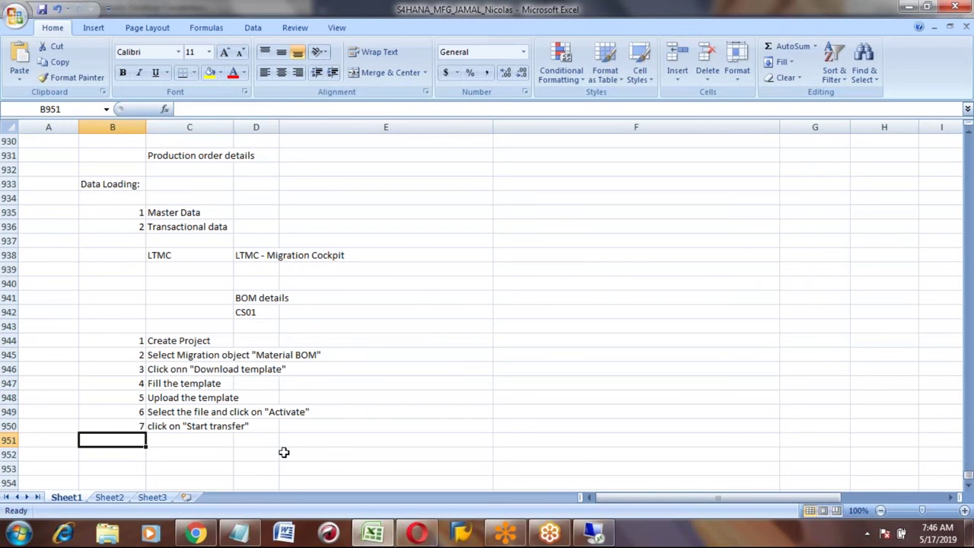
# Step: Enter sub-steps 7a 'Validation' and 7b 'Convert' in rows 951–952
pyautogui.write('7a')
pyautogui.press('Tab')
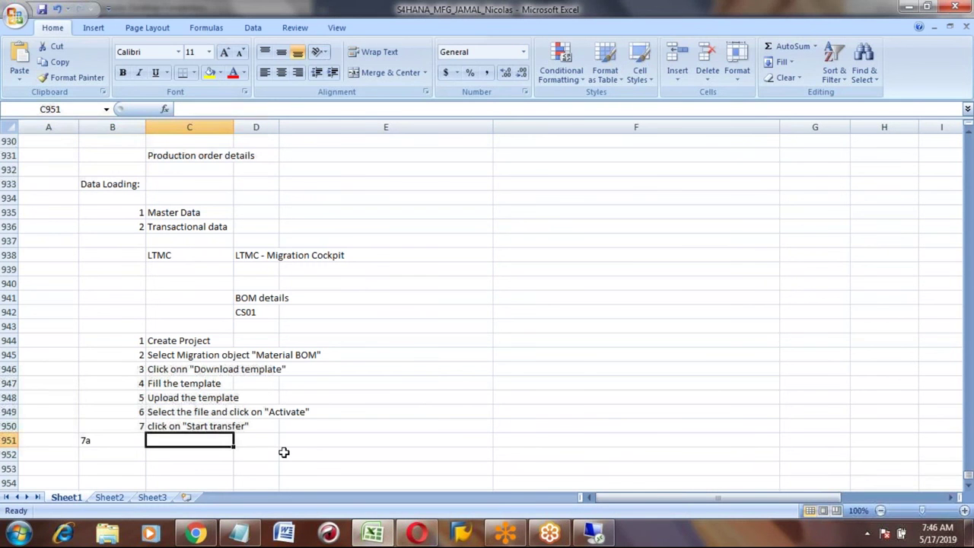
pyautogui.write('Validation')
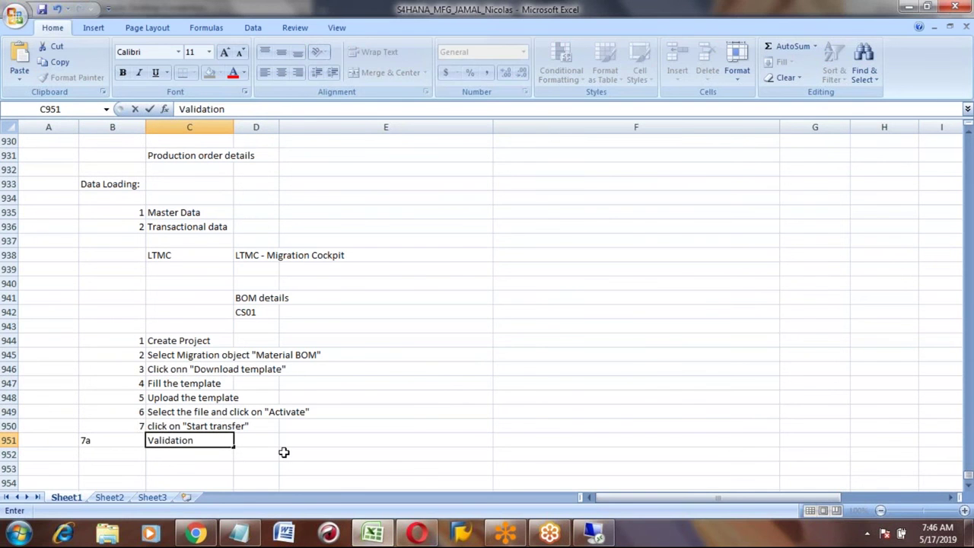
pyautogui.press('Return')
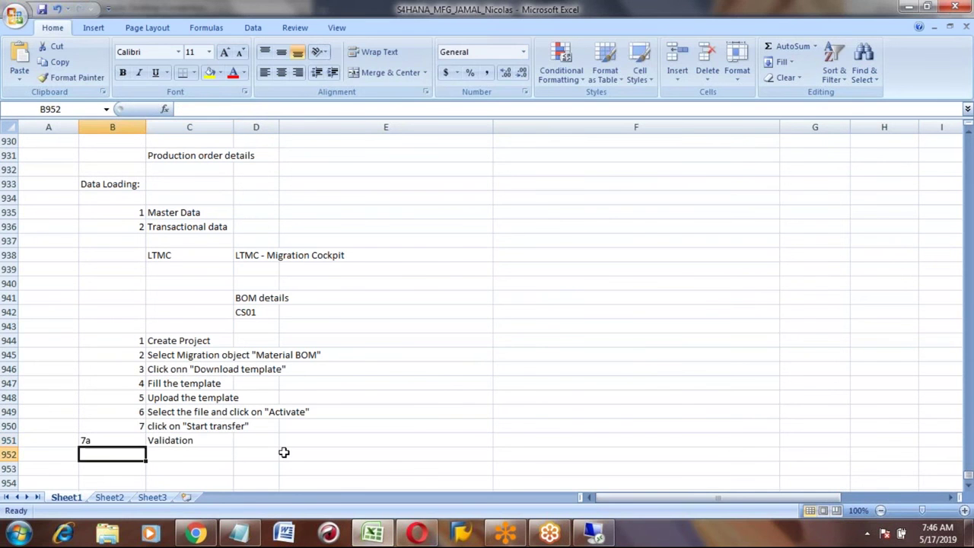
pyautogui.write('7b')
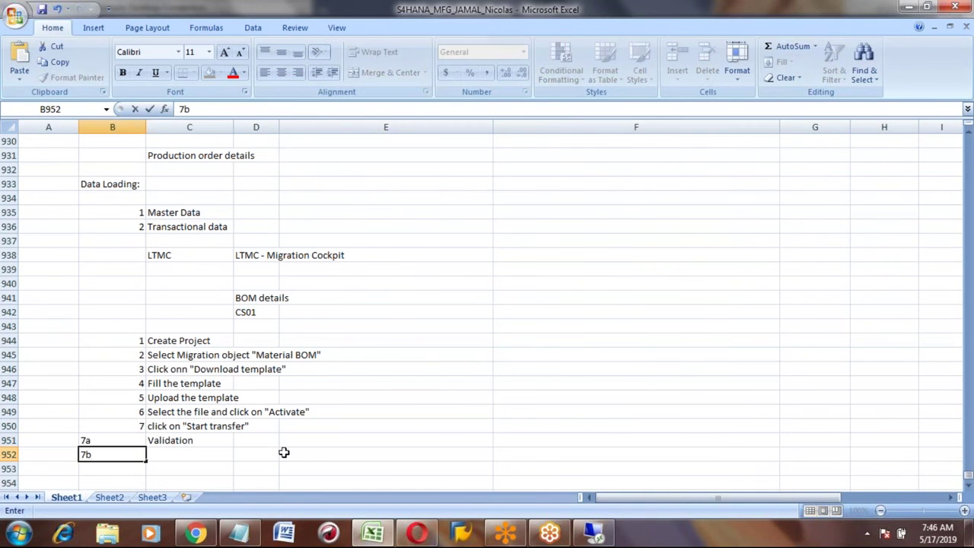
pyautogui.press('Tab')
pyautogui.write('Convert')
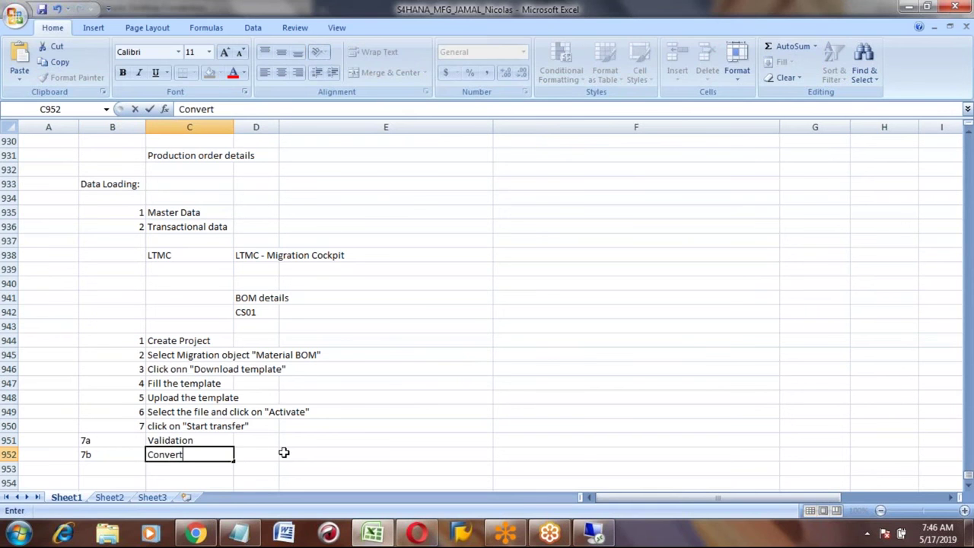
pyautogui.press('Return')
# Step: Enter sub-steps 7c 'Simulate import' and 7d 'Execute import' in rows 953–954
pyautogui.press('Left')
pyautogui.write('7c')
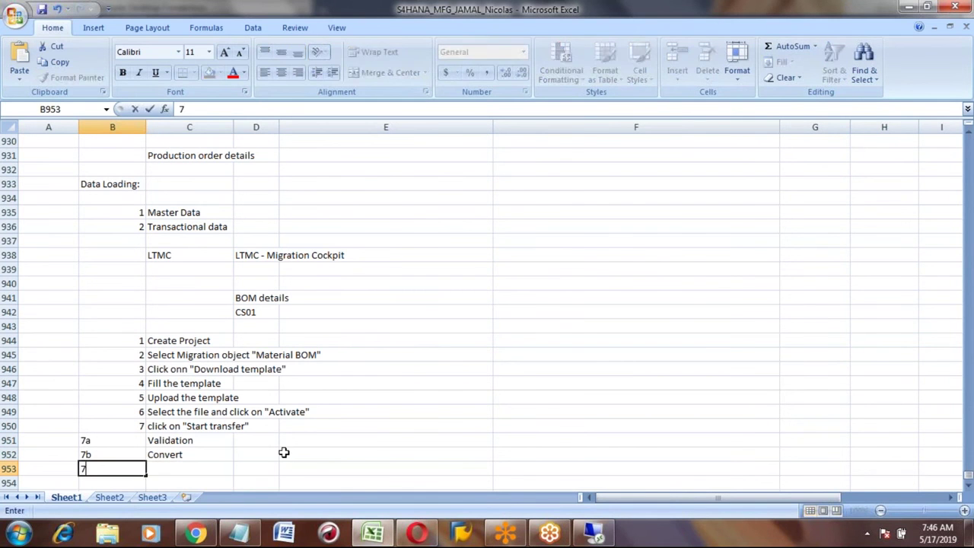
pyautogui.press('Return')
pyautogui.write('7d')
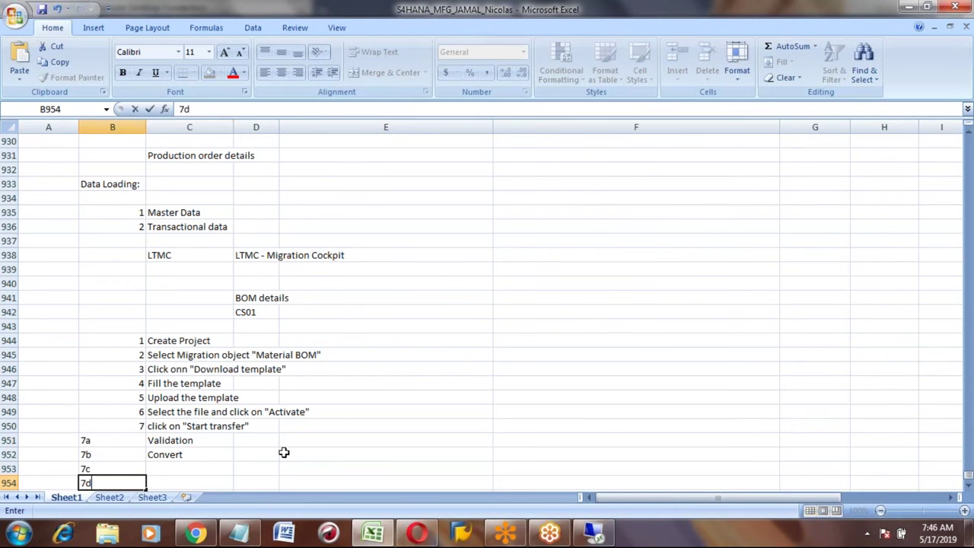
pyautogui.press('Tab')
pyautogui.press('Up')
pyautogui.hotkey('alt', 'Tab')
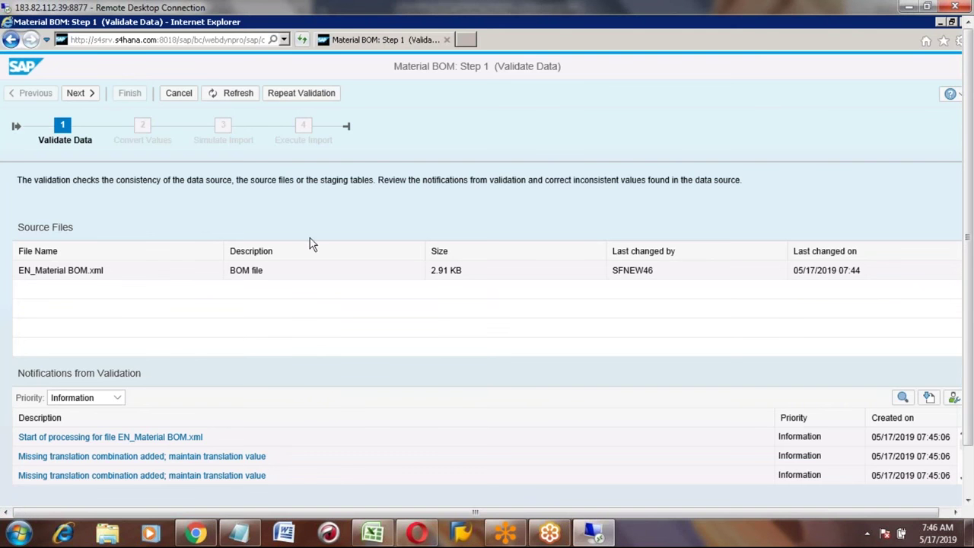
pyautogui.hotkey('alt', 'Tab')
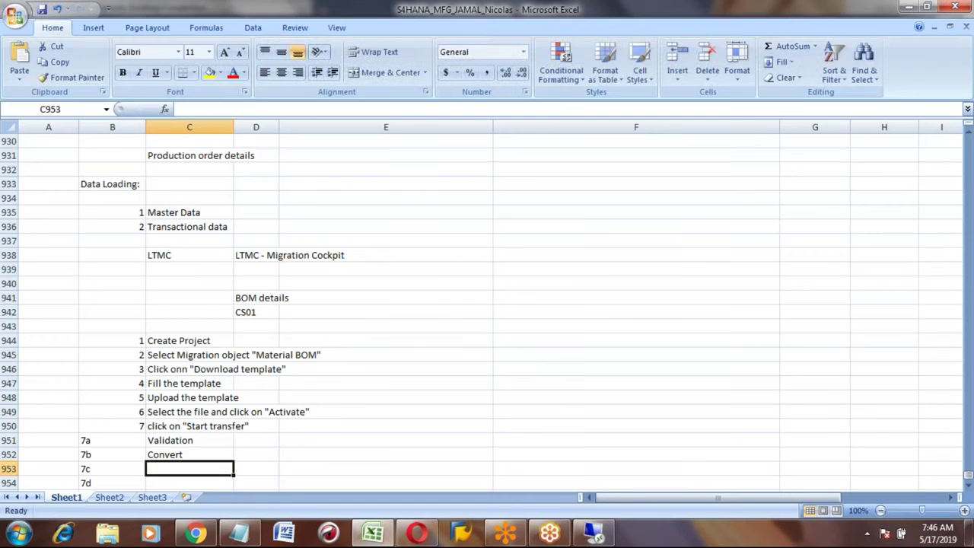
pyautogui.write('Simulate')
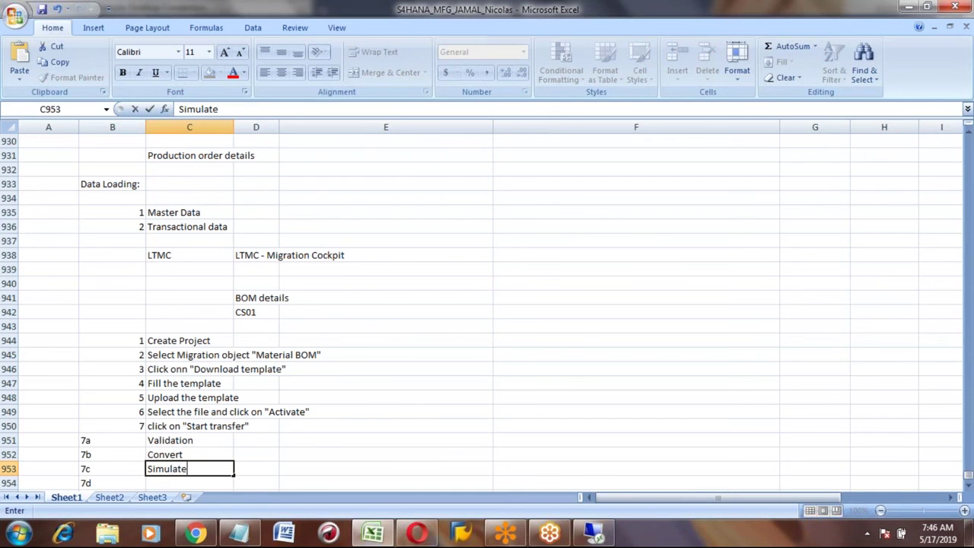
pyautogui.write(' import')
pyautogui.press('Return')
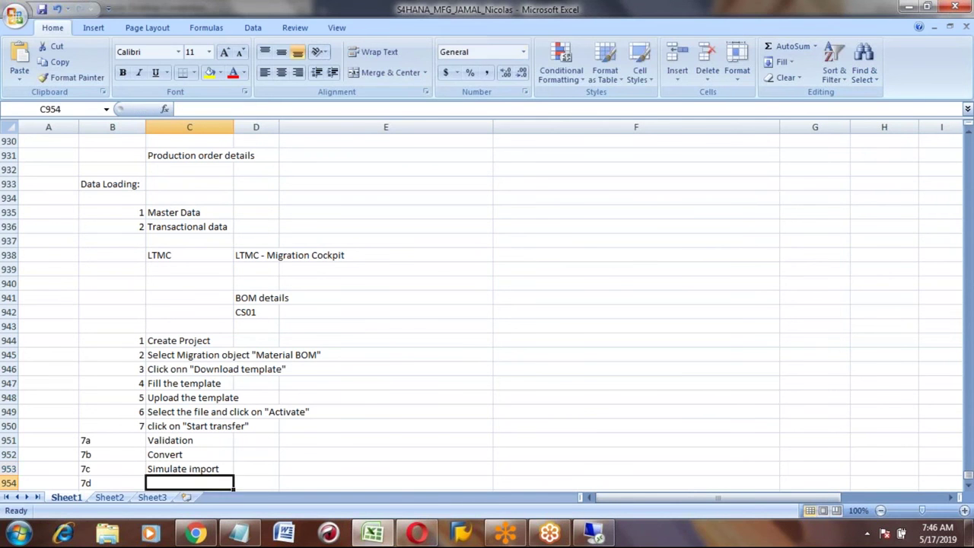
pyautogui.hotkey('alt', 'Tab')
pyautogui.hotkey('alt', 'Tab')
pyautogui.hotkey('alt', 'Tab')
pyautogui.hotkey('alt', 'Tab')
pyautogui.write('Execute import')
pyautogui.press('Return')
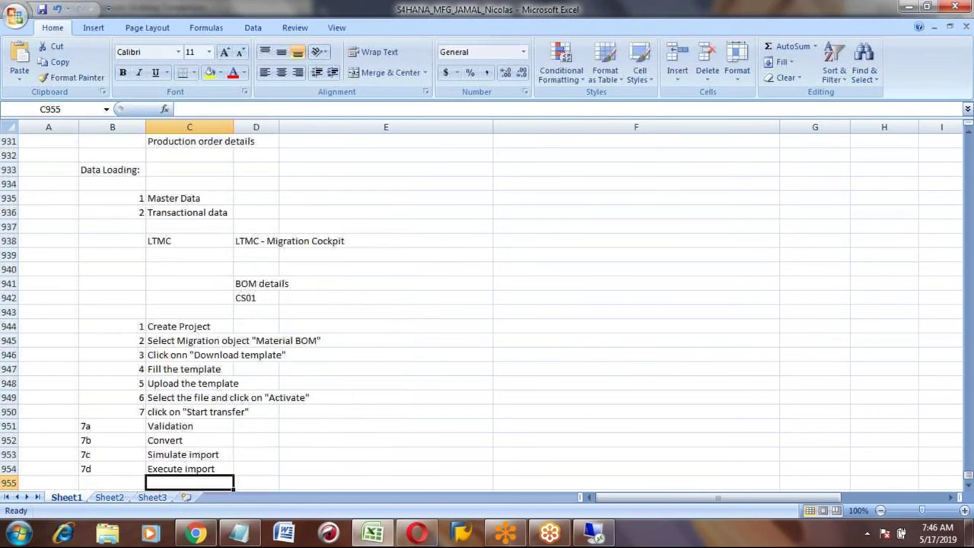
pyautogui.press('Up')
pyautogui.hotkey('alt', 'Tab')
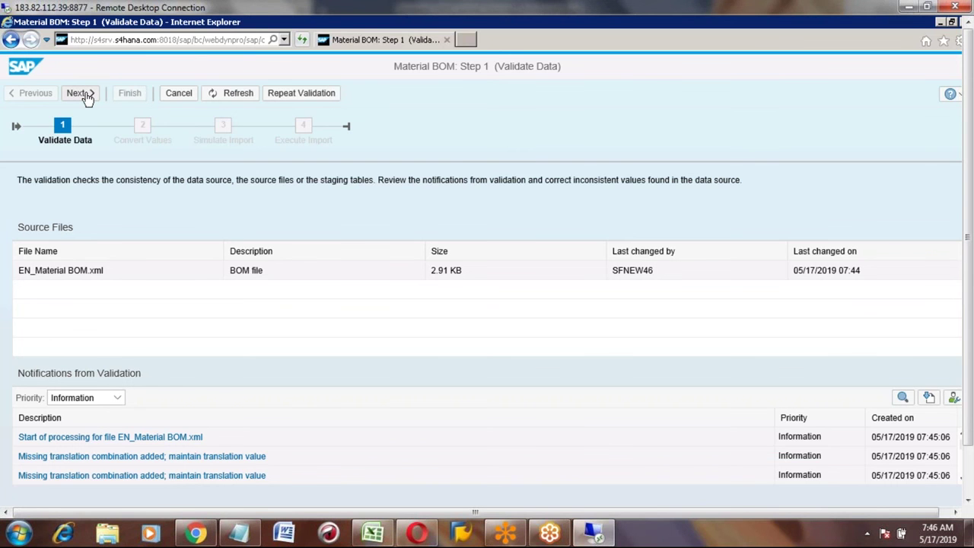
# Step: Advance from Validate Data to Step 2, Convert Values, with its five mapping tasks
pyautogui.click(83, 95)
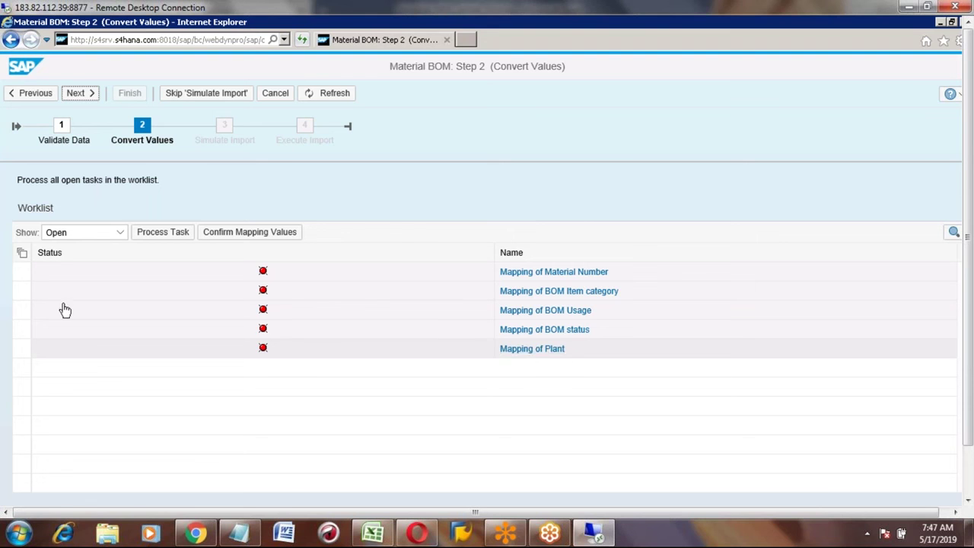
# Step: Select all five Material BOM mapping tasks in the worklist and confirm their value mappings
pyautogui.click(22, 254)
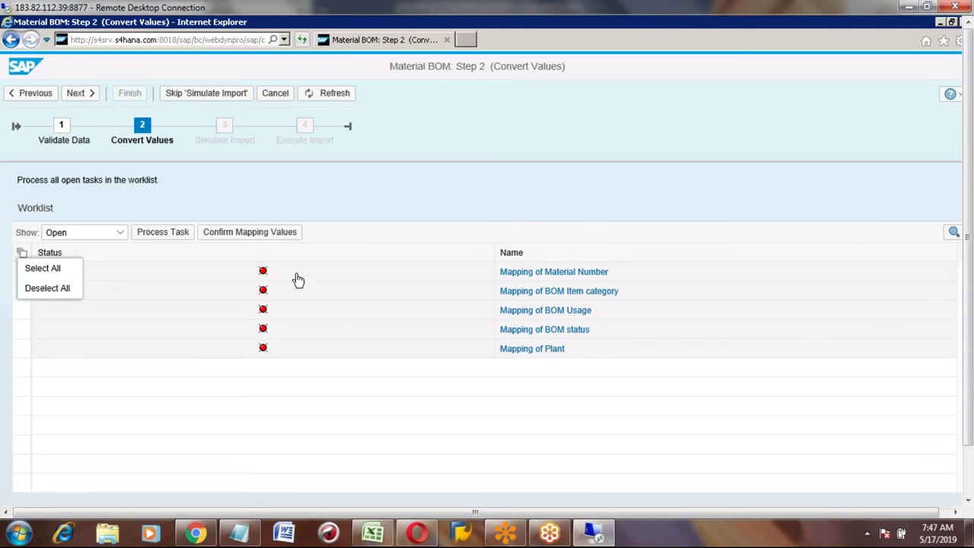
pyautogui.click(38, 268)
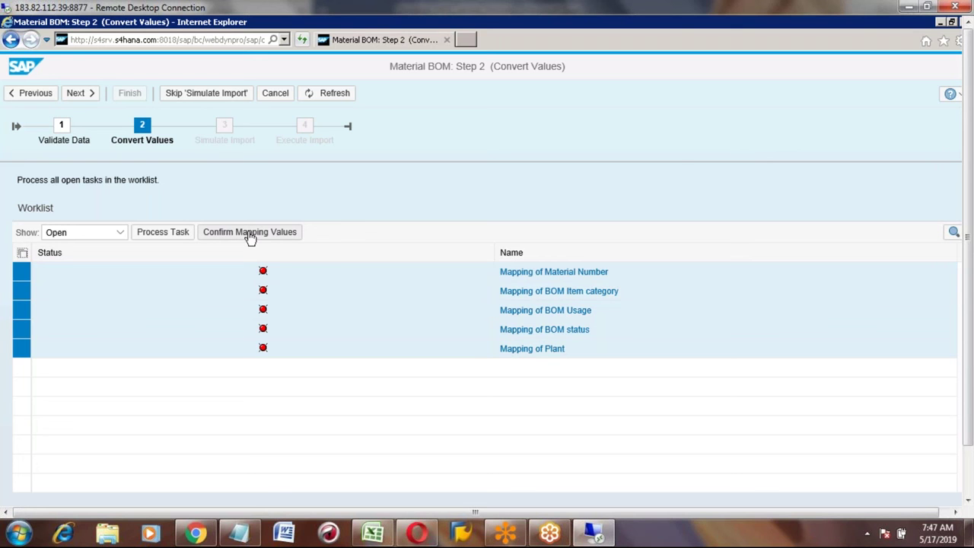
pyautogui.click(250, 233)
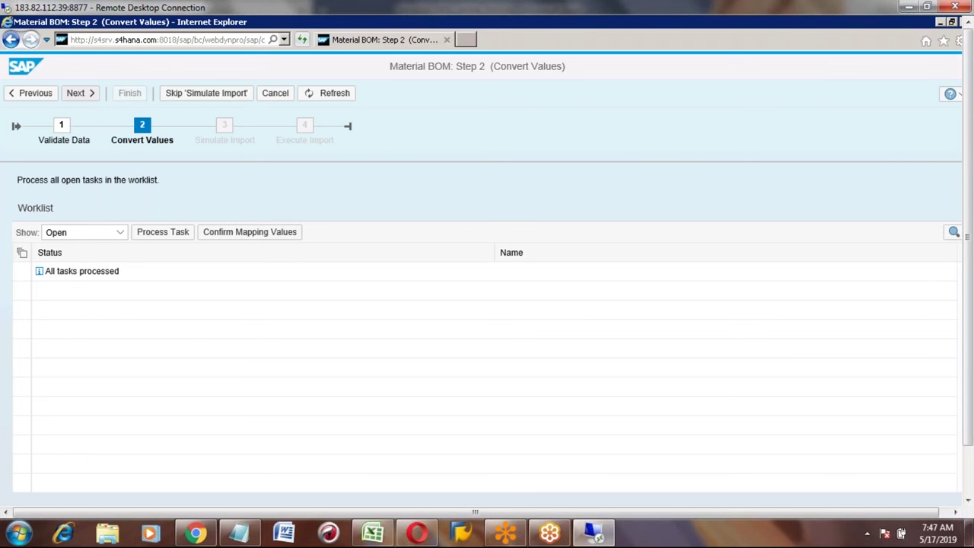
# Step: Advance to Simulate Import and run the simulation, which reports HONDA_CAR1 7777 2's BOM already exists
pyautogui.click(76, 94)
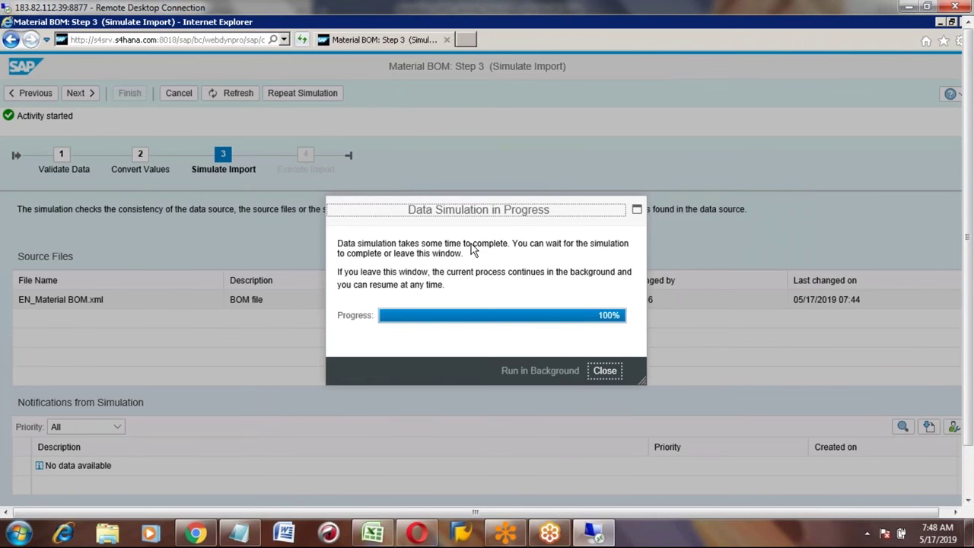
pyautogui.click(605, 371)
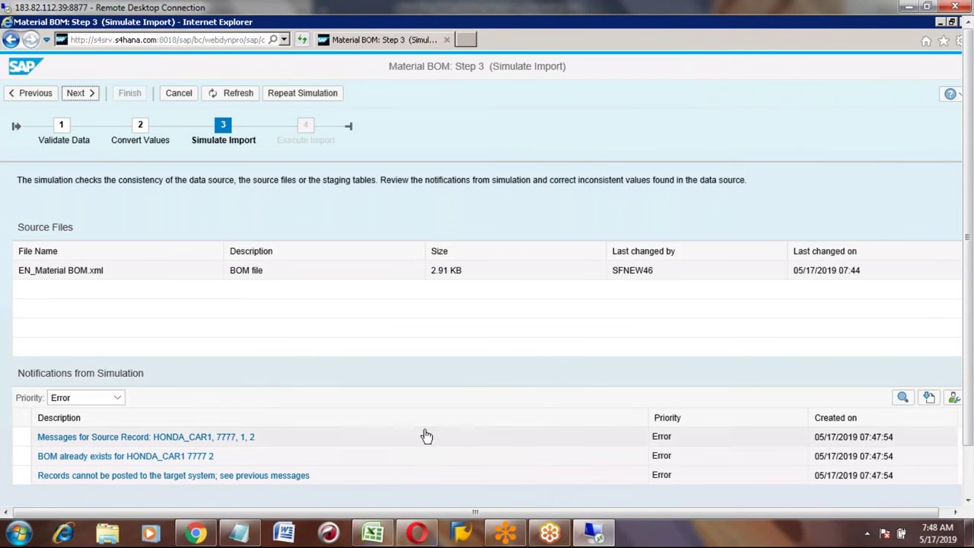
pyautogui.click(968, 500)
pyautogui.click(968, 501)
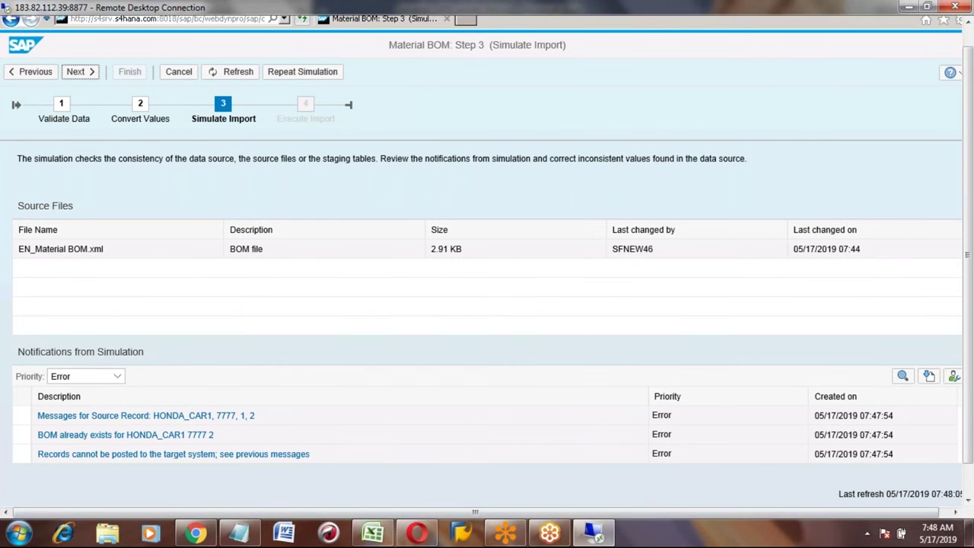
pyautogui.click(969, 496)
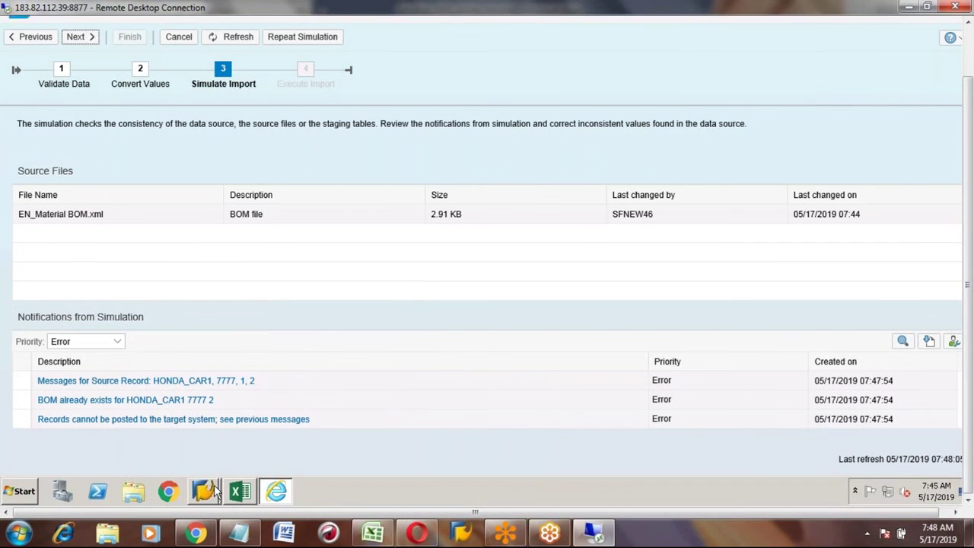
pyautogui.moveTo(209, 493)
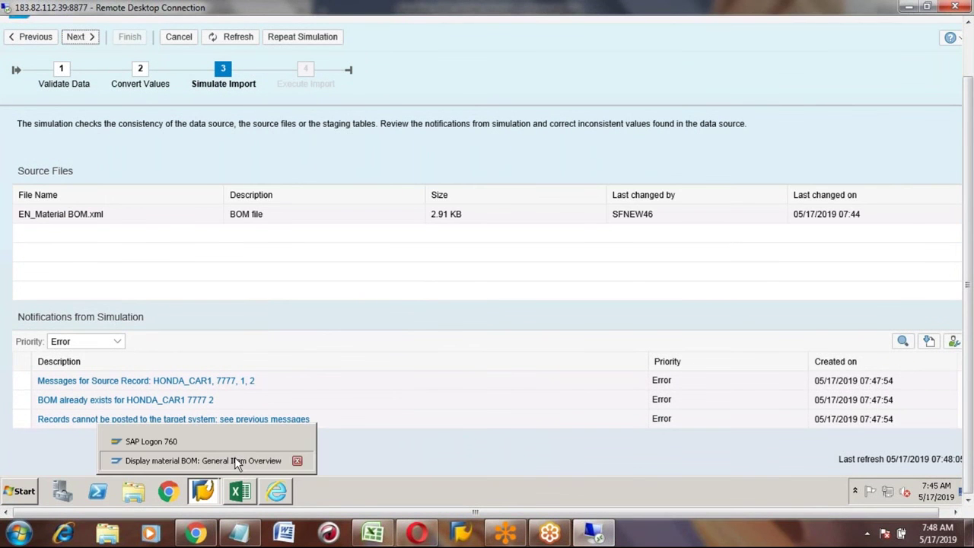
pyautogui.click(234, 460)
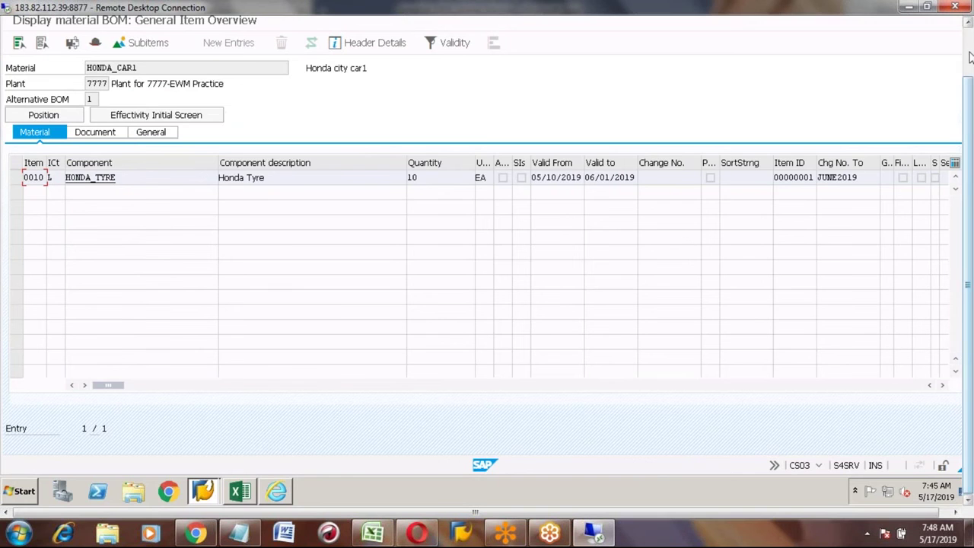
pyautogui.click(971, 58)
pyautogui.click(89, 156)
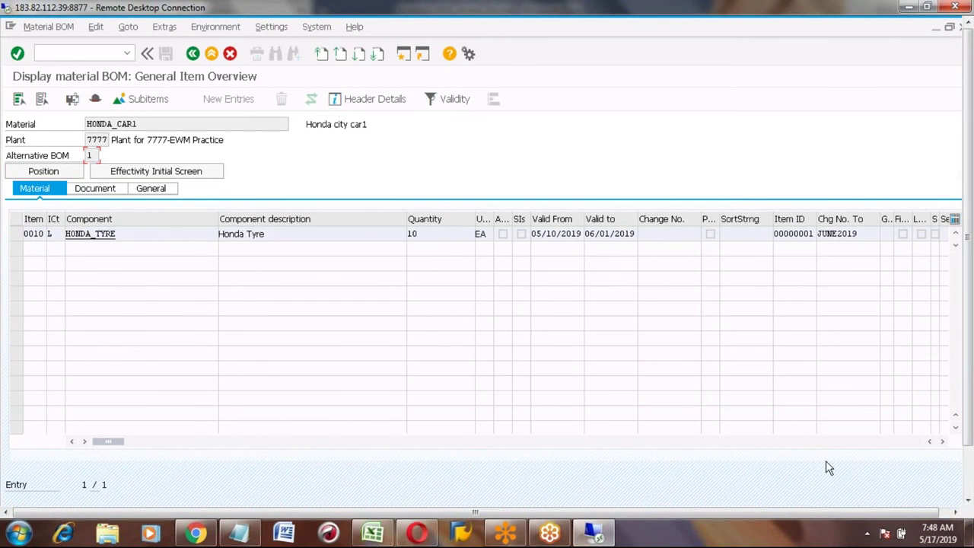
pyautogui.click(968, 482)
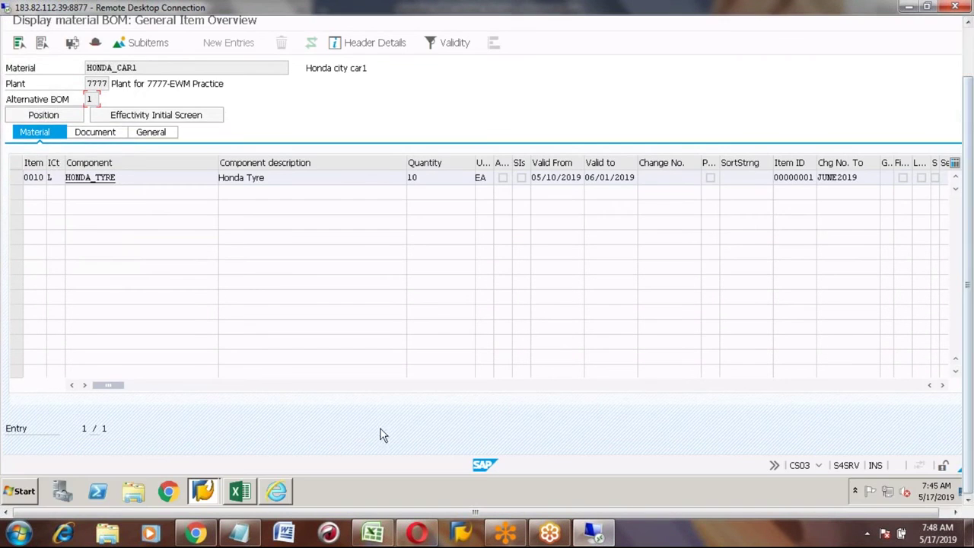
pyautogui.click(276, 492)
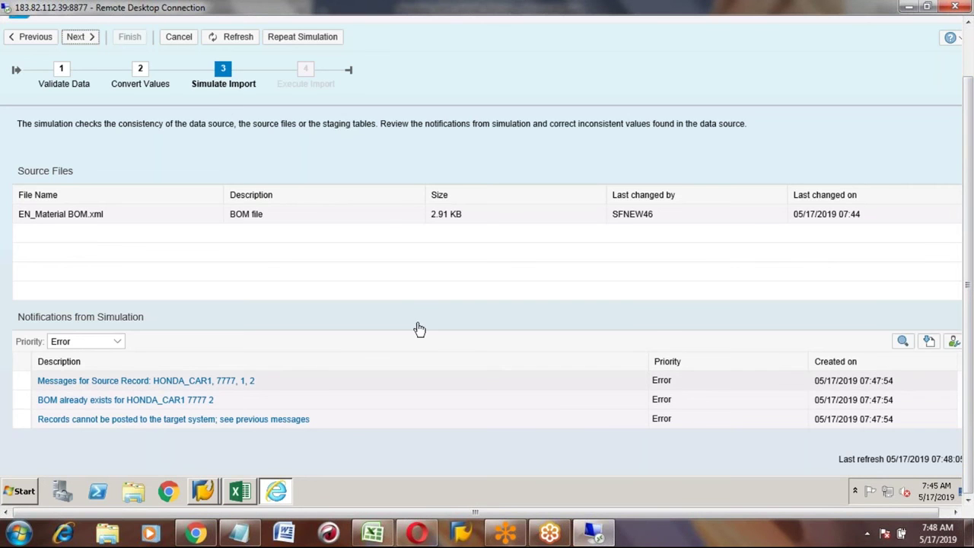
pyautogui.click(971, 62)
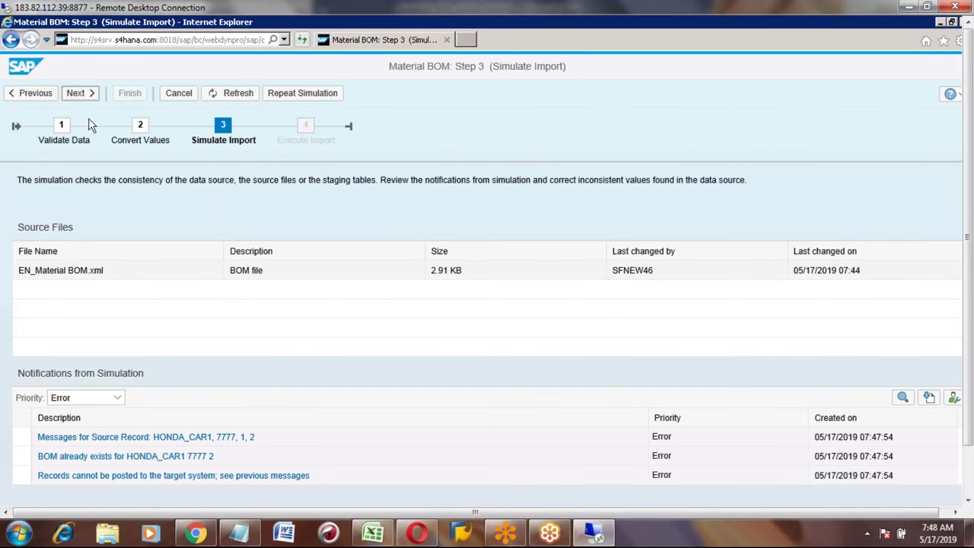
# Step: Advance to Execute Import, run the import and close the finished progress window
pyautogui.click(75, 97)
pyautogui.click(77, 95)
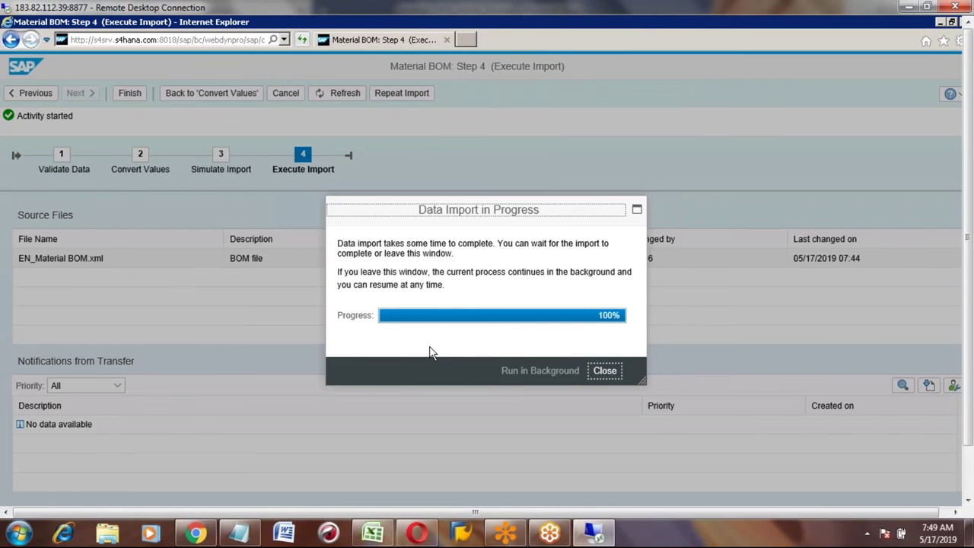
pyautogui.click(603, 375)
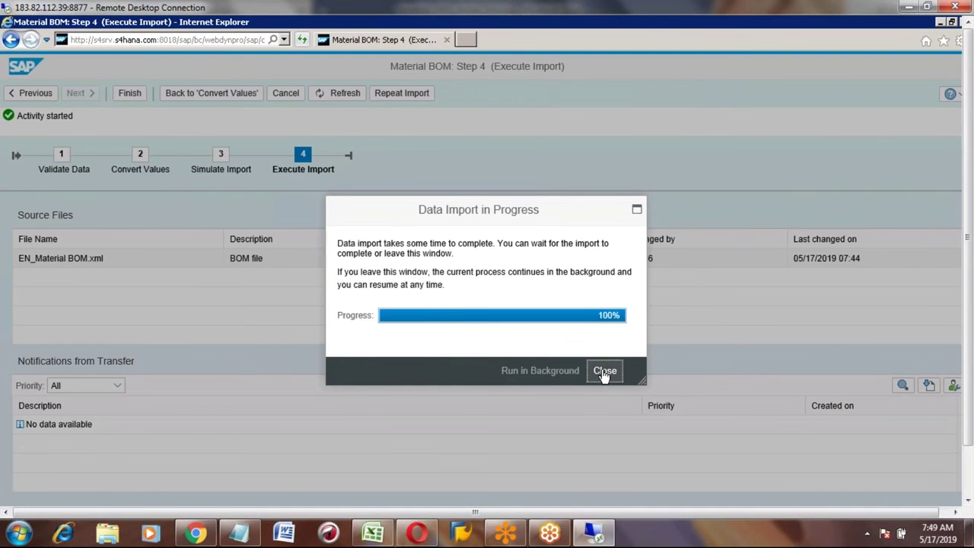
pyautogui.click(605, 371)
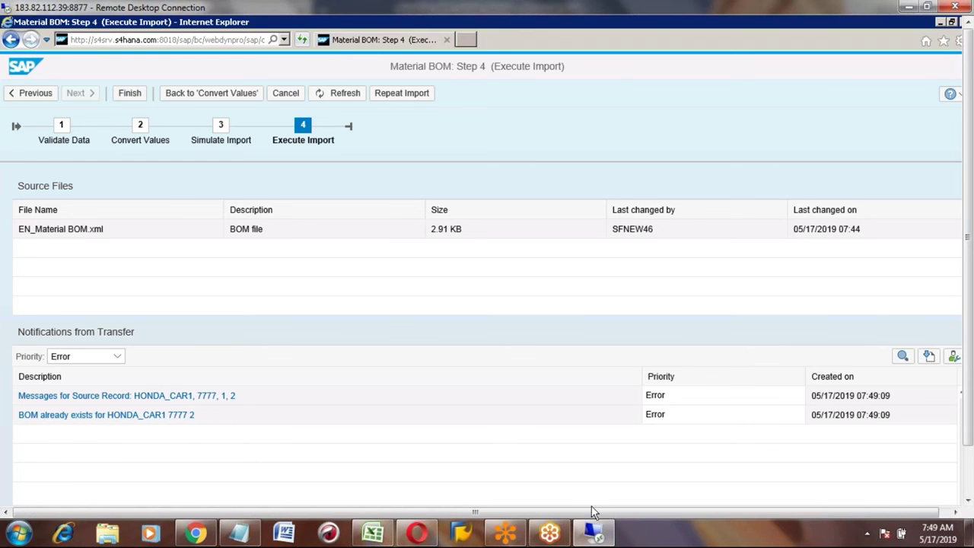
# Step: Bring the HONDA_CAR1 BOM item overview forward and go back to the CS03 initial screen
pyautogui.click(968, 472)
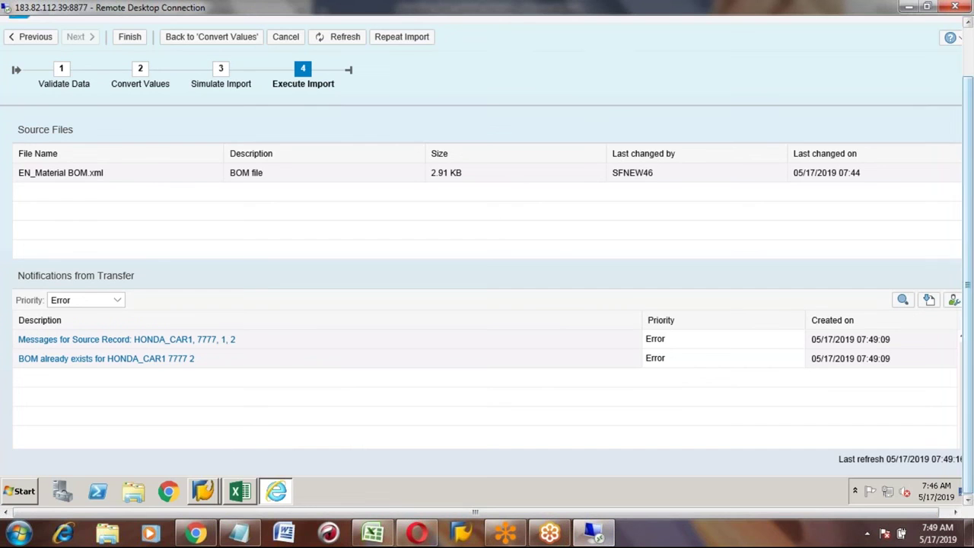
pyautogui.moveTo(211, 495)
pyautogui.click(234, 461)
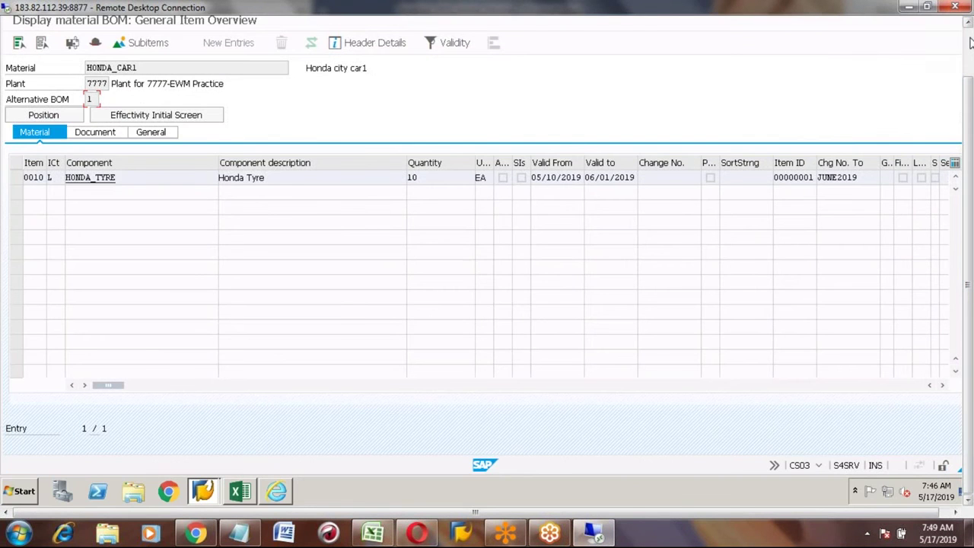
pyautogui.click(969, 36)
pyautogui.click(193, 54)
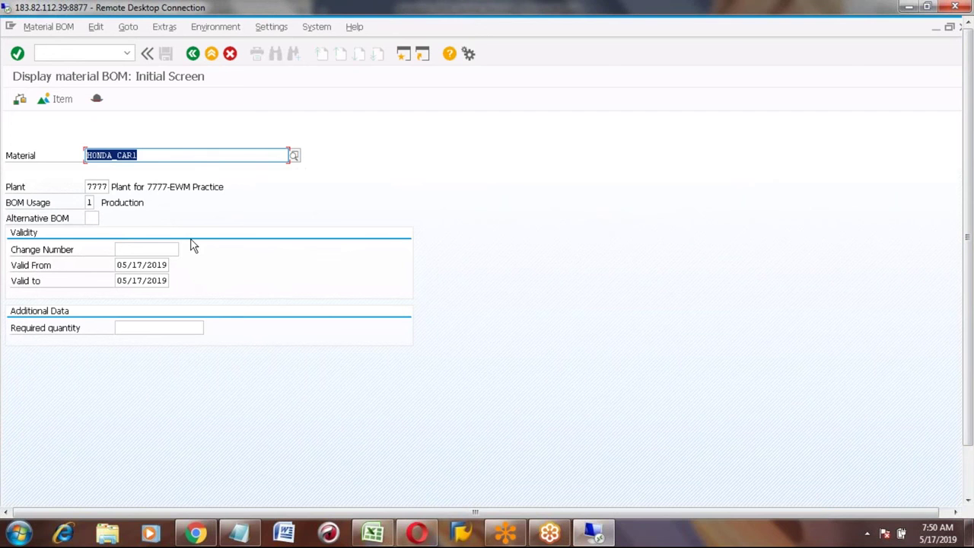
# Step: Switch back to the LTMC Execute Import error list in Internet Explorer
pyautogui.click(969, 474)
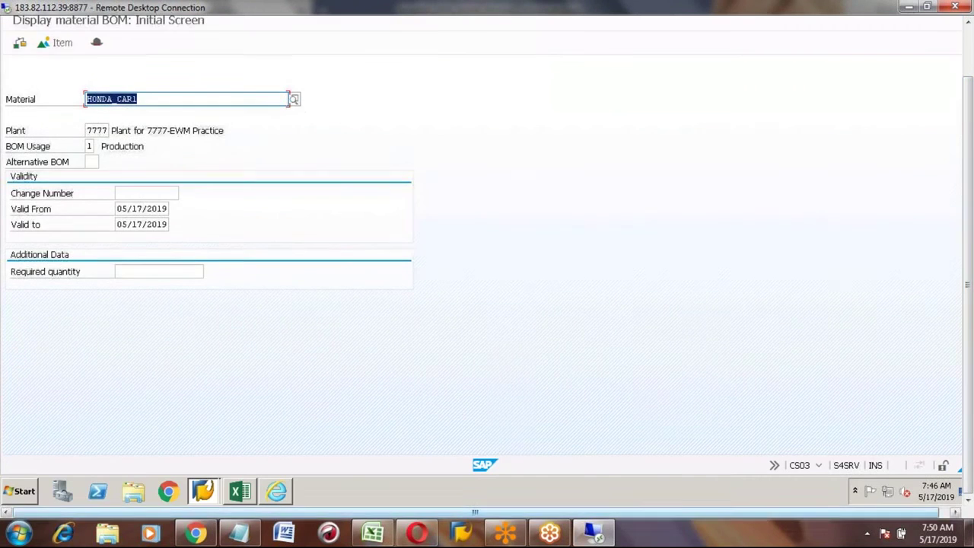
pyautogui.moveTo(202, 493)
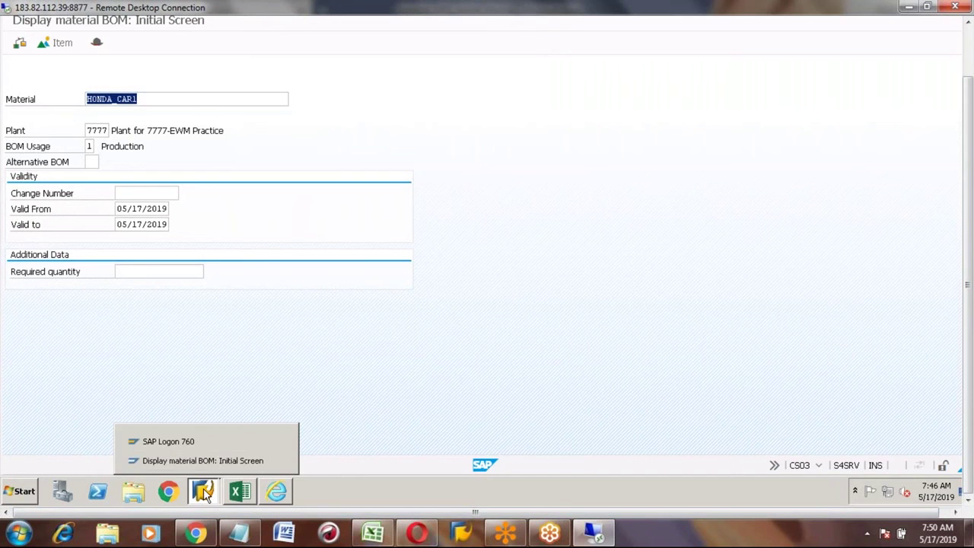
pyautogui.click(275, 493)
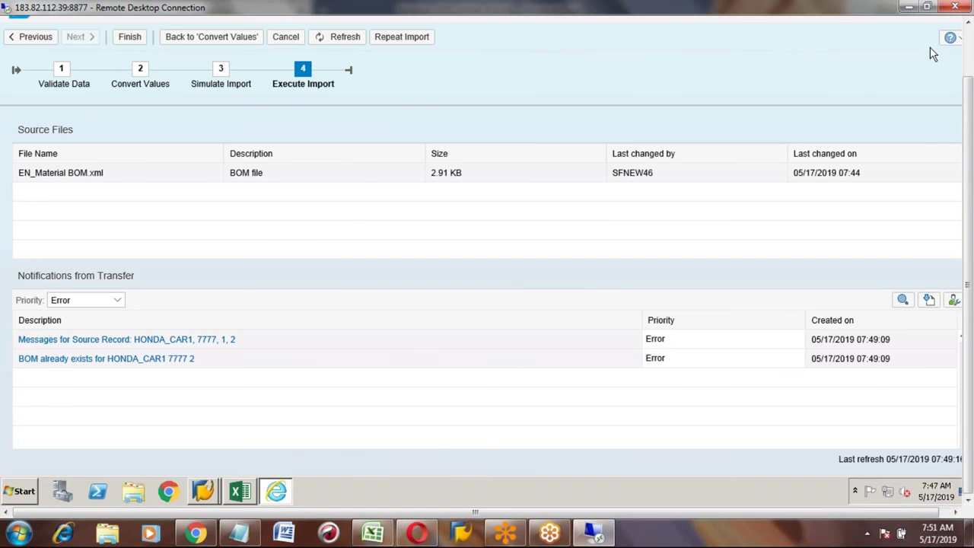
# Step: Open the 'BOM already exists for HONDA_CAR1 7777 2' error details, then bring up the CS03 initial screen
pyautogui.click(969, 43)
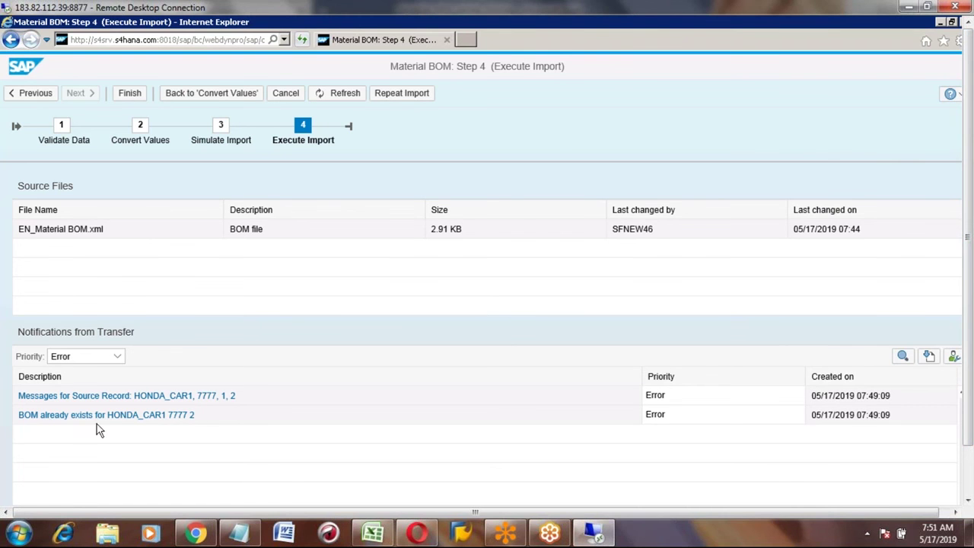
pyautogui.click(78, 417)
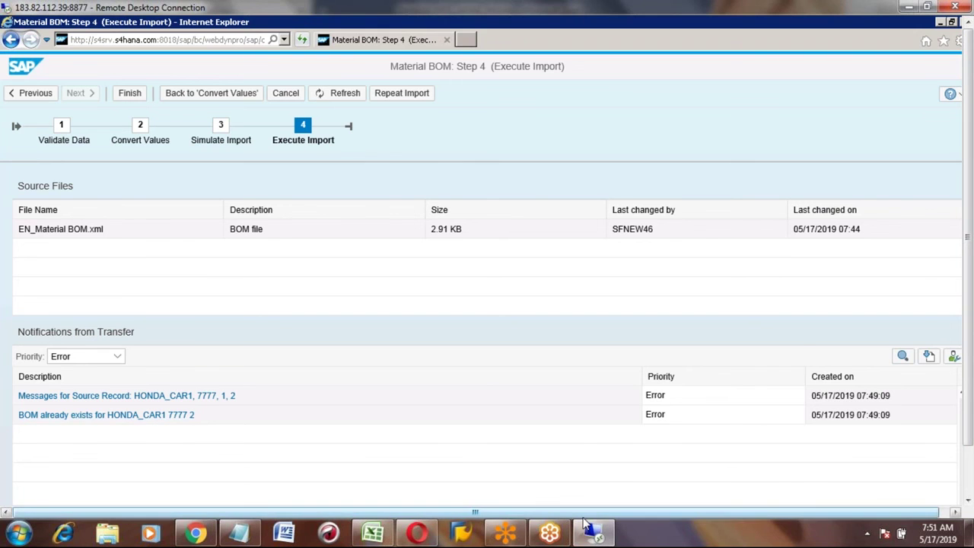
pyautogui.click(967, 476)
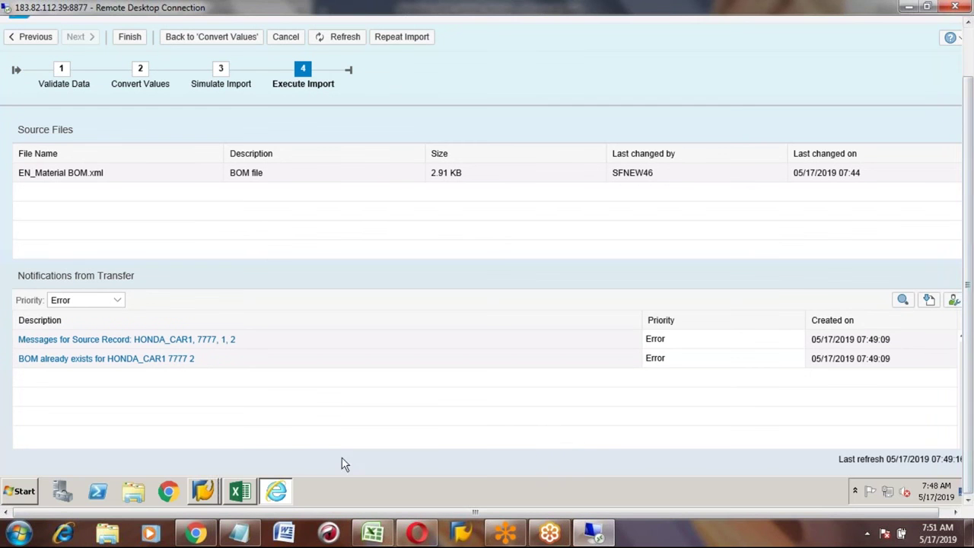
pyautogui.click(211, 489)
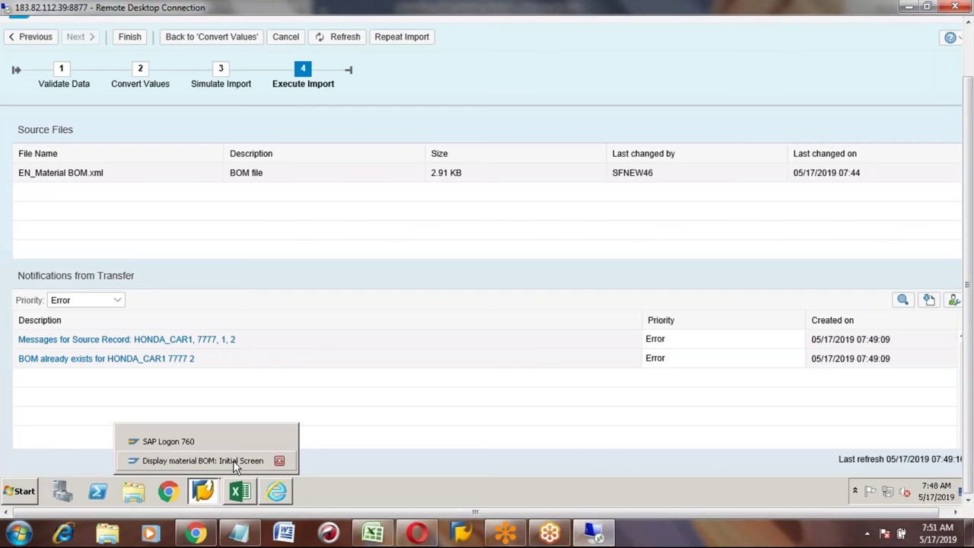
pyautogui.click(235, 461)
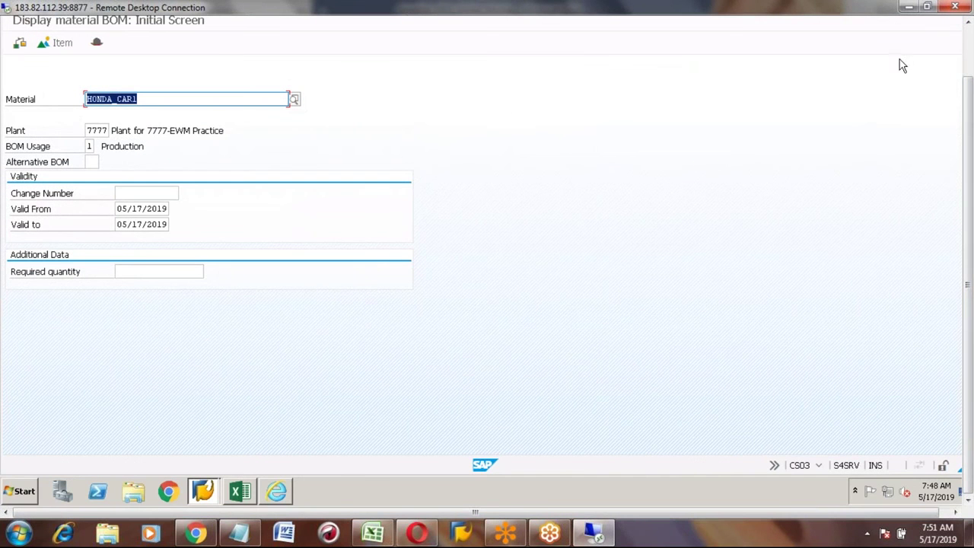
# Step: Look up alternative BOM 2 of HONDA_CAR1 at plant 7777, find it missing, and return to LTMC
pyautogui.click(970, 42)
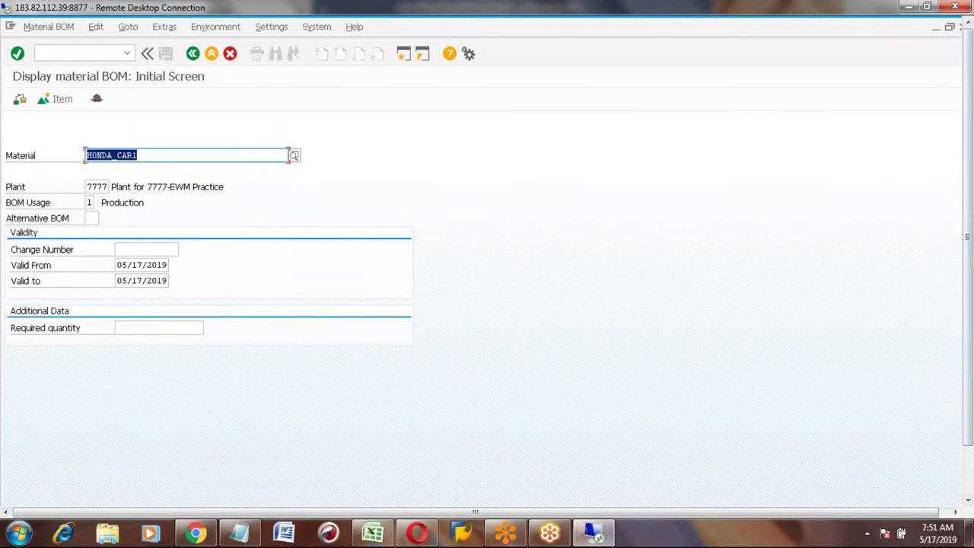
pyautogui.click(93, 219)
pyautogui.write('2')
pyautogui.press('Return')
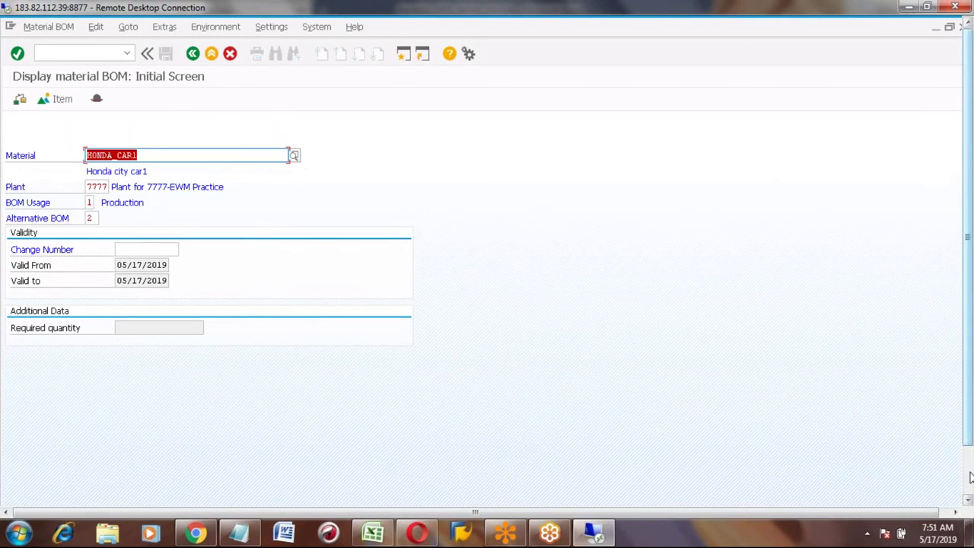
pyautogui.click(970, 478)
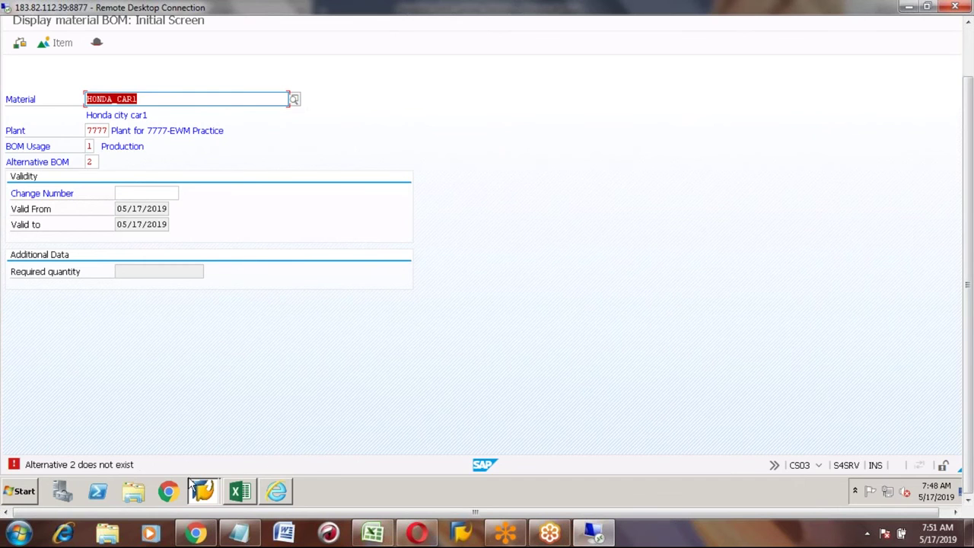
pyautogui.click(278, 493)
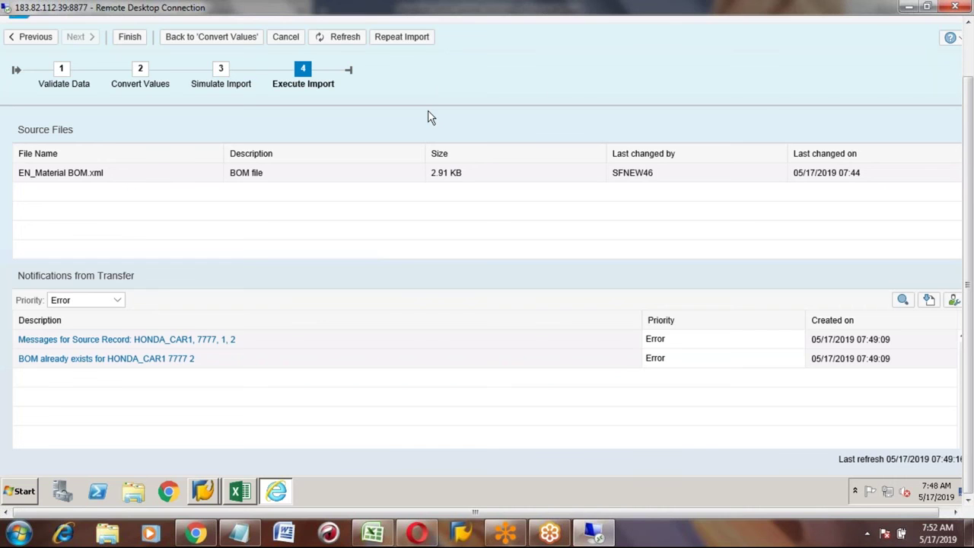
# Step: Finish the Material BOM migration run and close the Internet Explorer security warning
pyautogui.click(970, 57)
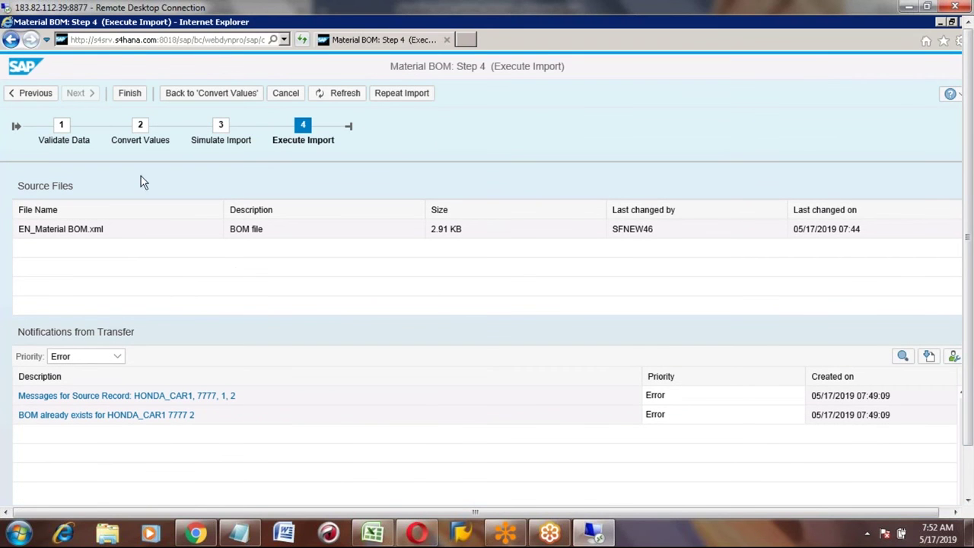
pyautogui.click(131, 100)
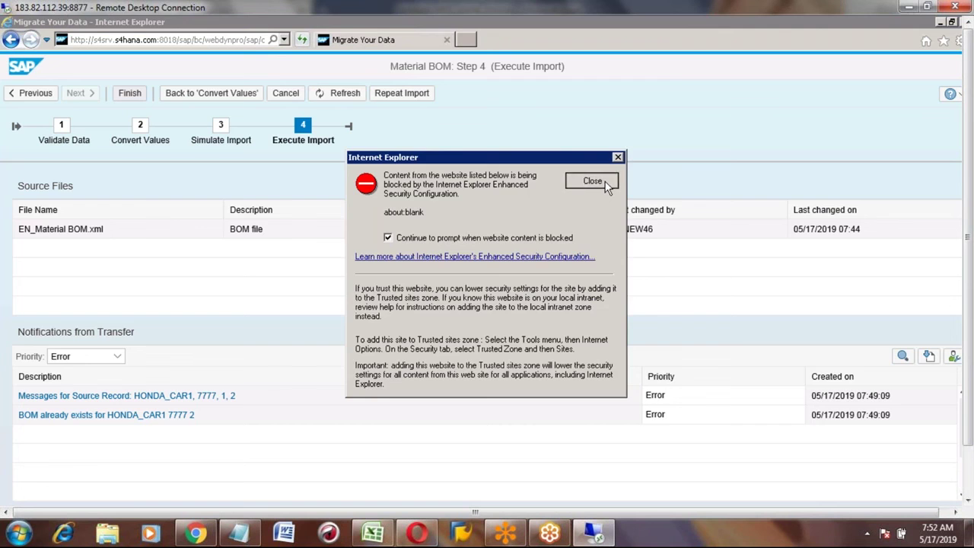
pyautogui.click(600, 181)
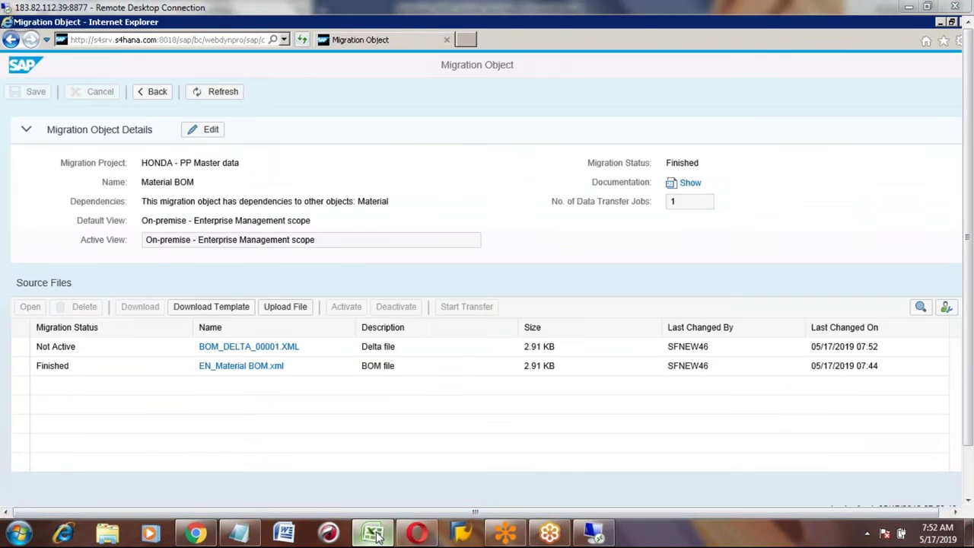
pyautogui.click(373, 533)
# Step: Log step 8 'Finish' below Execute import in the Excel notes, then return to Remote Desktop
pyautogui.press('Down')
pyautogui.press('Down')
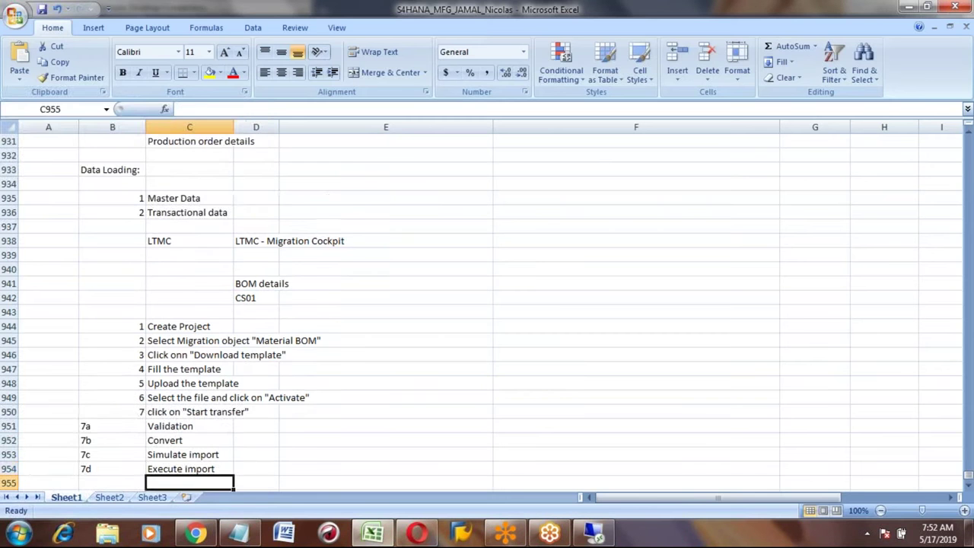
pyautogui.click(112, 440)
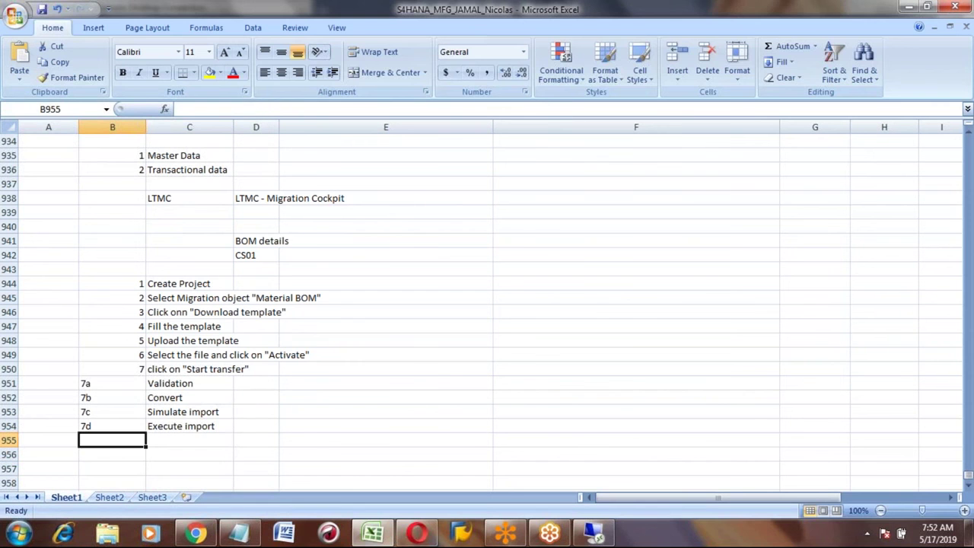
pyautogui.write('8')
pyautogui.press('Tab')
pyautogui.write('Finish')
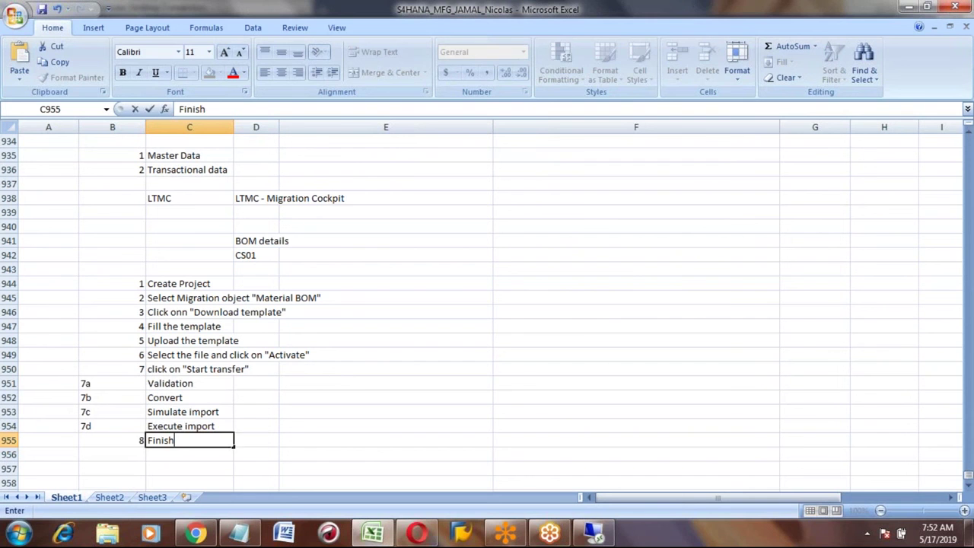
pyautogui.hotkey('ctrl', 'Return')
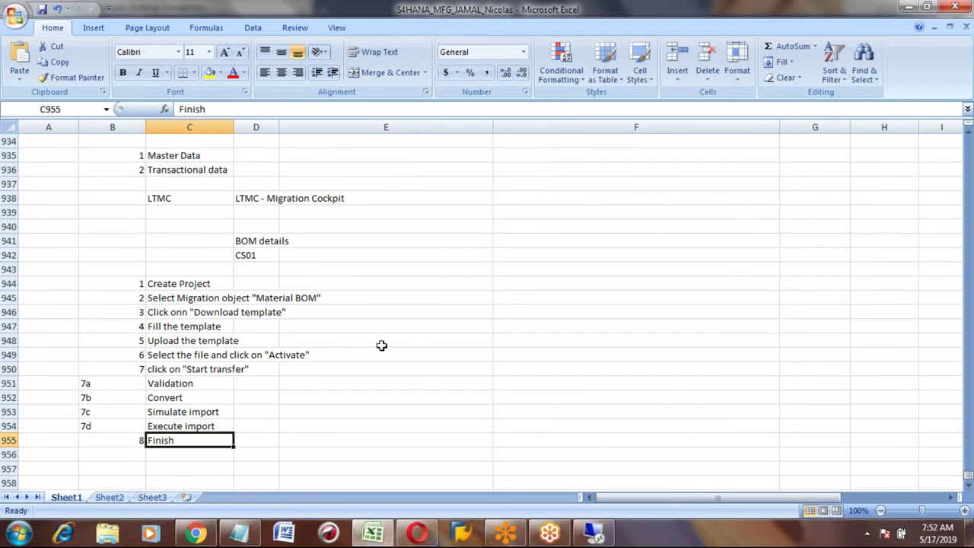
pyautogui.hotkey('alt', 'Tab')
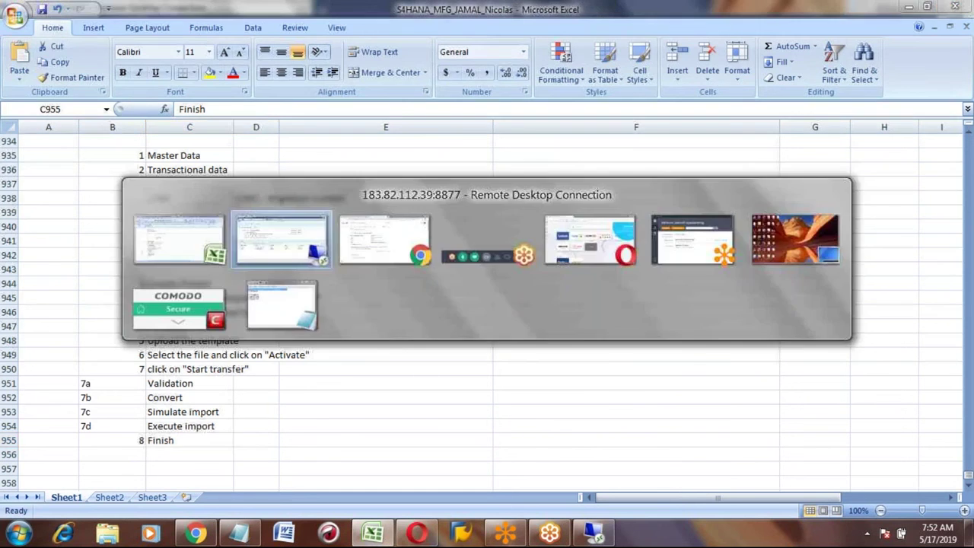